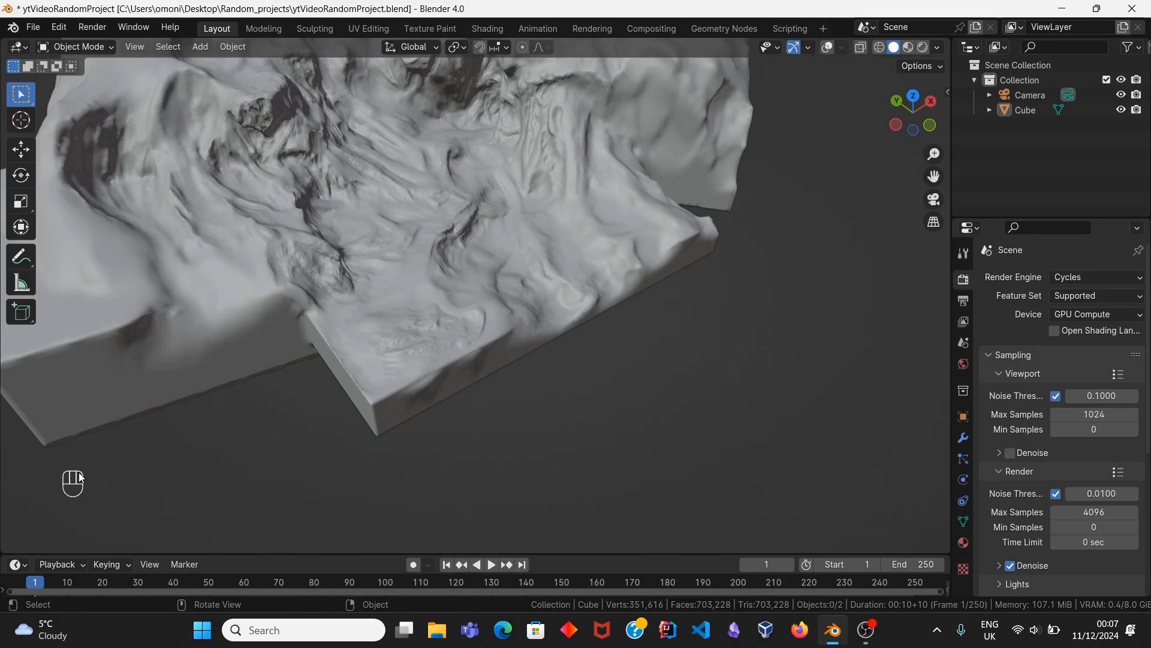
middle_click_drag(148, 455, 412, 426)
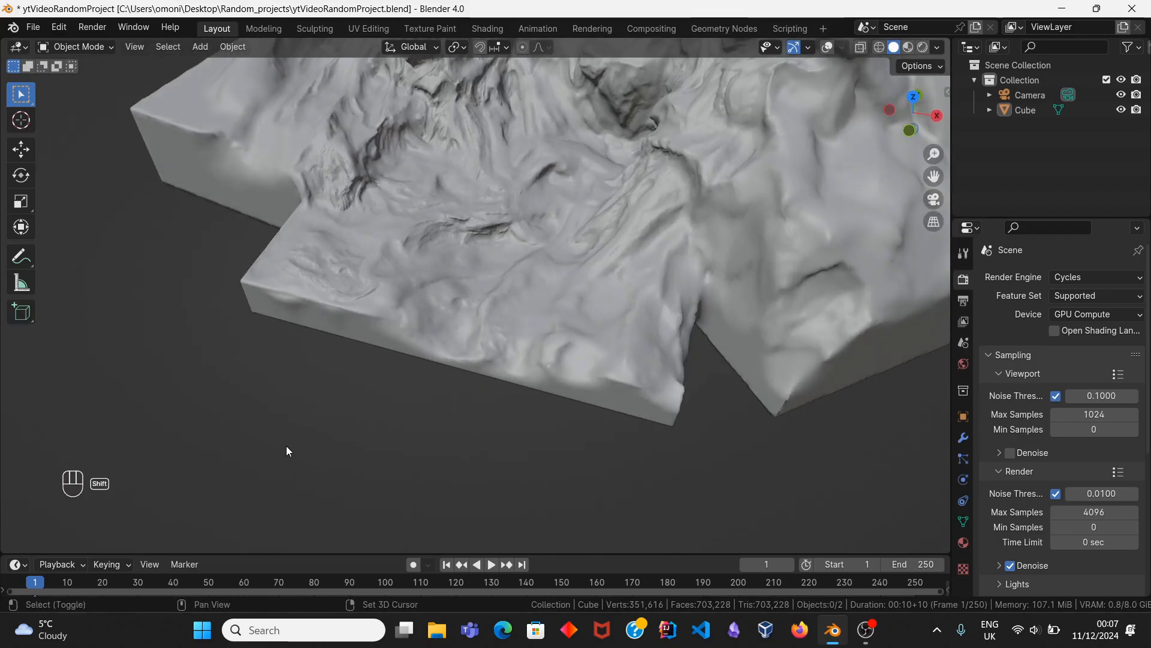
middle_click_drag(286, 445, 388, 444)
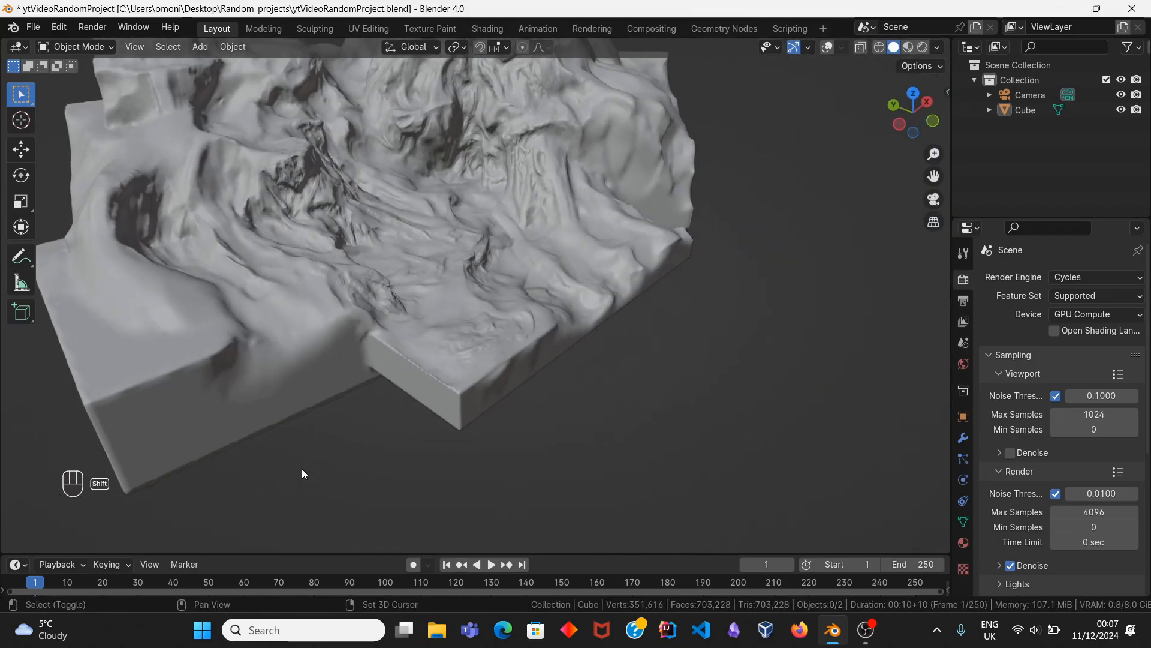
mouse_move(303, 474)
middle_mouse_down()
mouse_move(324, 463)
mouse_move(336, 472)
mouse_move(318, 468)
middle_mouse_up()
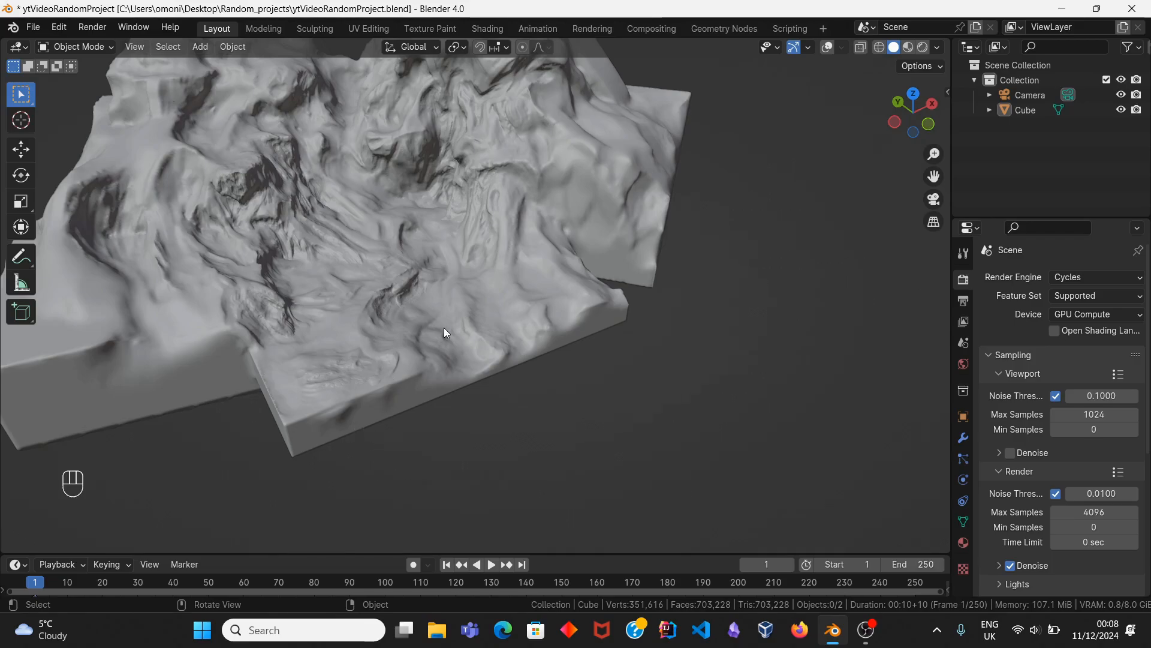
middle_click_drag(407, 317, 470, 322)
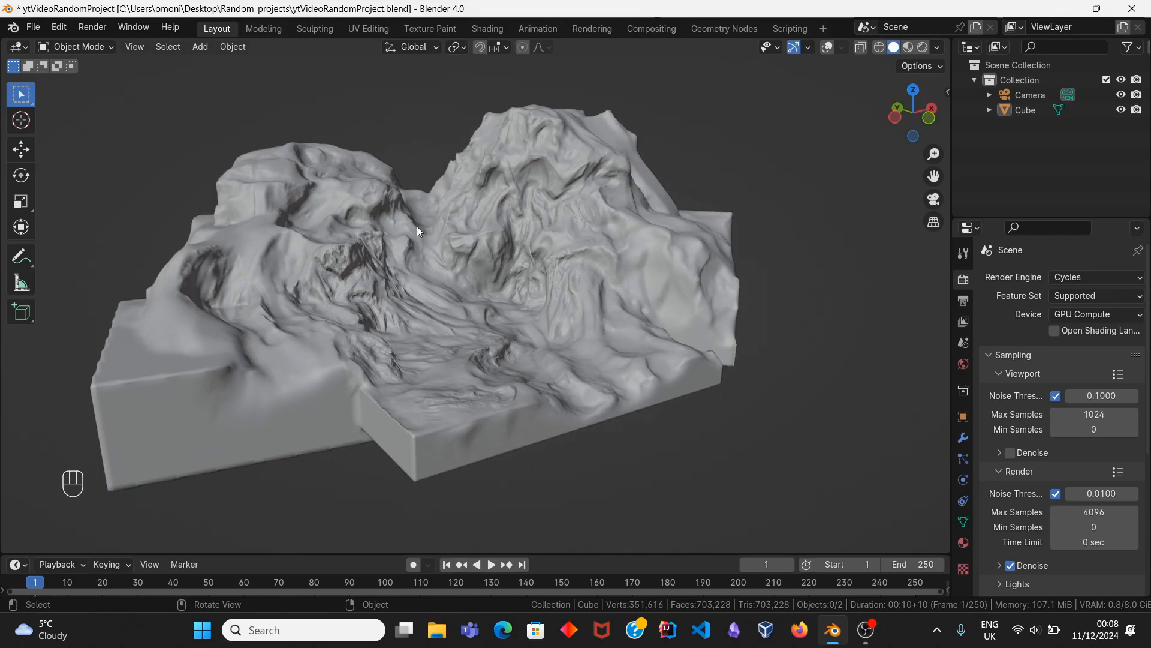
middle_click_drag(427, 315, 371, 301)
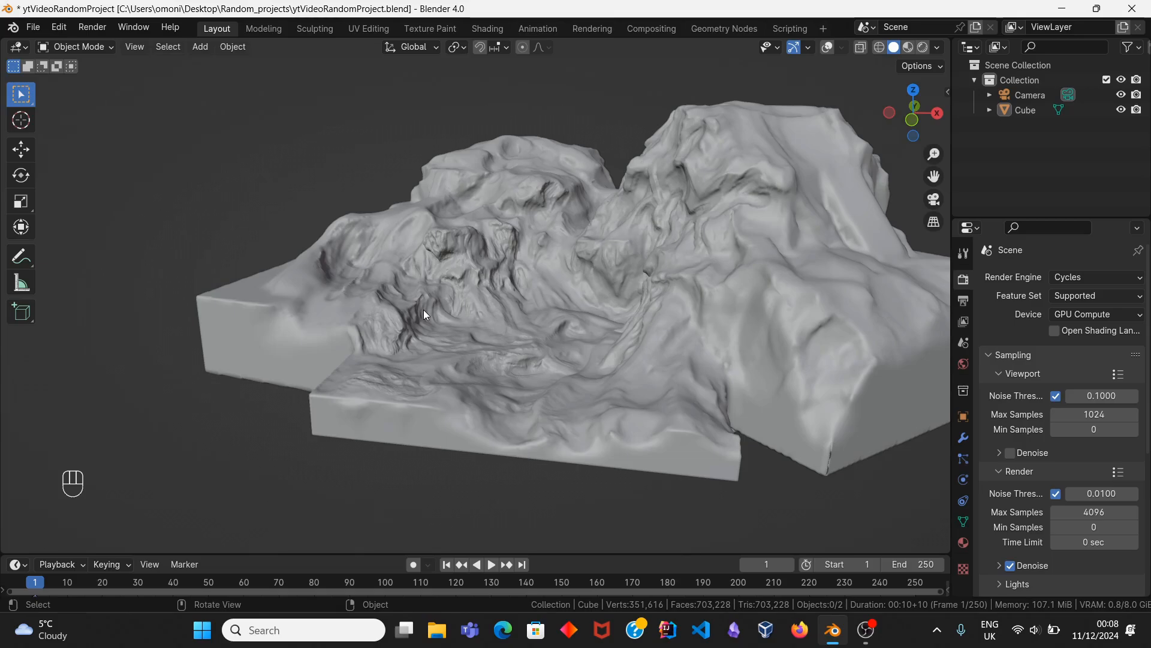
middle_click_drag(423, 309, 497, 333)
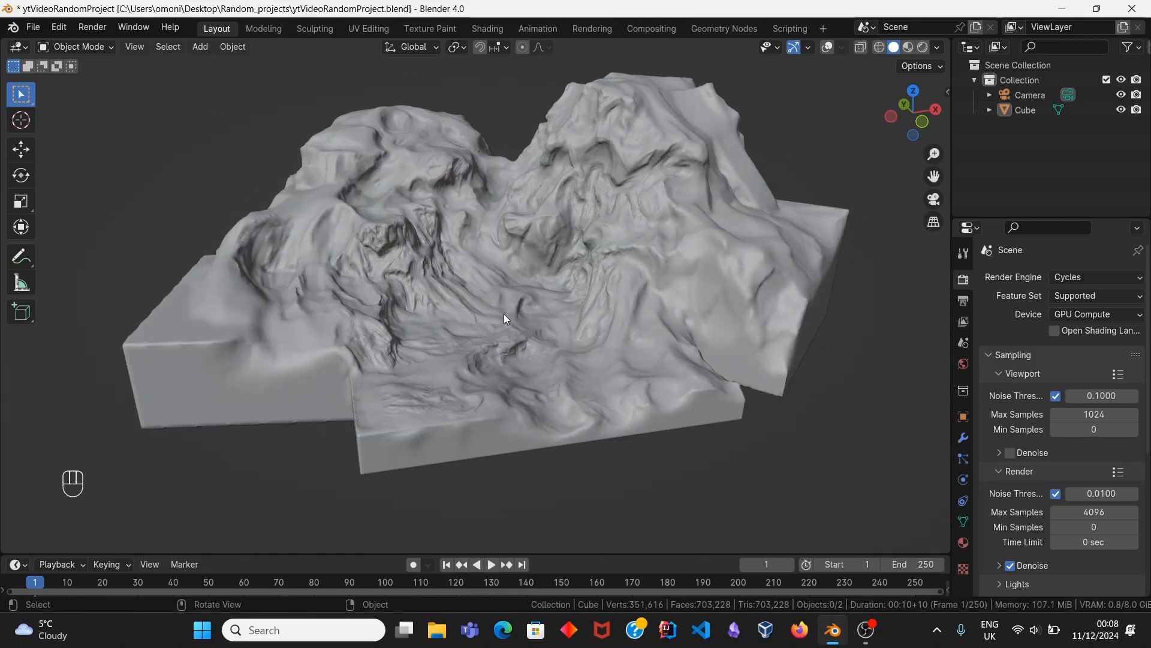
Step: Select the sculpted terrain mesh and turn on the viewport overlays
left_click(508, 259)
middle_click_drag(448, 372, 491, 334)
left_click(826, 49)
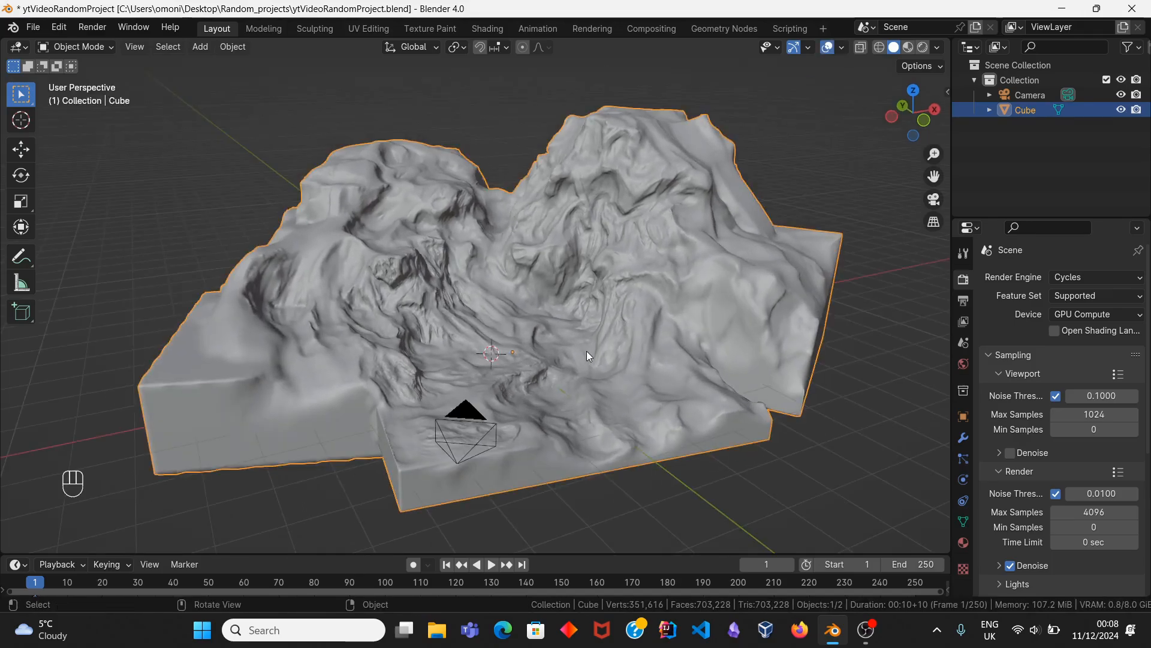
Step: Move in on the terrain and switch the viewport to rendered shading
mouse_move(587, 350)
middle_mouse_down("shift")
mouse_move(501, 289)
mouse_move(477, 315)
middle_mouse_up("shift")
scroll(508, 317, "up", 3)
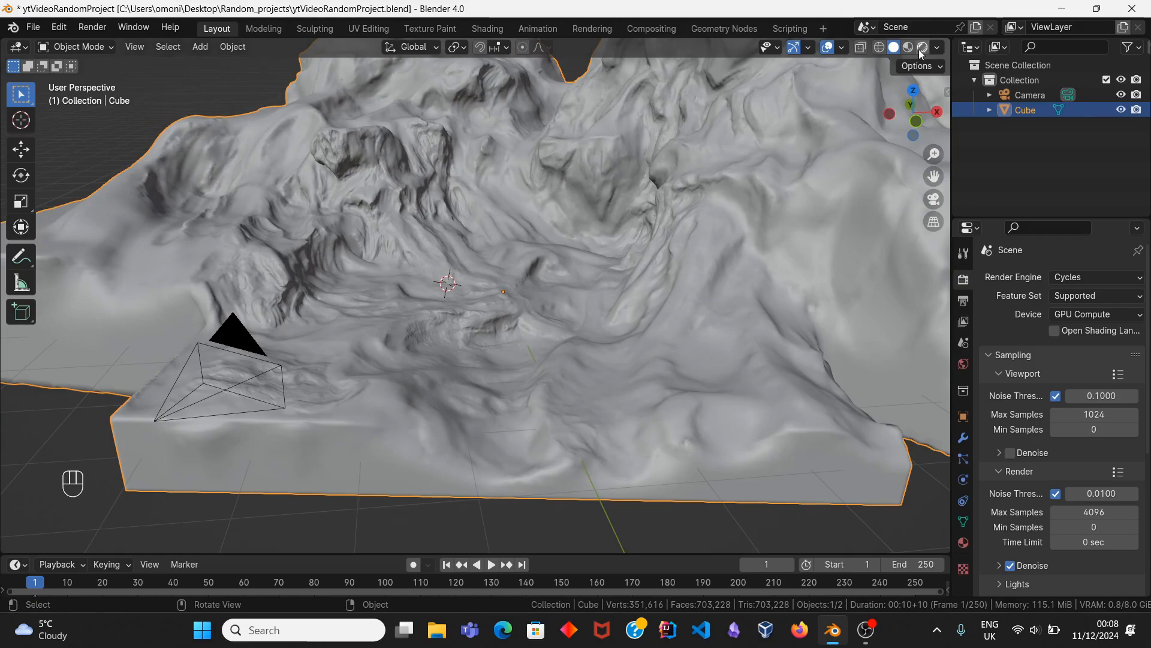
left_click(923, 48)
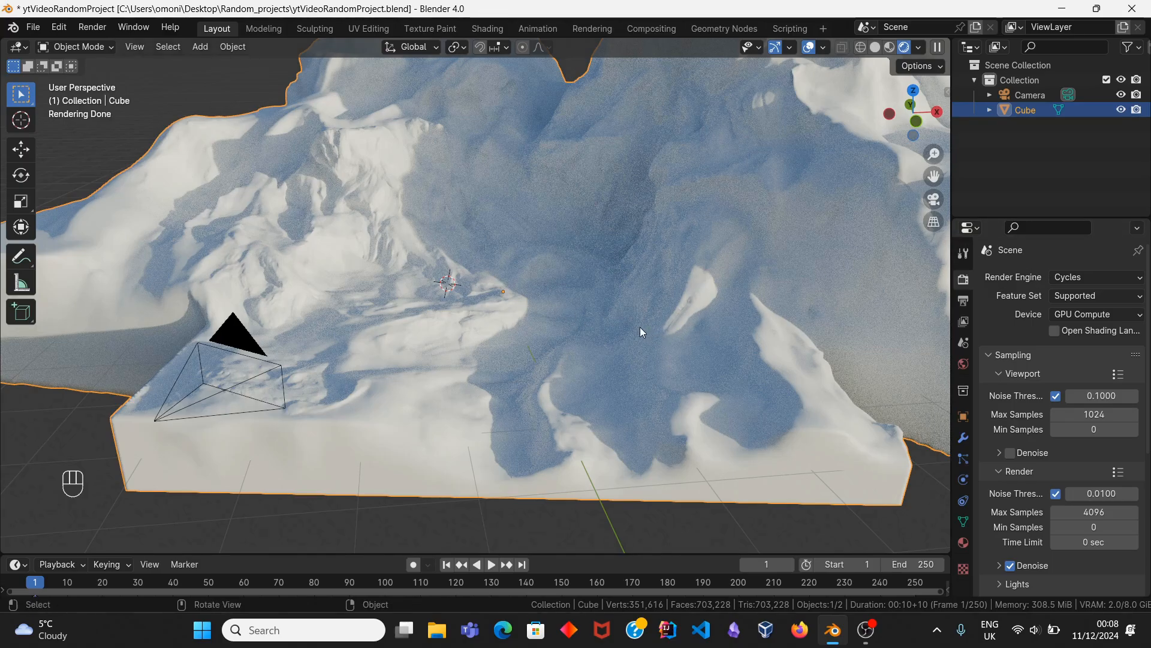
Step: Enable Scene Lights and Scene World for the rendered viewport and check the terrain under that lighting
left_click(918, 47)
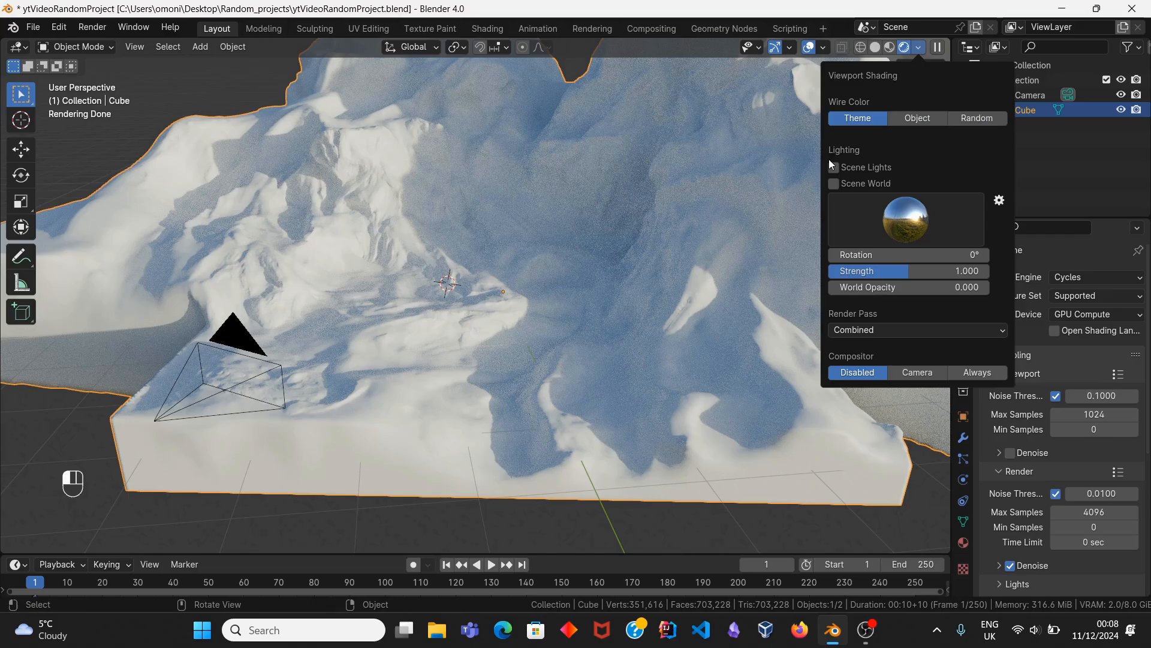
left_click(834, 183)
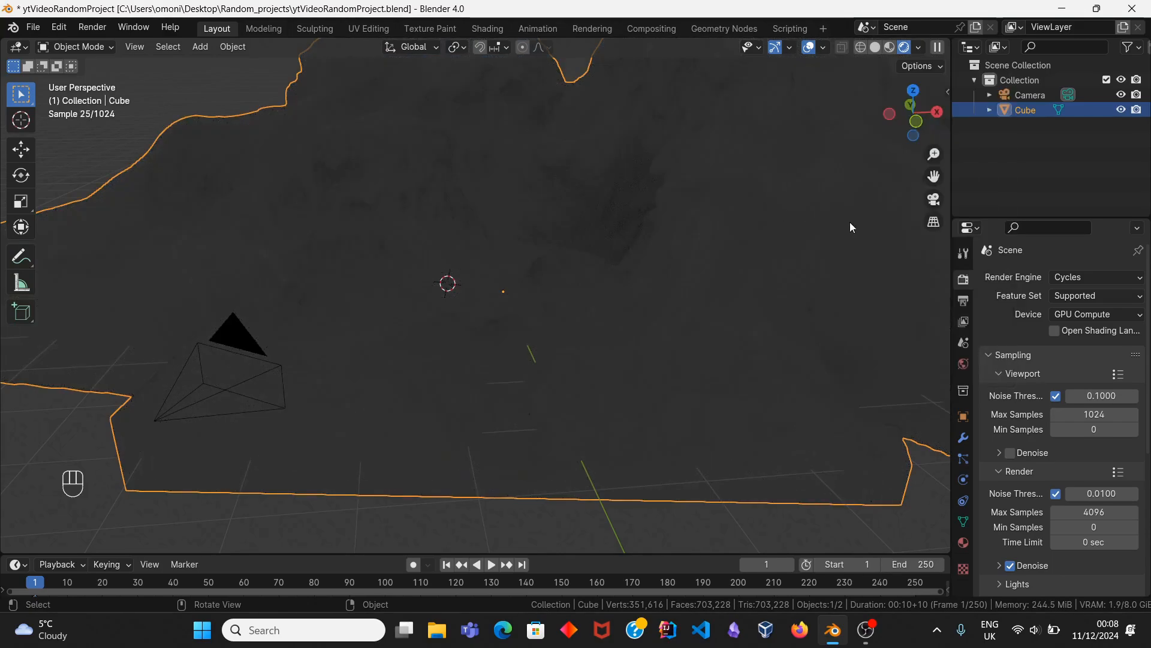
left_click(919, 47)
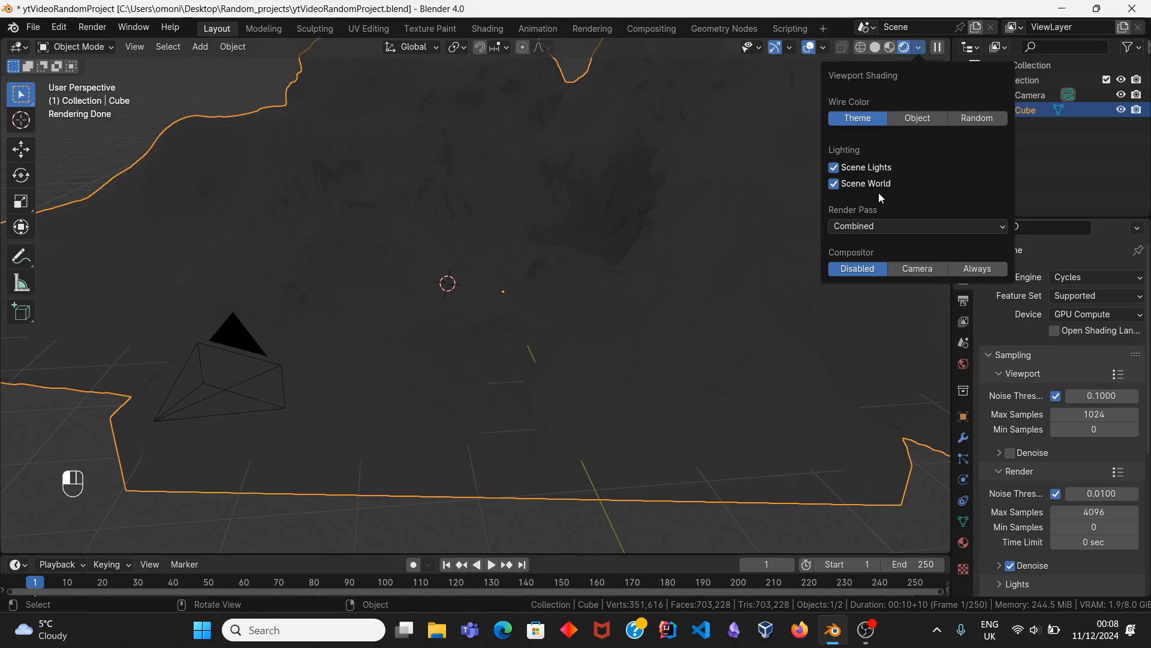
middle_click_drag(610, 223, 676, 216)
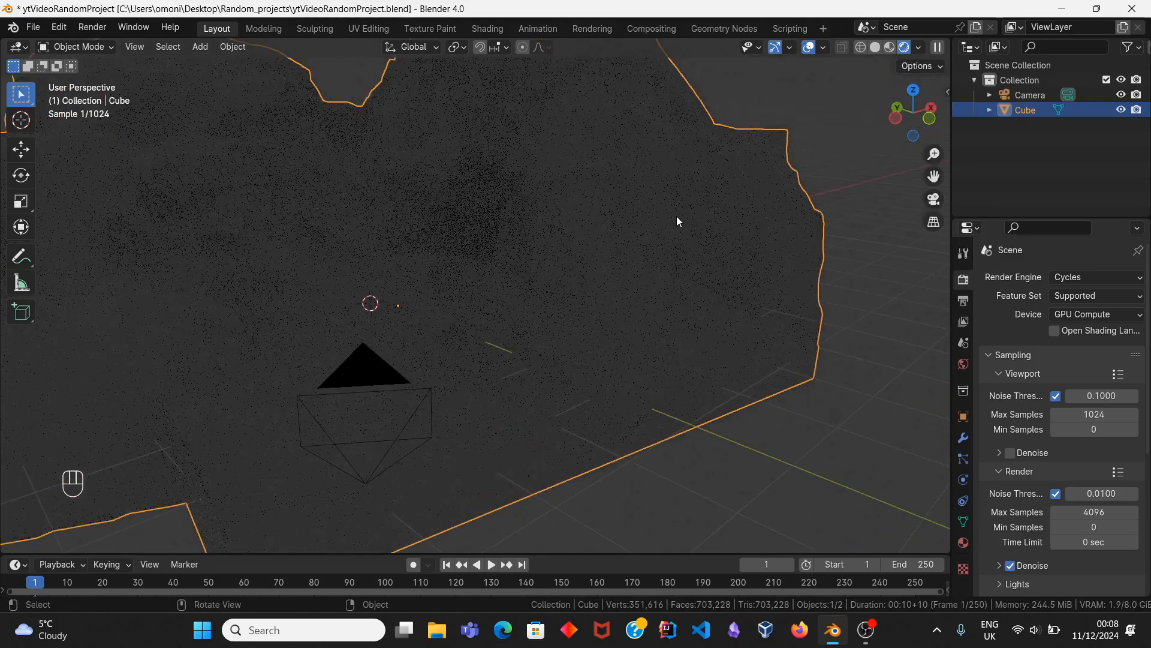
left_click(806, 136)
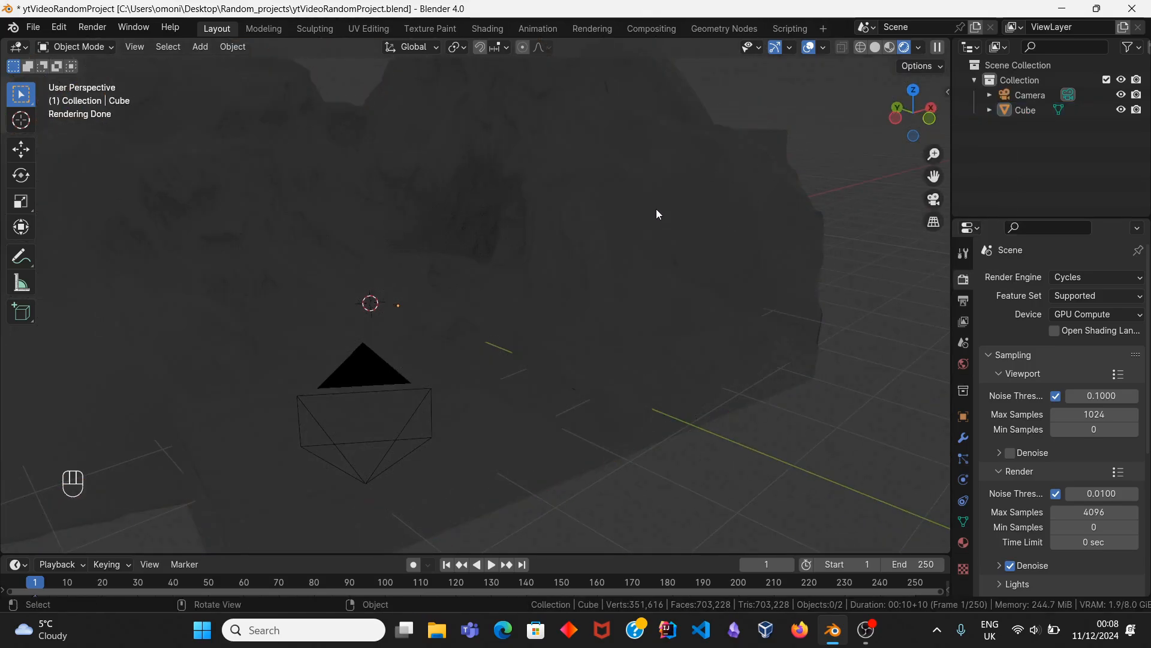
Step: Disable Scene Lights and Scene World in the viewport shading settings to light the terrain with the studio environment
left_click(919, 48)
left_click(833, 168)
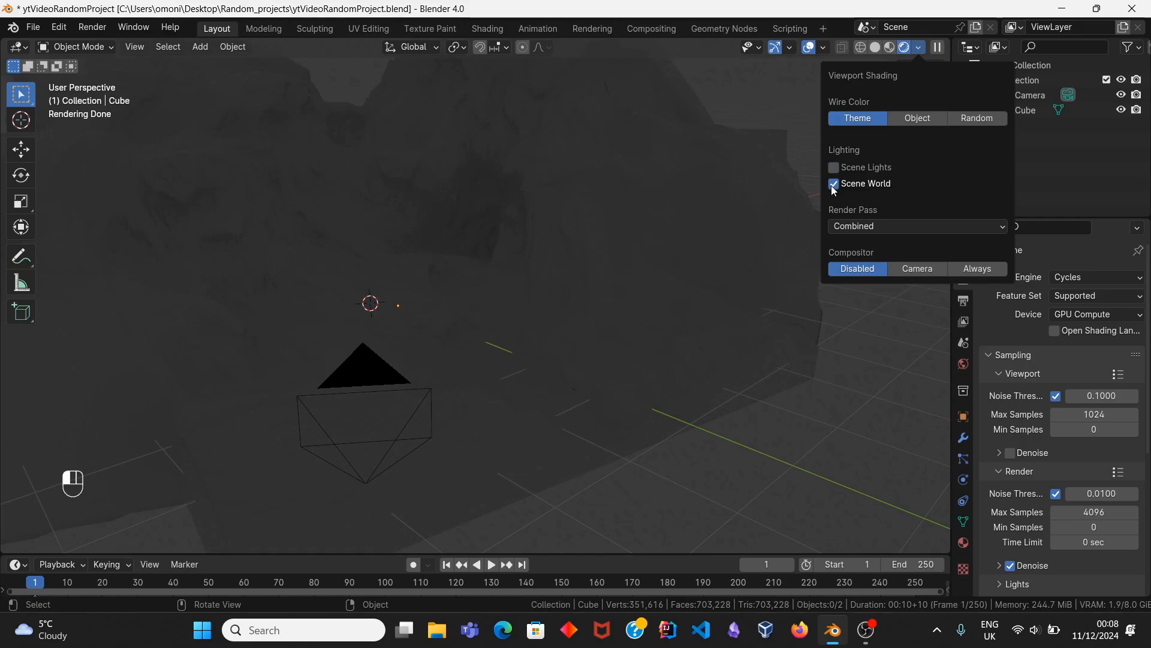
left_click(834, 183)
Step: Try the first five studio lighting environments on the terrain one after another, starting with city.exr
left_click(904, 240)
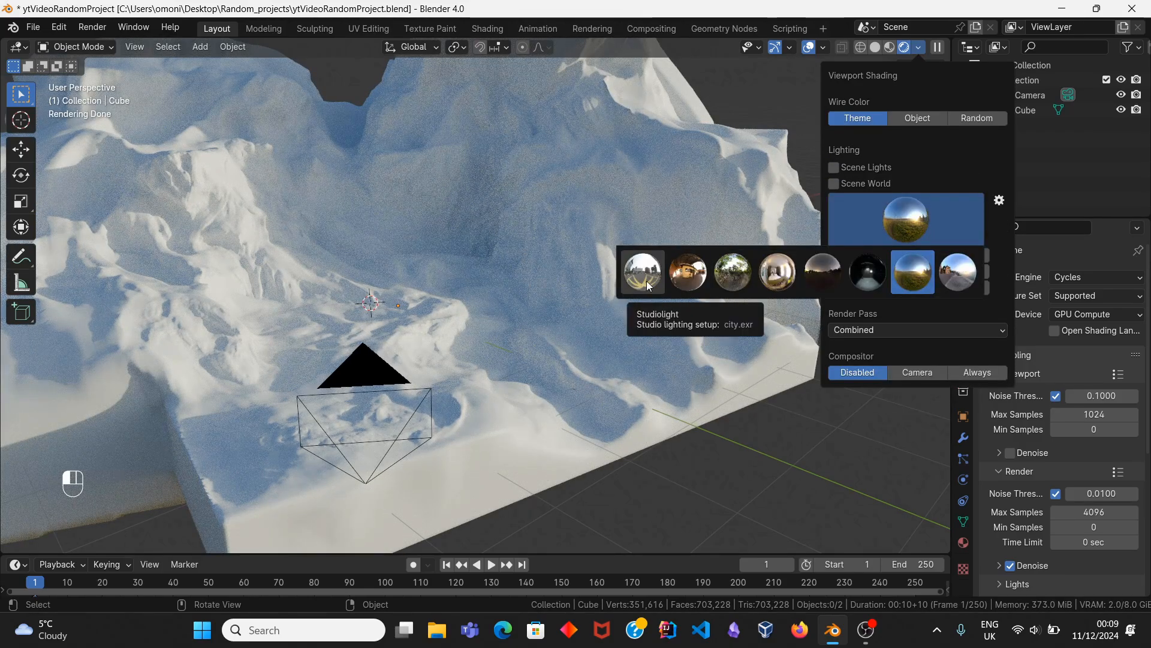
left_click(648, 286)
left_click(905, 228)
left_click(688, 272)
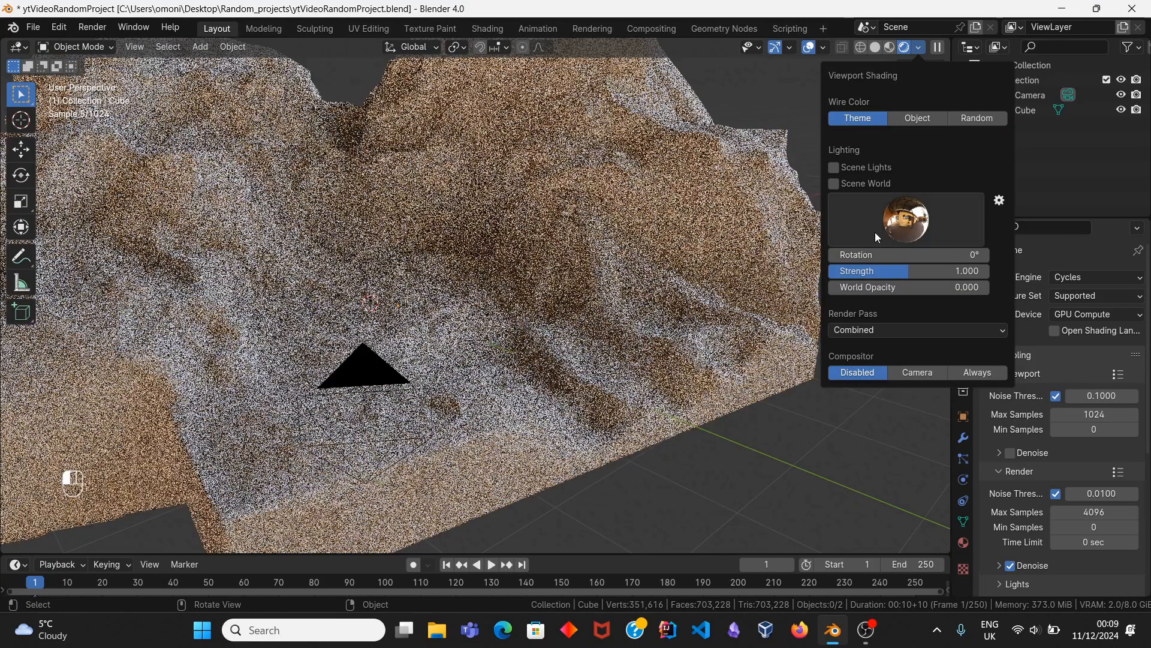
left_click(877, 238)
left_click(733, 272)
left_click(884, 239)
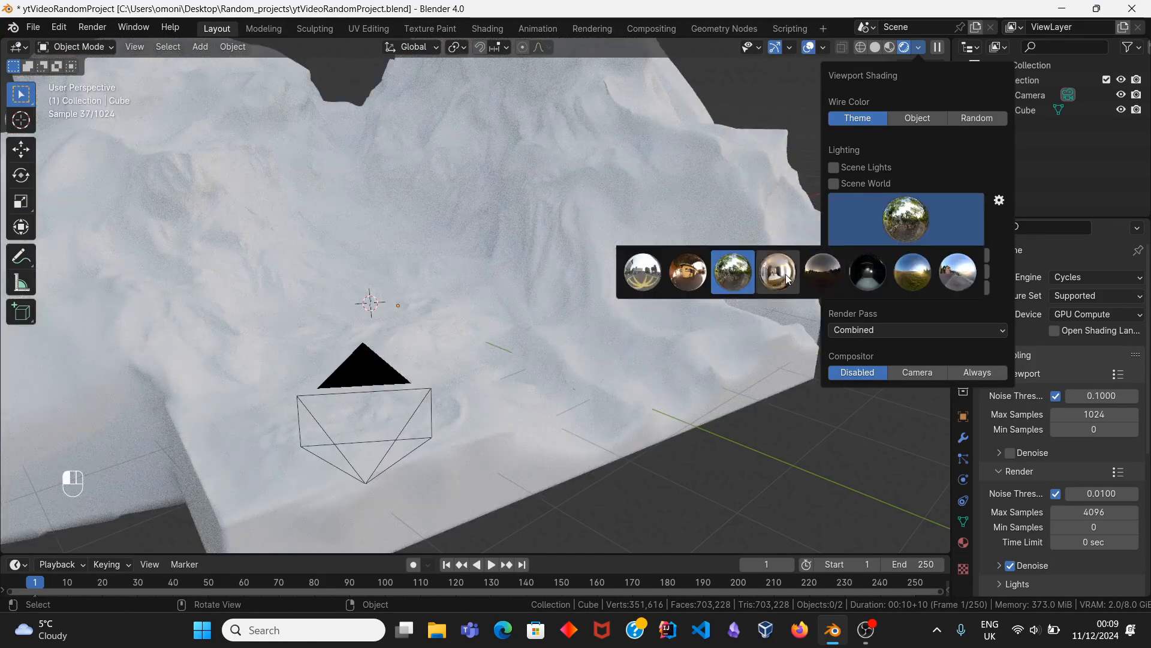
left_click(786, 277)
left_click(875, 234)
left_click(823, 272)
Step: Set the viewport lighting to the blue-sky grass field environment and select the terrain mesh
left_click(867, 232)
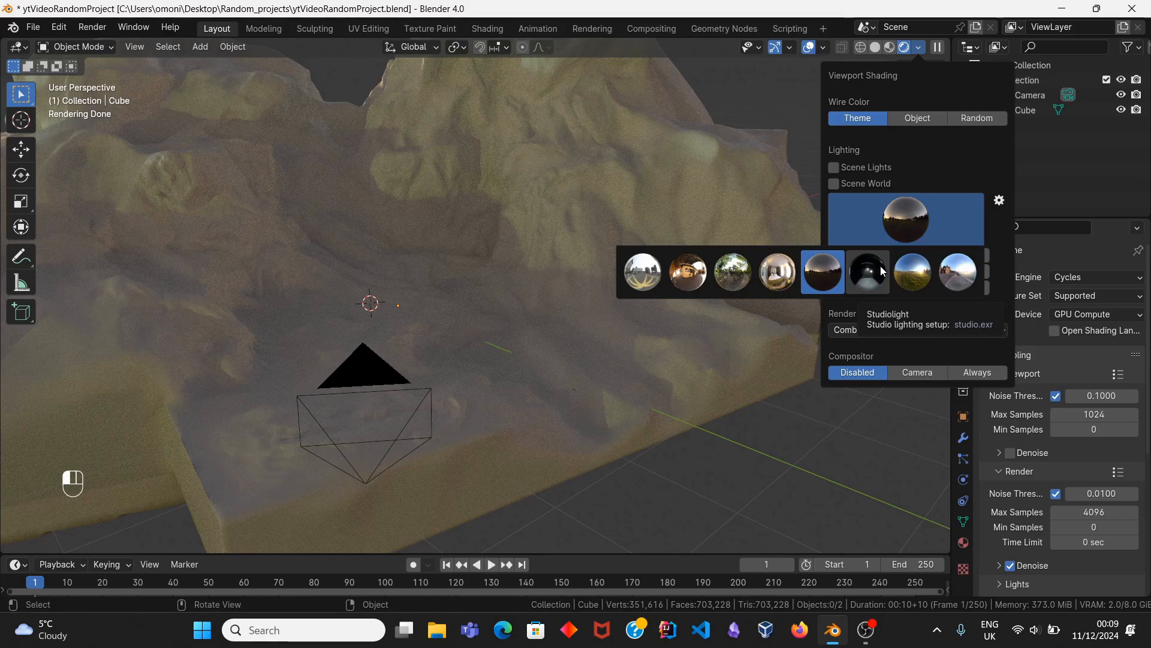
left_click(927, 270)
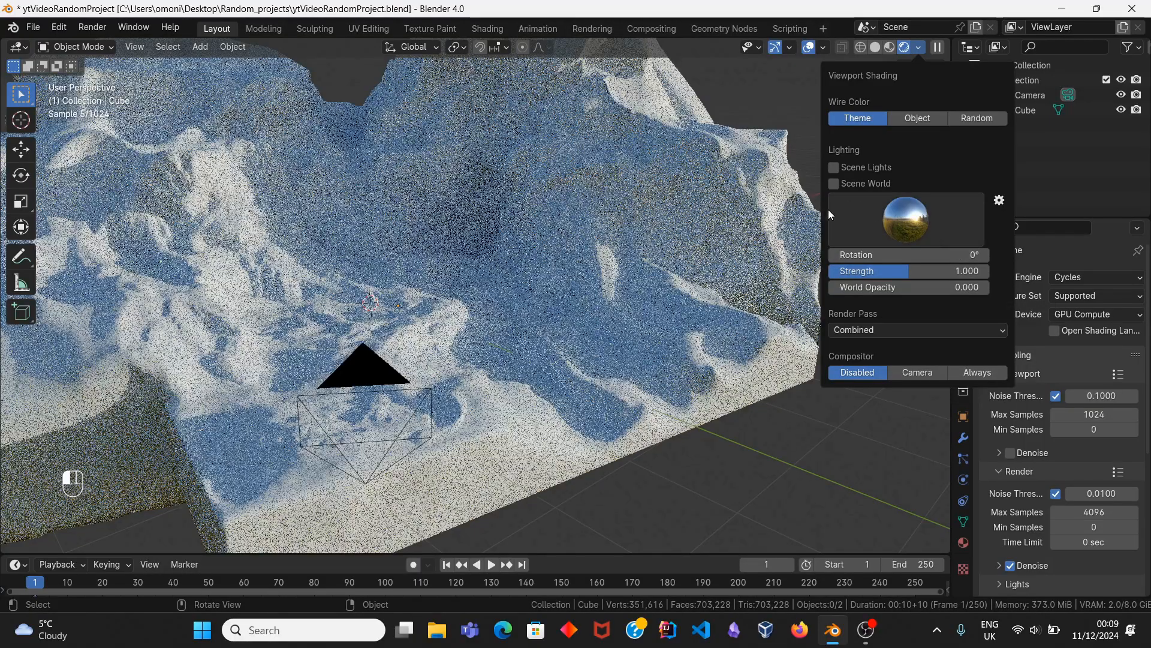
mouse_move(809, 233)
middle_mouse_down()
mouse_move(551, 267)
mouse_move(652, 287)
middle_mouse_up()
scroll(550, 268, "down", 5)
scroll(480, 273, "up", 2)
scroll(480, 275, "up", 2)
left_click(477, 256)
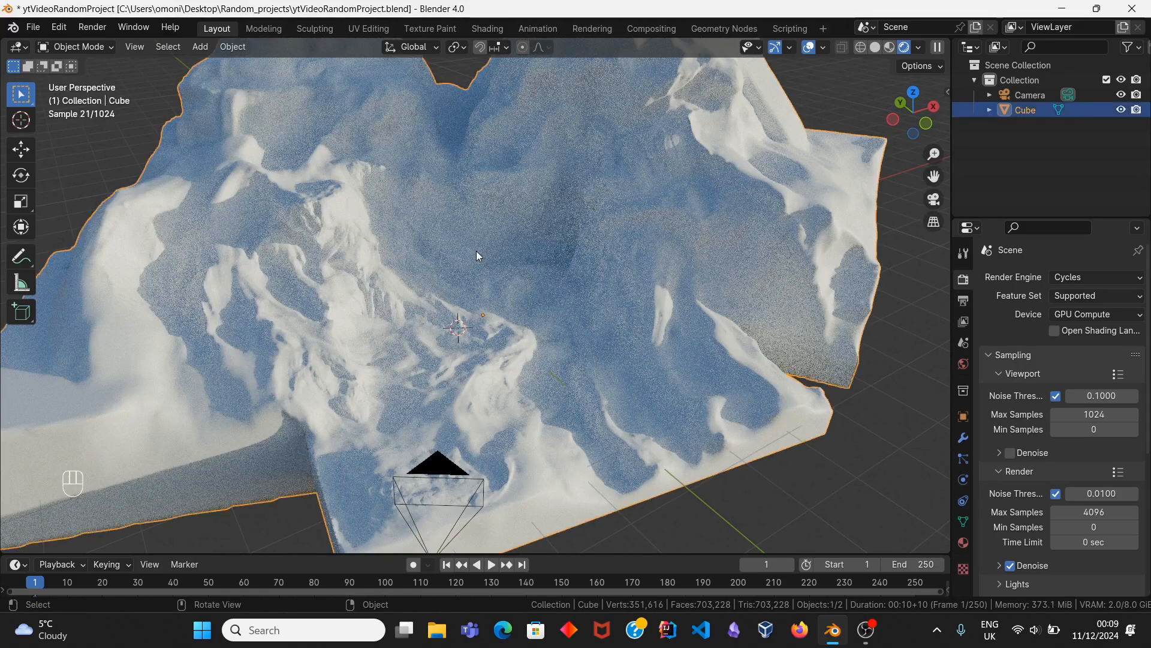
Step: Enlarge the timeline area and change it to the Shader Editor
left_click_drag(543, 554, 574, 384)
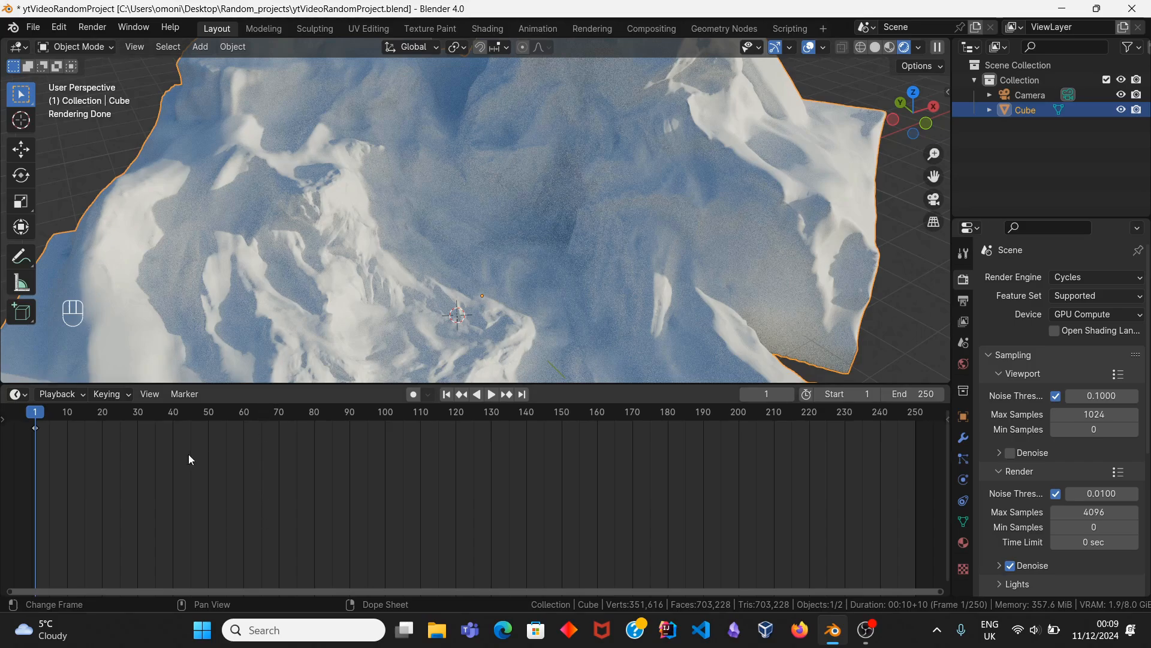
left_click(16, 394)
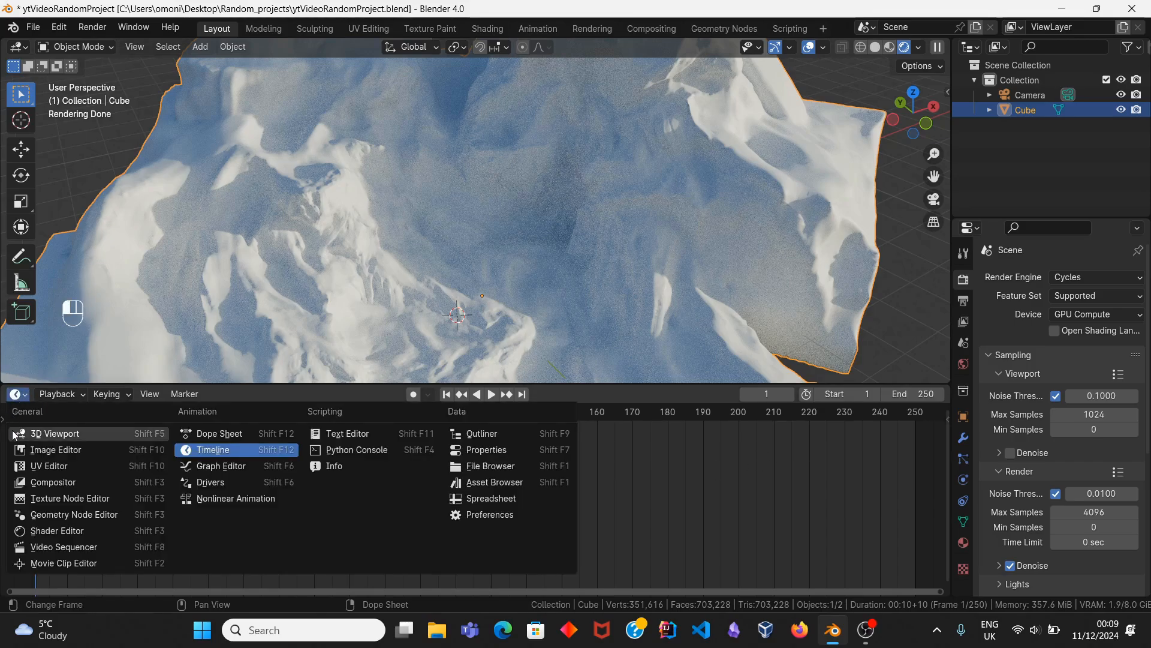
left_click(82, 532)
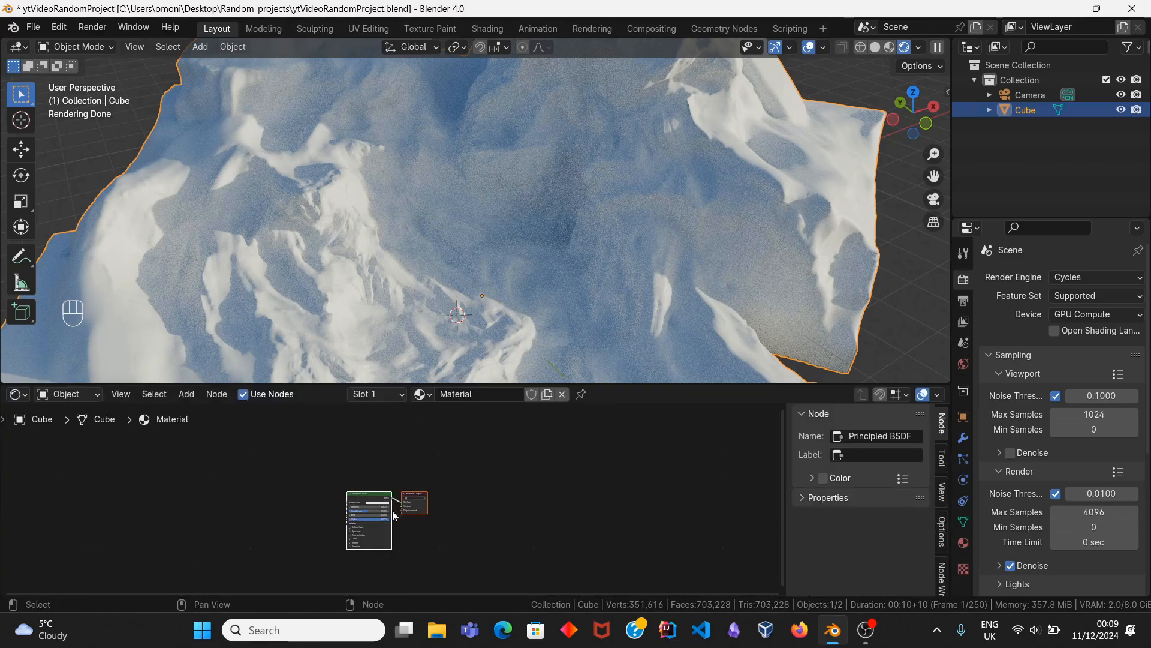
Step: Remove the terrain's existing material and assign a new one in a fresh material slot
left_click(964, 543)
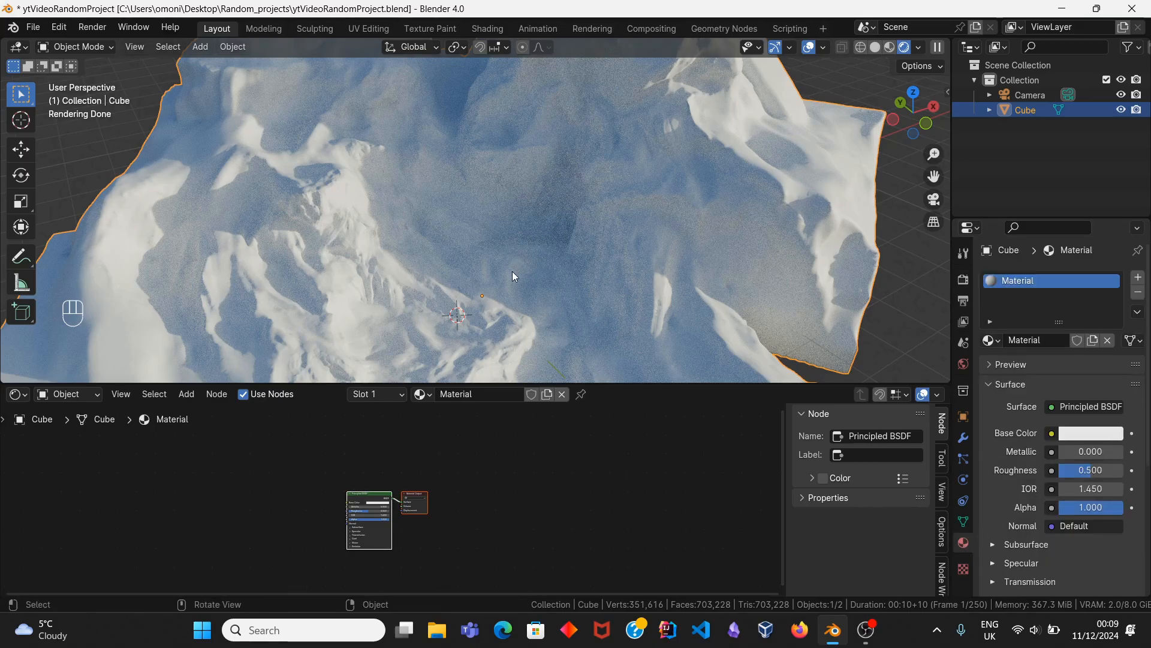
left_click(1137, 292)
left_click(1139, 278)
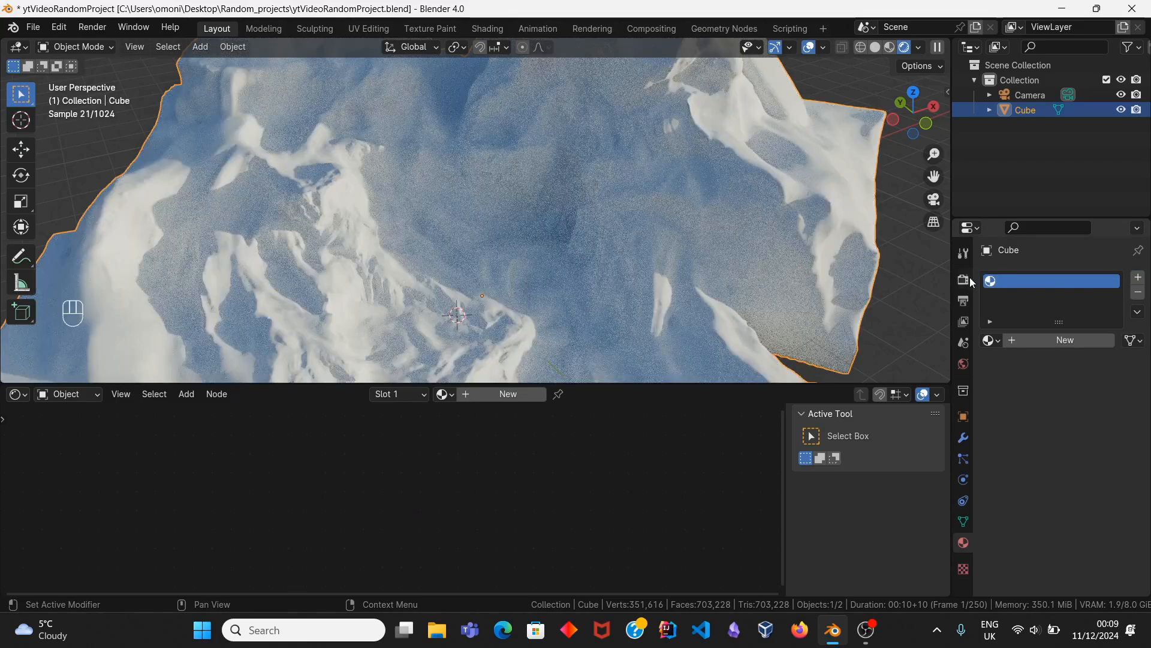
left_click(1038, 343)
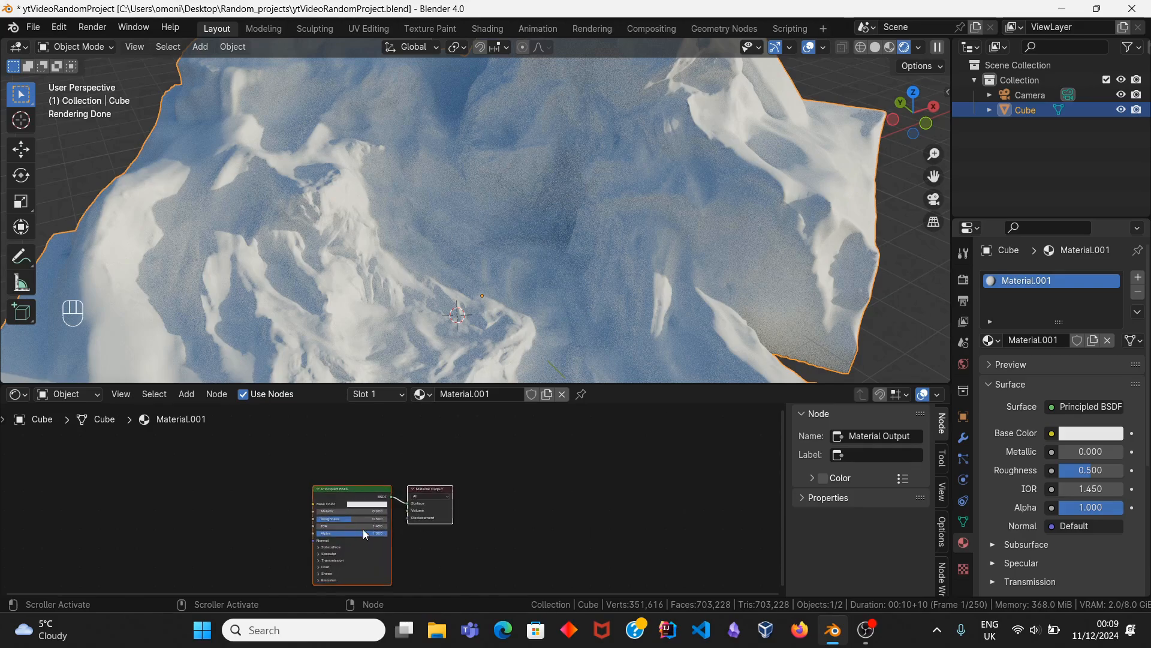
Step: Disconnect the Principled BSDF from the Material Output's Surface to see its effect on the terrain, and reconnect it
scroll(445, 506, "up", 3)
scroll(444, 494, "up", 3)
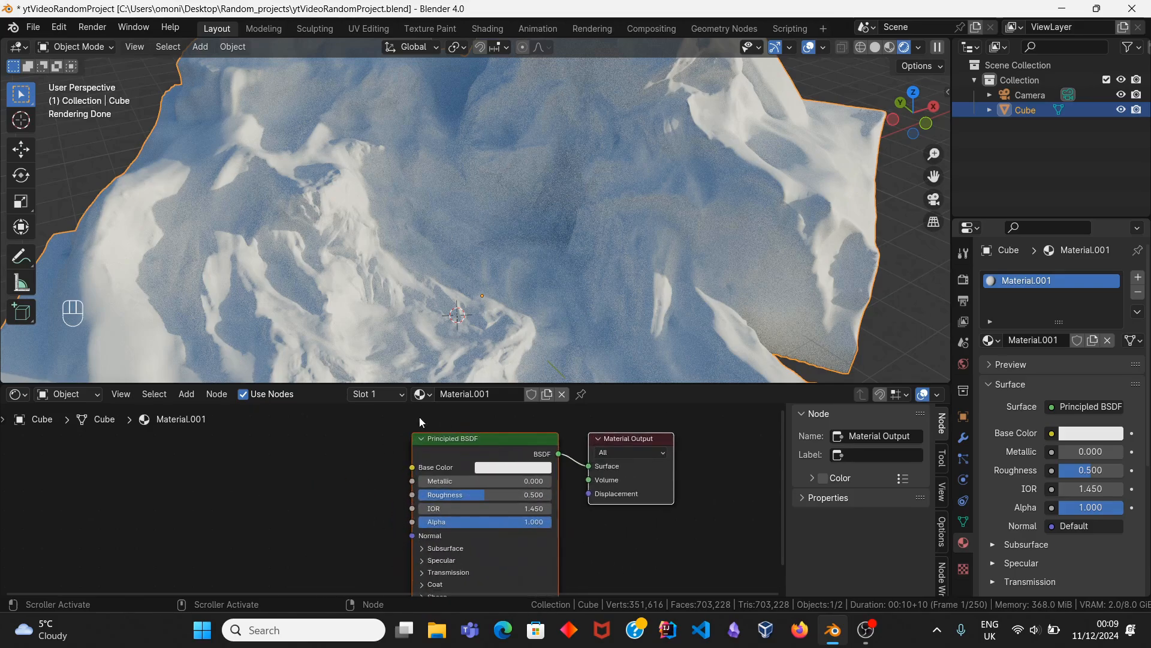
left_click(610, 535)
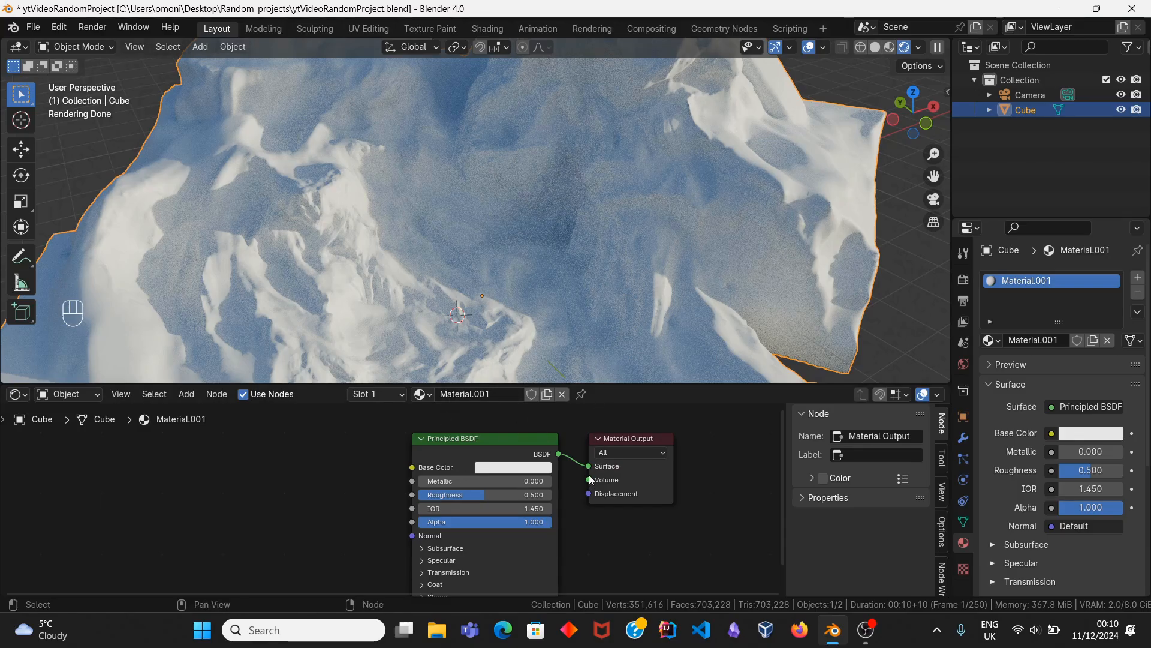
left_click_drag(588, 467, 523, 450)
scroll(573, 185, "down", 10)
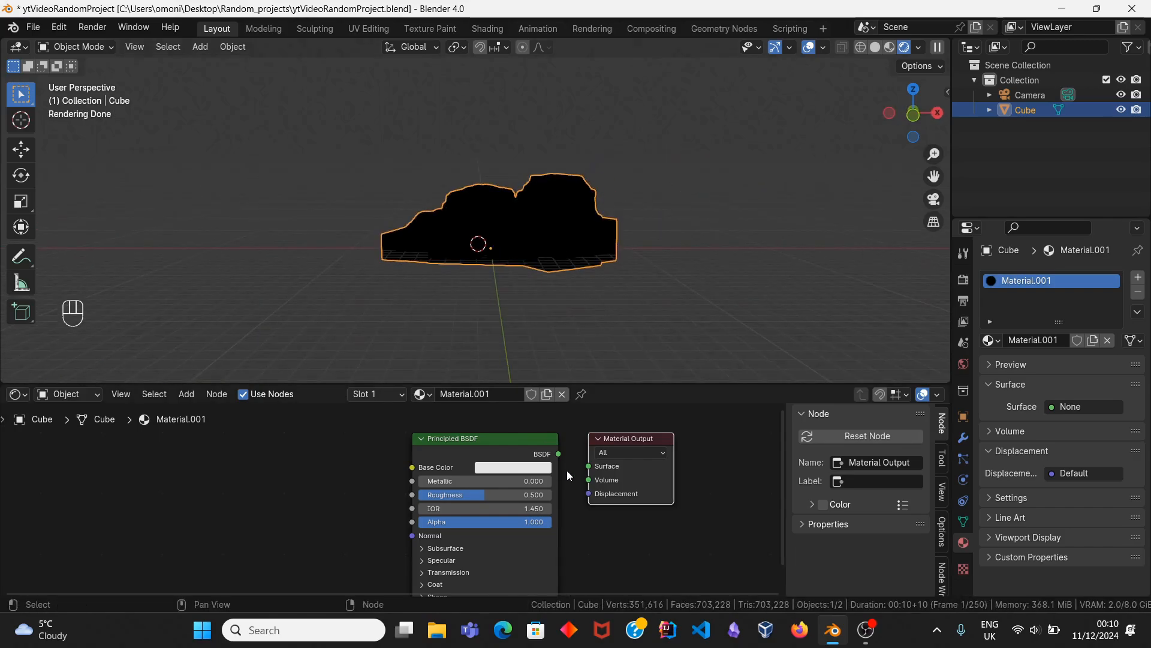
left_click_drag(558, 454, 589, 466)
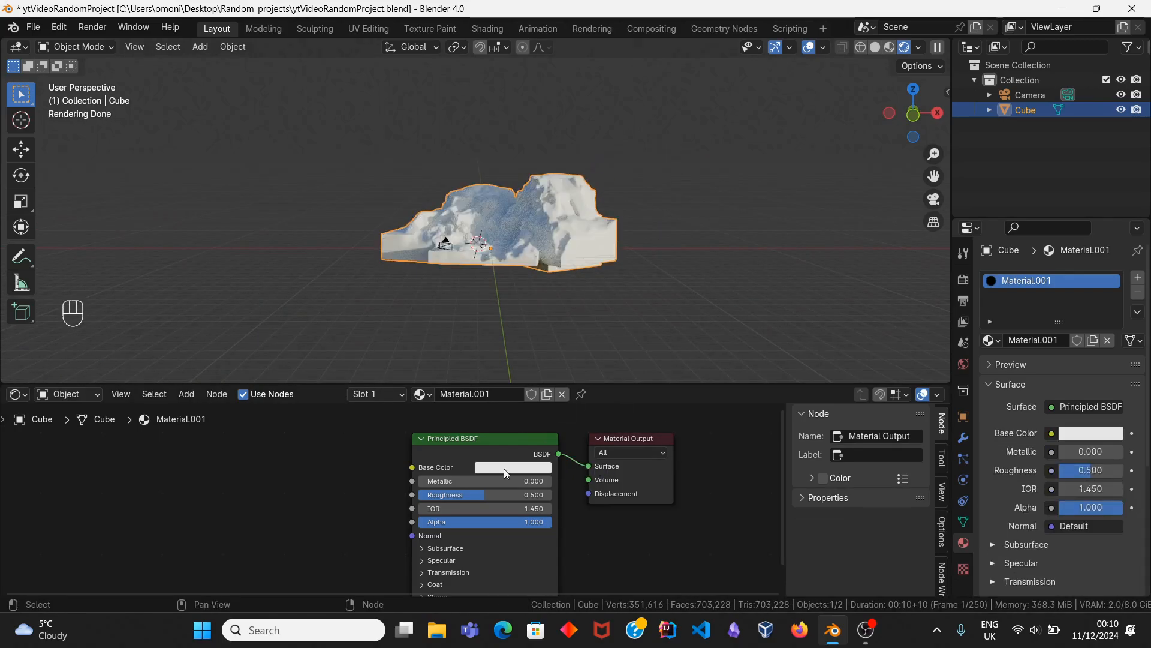
Step: Move the Principled BSDF node further away from the Material Output node to leave space between them
left_click(454, 457)
key("g")
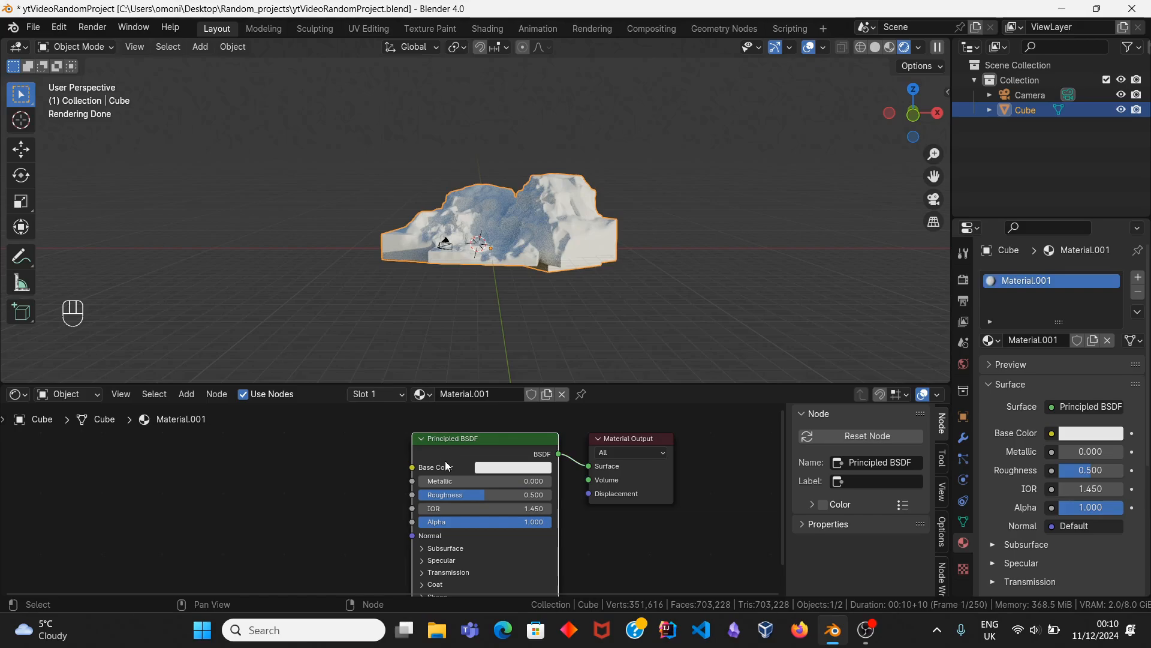
left_click(321, 433)
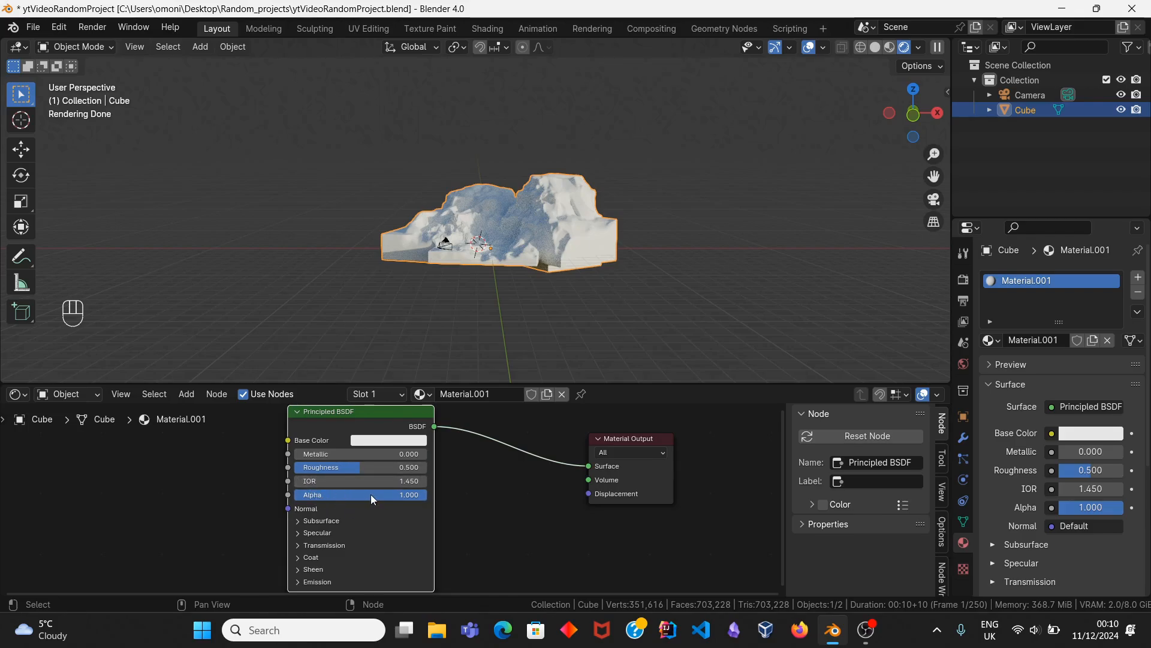
Step: Expand the Subsurface settings of the Principled BSDF node and examine them
mouse_move(405, 494)
left_mouse_down()
mouse_move(273, 494)
mouse_move(423, 495)
left_mouse_up()
left_click(342, 521)
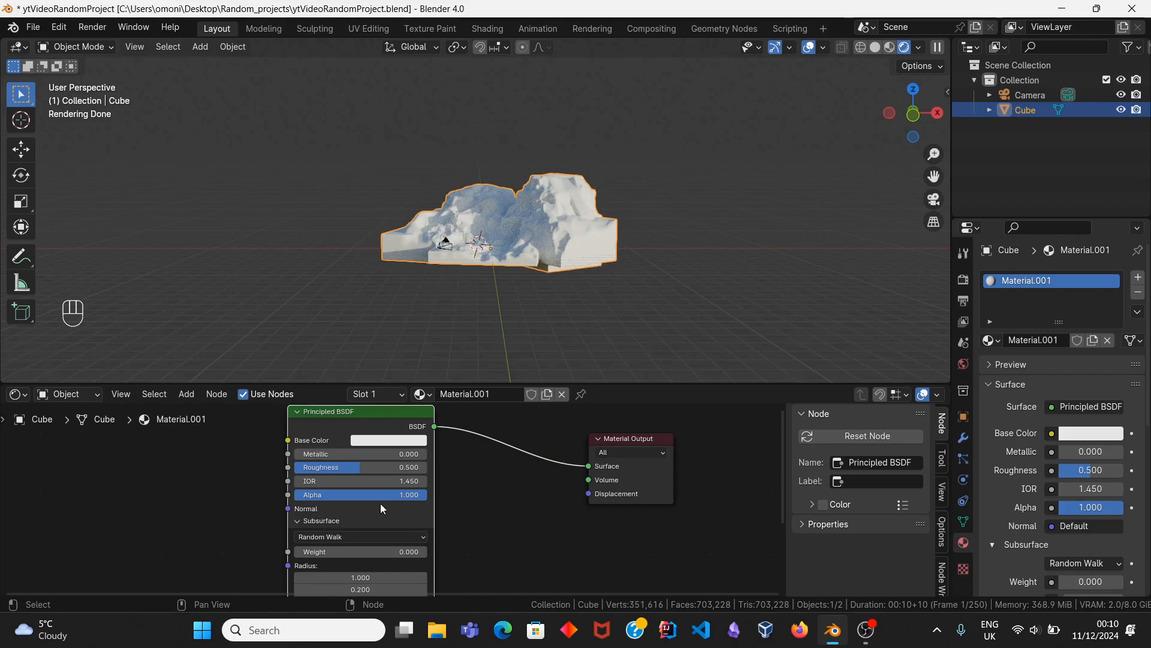
middle_click_drag(401, 505, 414, 477)
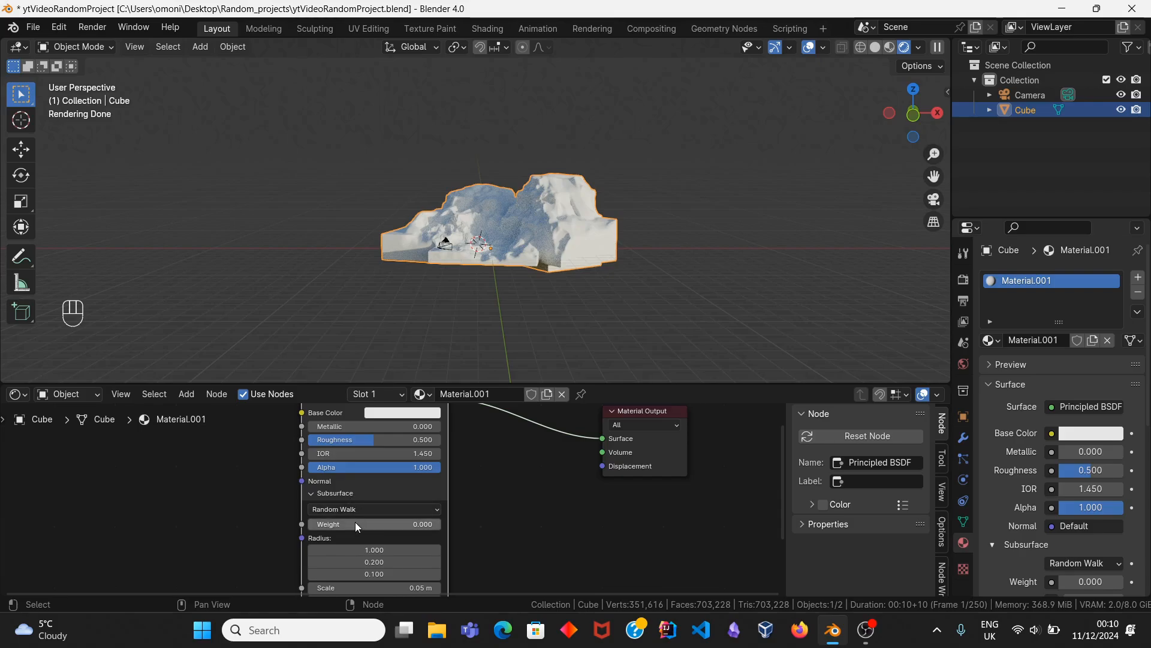
Step: Set the Principled BSDF's Subsurface Weight to 1.000 and inspect the terrain surface up close
left_click_drag(351, 522, 384, 521)
middle_click_drag(419, 255, 333, 185)
scroll(473, 279, "up", 5)
scroll(481, 294, "up", 2)
scroll(481, 299, "up", 2)
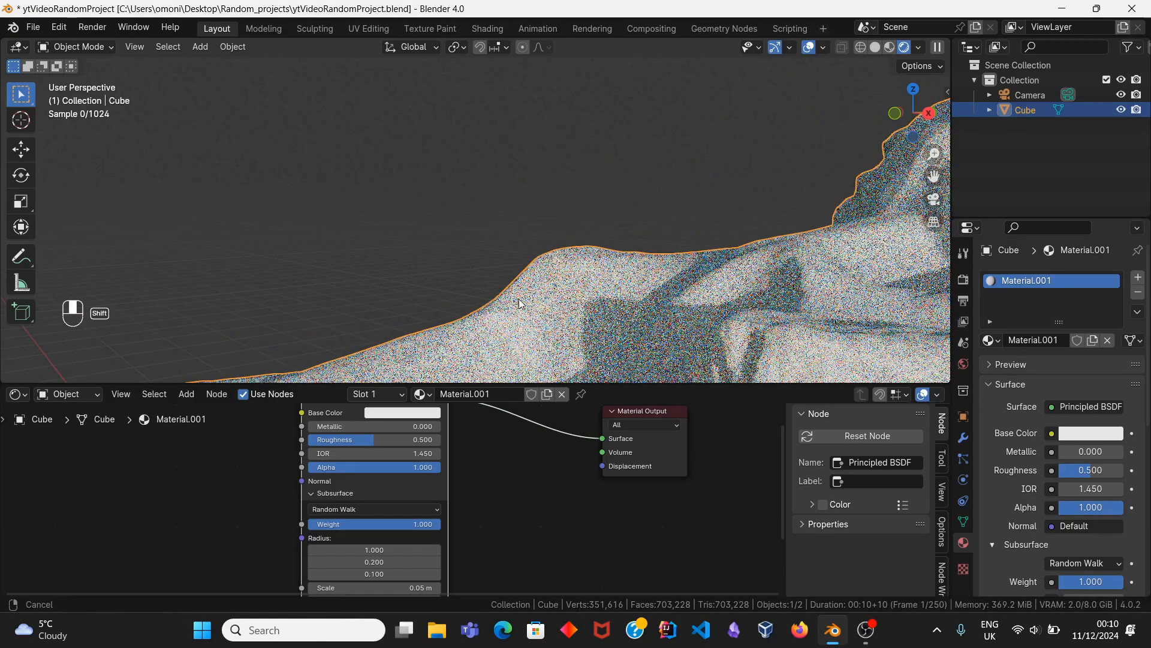
middle_click_drag(514, 289, 559, 264, "shift")
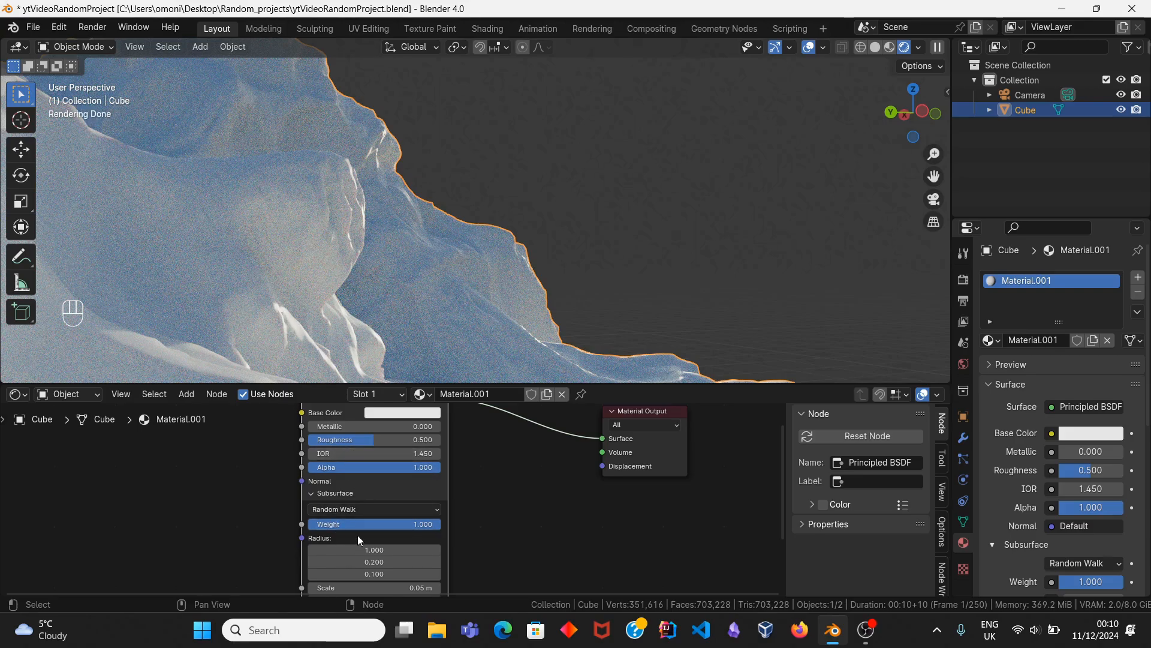
Step: Set the Subsurface Scale to 10 m and inspect the light scattering across the terrain
middle_click_drag(357, 535, 363, 504)
double_click(372, 557)
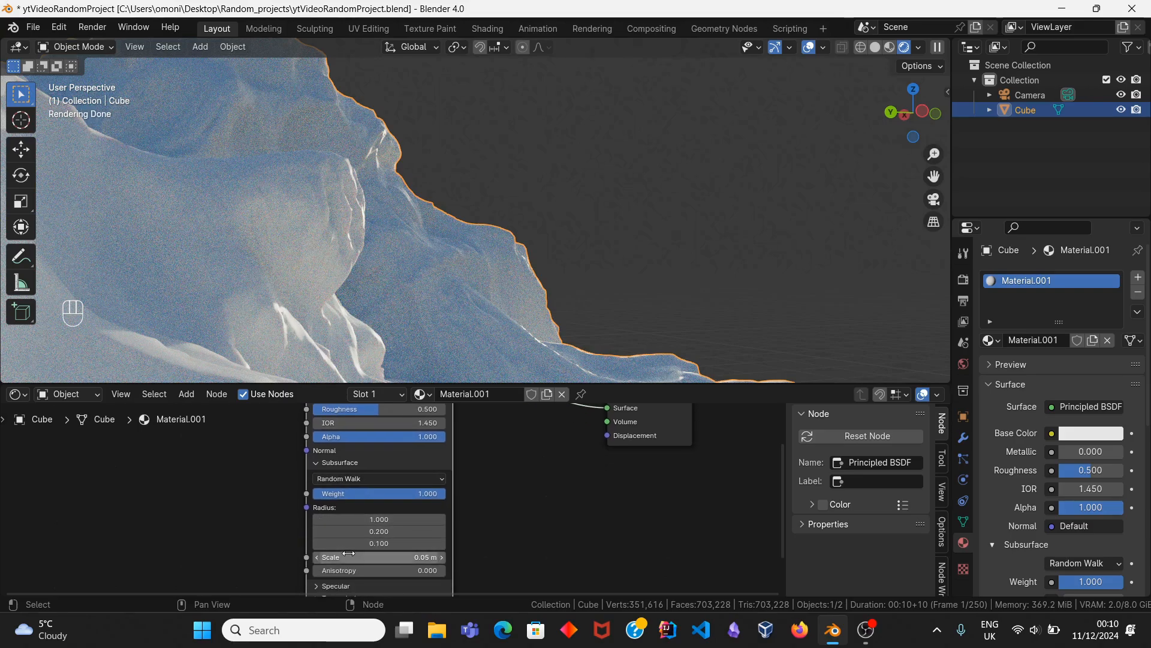
type("10")
key("Return")
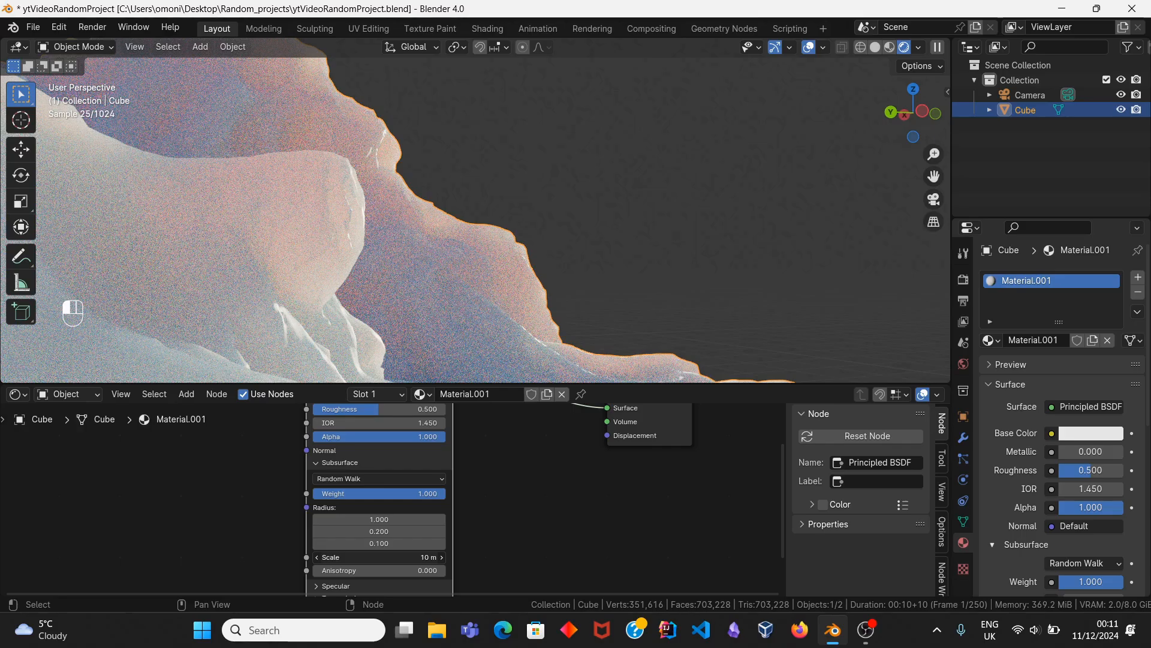
scroll(393, 312, "down", 4)
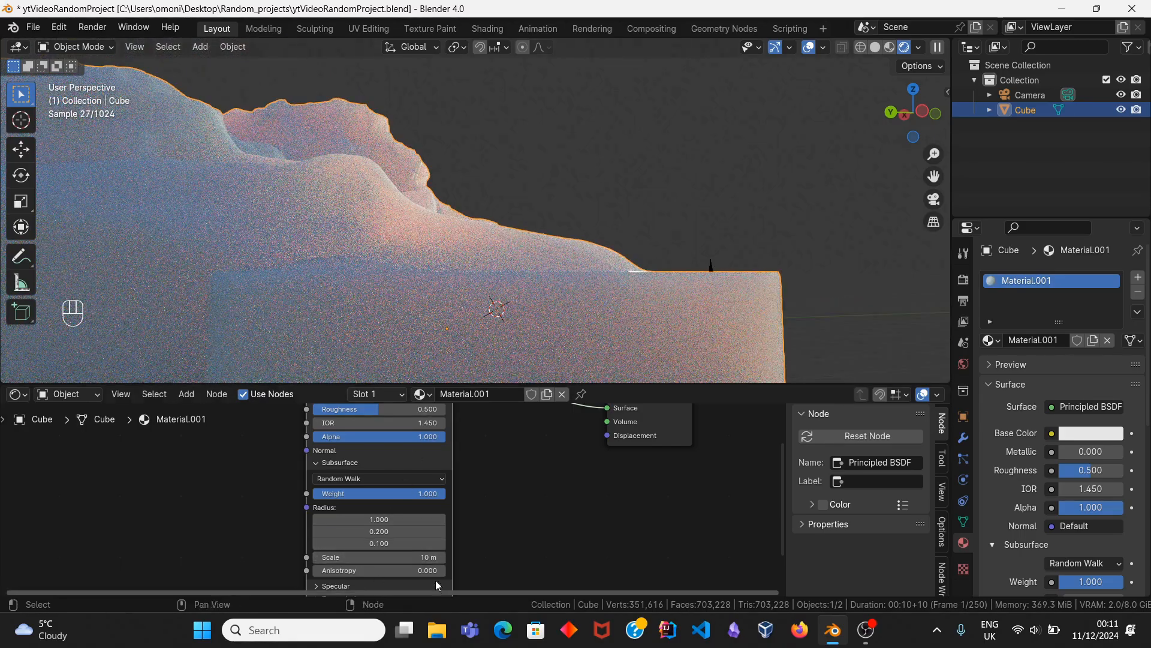
middle_click_drag(413, 258, 460, 159)
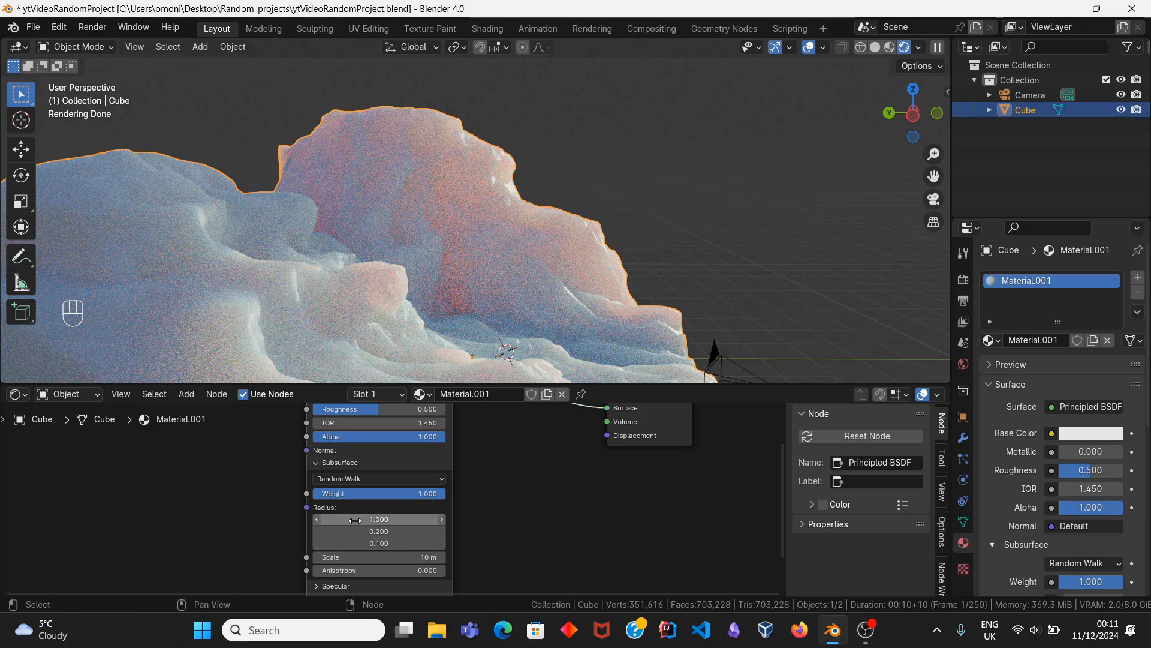
Step: Try Subsurface Radius values of 5.800, 24.500 and 36.500, and undo these radius changes
left_click_drag(348, 525, 420, 531)
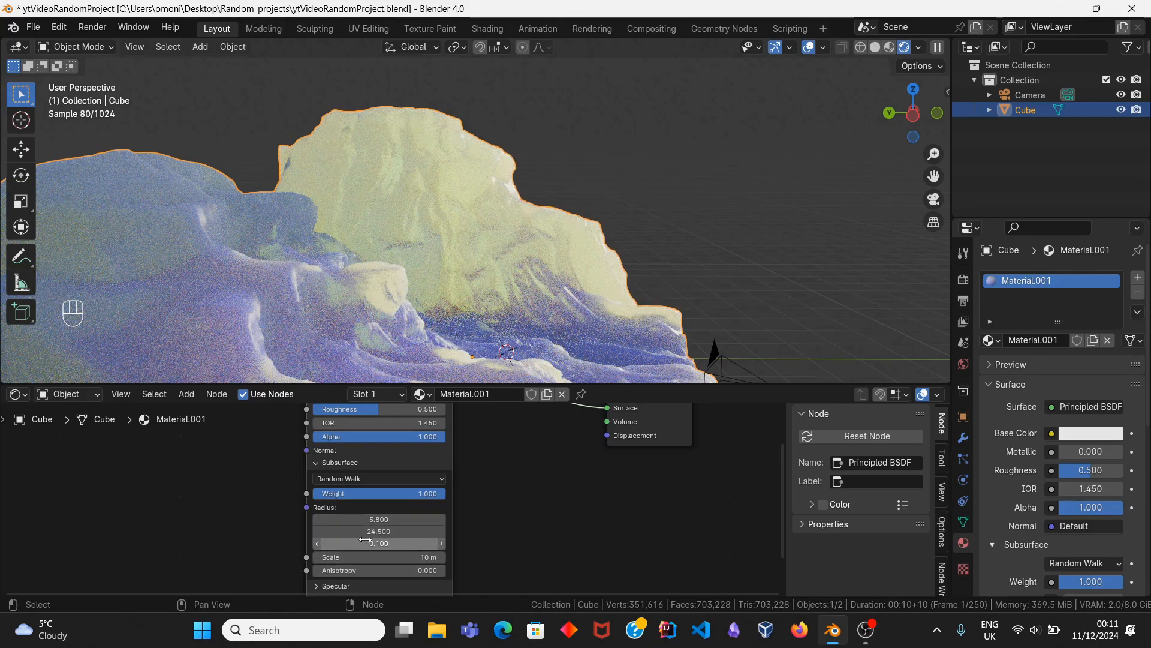
left_click_drag(354, 543, 455, 544)
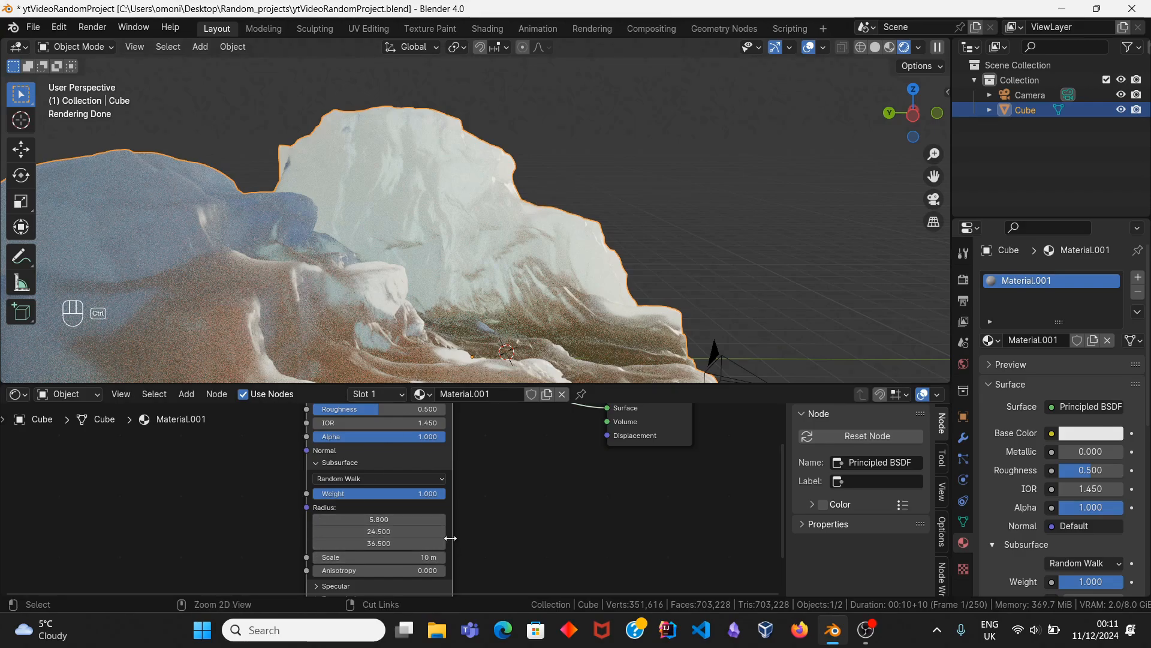
key("ctrl+z")
key("ctrl+z")
key("ctrl+z")
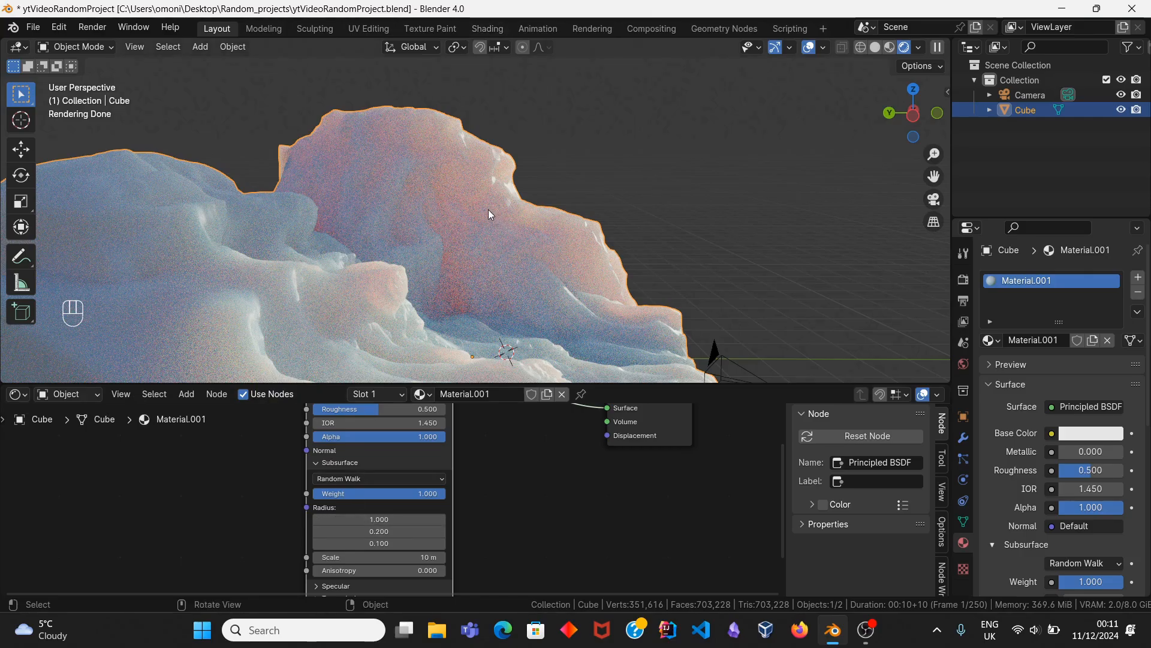
Step: Set the Subsurface Scale of the Principled BSDF to 1 m
middle_click_drag(476, 243, 363, 276)
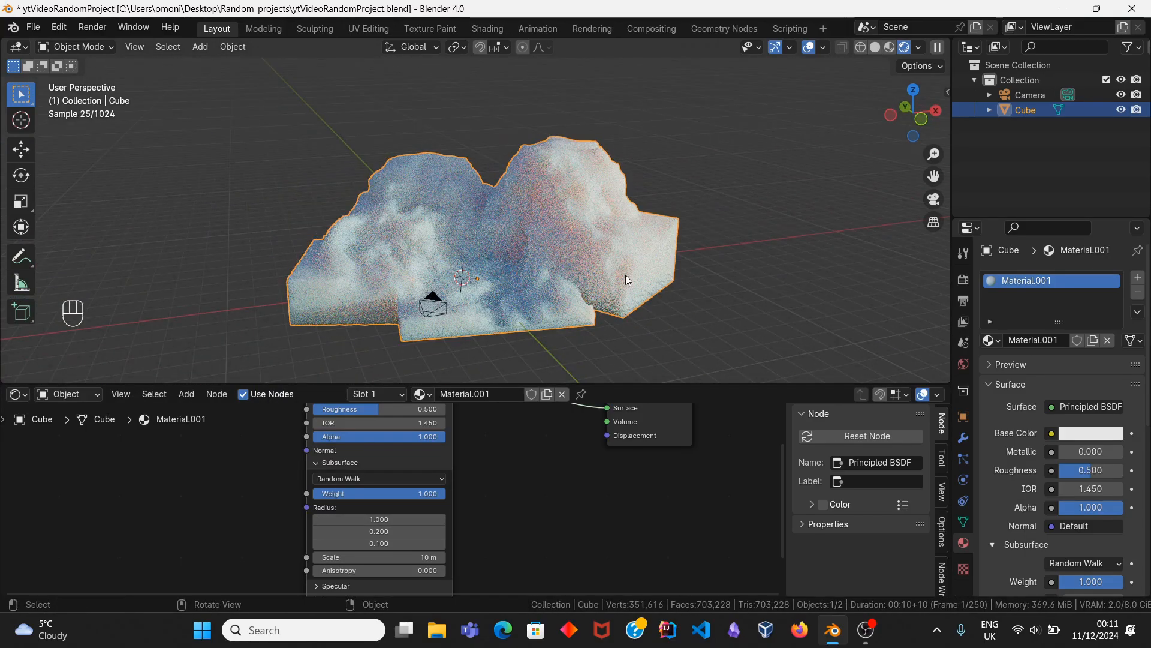
left_click(384, 558)
key("Return")
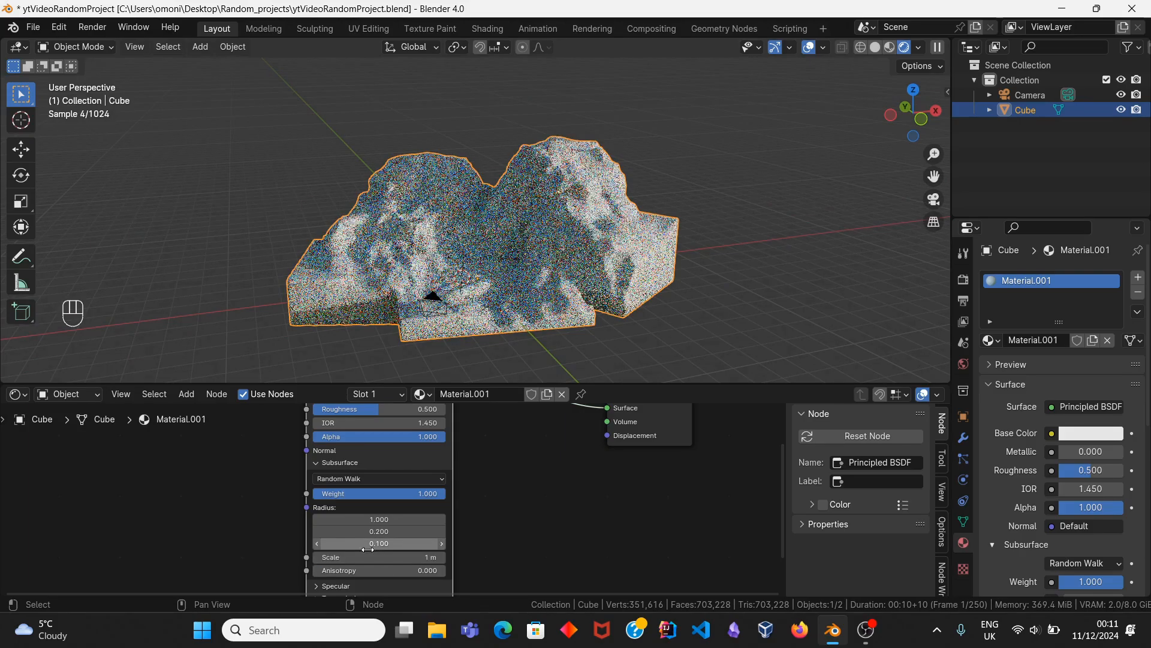
Step: Reset the Subsurface Weight, all three Radius values and the Scale to 0
left_click_drag(419, 495, 478, 494)
key("BackSpace")
key("BackSpace")
key("BackSpace")
key("BackSpace")
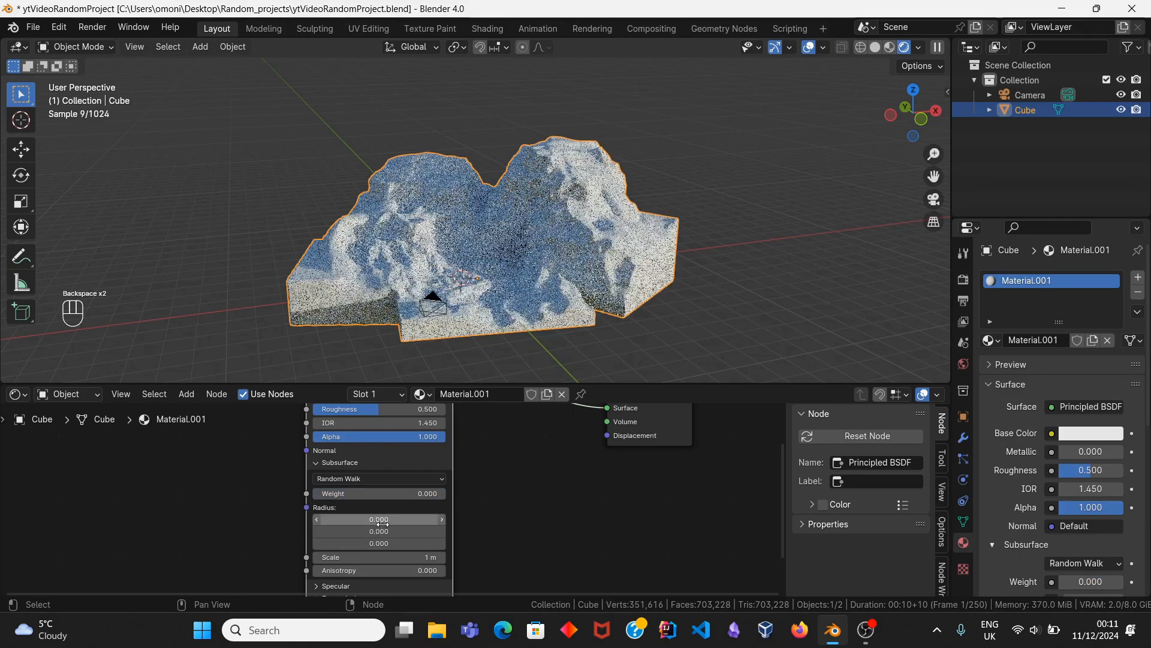
key("BackSpace")
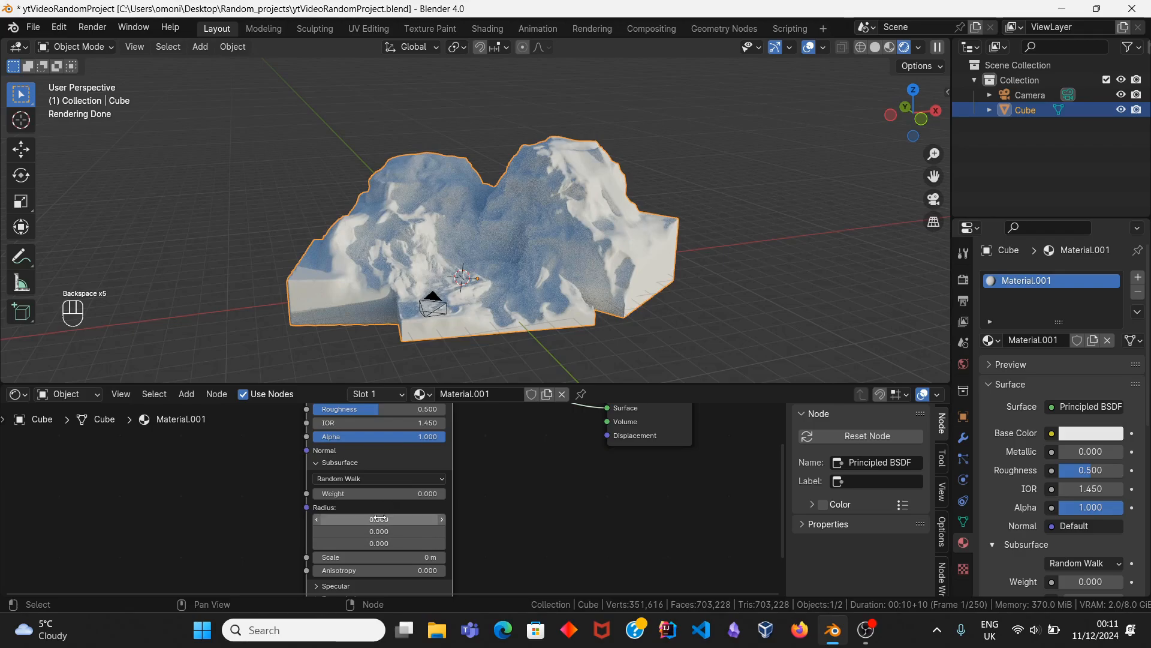
Step: Undo the Subsurface Scale and Radius resets, keeping the Weight at 0
key("ctrl+z")
key("ctrl+z")
key("ctrl+z")
key("ctrl+z")
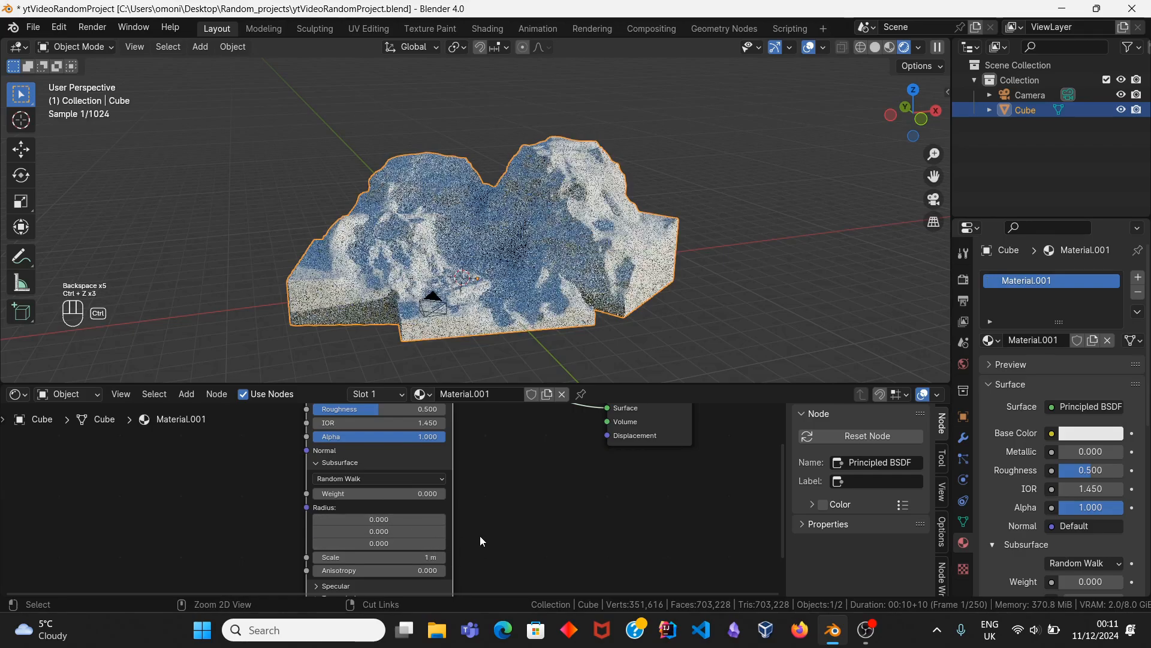
Step: Collapse the Subsurface settings of the Principled BSDF node
scroll(409, 518, "up", 2)
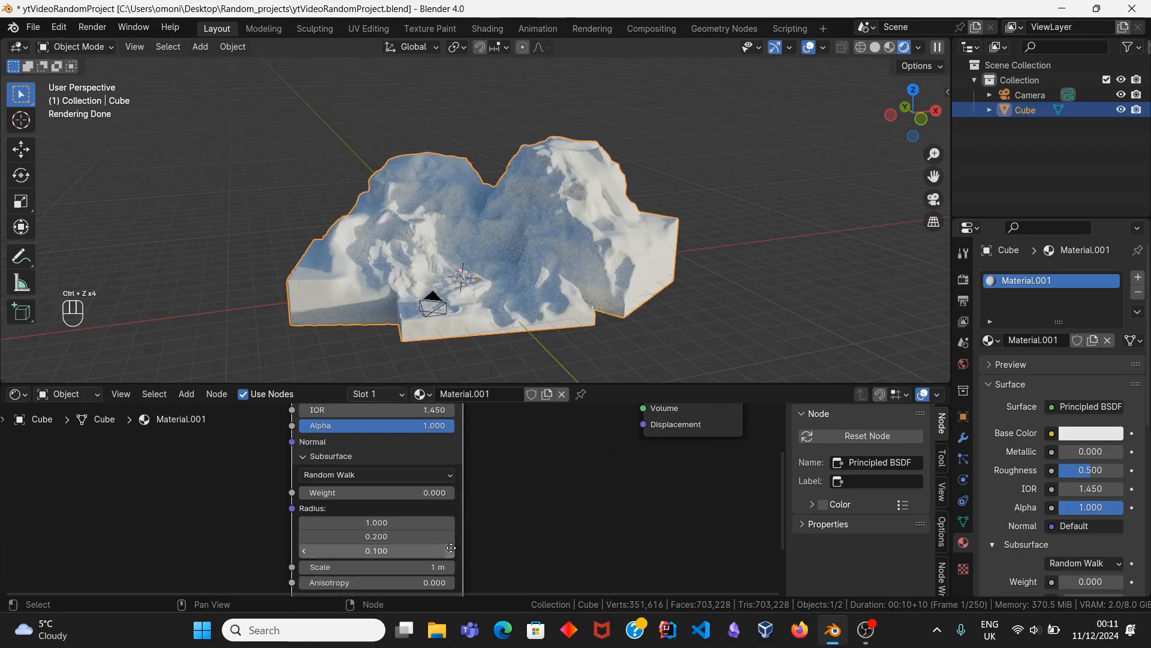
middle_click_drag(402, 562, 398, 487)
scroll(398, 487, "down", 4)
left_click(350, 410)
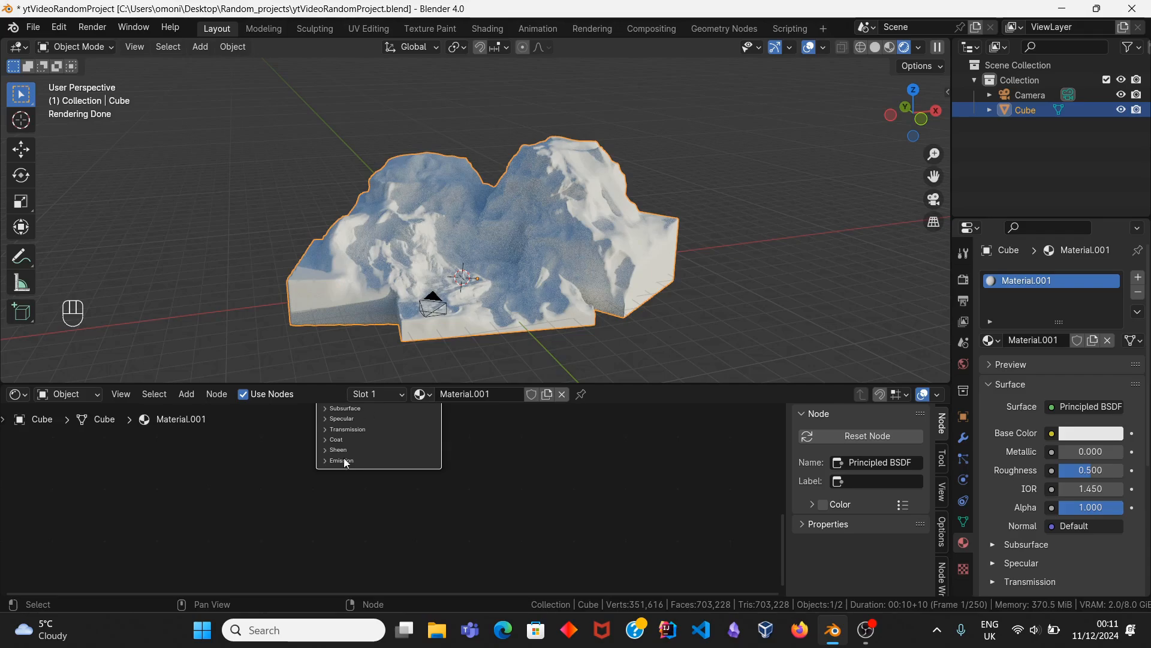
Step: Expand the Specular settings of the Principled BSDF node and set the IOR Level to 1.000
middle_click_drag(352, 450, 359, 517)
middle_click_drag(380, 424, 368, 483)
middle_click_drag(362, 525, 373, 483)
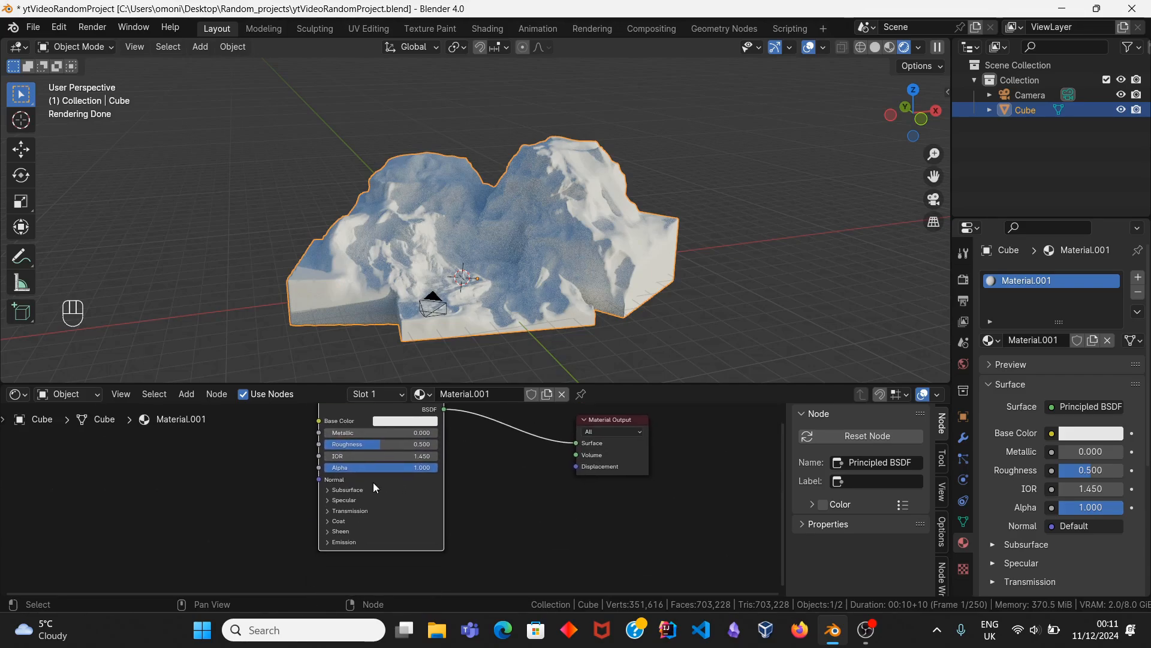
left_click(330, 500)
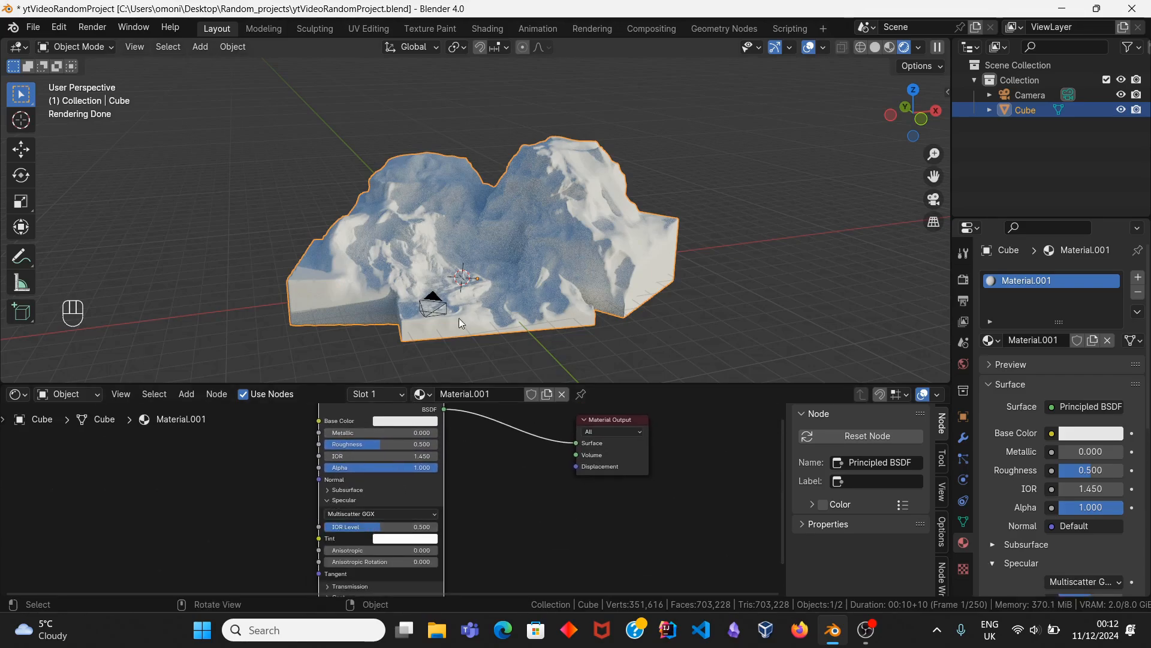
scroll(462, 313, "up", 4)
middle_click_drag(470, 304, 419, 313)
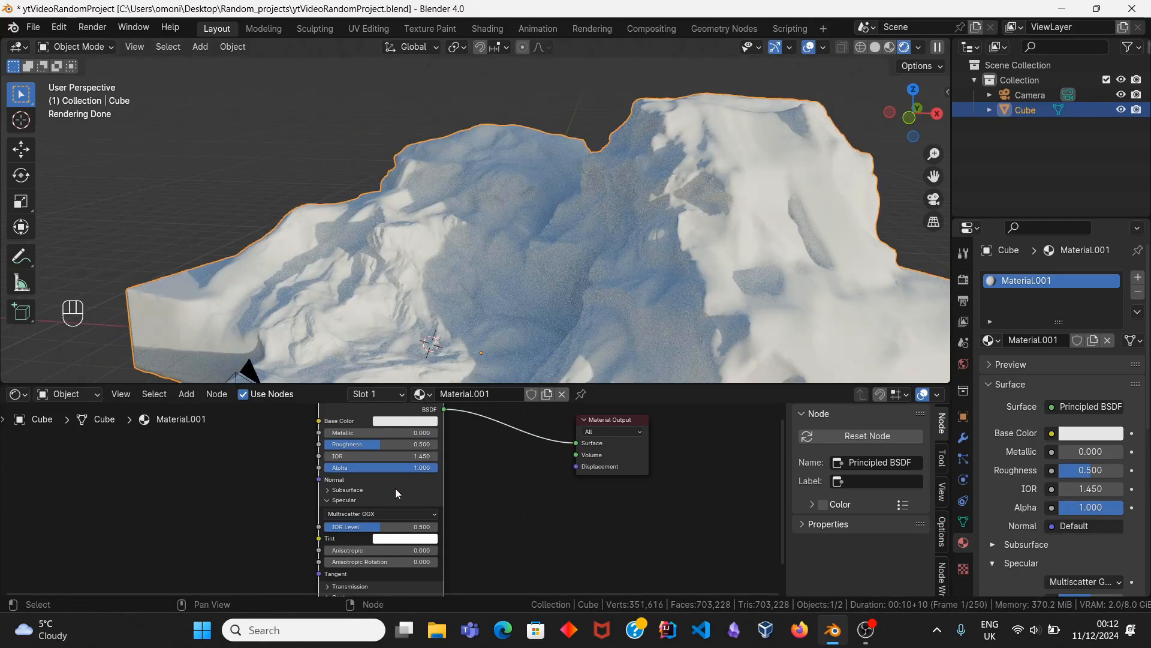
left_click_drag(380, 527, 440, 527)
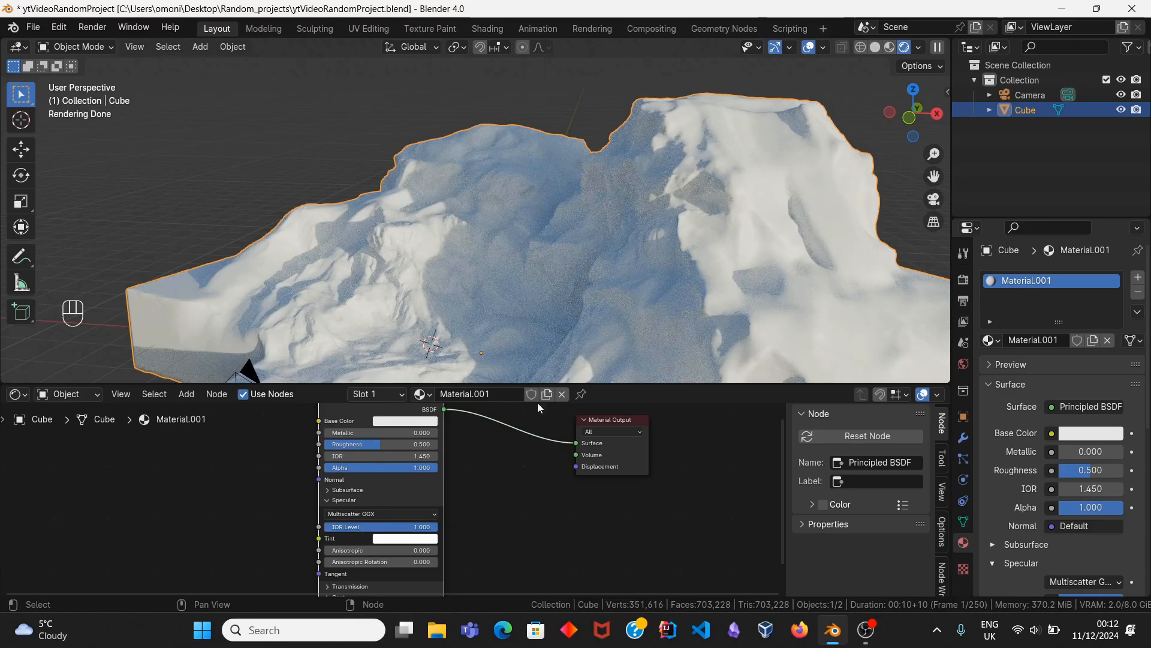
Step: Set the Roughness to 0.000 and compare the terrain's reflections at IOR Level 0.000 and 1.000
middle_click_drag(502, 322, 674, 242)
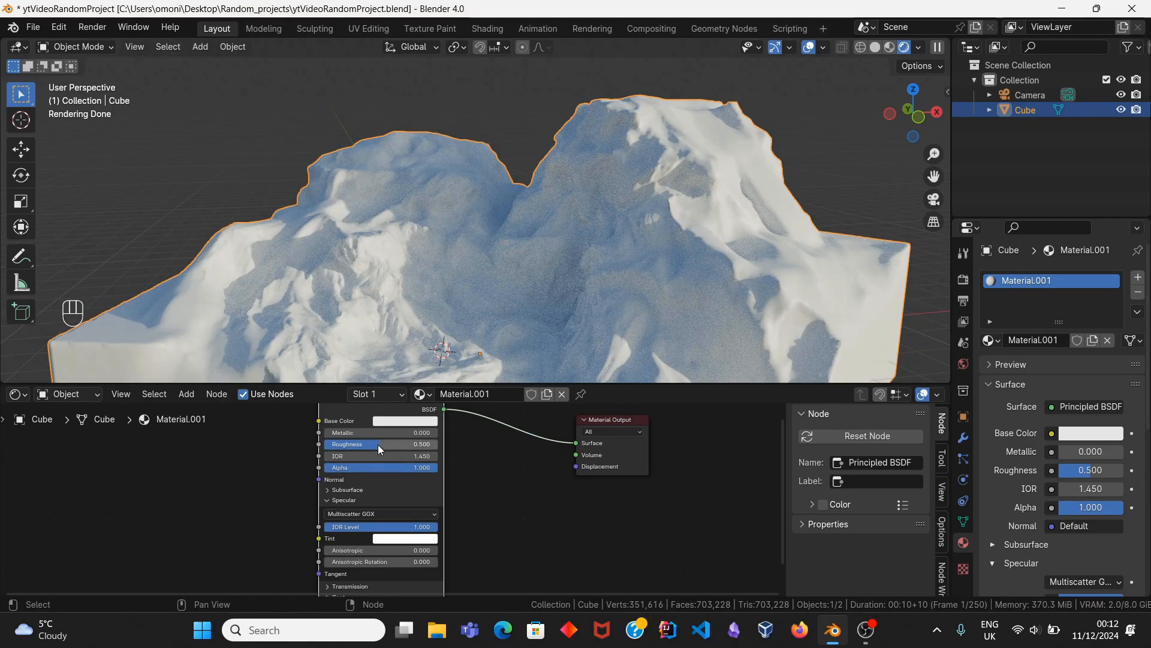
left_click_drag(378, 445, 325, 444)
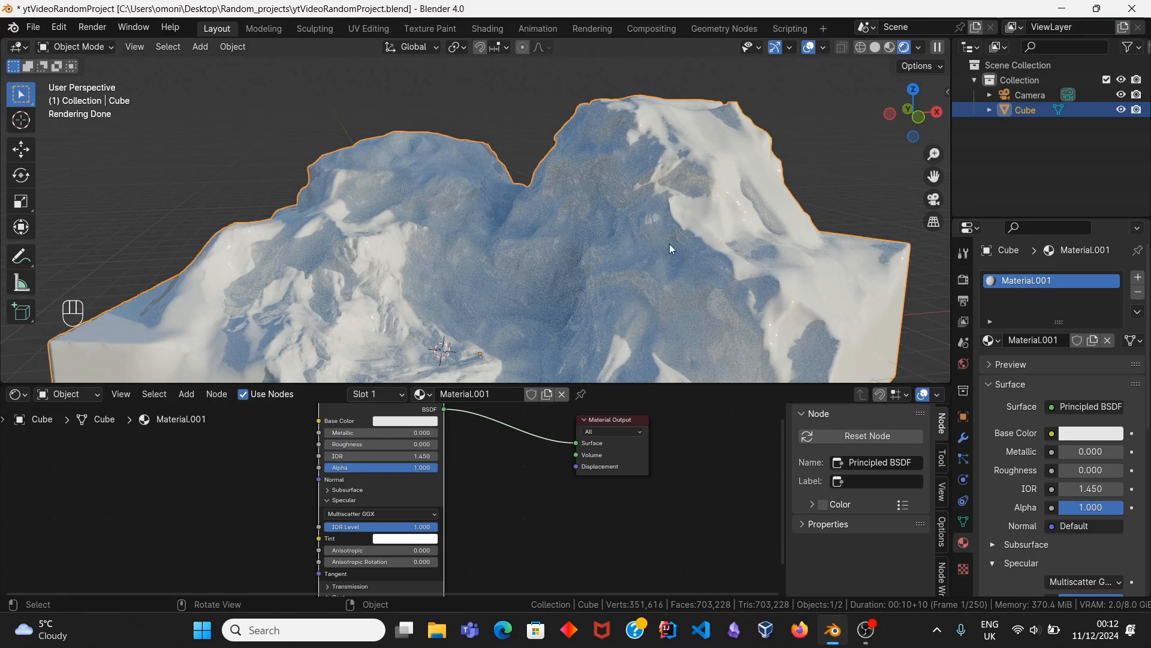
left_click_drag(423, 527, 328, 535)
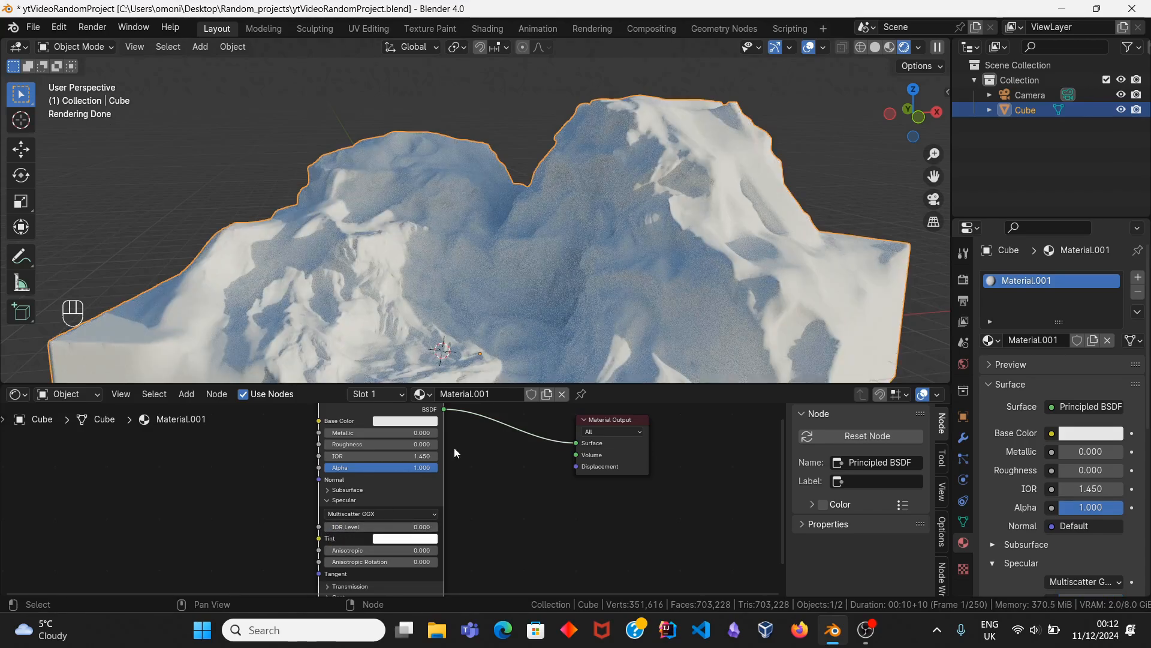
left_click_drag(343, 531, 441, 530)
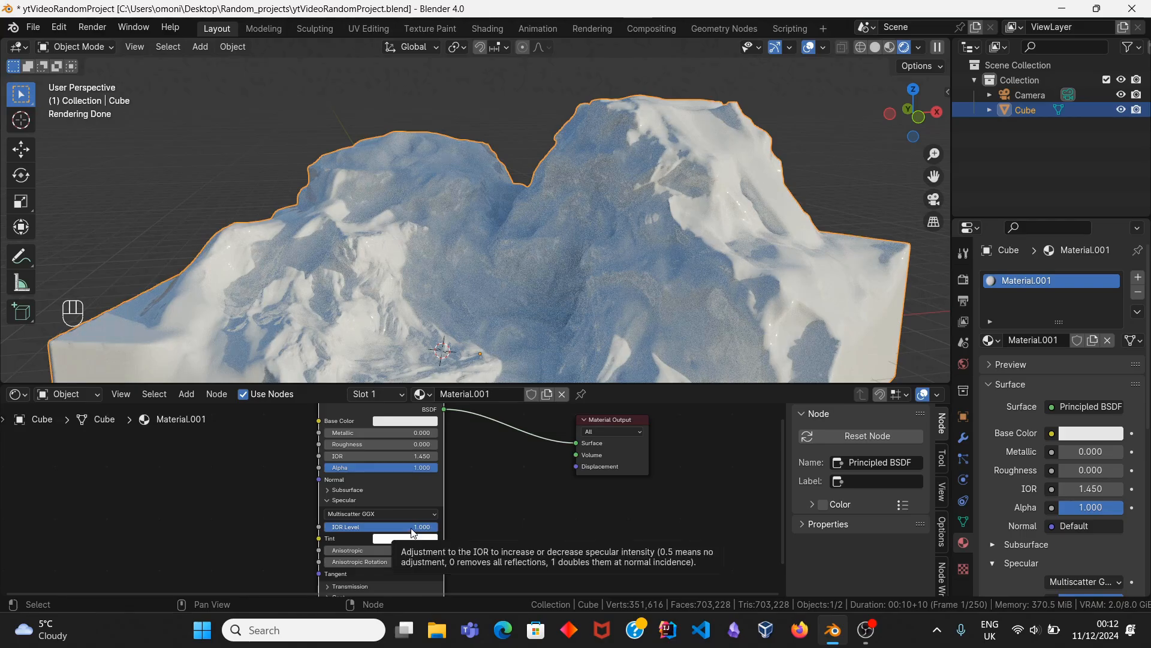
Step: Set both the specular IOR Level and the Roughness of the Principled BSDF to 0.5
key("BackSpace")
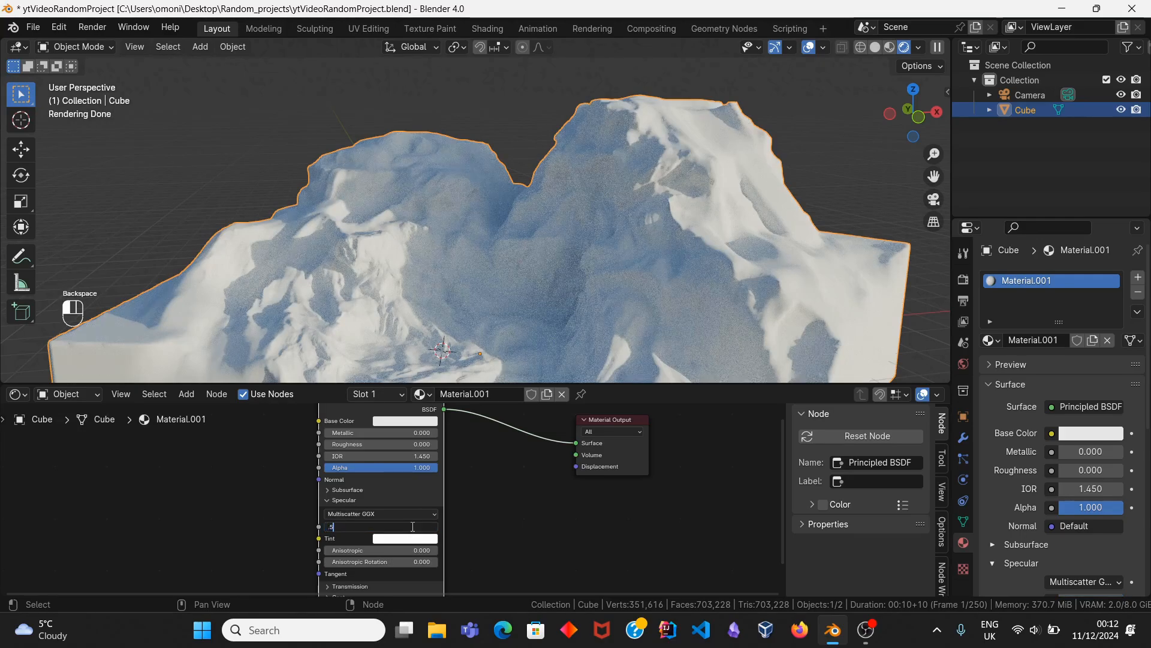
key("Return")
double_click(401, 444)
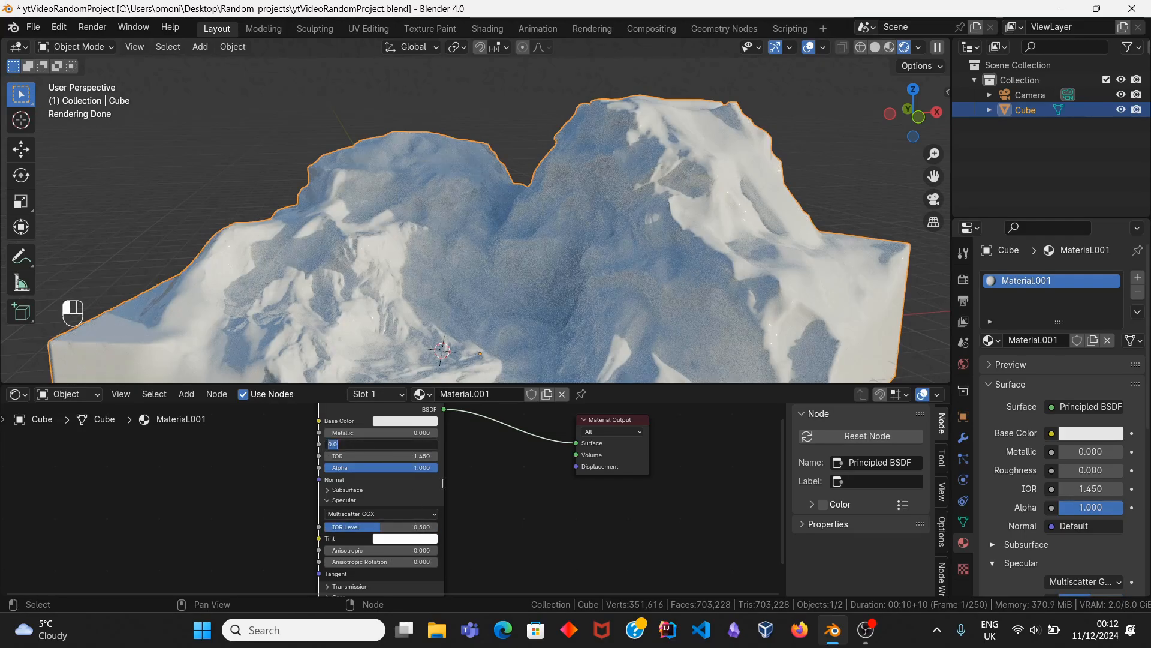
type("0.5")
key("Return")
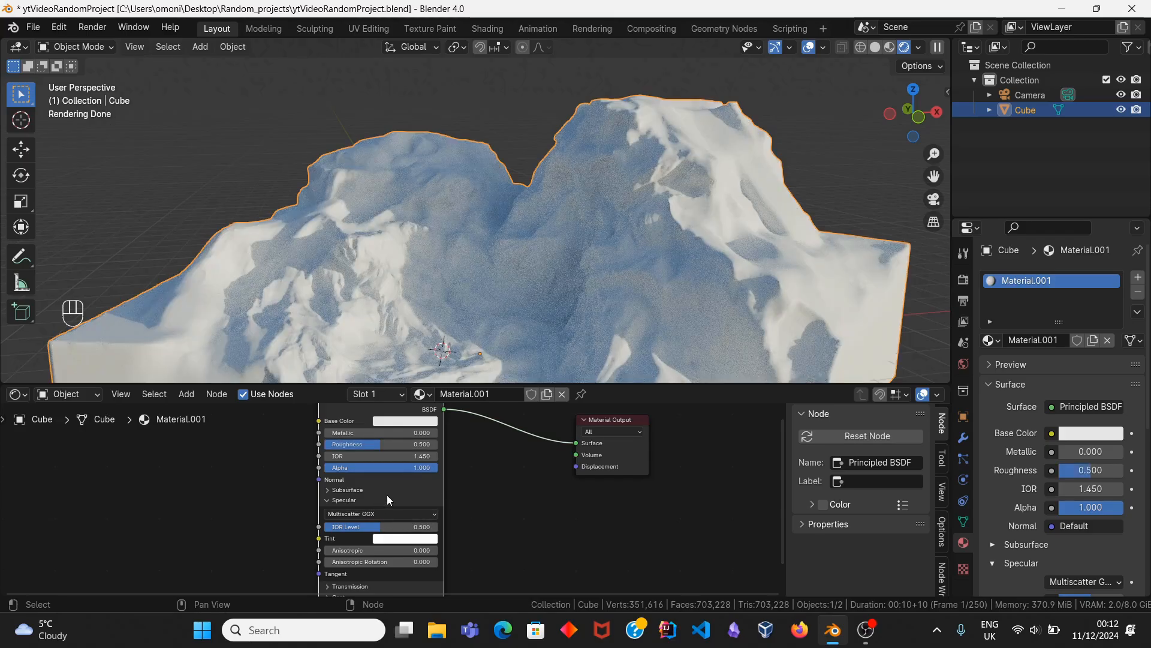
Step: Collapse the Specular settings of the Principled BSDF node
scroll(391, 499, "up", 1)
scroll(391, 500, "down", 2)
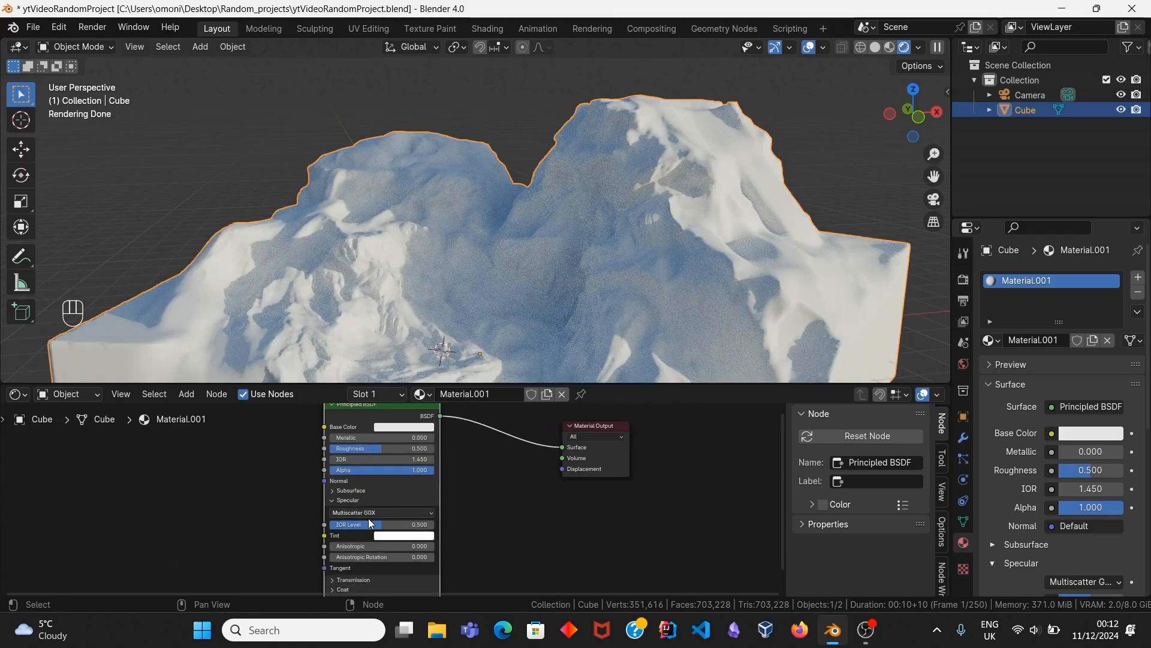
middle_click_drag(344, 553, 344, 505)
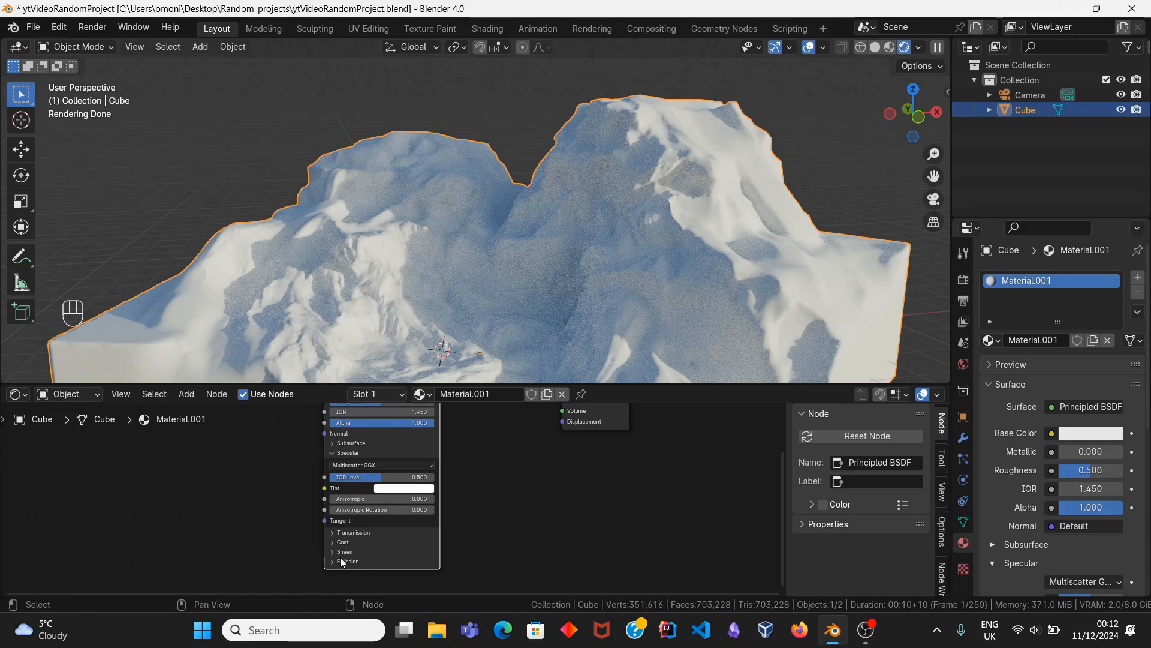
left_click(344, 454)
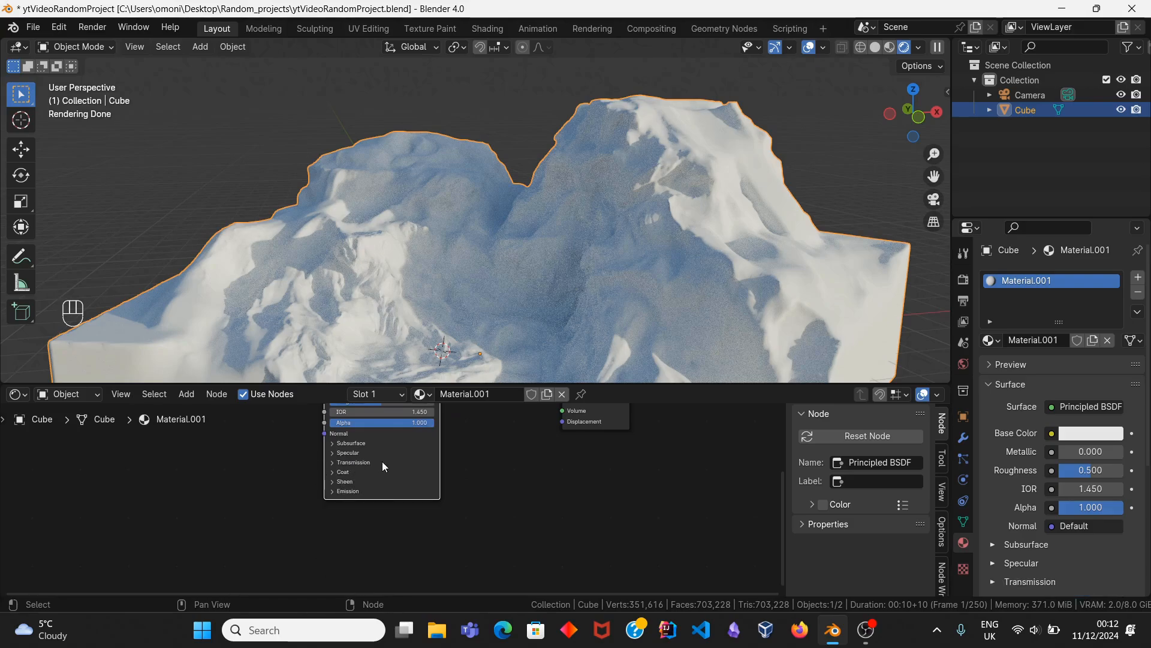
key("Home")
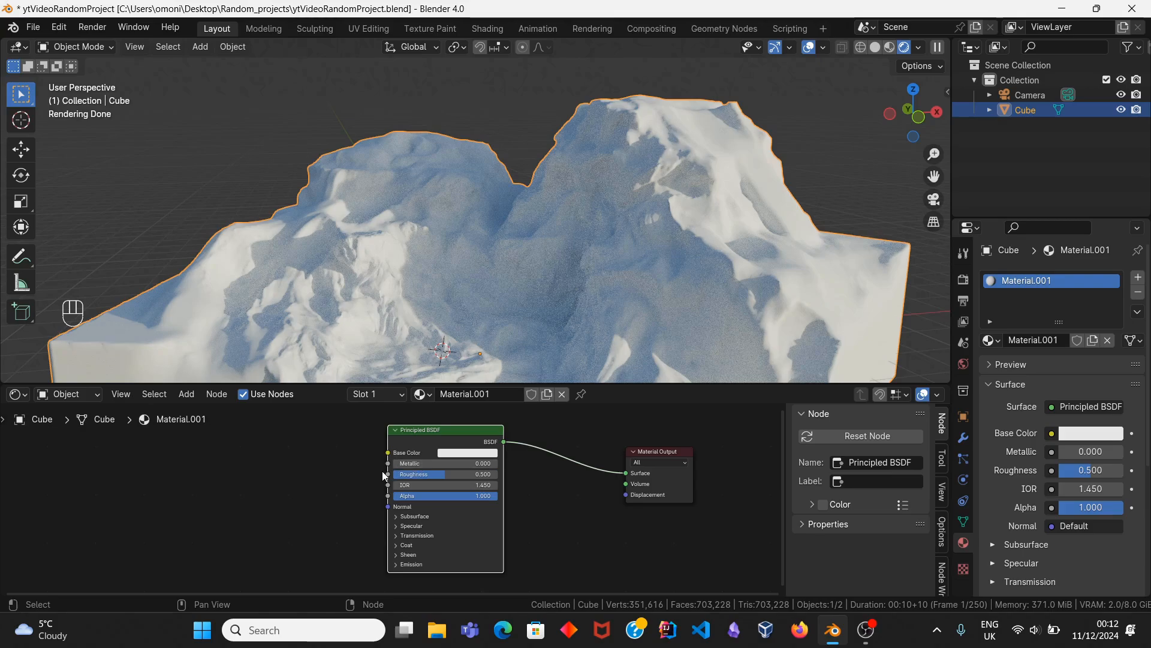
scroll(366, 489, "down", 5)
middle_click_drag(396, 483, 575, 486)
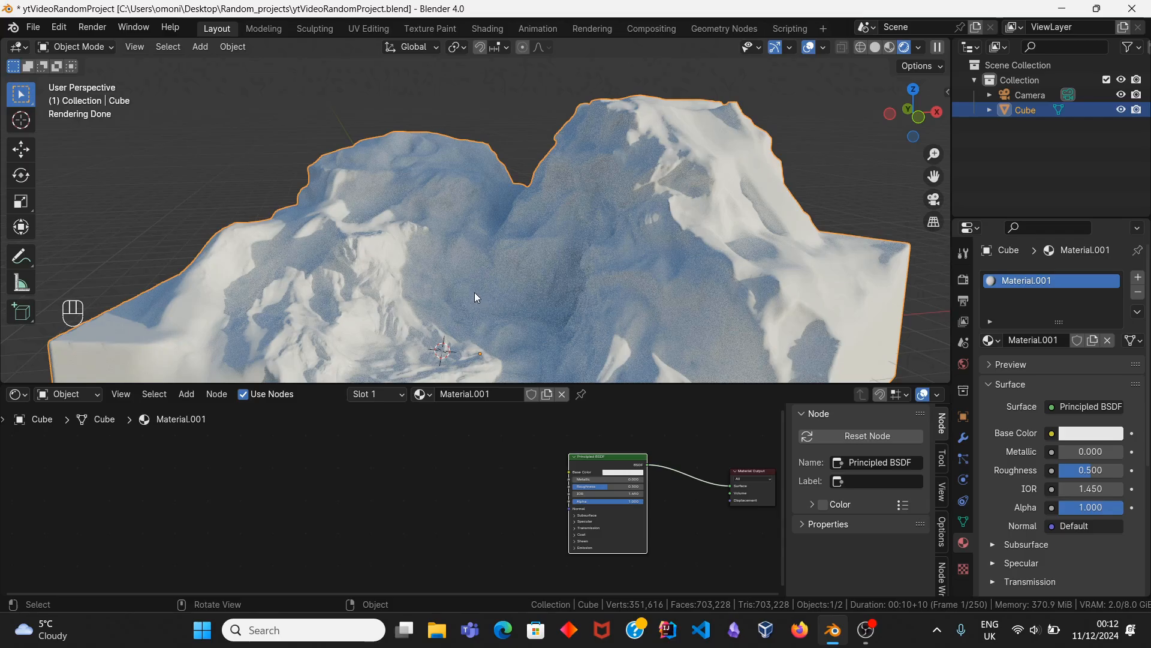
Step: Deselect the terrain mesh
scroll(416, 290, "down", 3)
middle_click_drag(422, 310, 421, 280, "shift")
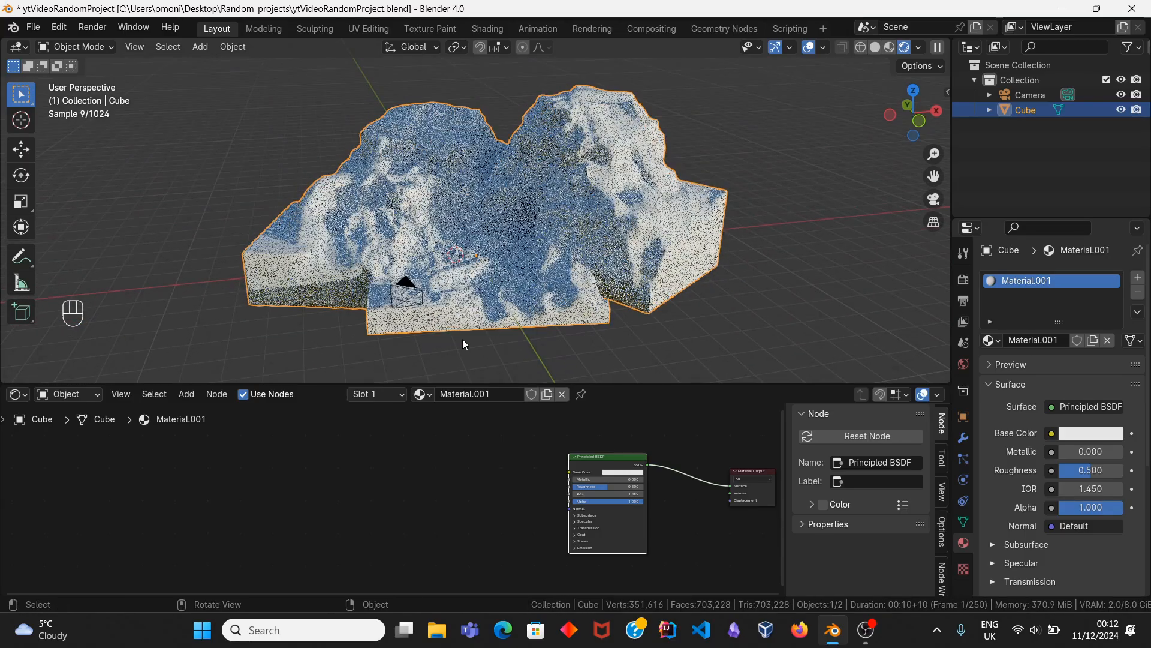
left_click(462, 339)
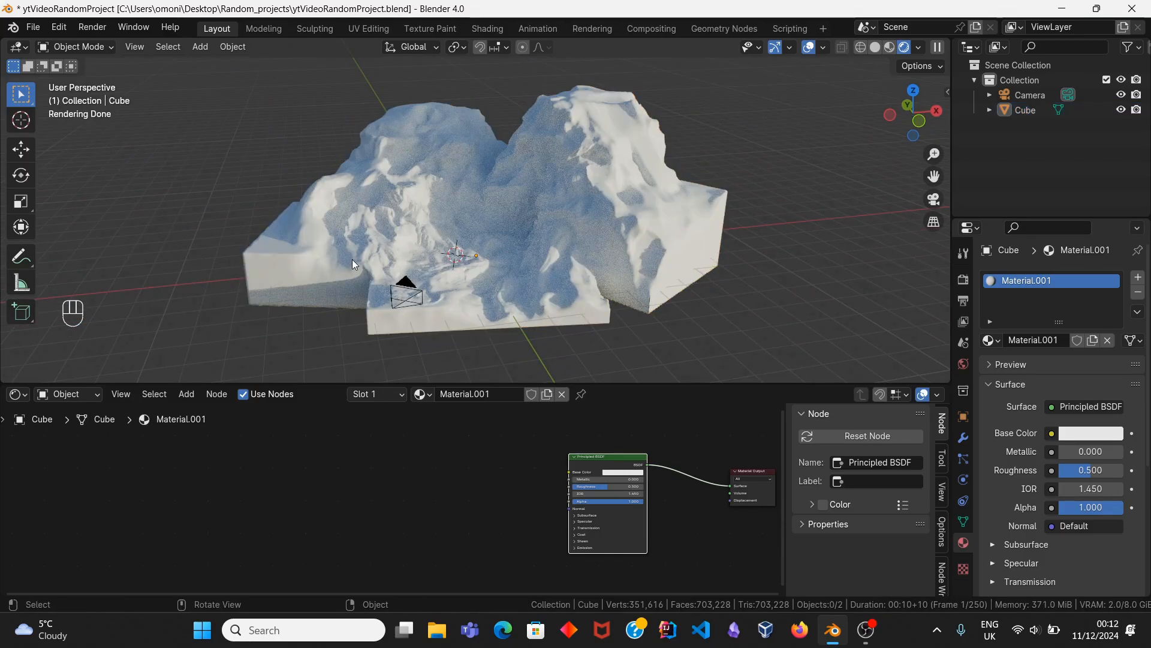
scroll(400, 264, "up", 5)
middle_click_drag(398, 266, 476, 234, "shift")
middle_click_drag(476, 234, 454, 247)
Step: Activate the Annotate tool, display the terrain in solid shading and delete the existing Note annotation layer
left_click(21, 256)
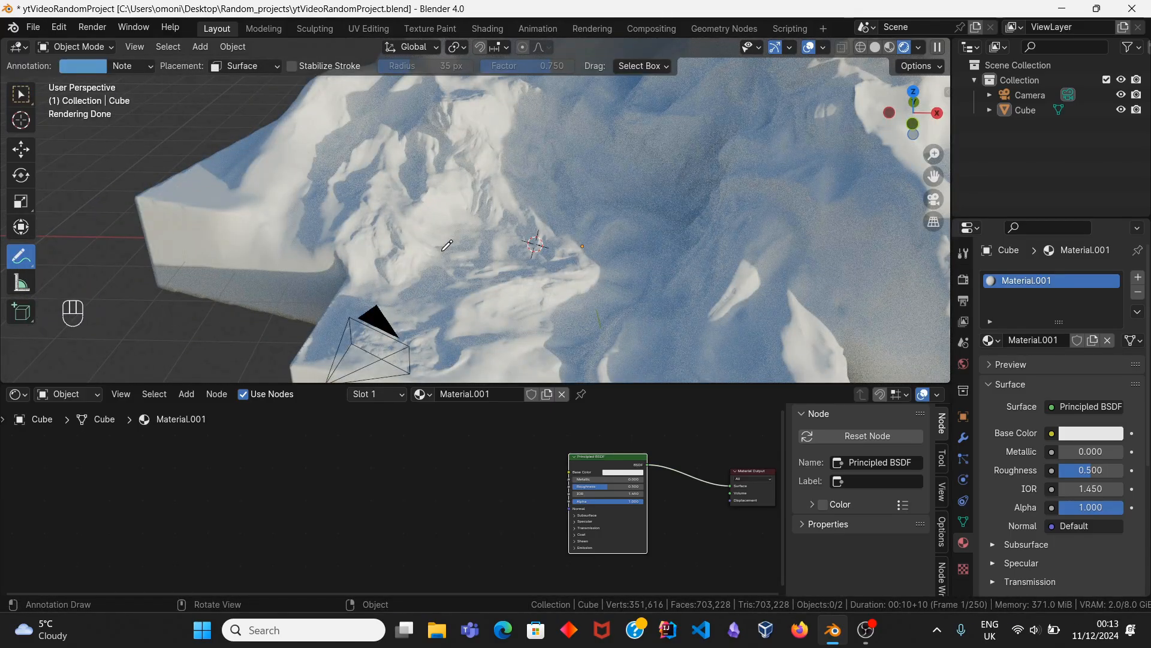
scroll(404, 216, "up", 3)
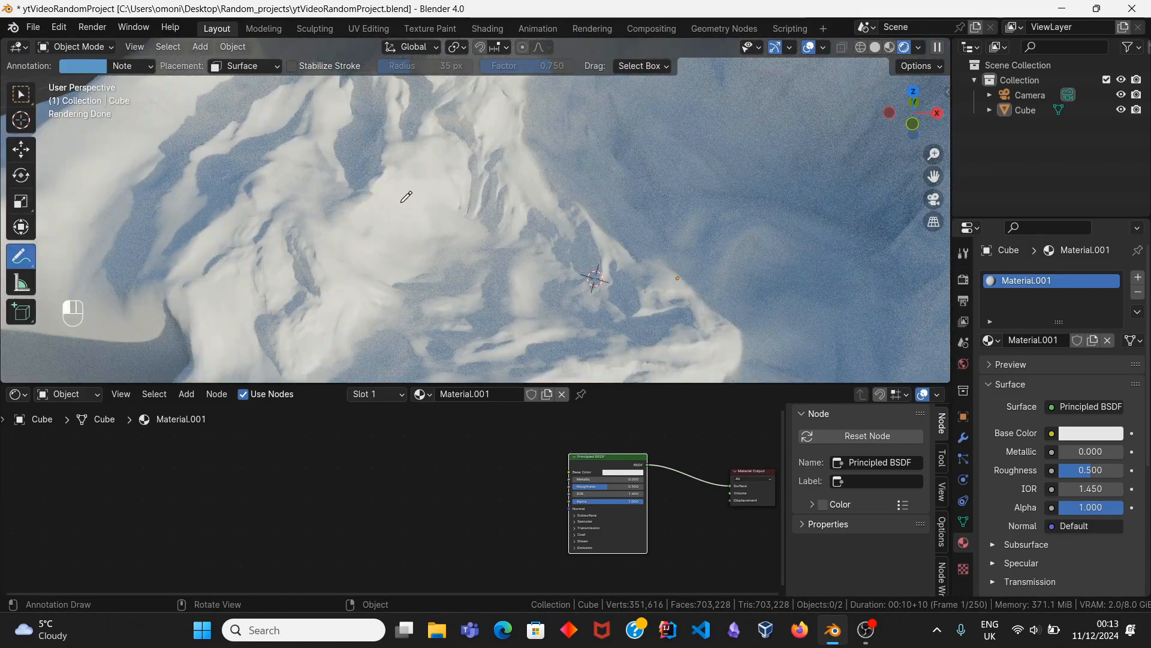
left_click(874, 47)
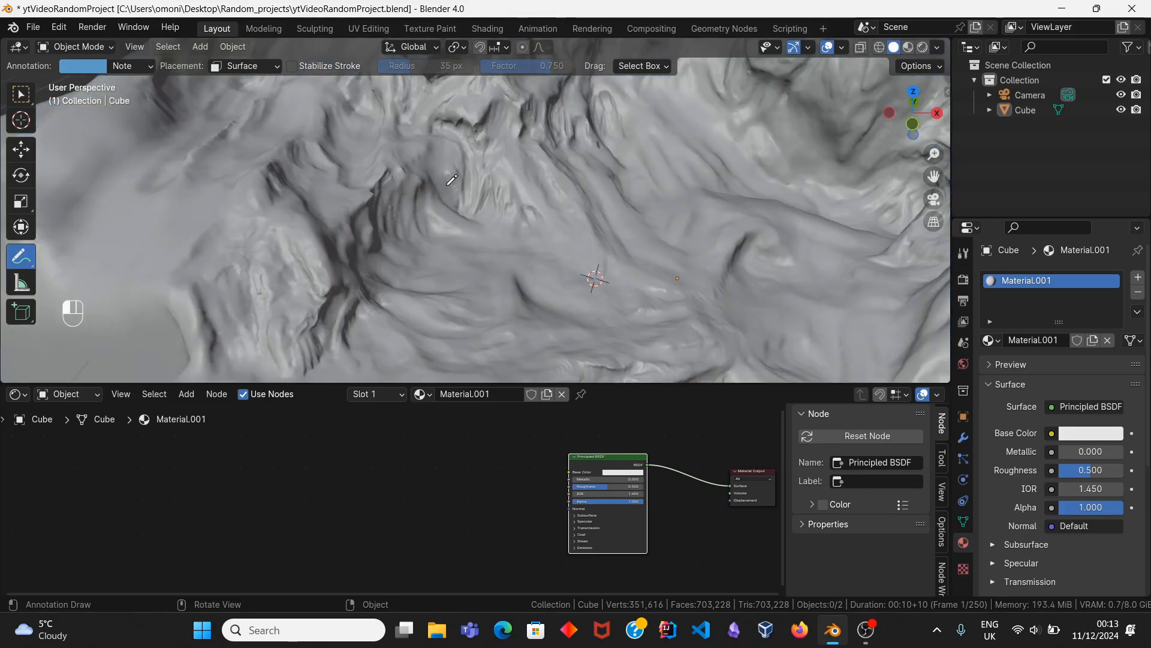
left_click(131, 68)
left_click(202, 119)
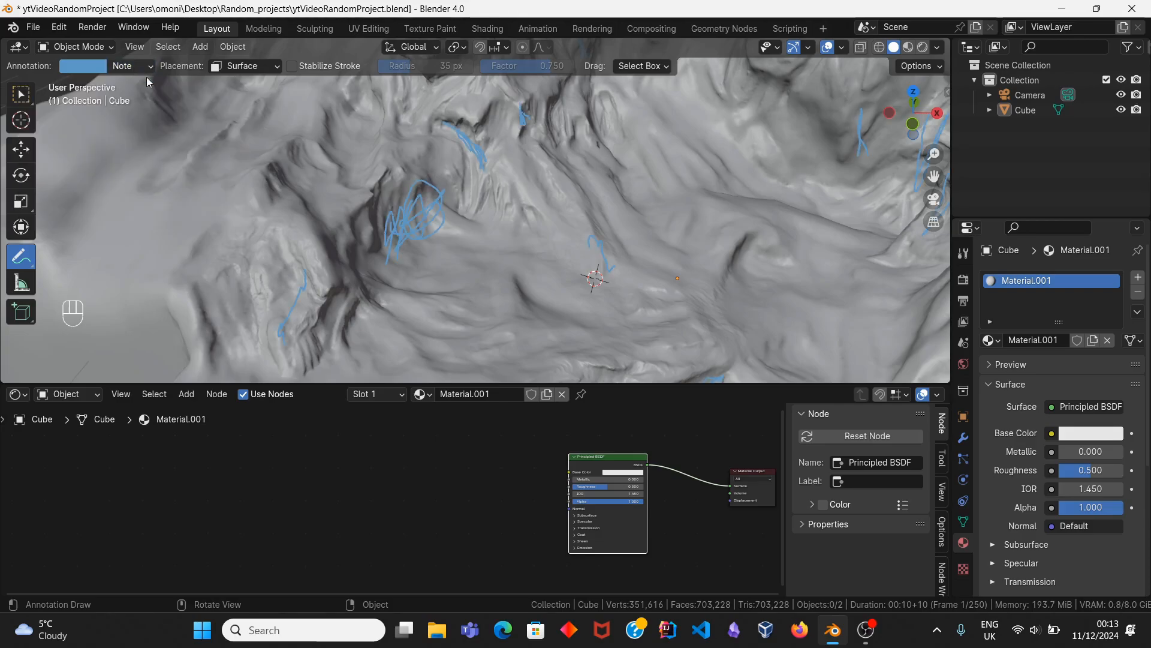
left_click(140, 68)
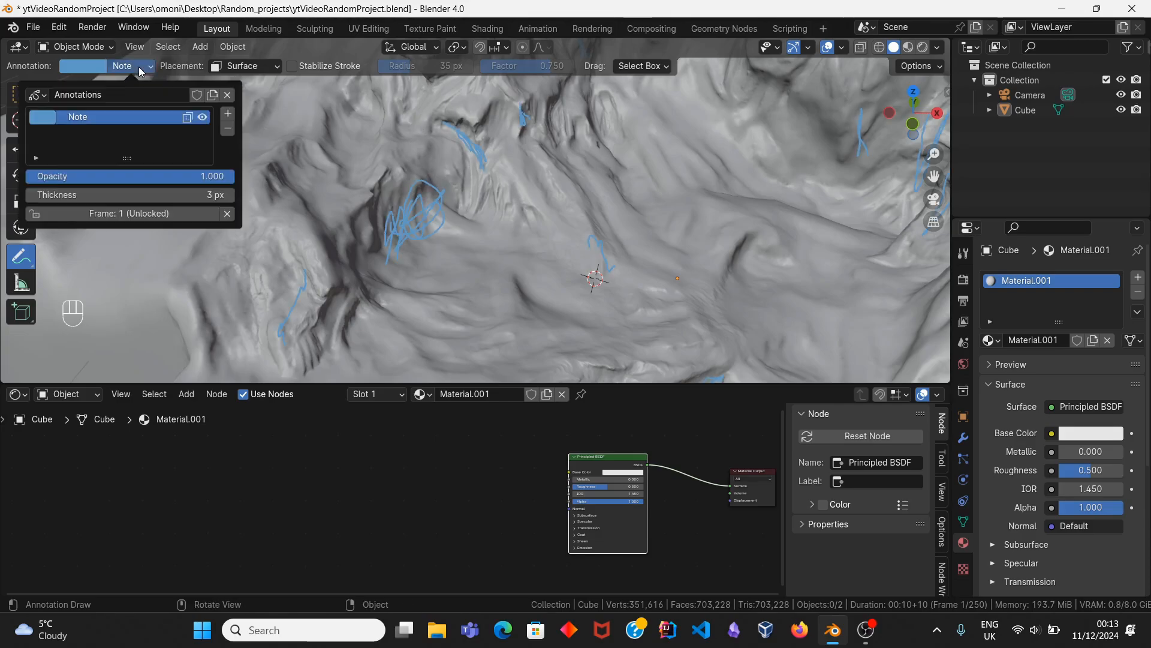
left_click(229, 130)
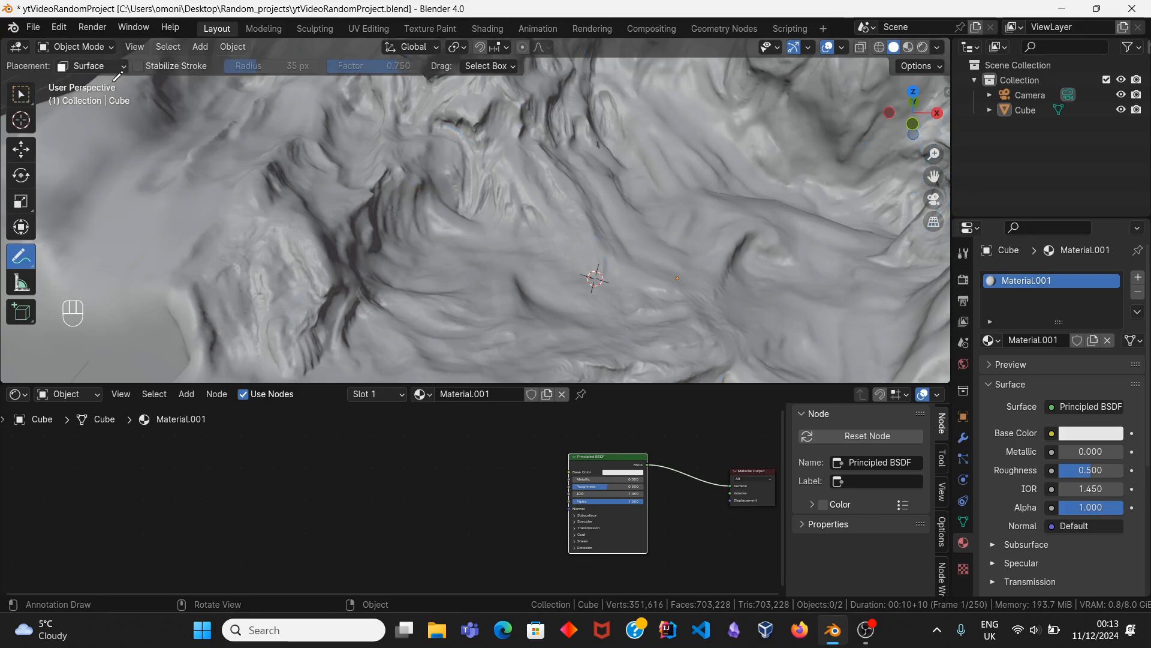
Step: Restore rendered shading and annotate zigzag strokes across the sunlit foreground ridge and the shaded central valley of the terrain
left_click(922, 48)
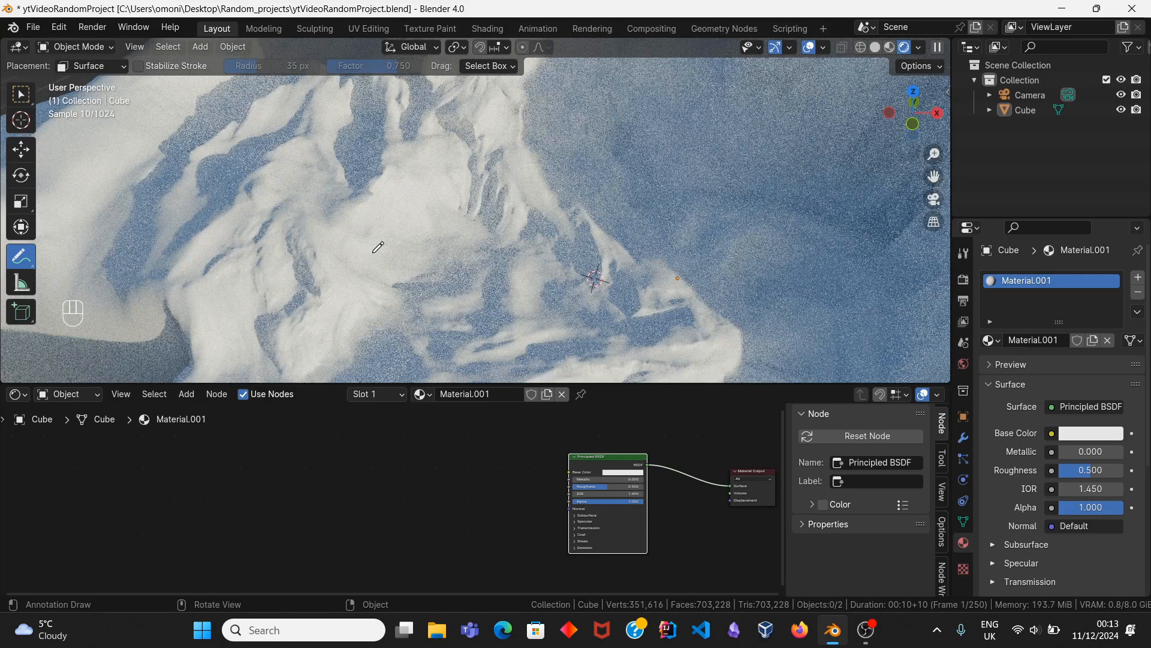
mouse_move(366, 257)
left_mouse_down()
mouse_move(380, 216)
mouse_move(419, 188)
mouse_move(474, 181)
mouse_move(487, 200)
left_mouse_up()
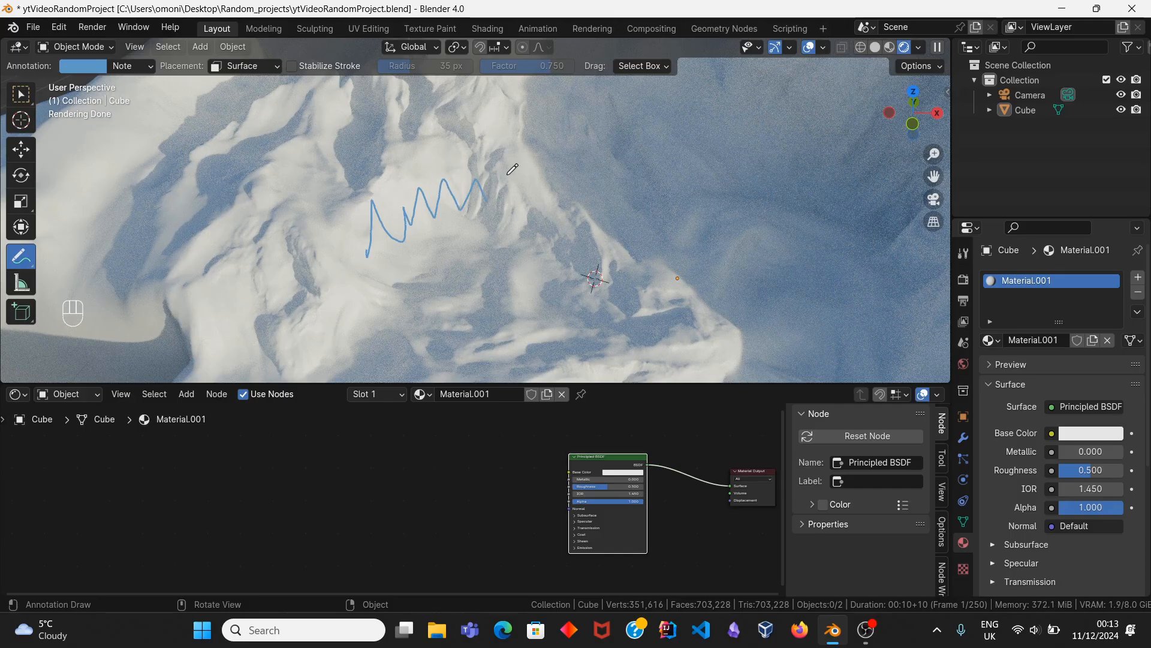
middle_click_drag(550, 285, 587, 255)
left_click_drag(552, 221, 560, 205)
left_click_drag(667, 229, 765, 255)
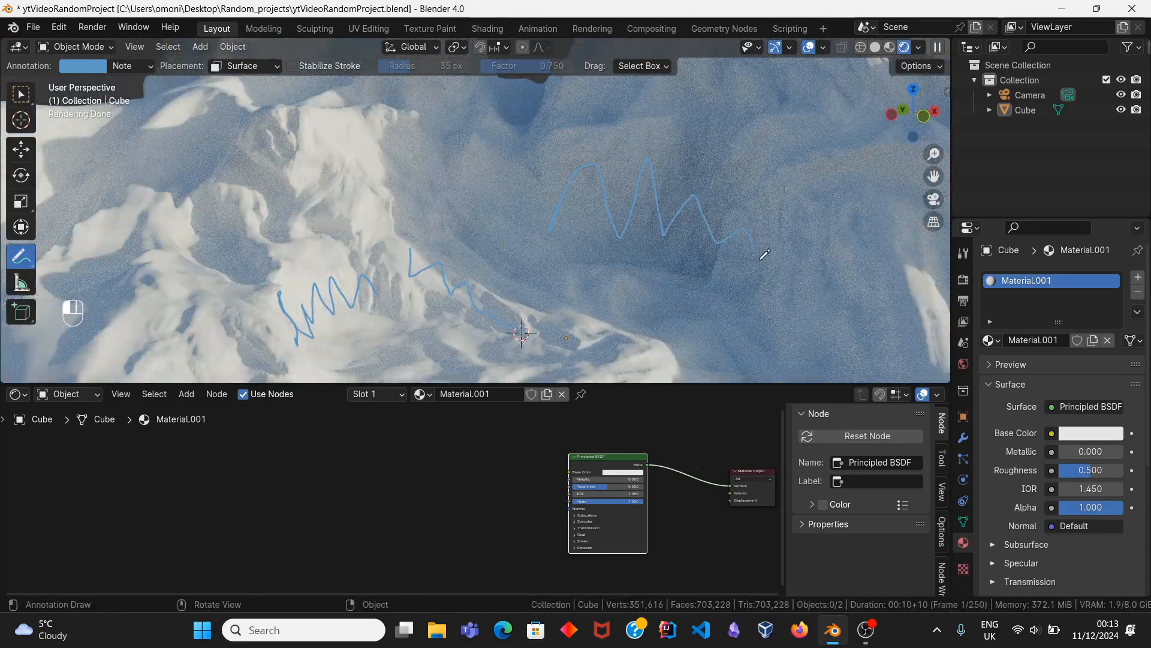
middle_click_drag(599, 259, 444, 293)
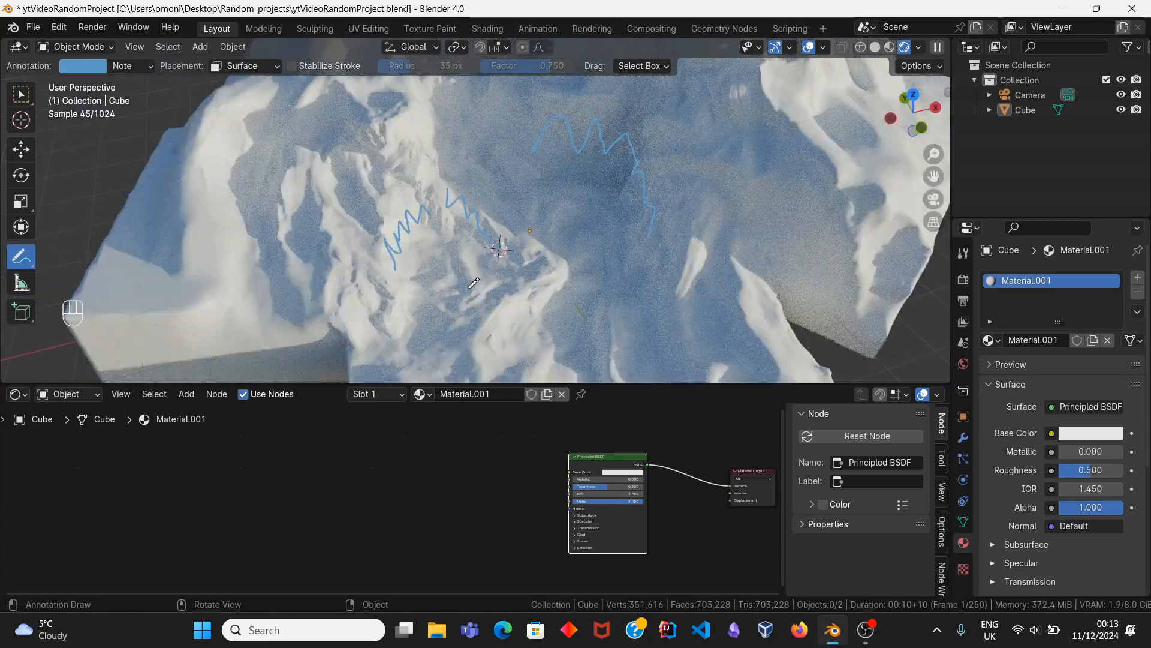
Step: Change the colour of the Note annotation layer to orange
left_click(93, 73)
left_click(145, 159)
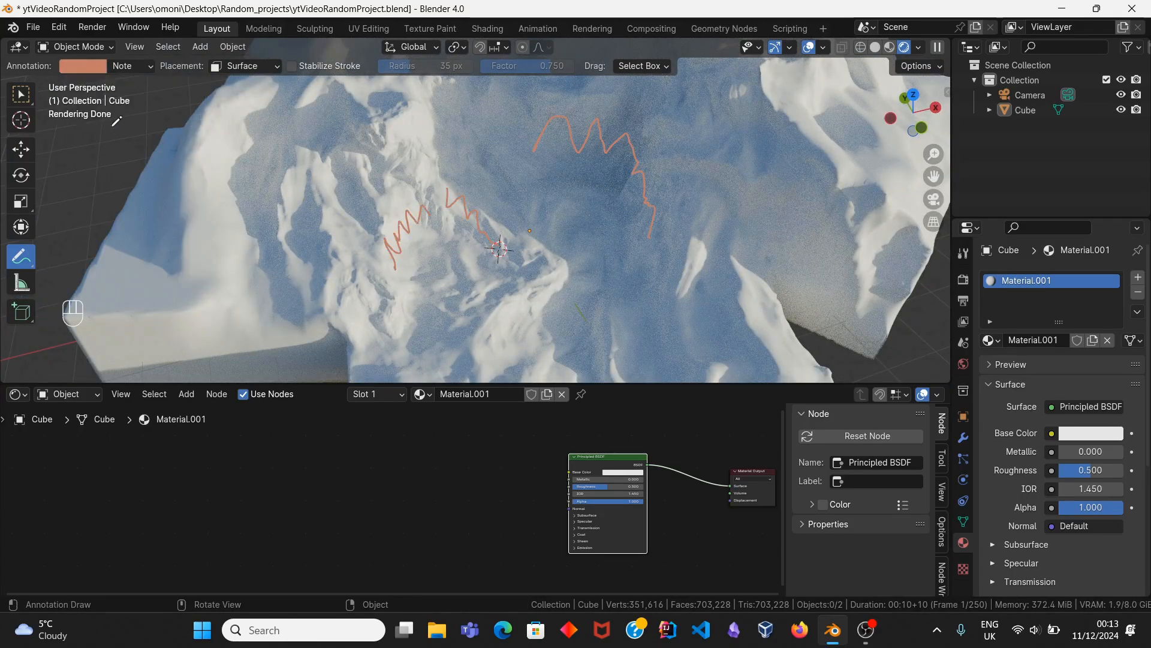
left_click(91, 69)
Step: Add a second annotation layer and draw blue strokes over the foreground slopes and the left ridge of the terrain
left_click(144, 67)
left_click(228, 114)
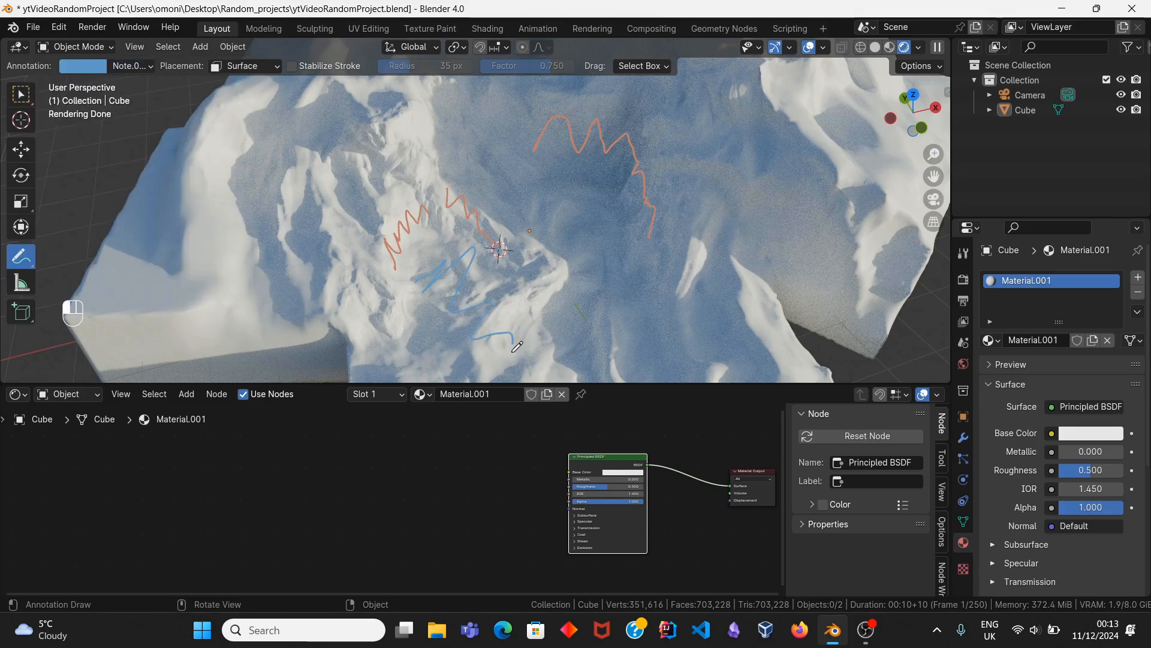
left_click_drag(531, 210, 620, 319)
middle_click_drag(319, 201, 336, 158)
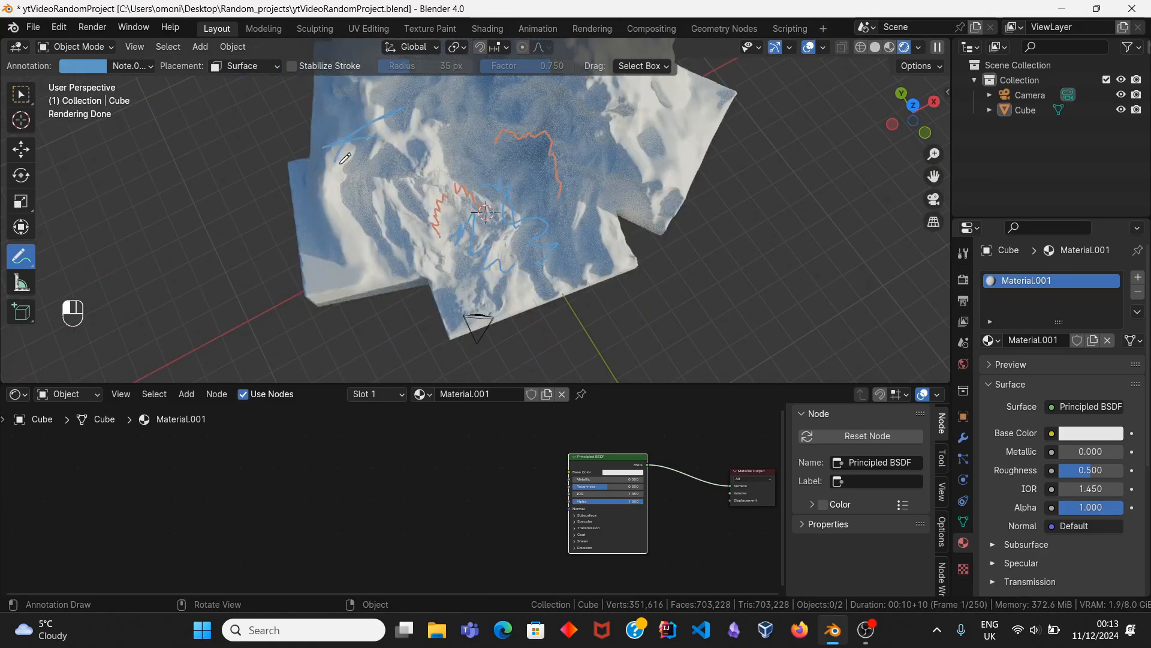
middle_click_drag(381, 202, 378, 313, "shift")
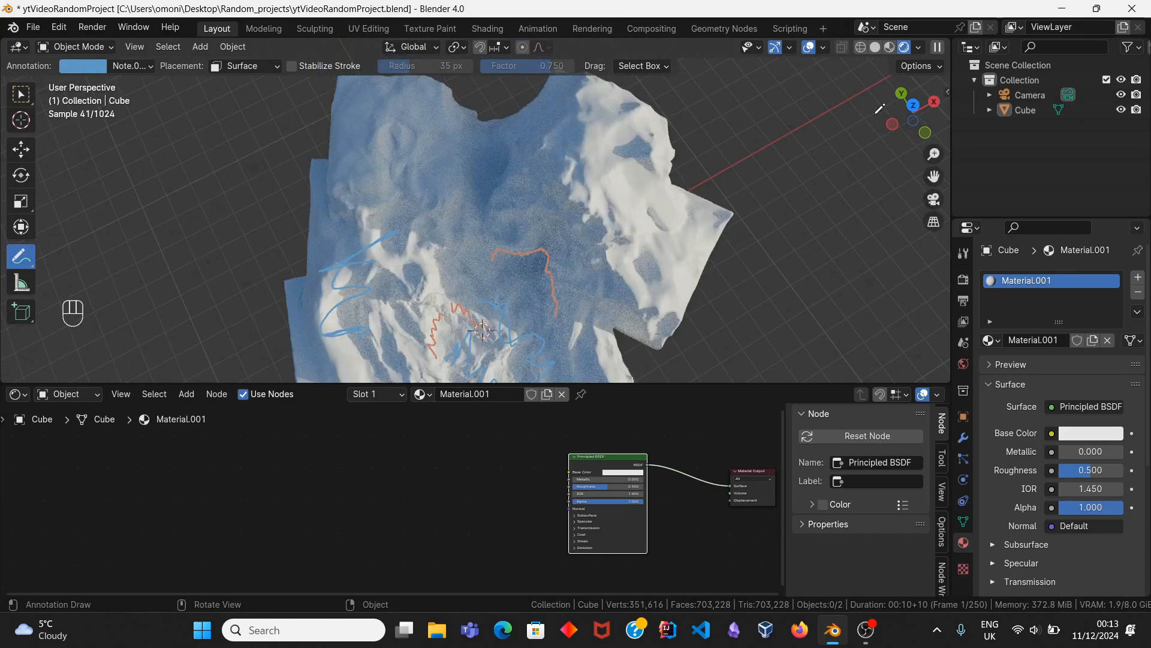
Step: Draw blue annotation strokes down the right-hand mountain from the top view, then circle its sunlit face from the front
left_click(911, 106)
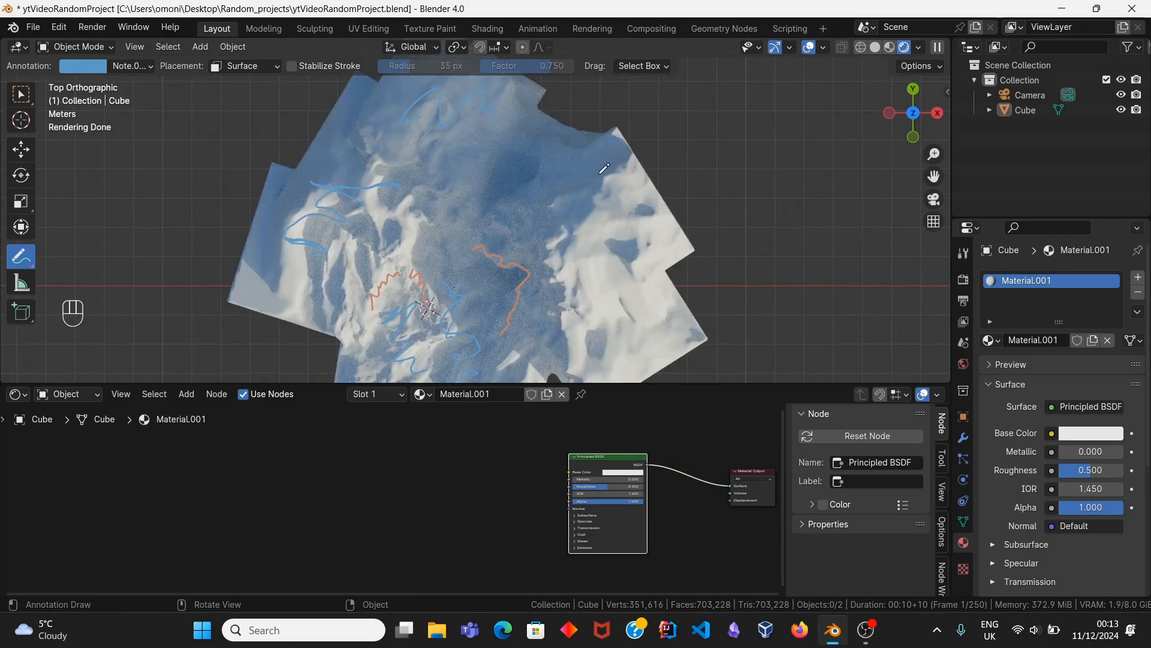
mouse_move(600, 173)
left_mouse_down()
mouse_move(598, 240)
mouse_move(624, 318)
left_mouse_up()
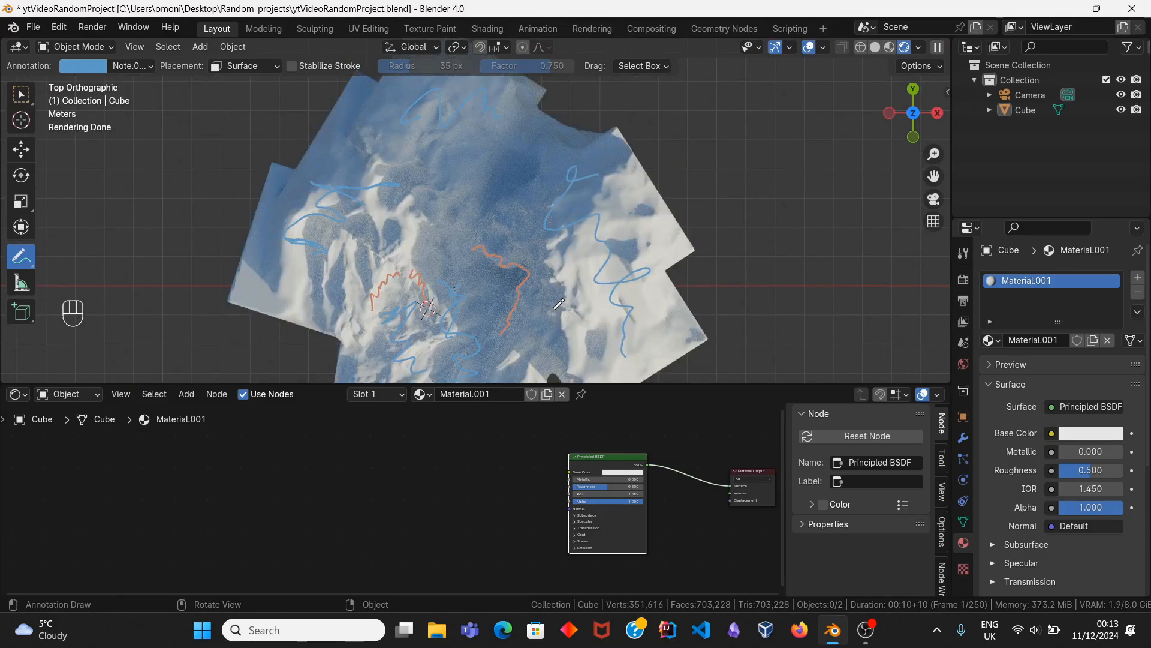
middle_click_drag(558, 304, 570, 158)
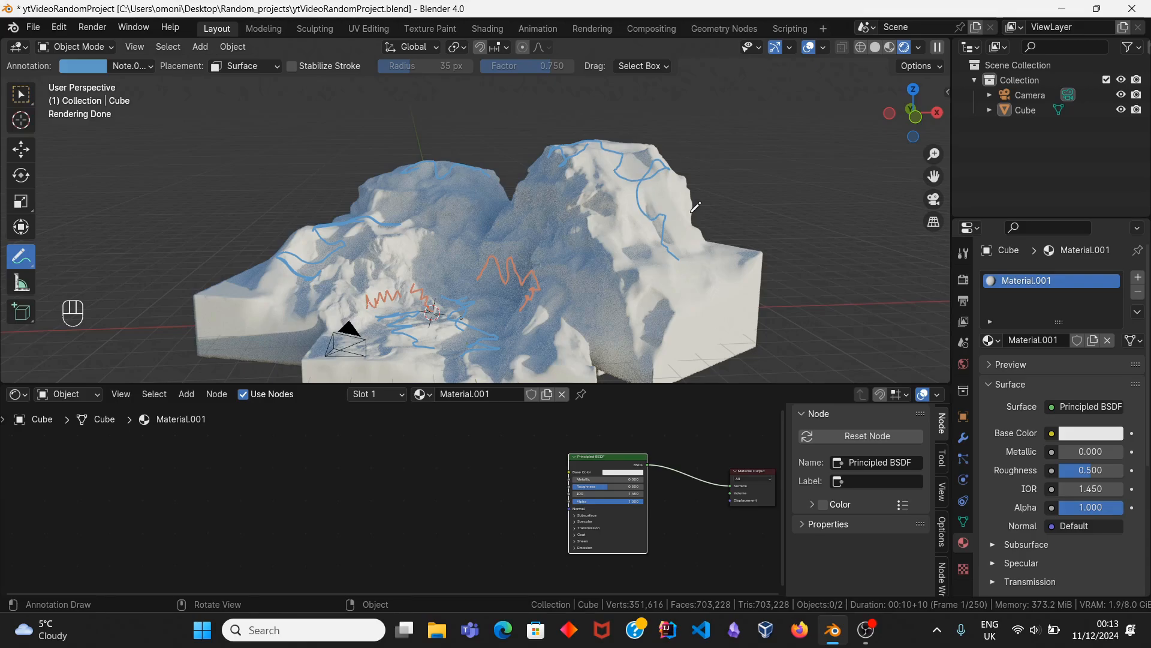
mouse_move(576, 193)
left_mouse_down()
mouse_move(672, 234)
mouse_move(582, 167)
left_mouse_up()
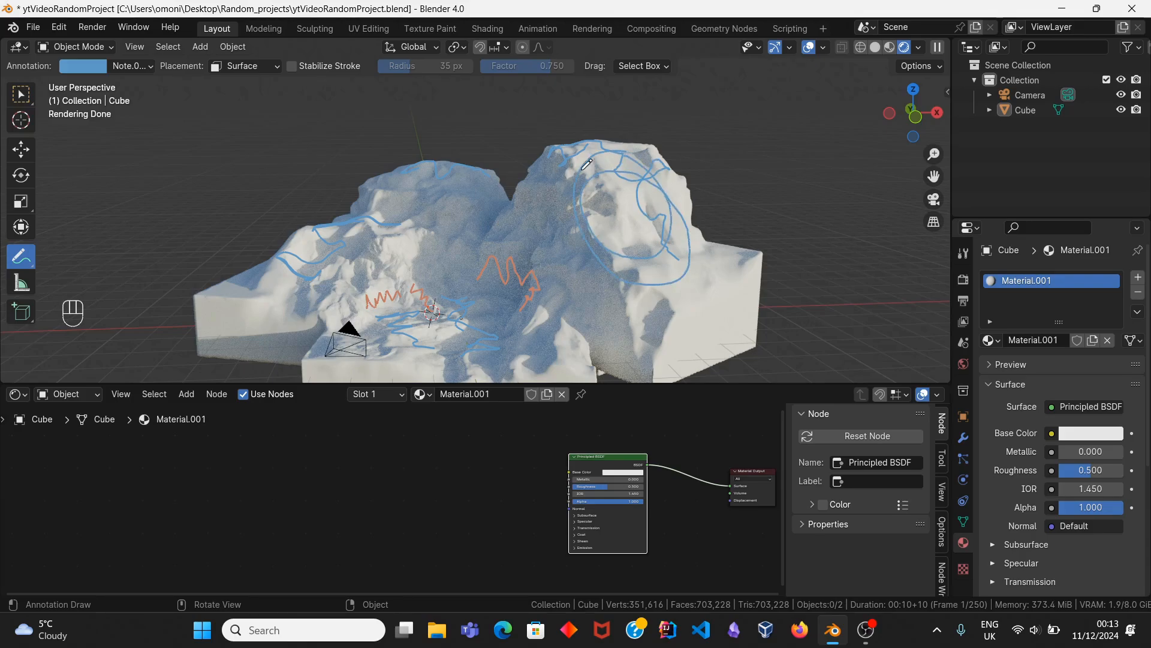
Step: Make the orange Note layer active again and circle the shaded central valley between the two peaks
left_click(142, 70)
left_click(138, 127)
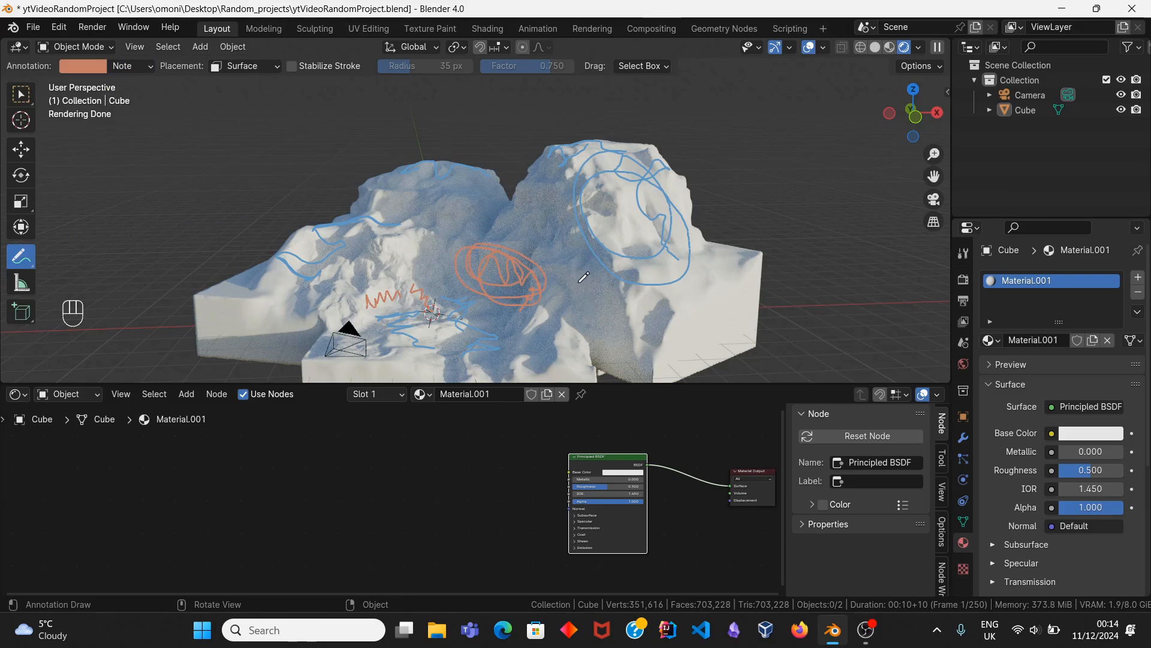
middle_click_drag(548, 215, 551, 283)
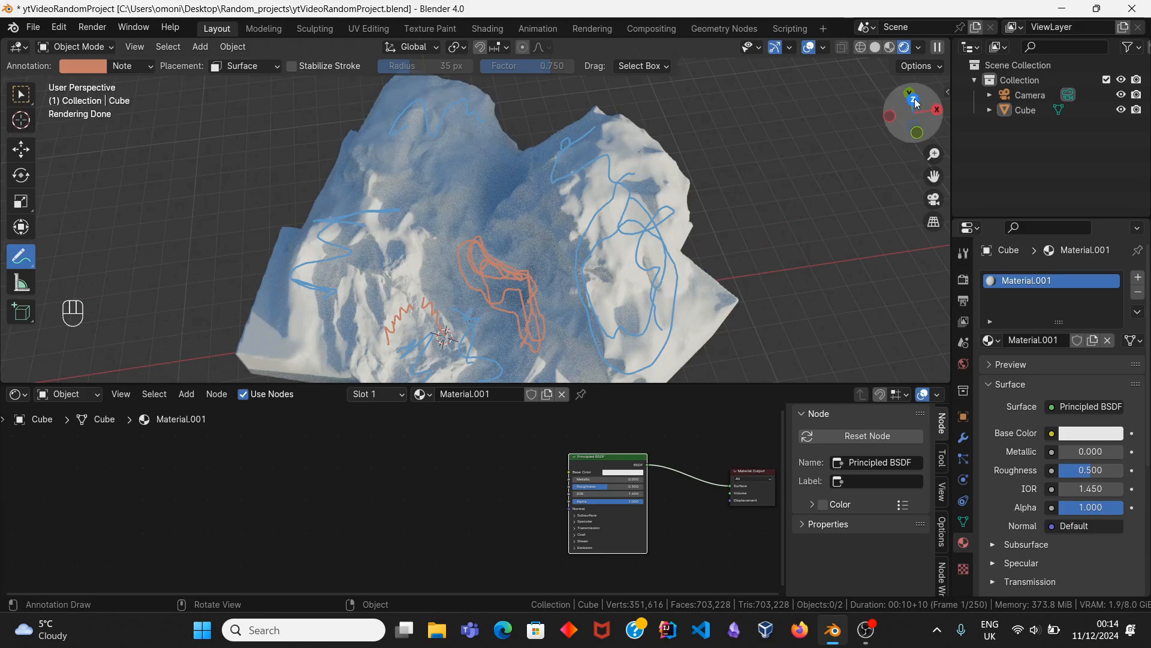
Step: Enter Edit Mode on the terrain and box-select its upward-facing vertices from the top view
left_click(914, 100)
middle_click_drag(669, 248, 565, 238, "ctrl")
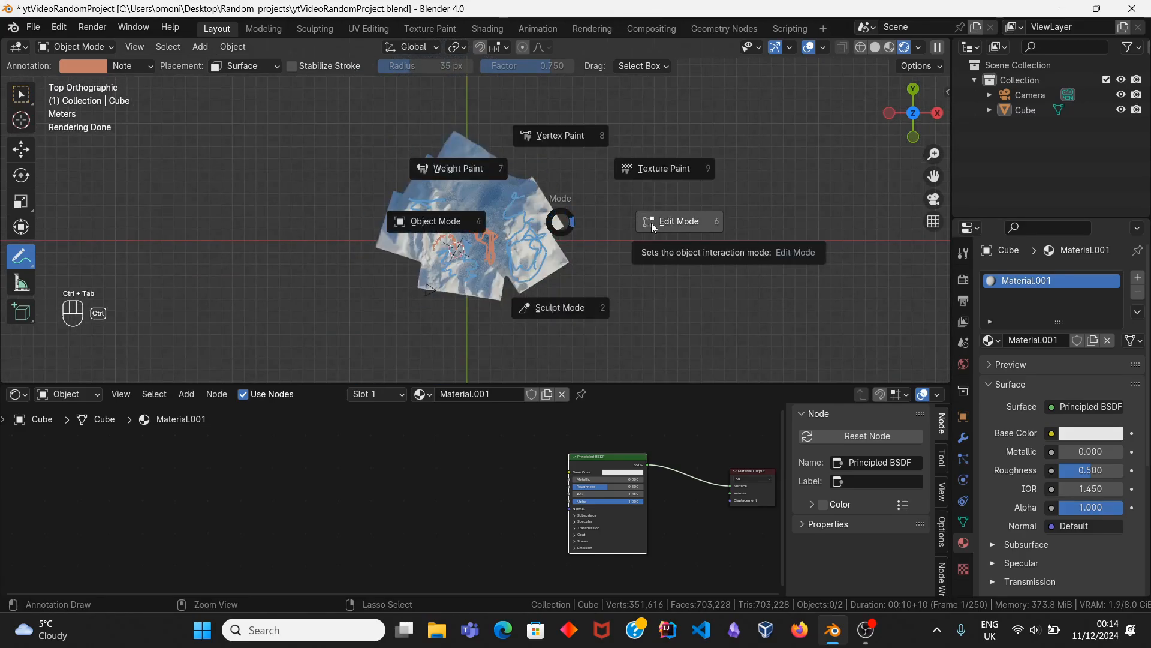
left_click(651, 222)
left_click_drag(301, 110, 660, 325)
middle_click_drag(538, 332, 379, 304)
scroll(528, 231, "up", 9)
left_click(963, 521)
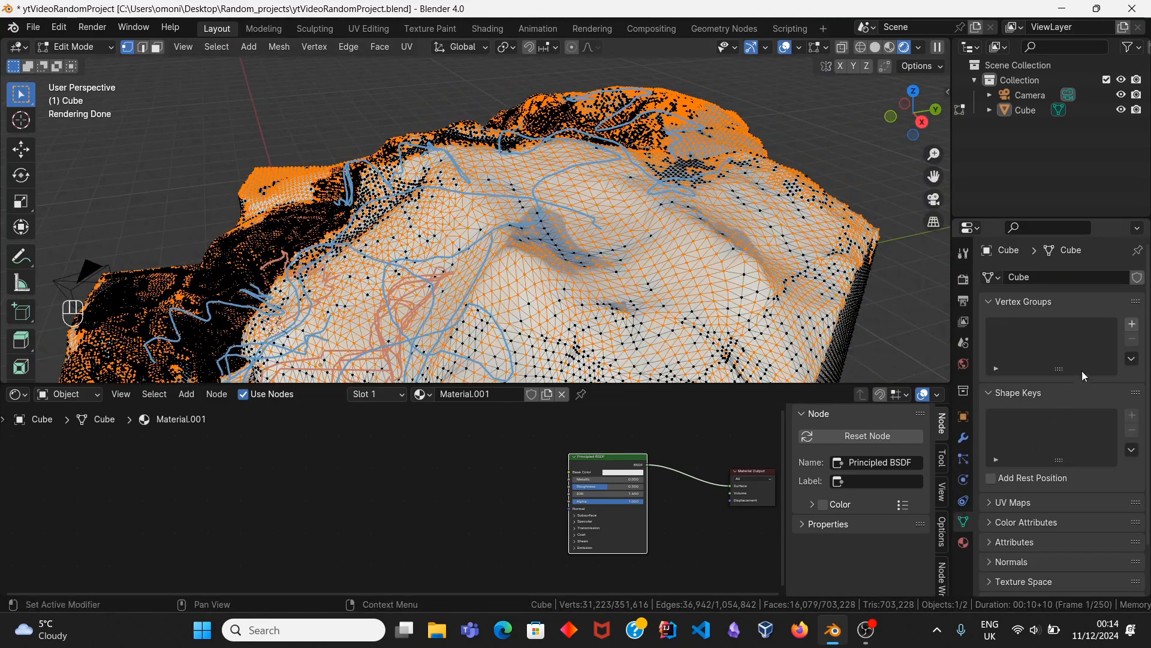
left_click(1132, 324)
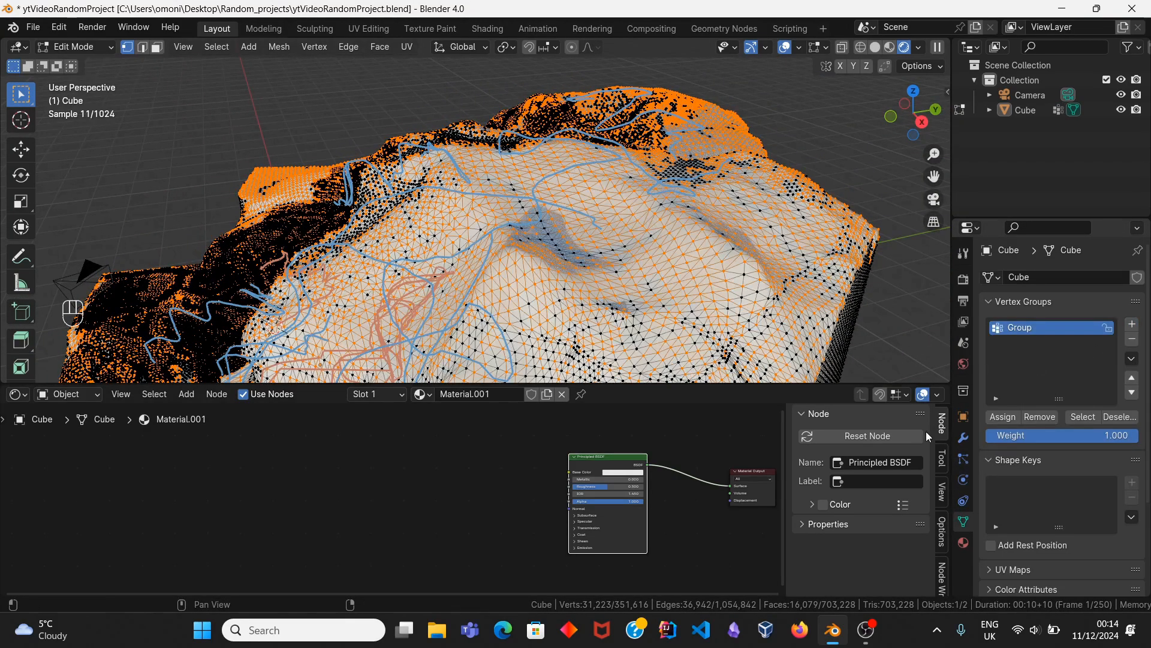
left_click(1138, 339)
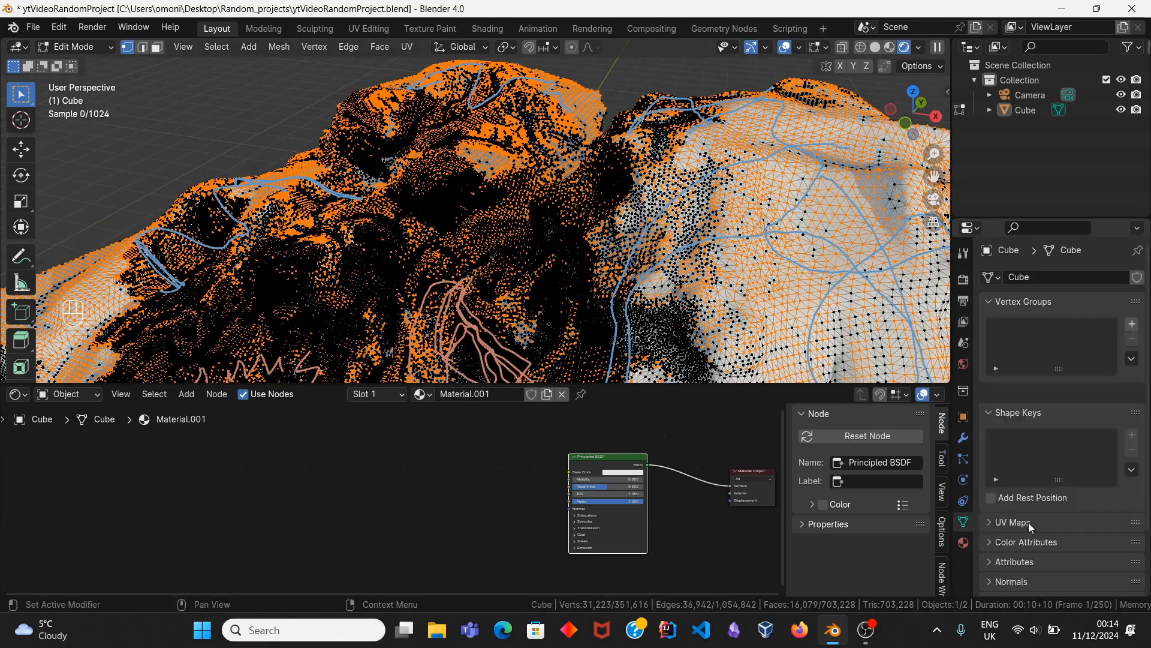
Step: Add a second material slot to the terrain, create a new material in it and assign it to the selected faces
left_click(963, 542)
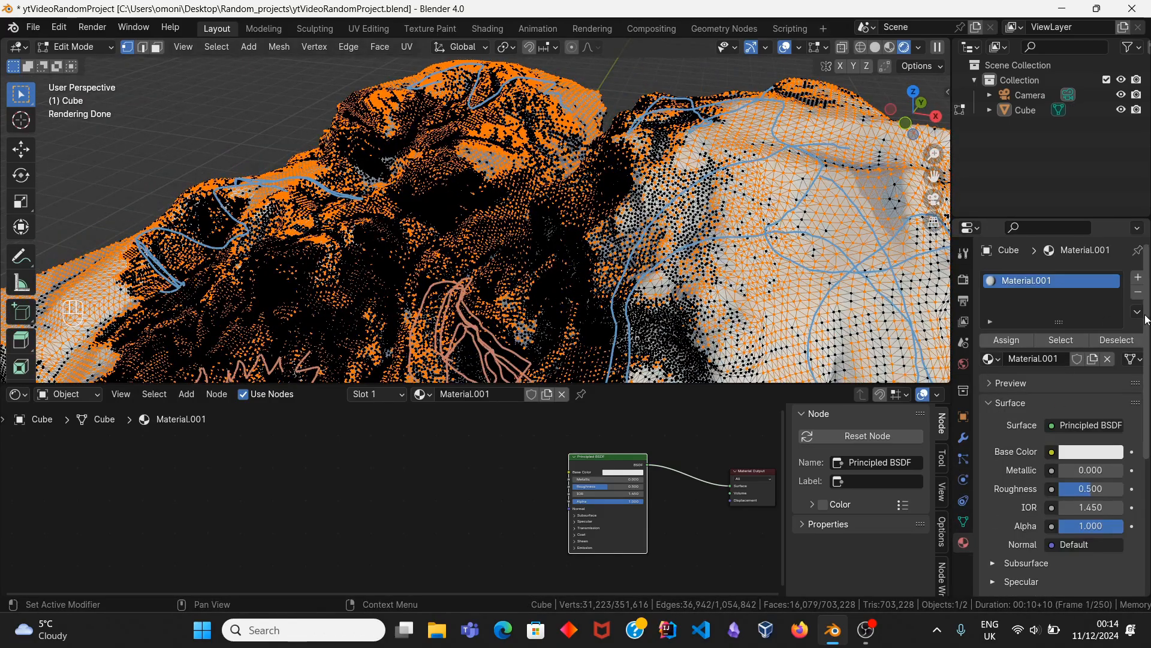
left_click(1138, 277)
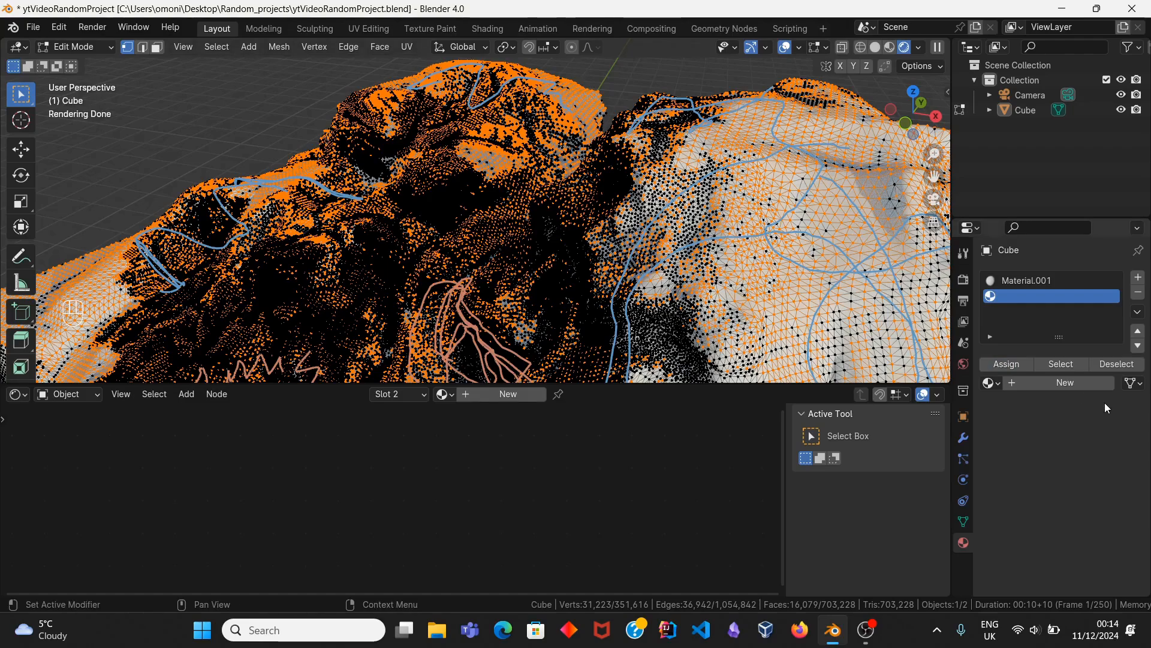
left_click(1068, 385)
left_click(1005, 370)
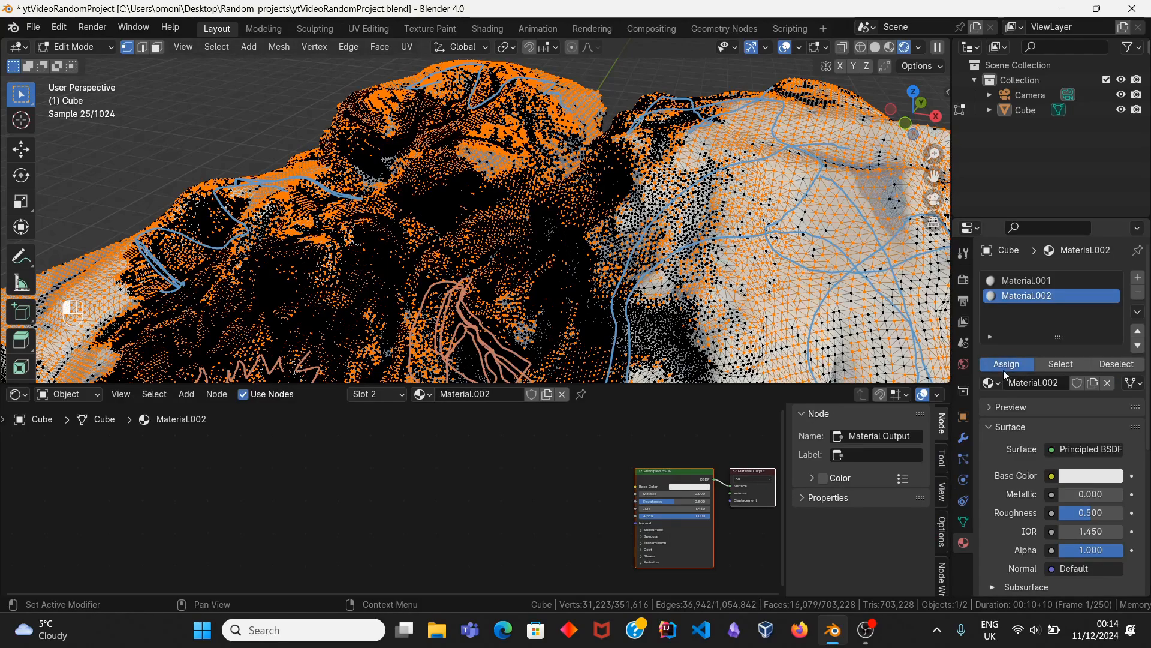
Step: Return to Object Mode and set the Base Color of Material.002's Principled BSDF to bright green
key("ctrl+Tab")
key("ctrl+Tab")
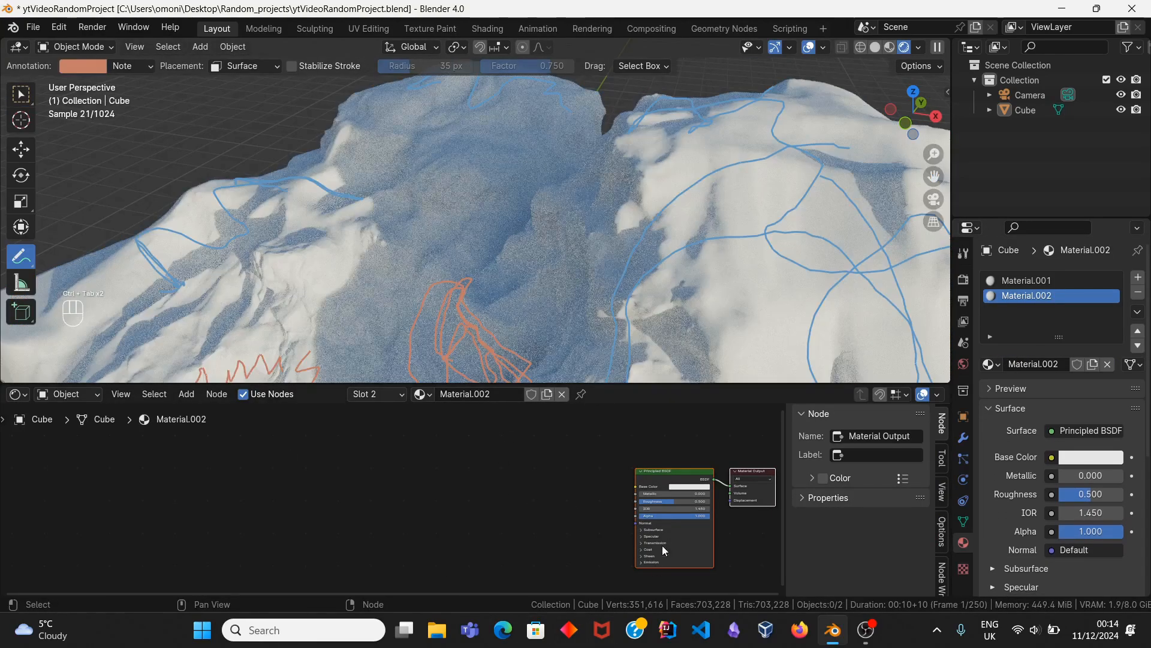
left_click(692, 486)
left_click(700, 409)
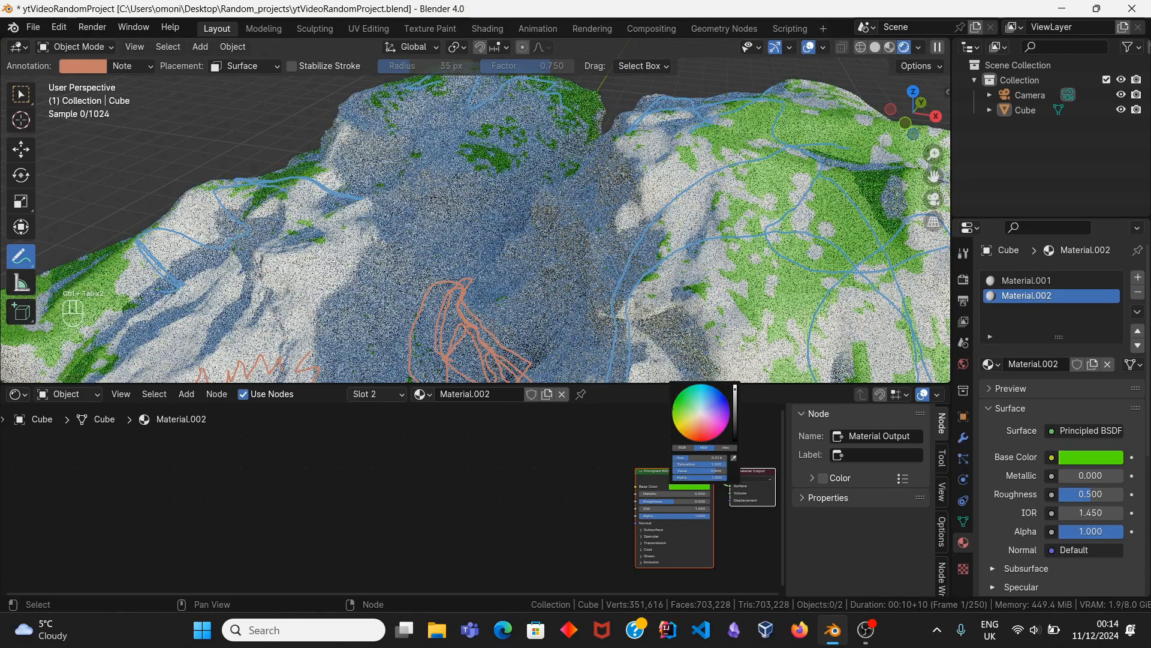
Step: Inspect the green patches across the terrain and remove the Material.002 slot
scroll(414, 240, "down", 8)
middle_click_drag(415, 157, 504, 180)
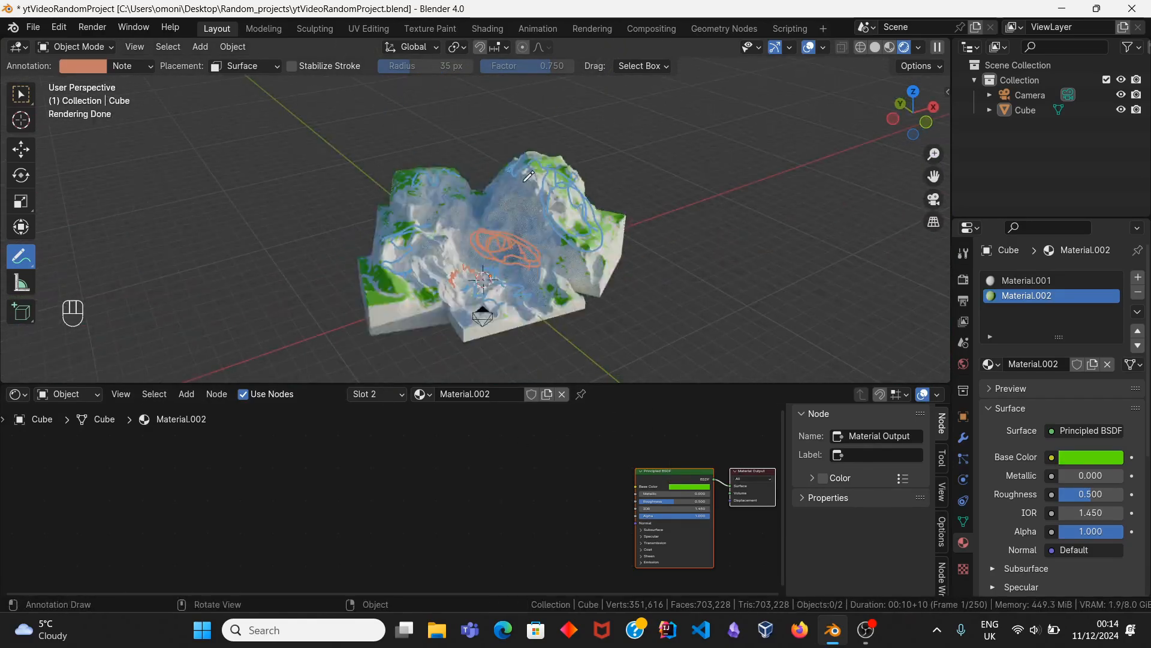
middle_click_drag(528, 319, 487, 246)
scroll(490, 289, "up", 5)
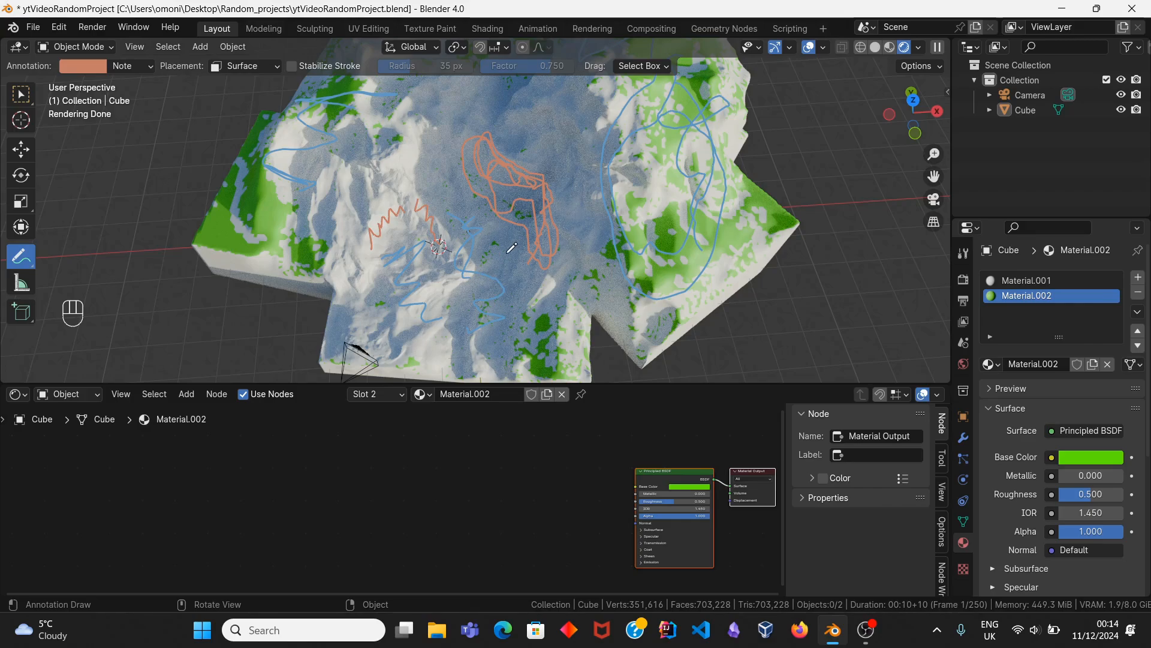
left_click(1138, 292)
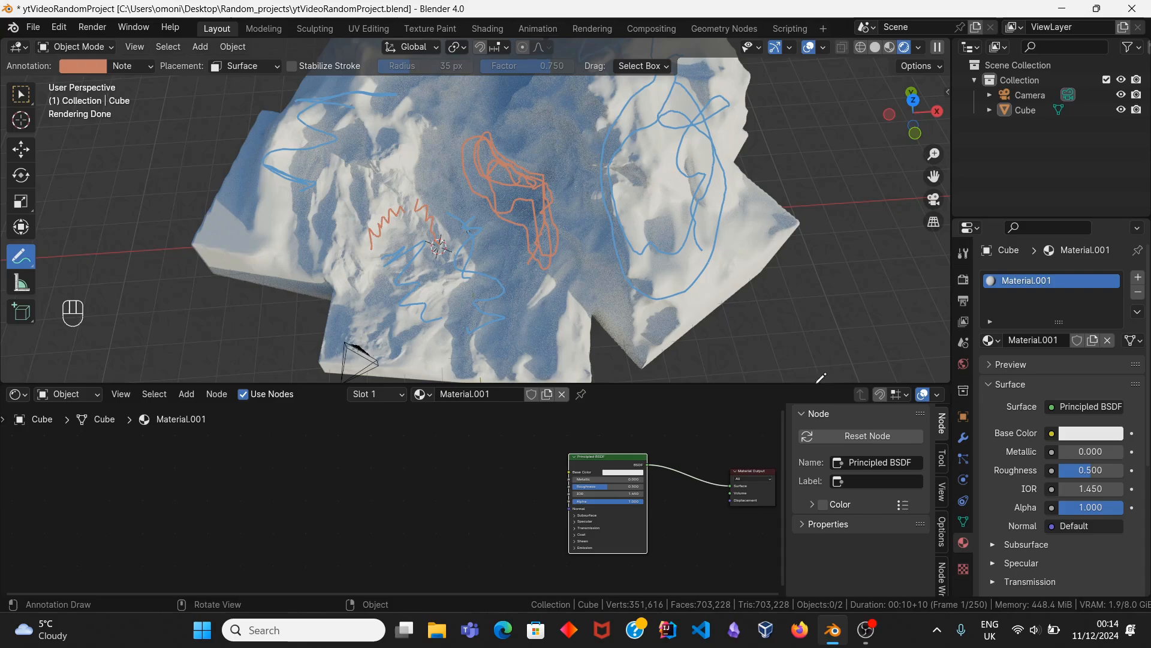
Step: Add a Geometry node to Material.001 and preview its Normal output on the terrain
key("shift+a")
left_click(353, 425)
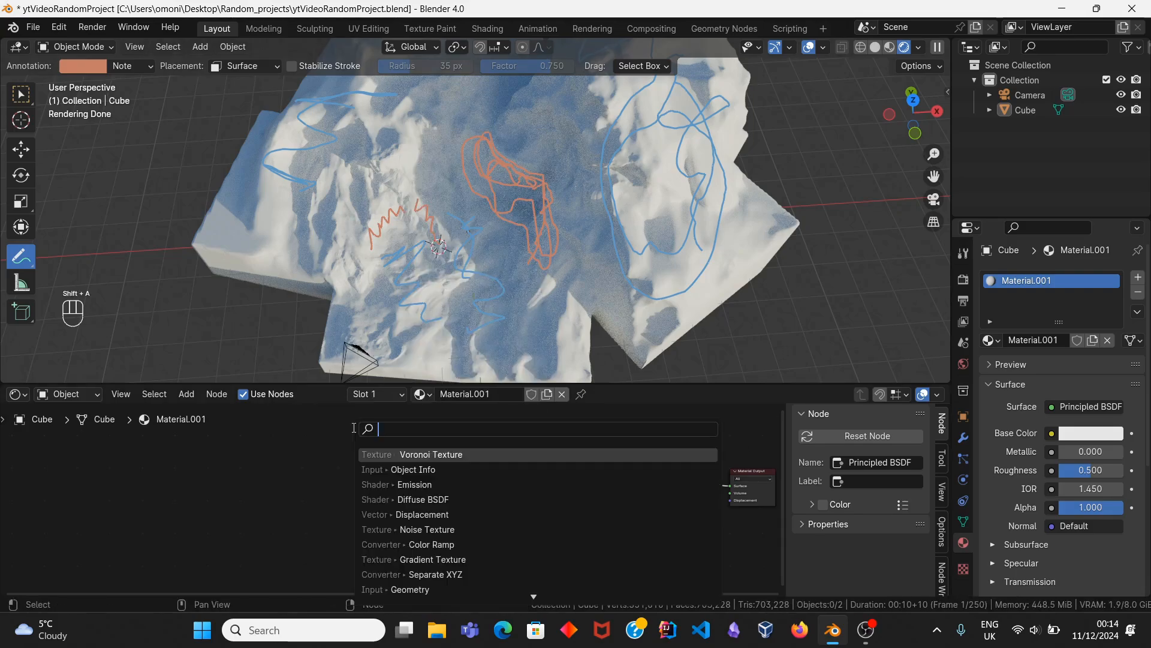
type("ge")
key("Return")
left_click(211, 460)
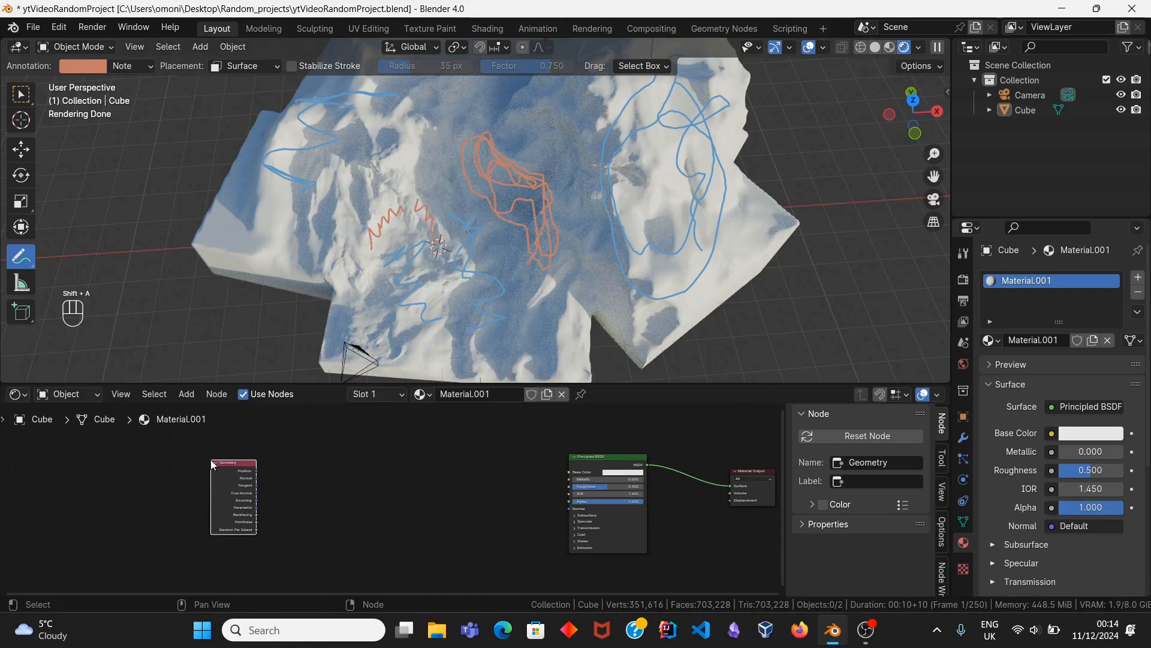
middle_click_drag(286, 496, 352, 488)
scroll(352, 488, "up", 5)
left_click(289, 474, "ctrl+shift")
left_click(289, 474, "ctrl+shift")
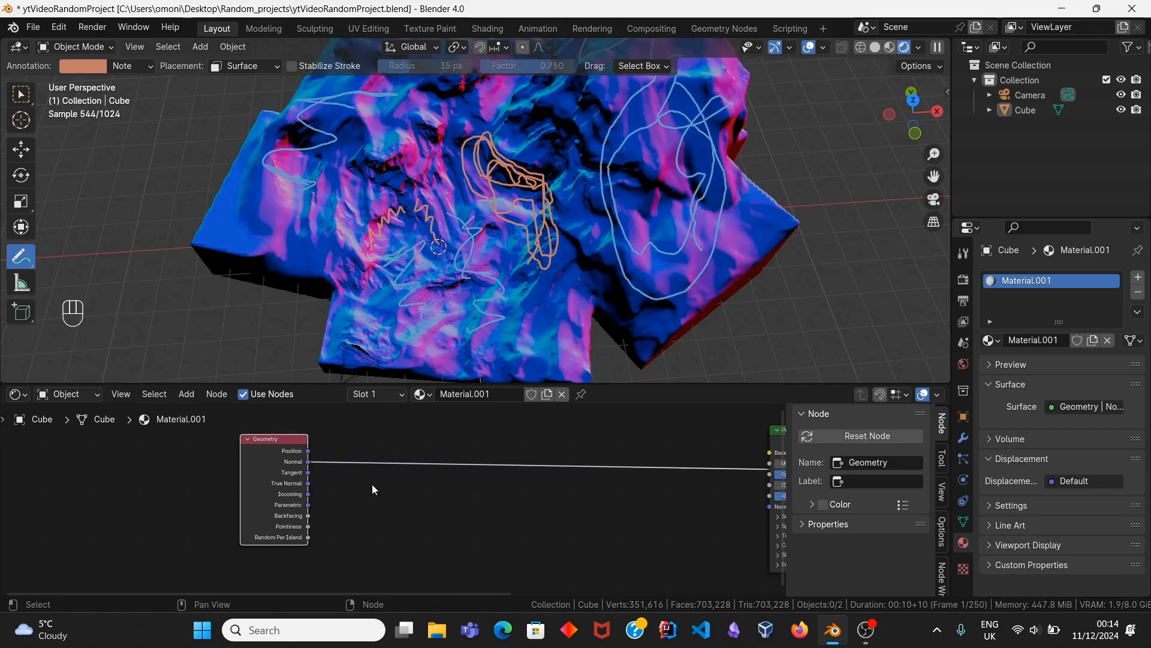
middle_click_drag(466, 292, 487, 251)
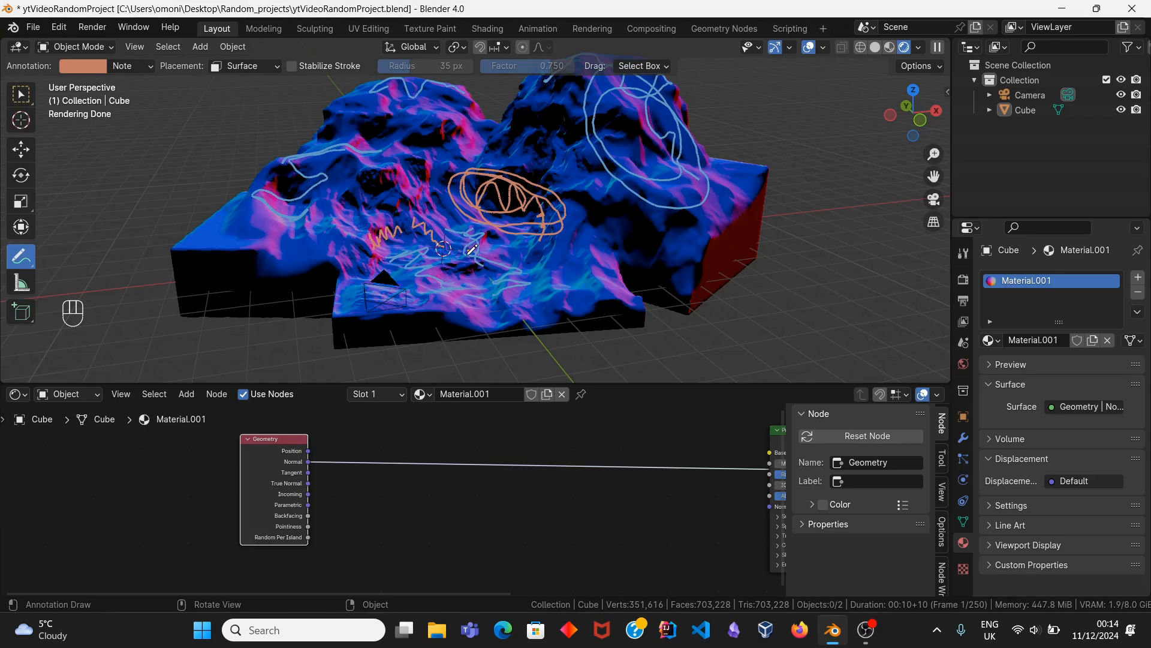
Step: Delete both annotation layers drawn over the terrain
middle_click_drag(472, 248, 229, 85)
left_click(140, 70)
left_click(227, 133)
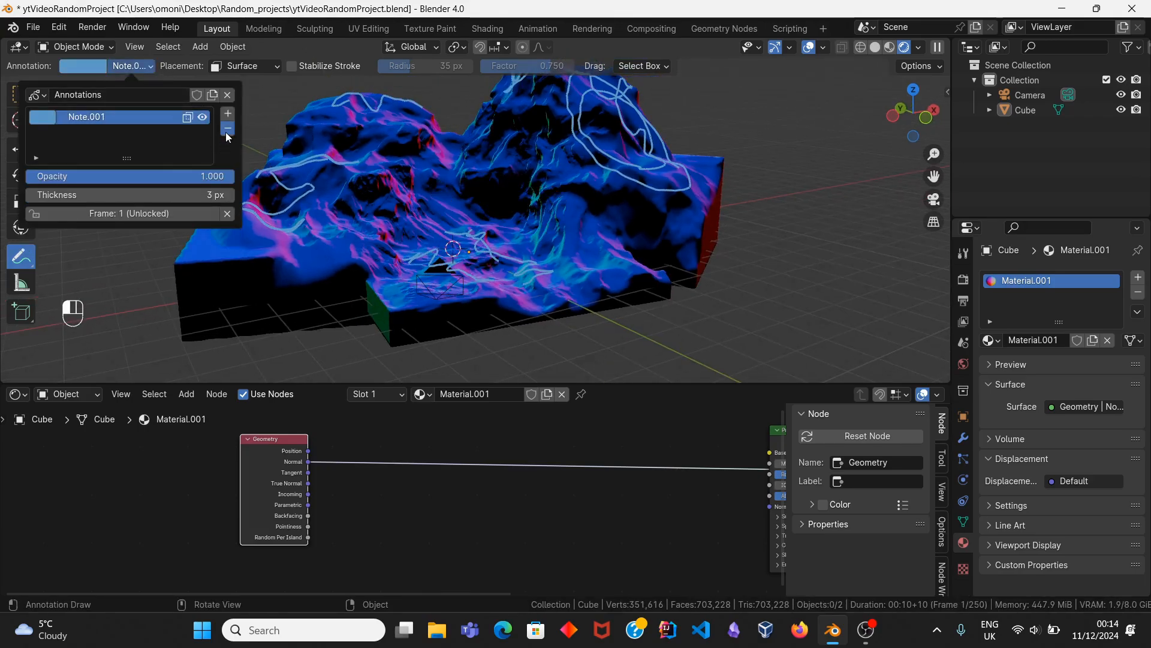
left_click(226, 133)
mouse_move(490, 195)
middle_mouse_down()
mouse_move(492, 175)
mouse_move(468, 258)
middle_mouse_up()
left_click_drag(468, 264, 460, 116)
middle_click_drag(517, 213, 261, 99)
key("ctrl+z")
key("ctrl+z")
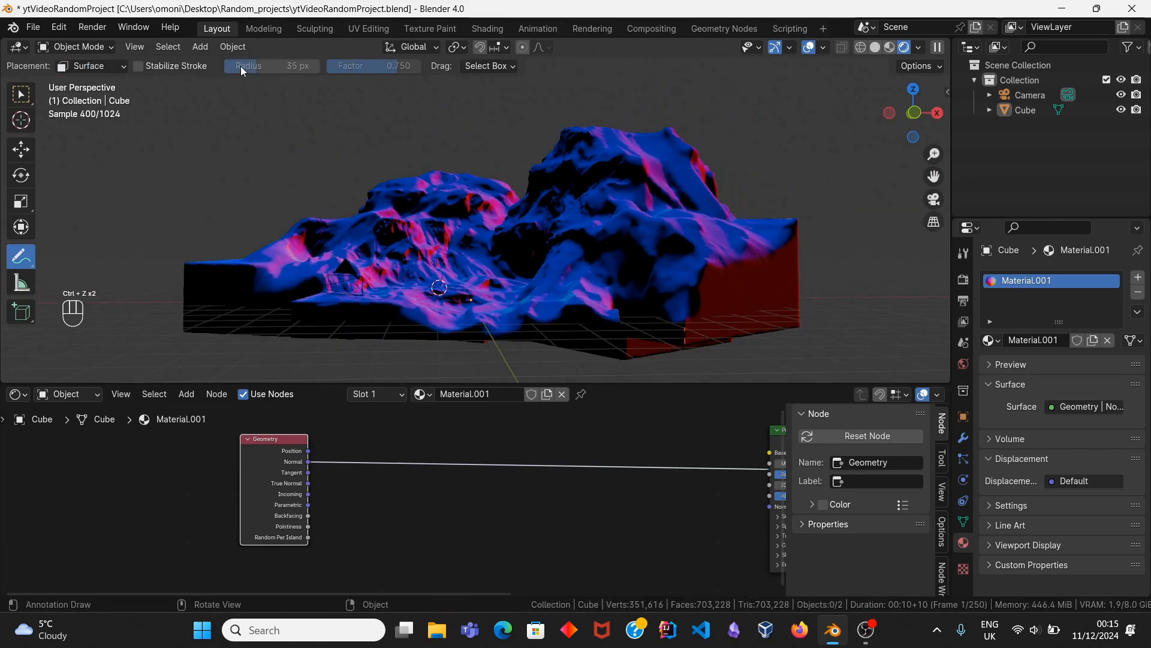
Step: Set the annotation placement to 3D Cursor and sketch one upward and two horizontal axis arrows from the terrain's centre
left_click(117, 66)
left_click(116, 83)
middle_click_drag(449, 264, 485, 265)
left_click_drag(488, 287, 475, 132)
mouse_move(478, 247)
middle_mouse_down()
mouse_move(543, 242)
mouse_move(466, 245)
middle_mouse_up()
mouse_move(478, 293)
left_mouse_down()
mouse_move(358, 314)
mouse_move(383, 317)
left_mouse_up()
middle_click_drag(384, 318, 533, 294)
left_click_drag(515, 288, 639, 319)
middle_click_drag(641, 313, 511, 217)
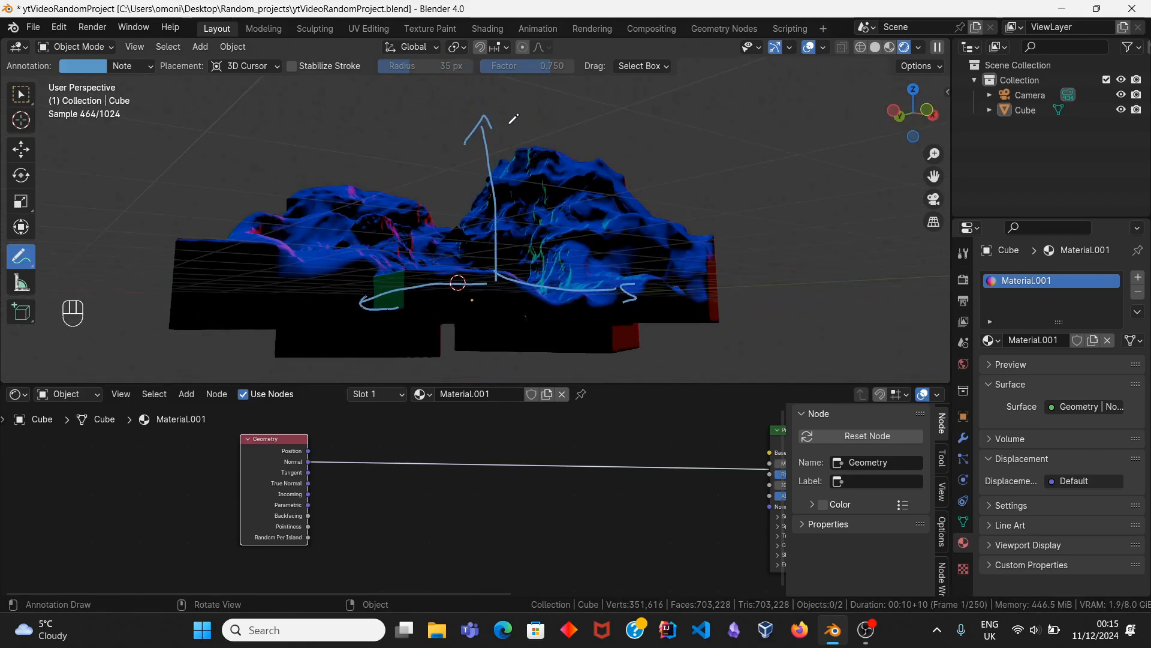
middle_click_drag(522, 108, 455, 213)
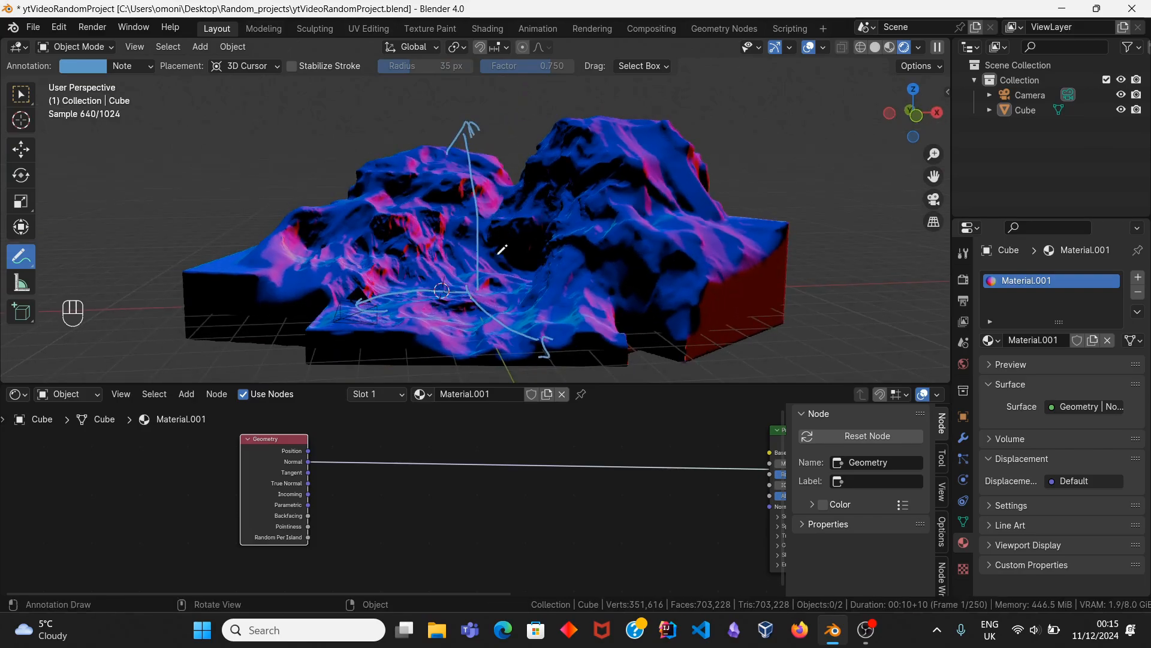
Step: Insert a Separate XYZ node after the Geometry node's Normal output and preview its Z output on the terrain
key("shift+a")
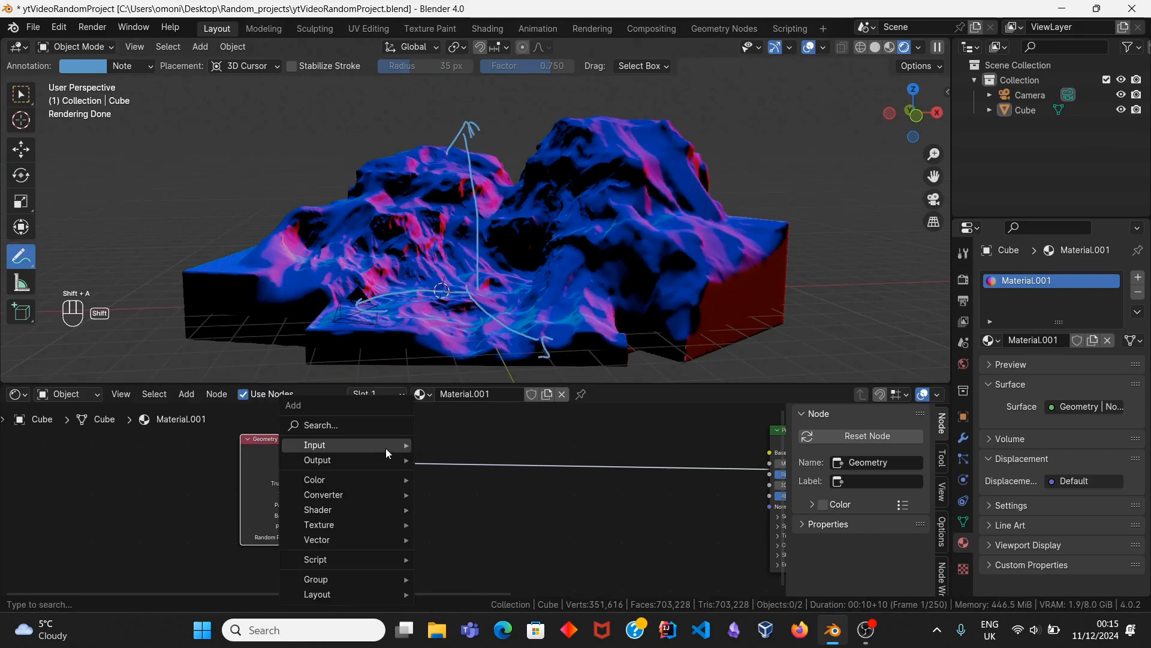
type("se")
key("Return")
left_click(367, 447)
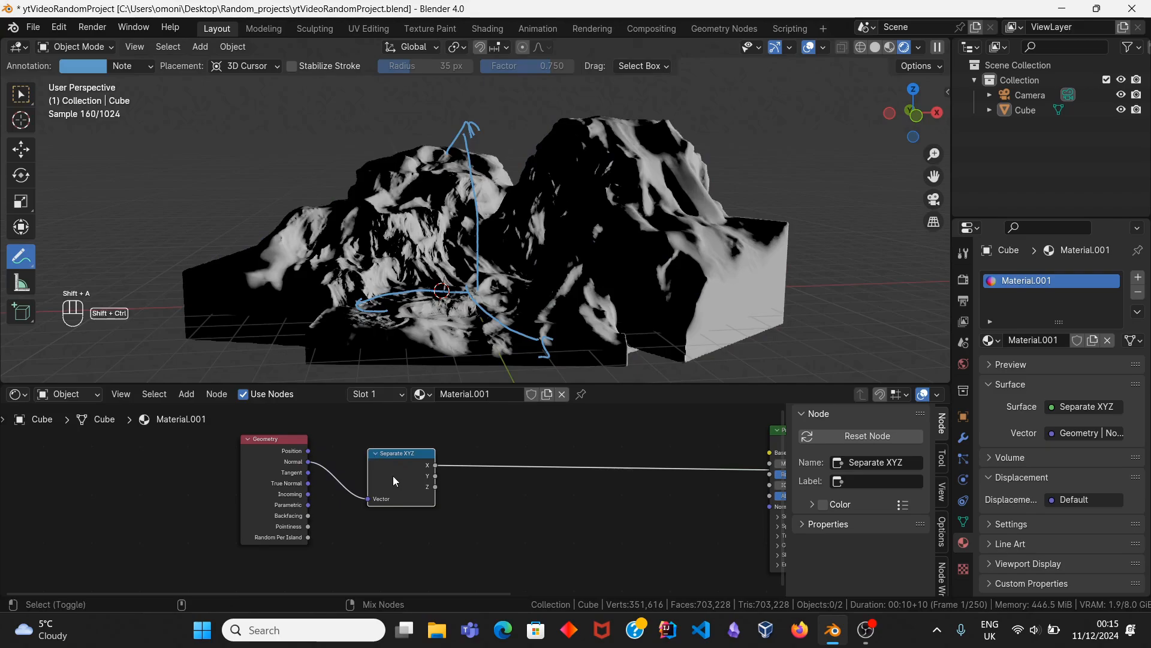
left_click(393, 475, "ctrl+shift")
left_click(392, 470, "ctrl+shift")
middle_click_drag(468, 234, 529, 263)
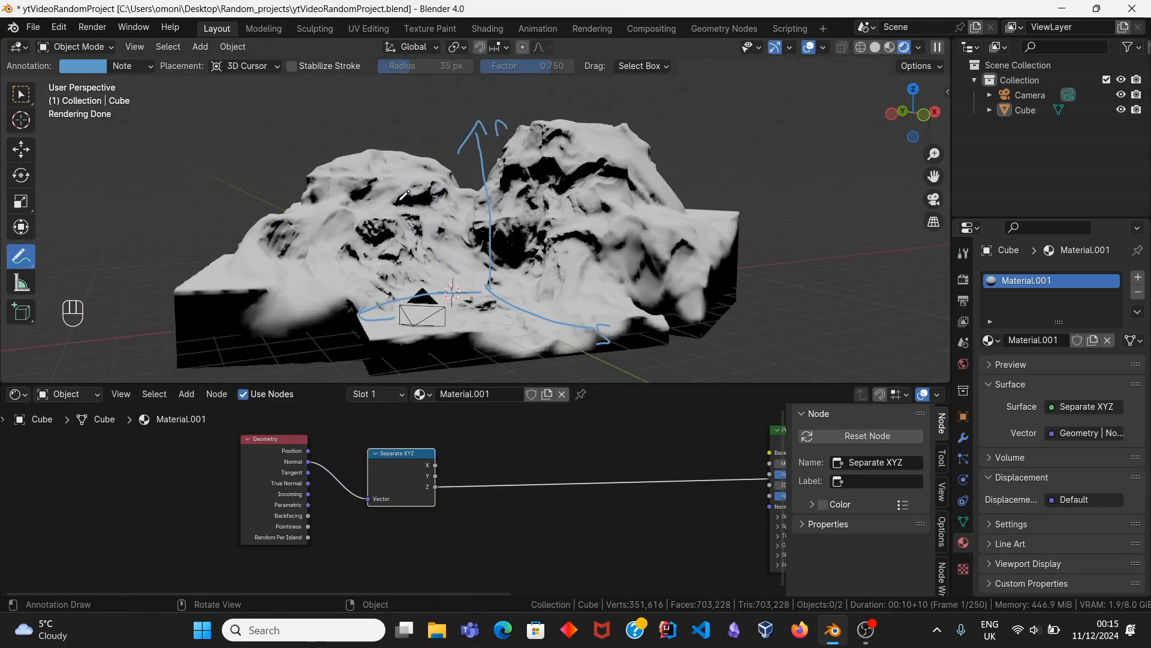
Step: Sketch an annotation arrow pointing down onto the terrain from above, and delete the annotation layer
scroll(401, 200, "down", 3)
scroll(401, 200, "up", 8)
middle_click_drag(401, 200, 488, 129)
scroll(484, 207, "down", 8)
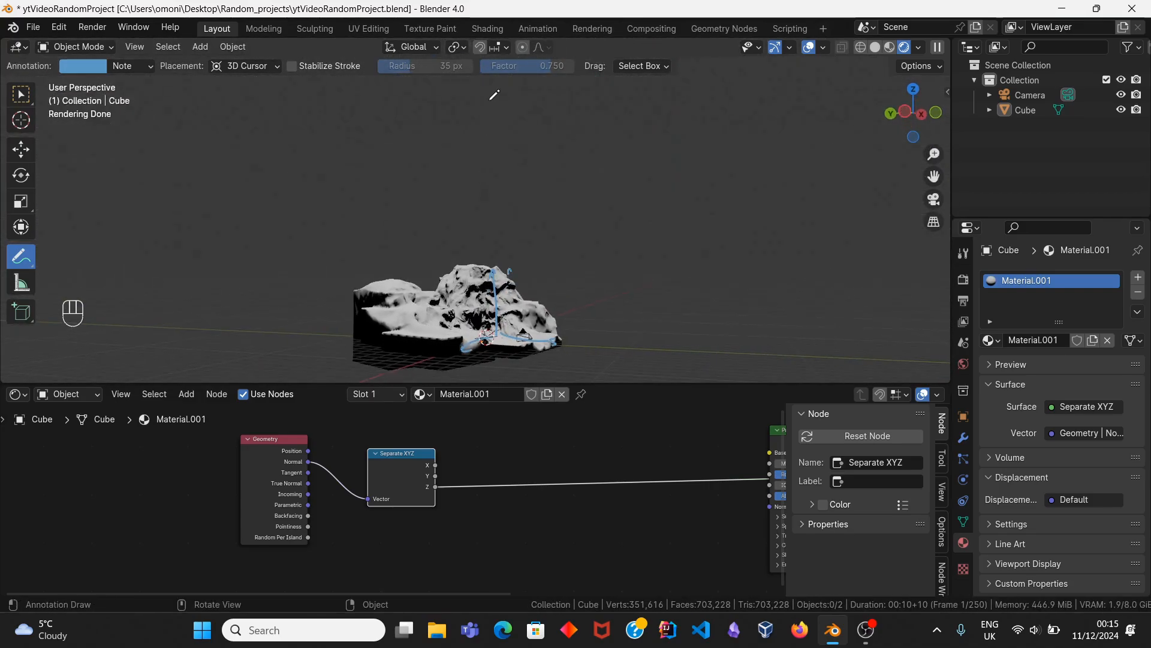
mouse_move(487, 94)
left_mouse_down()
mouse_move(499, 264)
mouse_move(542, 270)
left_mouse_up()
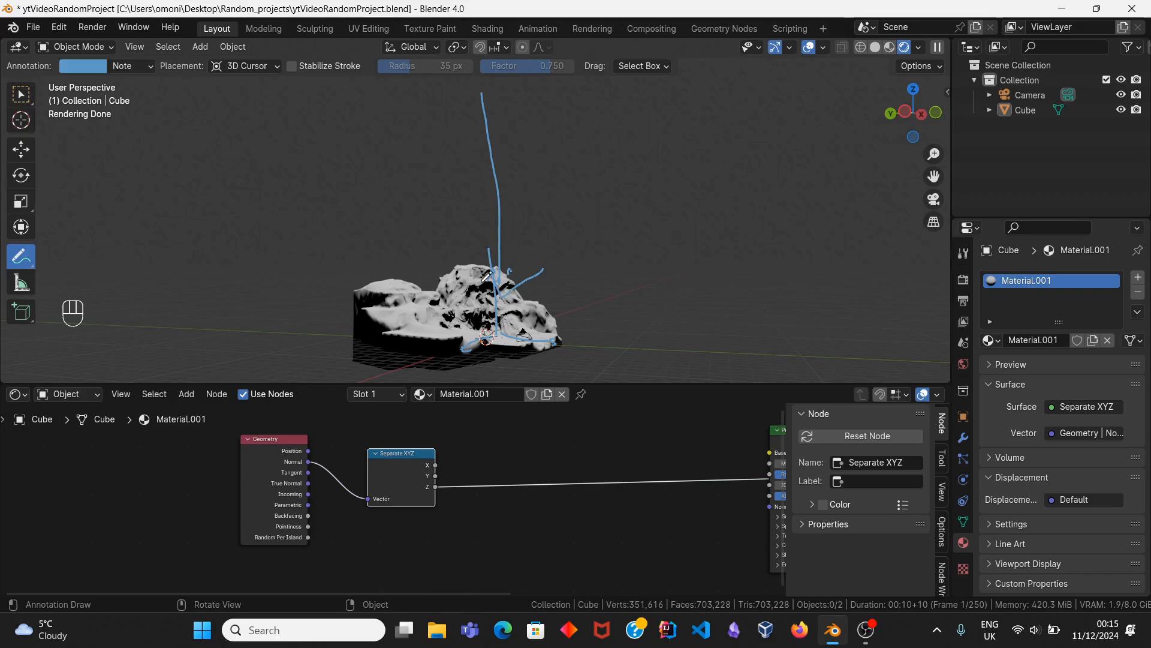
middle_click_drag(544, 239, 514, 208)
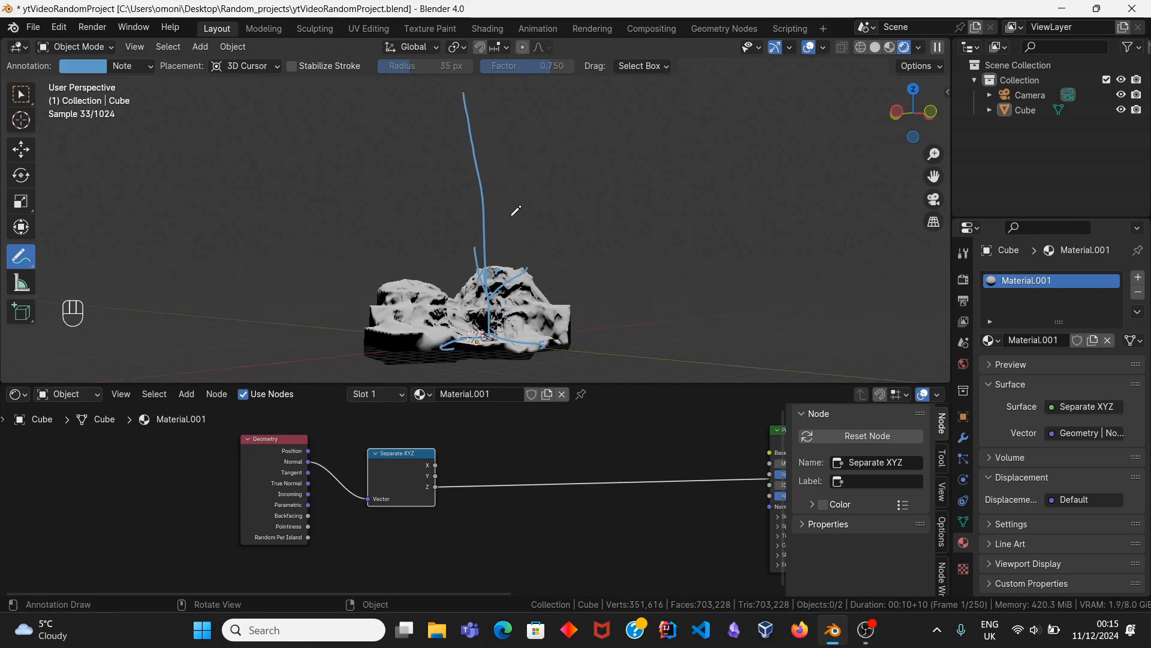
left_click_drag(513, 207, 527, 226)
mouse_move(532, 222)
middle_mouse_down()
mouse_move(513, 273)
mouse_move(548, 260)
mouse_move(467, 312)
middle_mouse_up()
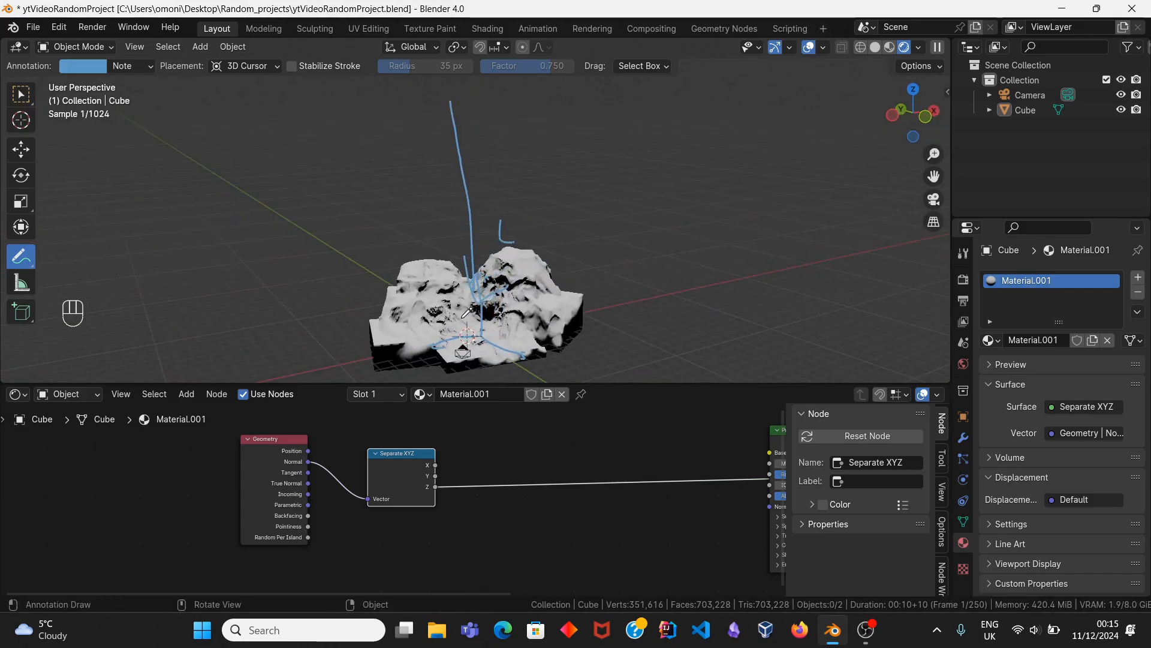
left_click(115, 69)
left_click(228, 130)
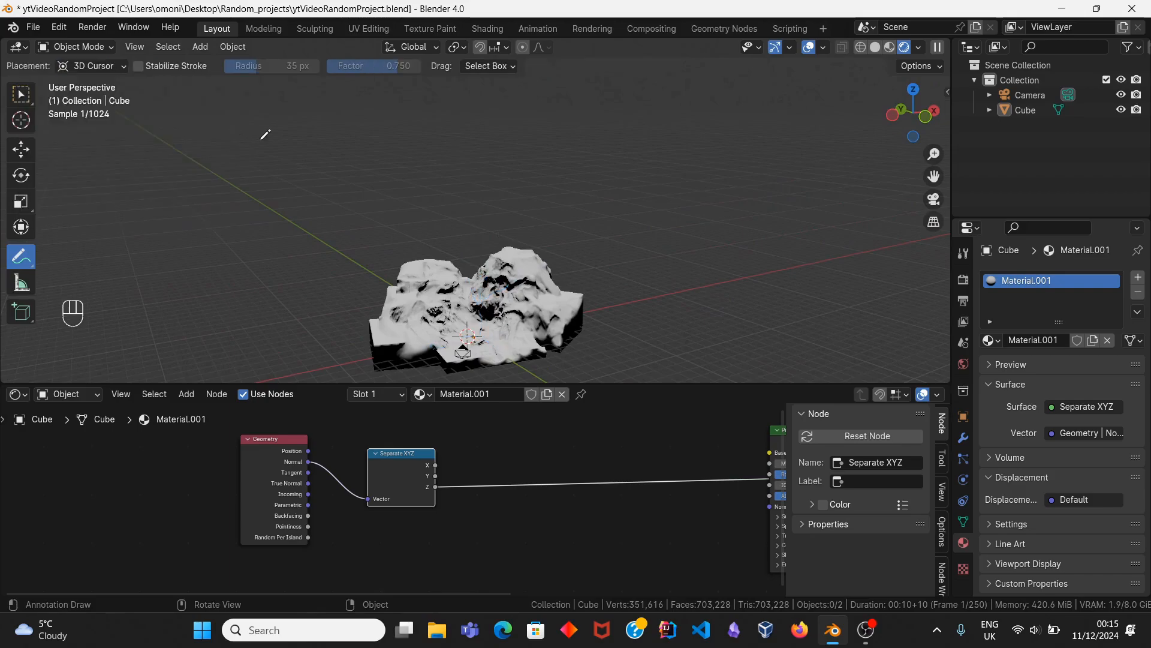
Step: Insert a Color Ramp node between the Separate XYZ node's Z output and the Material Output
scroll(509, 262, "up", 5)
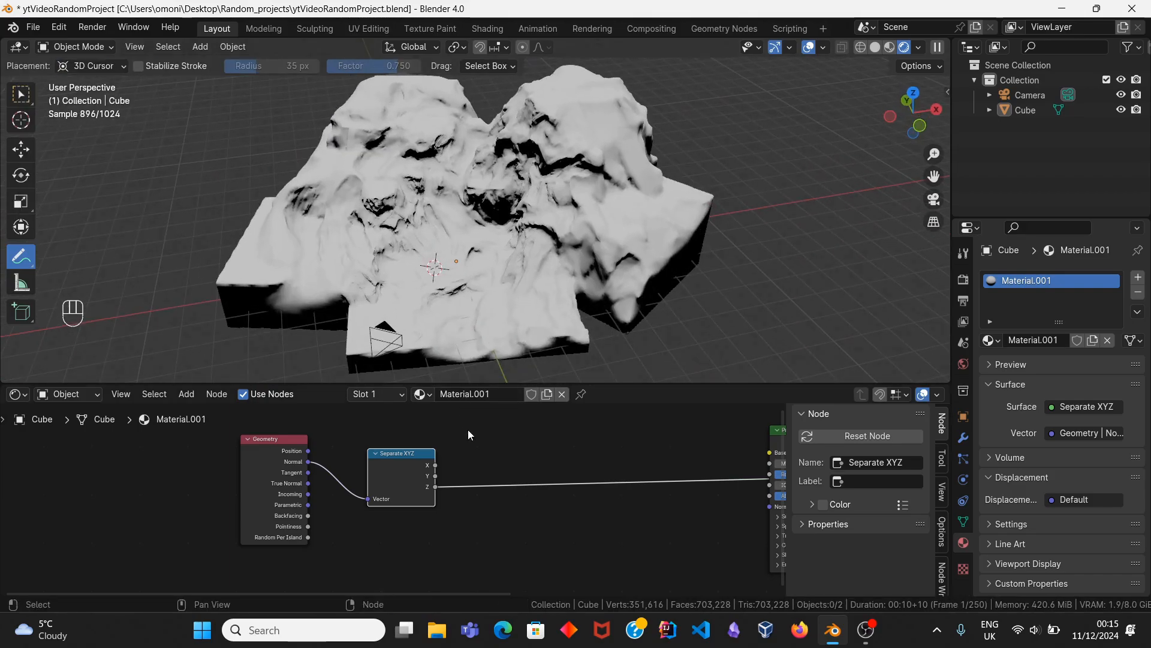
key("shift+a")
mouse_move(476, 438)
left_click(514, 453)
left_click(559, 483)
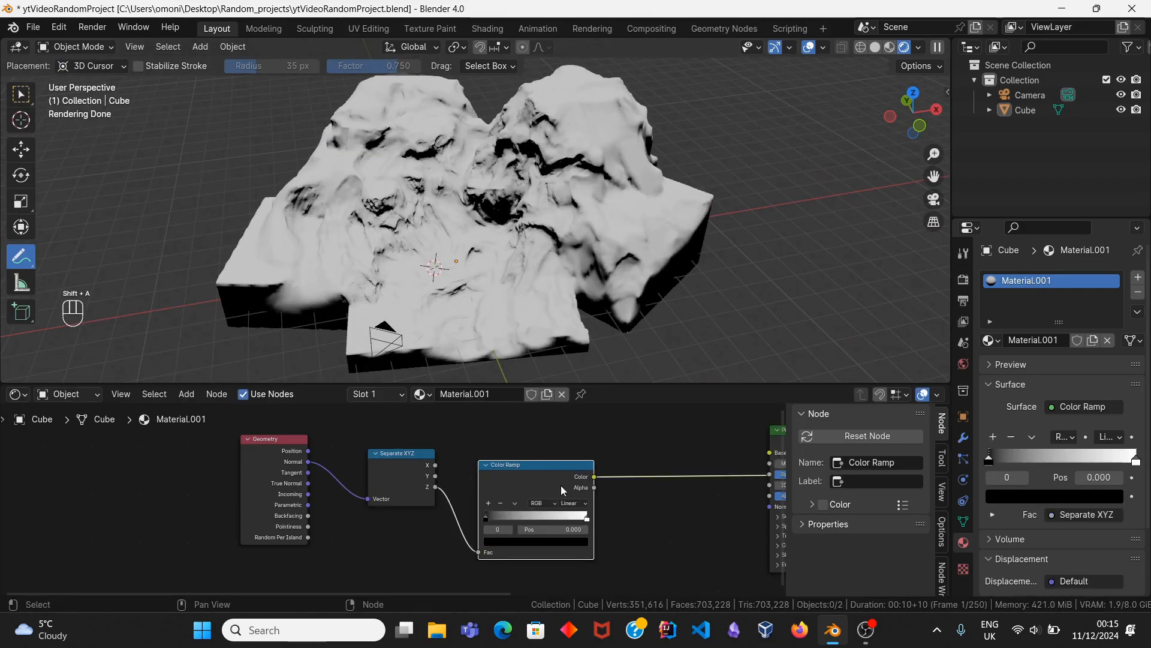
Step: Stay in Object Mode and switch from the Annotate tool to the Select Box tool
scroll(507, 310, "up", 4)
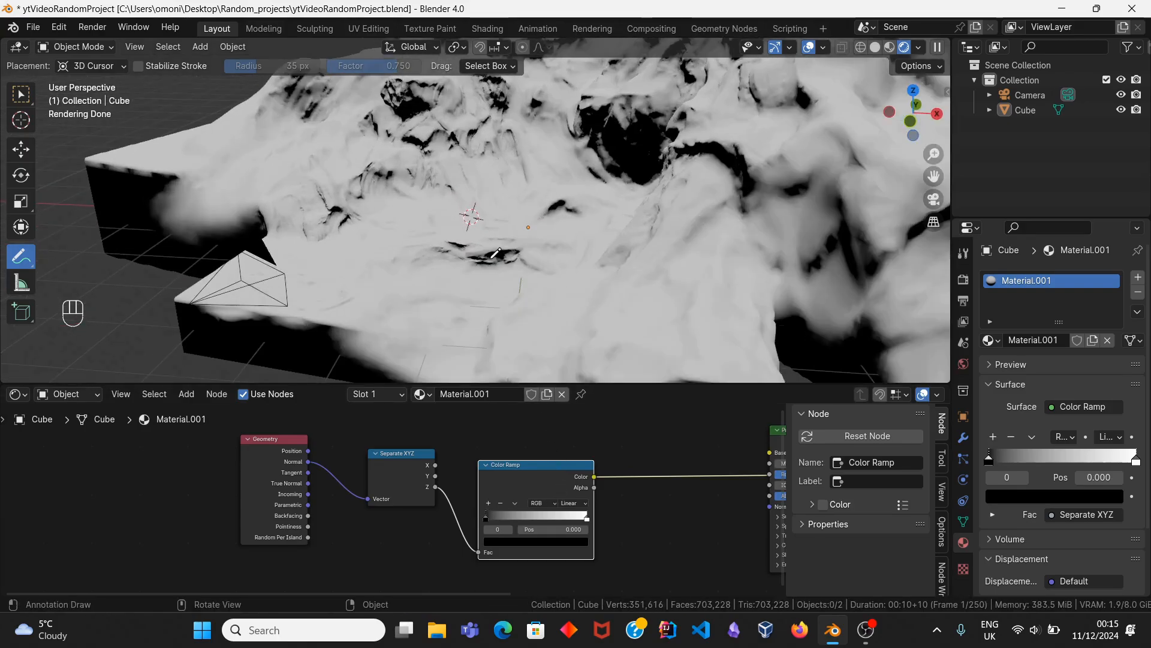
key("ctrl+Tab")
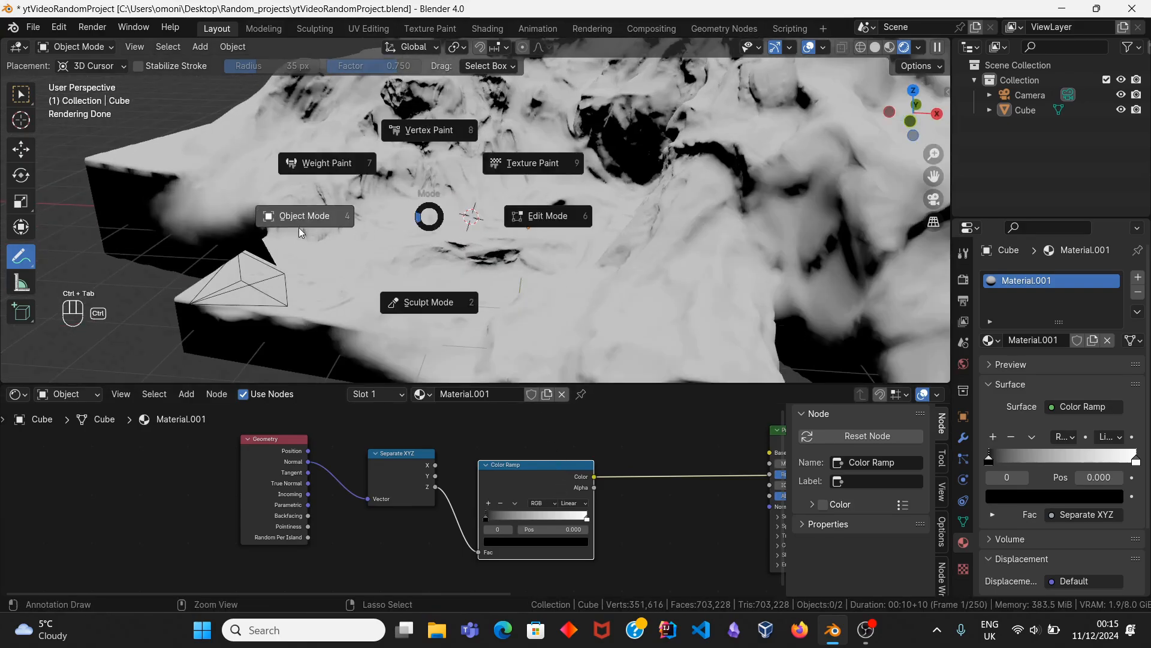
left_click(267, 223)
left_click(109, 68)
left_click(110, 79)
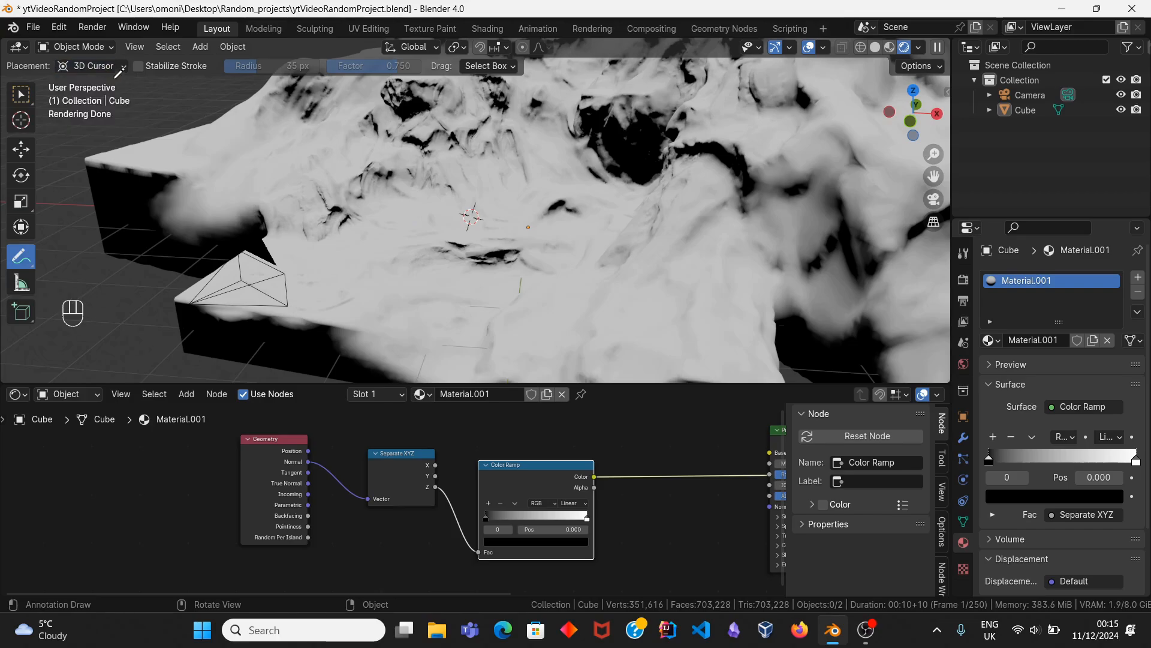
left_click(110, 69)
left_click(25, 95)
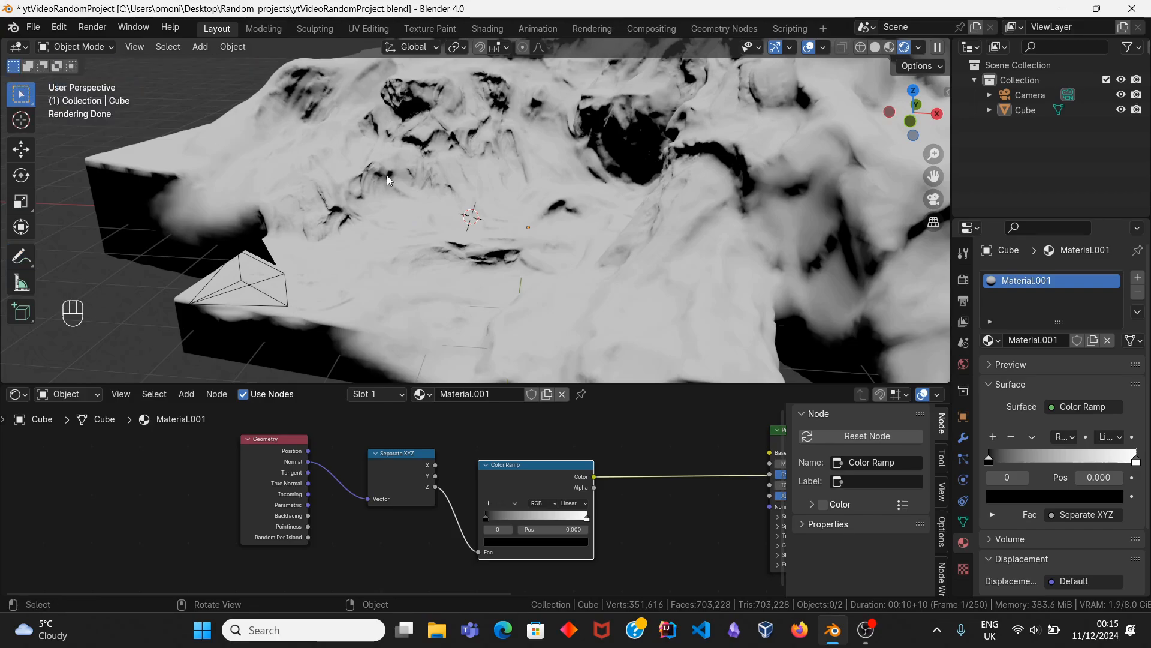
Step: Move the Color Ramp's black stop to position 0.858 and inspect the black and white split across the terrain
mouse_move(422, 252)
middle_mouse_down("shift")
mouse_move(423, 270)
mouse_move(408, 242)
middle_mouse_up("shift")
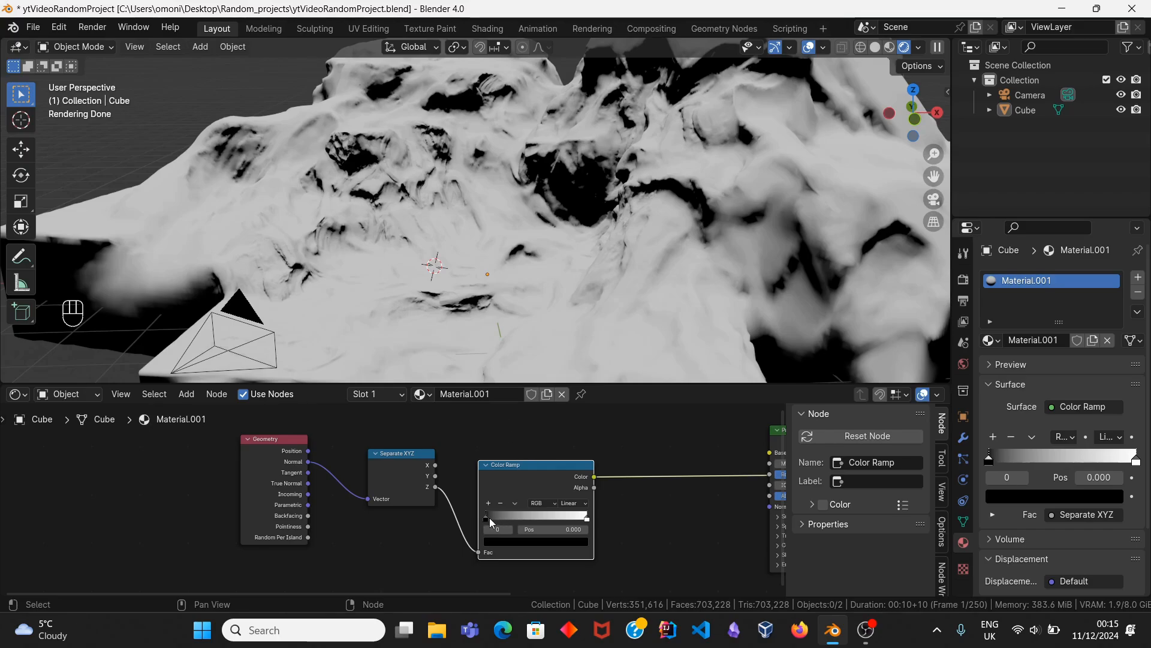
left_click_drag(490, 516, 571, 519)
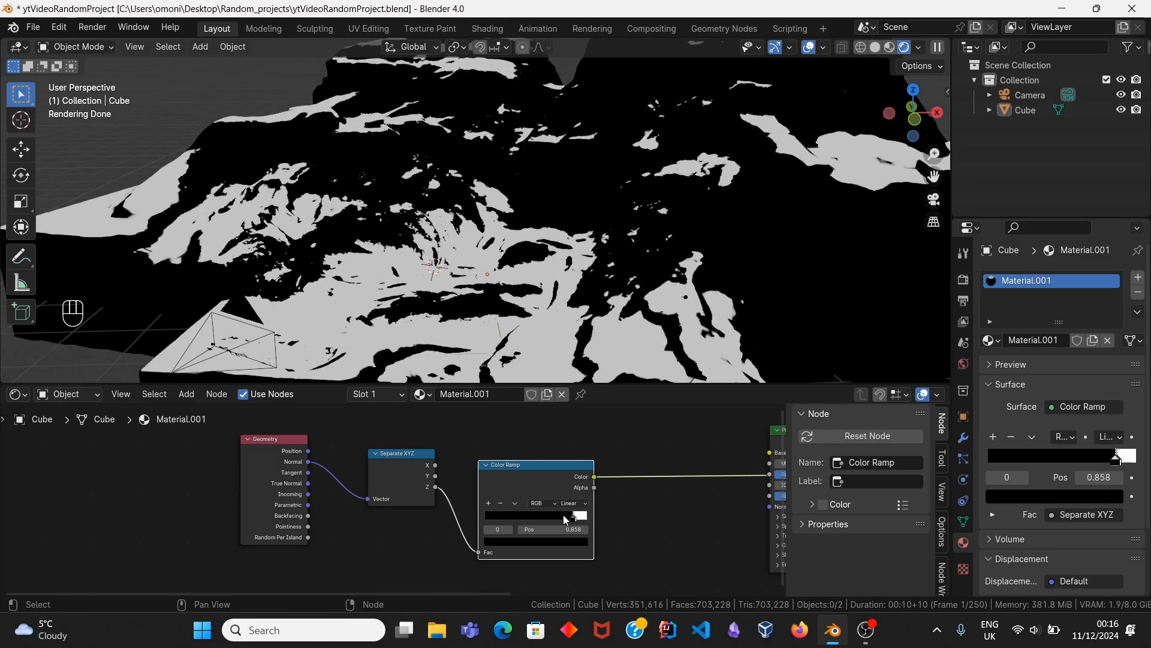
scroll(499, 207, "down", 3)
middle_click_drag(499, 207, 558, 240)
middle_click_drag(557, 240, 513, 253, "shift")
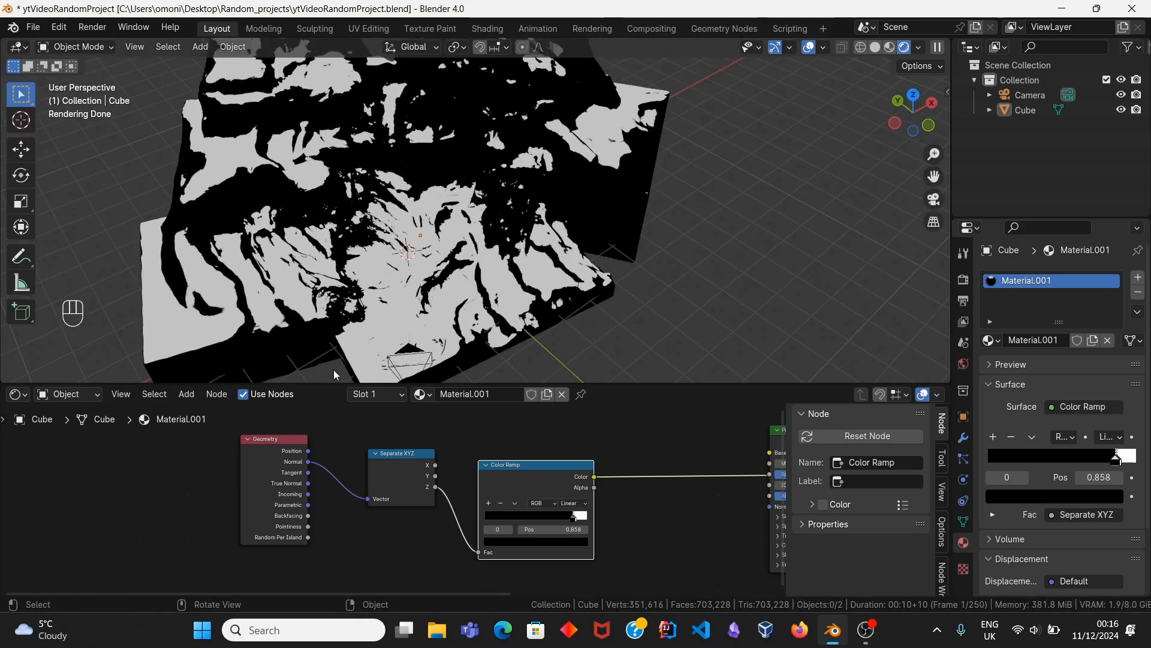
Step: Shift the Geometry, Separate XYZ and Color Ramp nodes away from the Principled BSDF to make room for more nodes
left_click_drag(210, 488, 422, 561)
key("g")
left_click(347, 543)
scroll(403, 503, "down", 2)
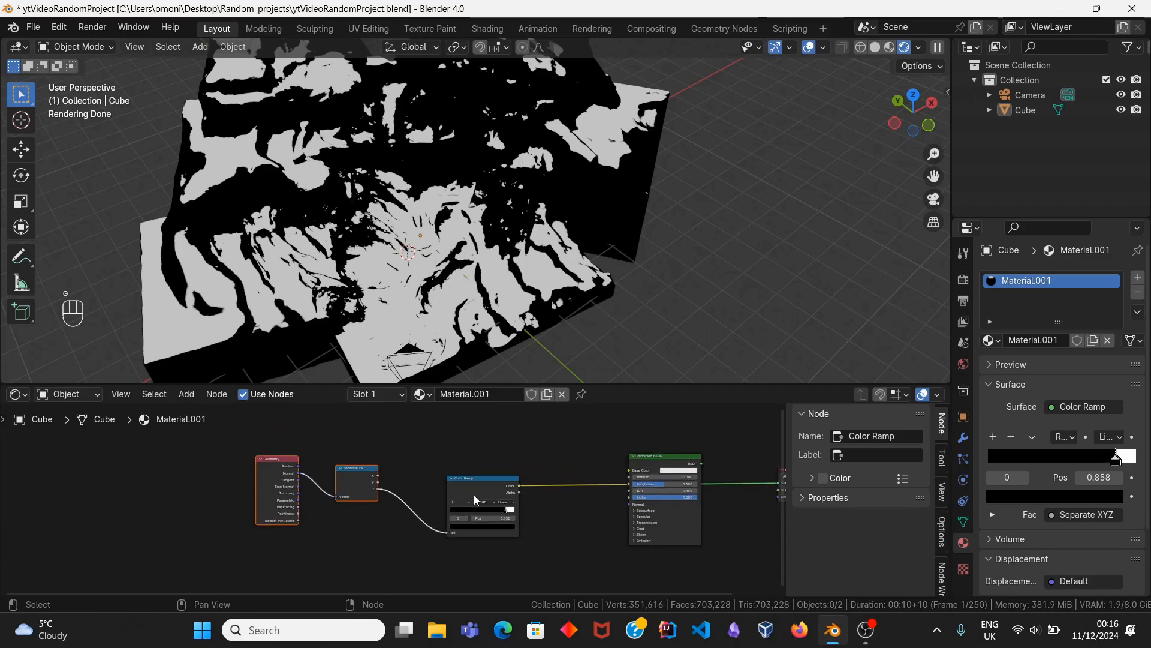
left_click(475, 492)
key("g")
left_click(434, 490)
Step: Add a Noise Texture node below the Separate XYZ node
key("shift+a")
left_click(444, 429)
type("noi")
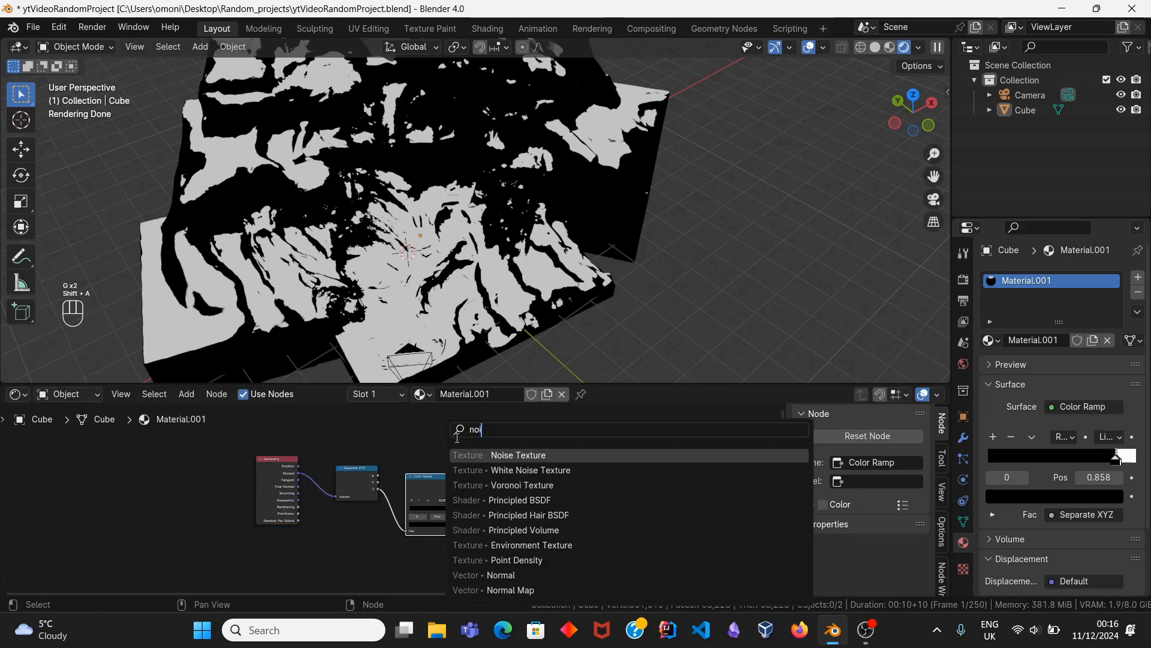
key("Return")
left_click(379, 545)
Step: Insert a Math node after the Color Ramp and set its operation to Subtract
key("shift+a")
key("space")
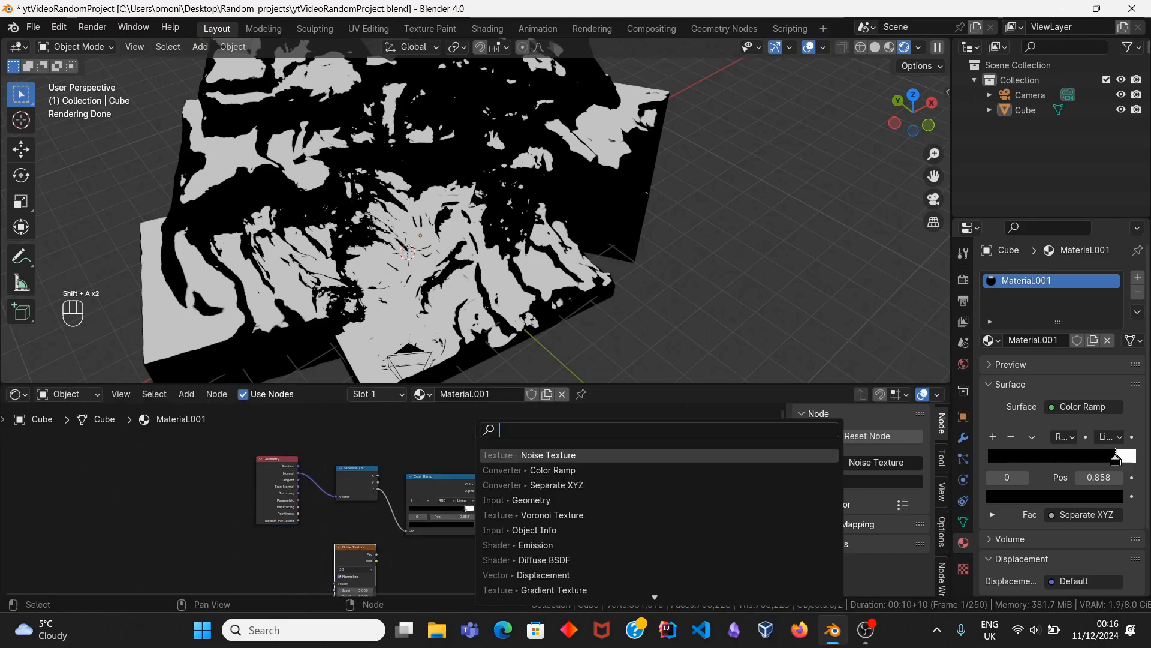
type("mat")
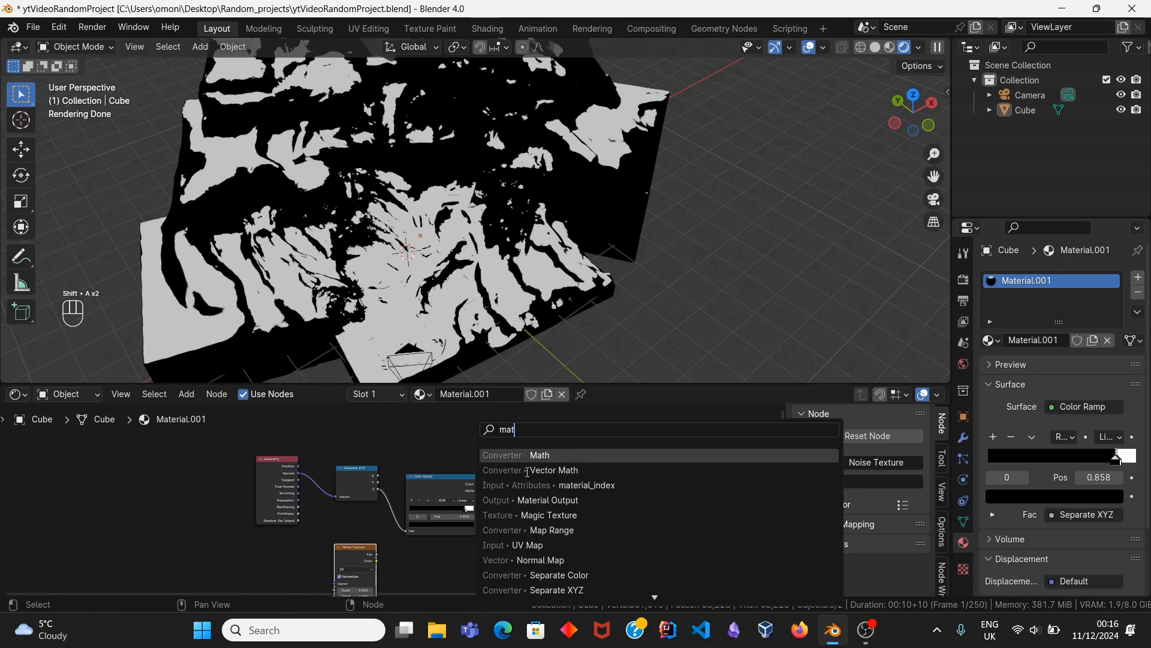
key("Return")
left_click(551, 506)
left_click(551, 503)
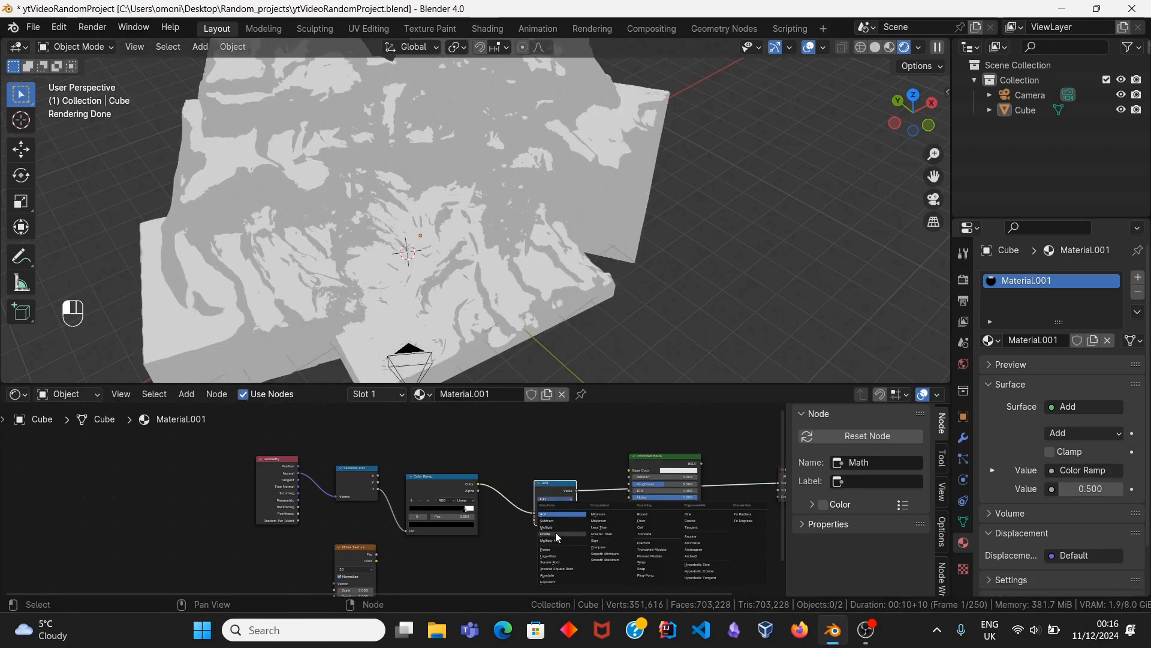
left_click(559, 520)
scroll(396, 510, "up", 3)
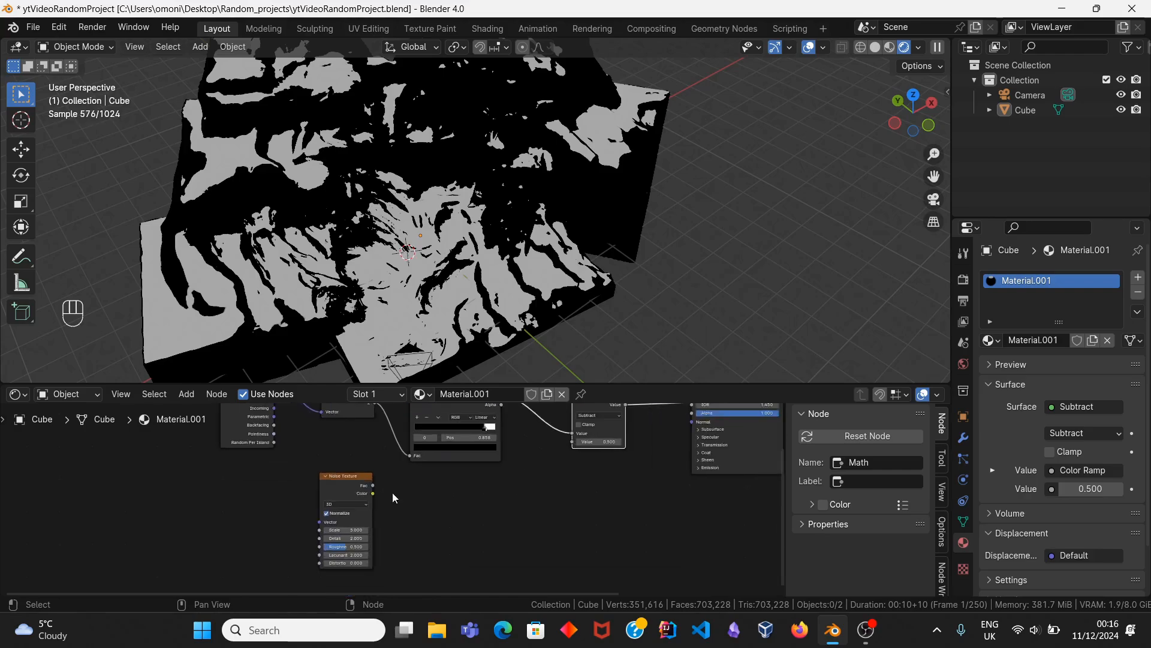
Step: Preview the Noise Texture, insert a Color Ramp after its Fac output and move the black stop to 0.356
left_click(361, 486, "ctrl+shift")
key("shift+a")
type("color")
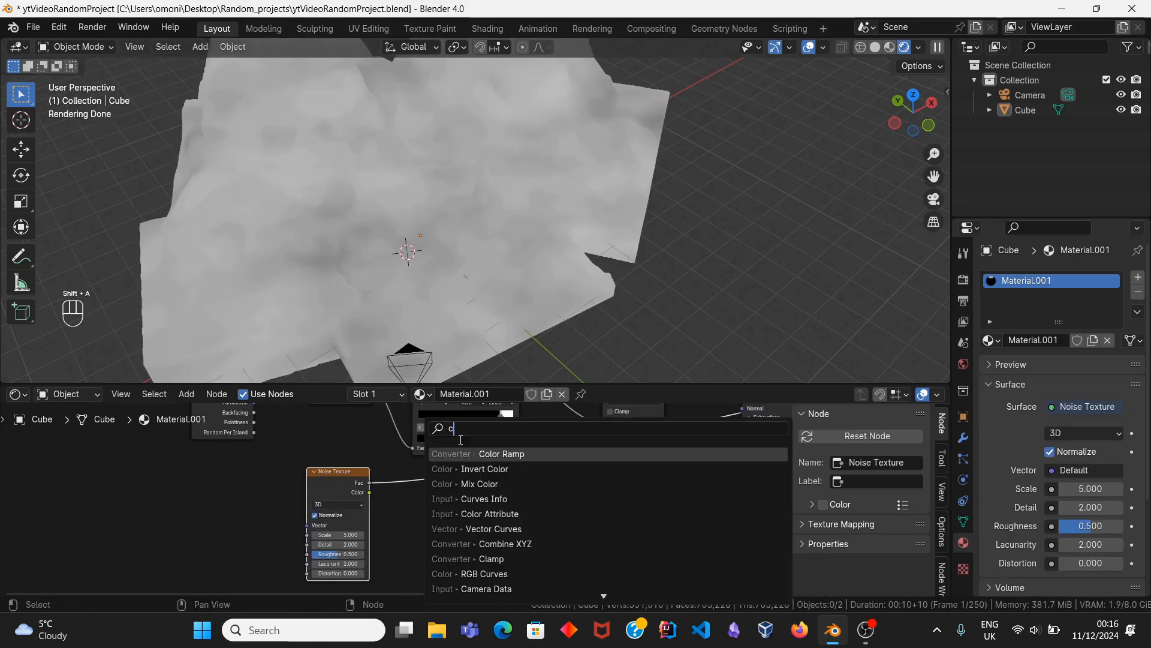
key("Return")
left_click(418, 471)
left_click_drag(426, 521, 458, 521)
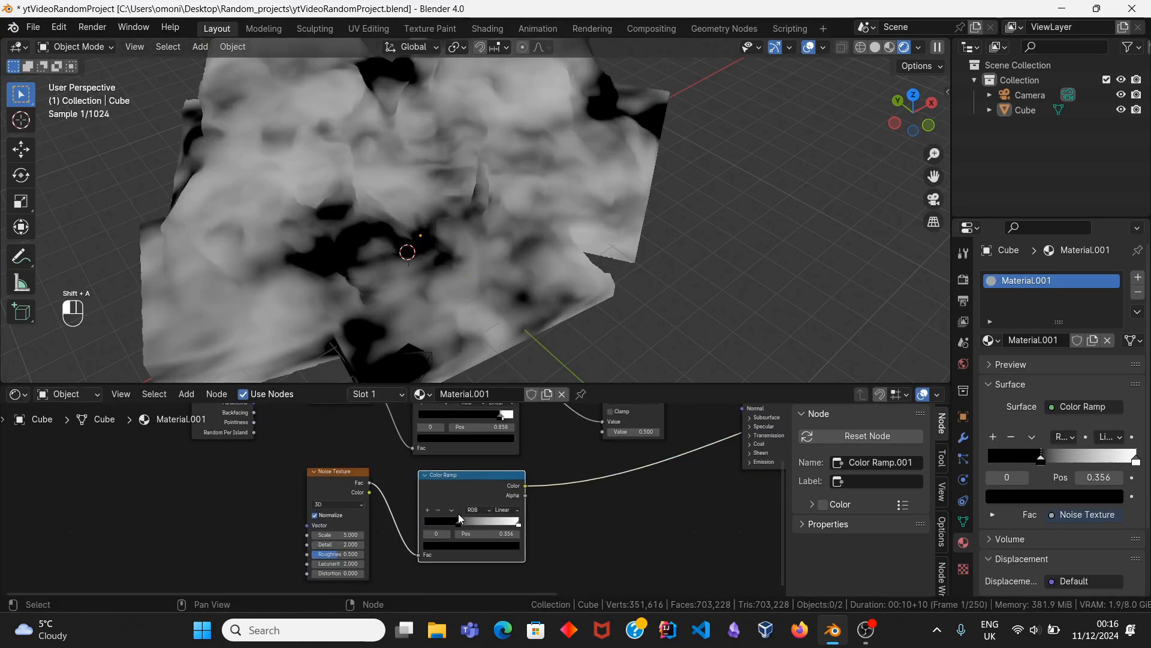
Step: Set the Noise Texture's Detail to 15 and Roughness to 0.640
middle_click_drag(368, 557, 389, 520)
scroll(384, 522, "up", 5)
left_click_drag(359, 497, 384, 514)
scroll(382, 473, "down", 2)
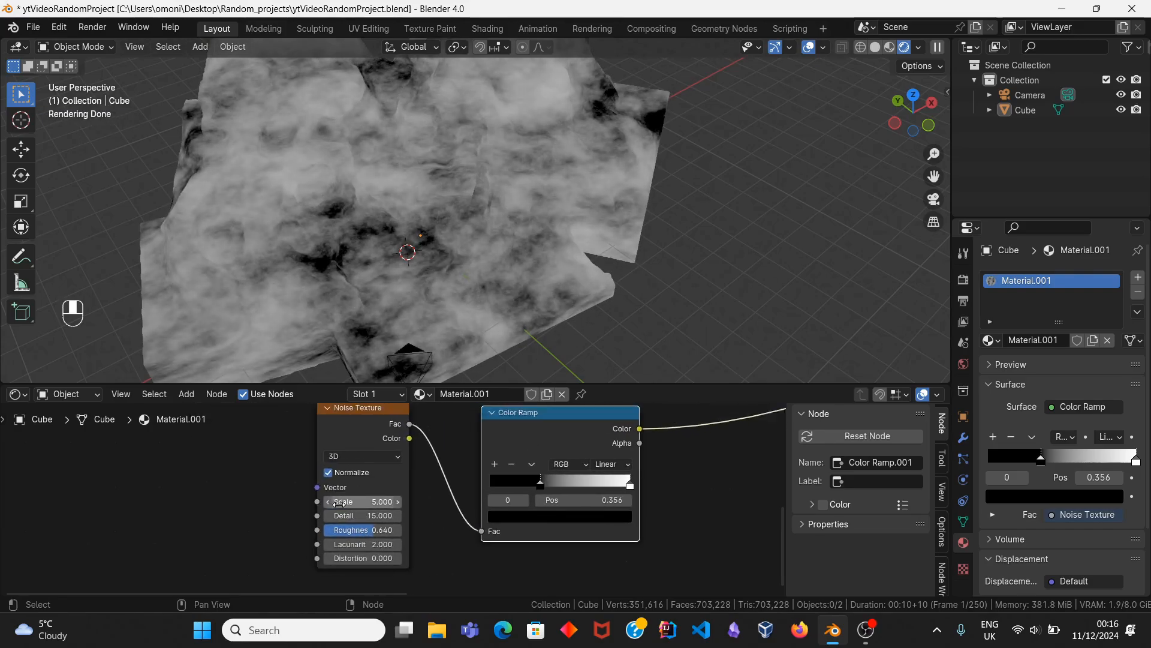
left_click(383, 471)
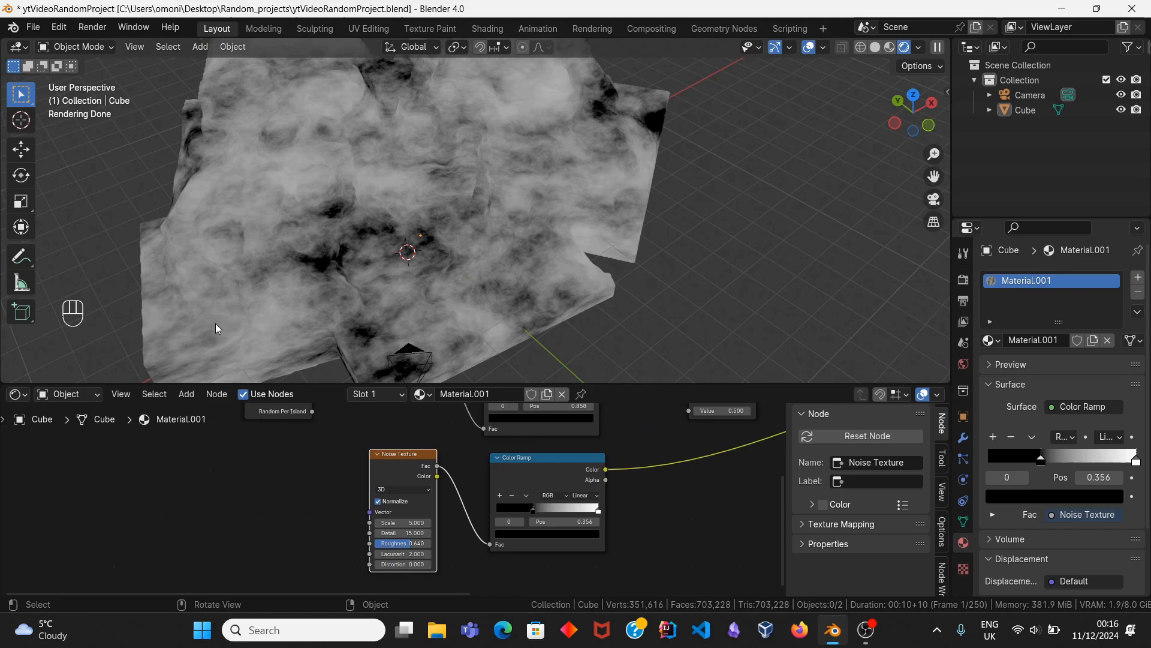
Step: Search the add-ons preferences for "node" to check whether Node Wrangler is enabled, and close the preferences
left_click(65, 28)
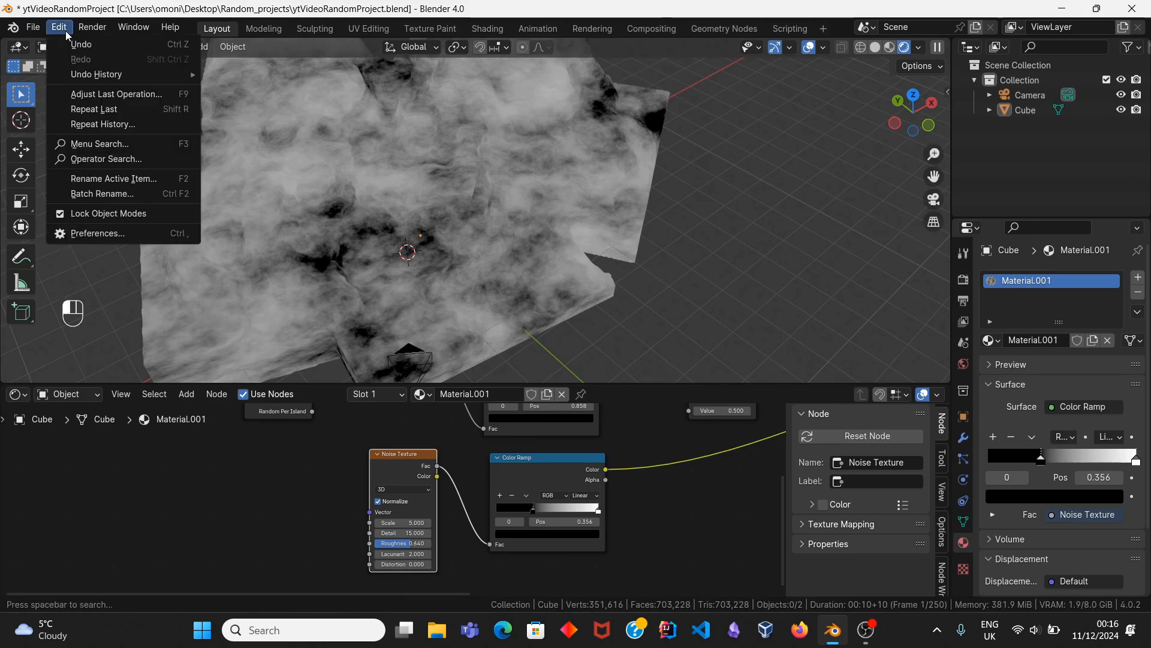
left_click(138, 235)
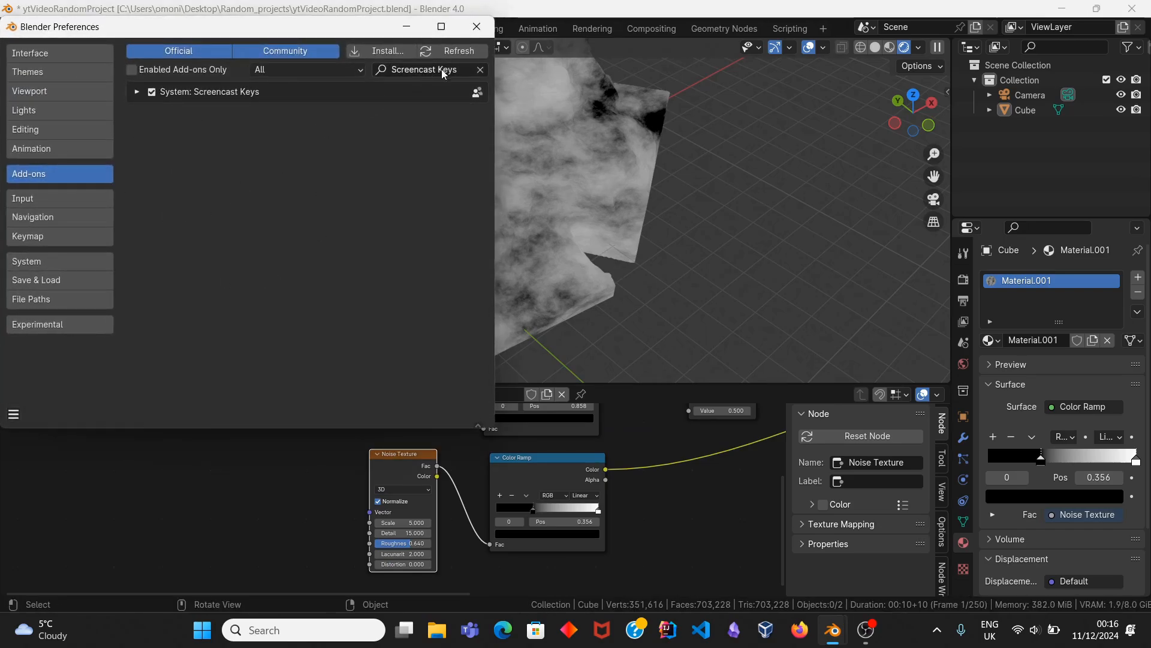
left_click(481, 69)
left_click(450, 77)
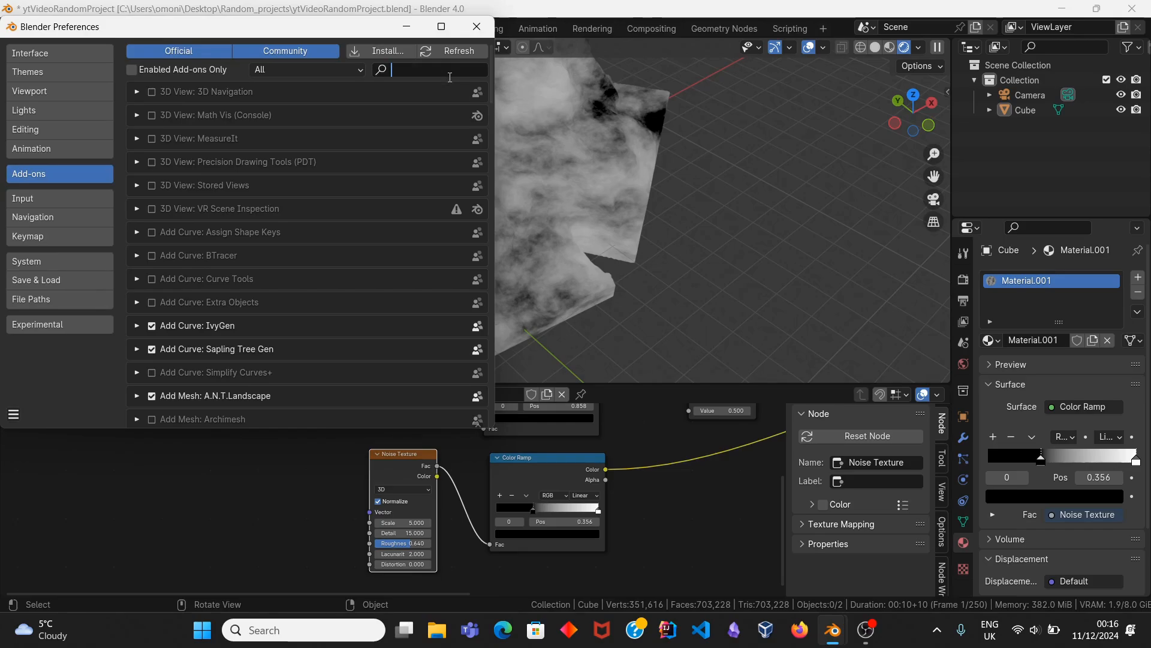
type("node")
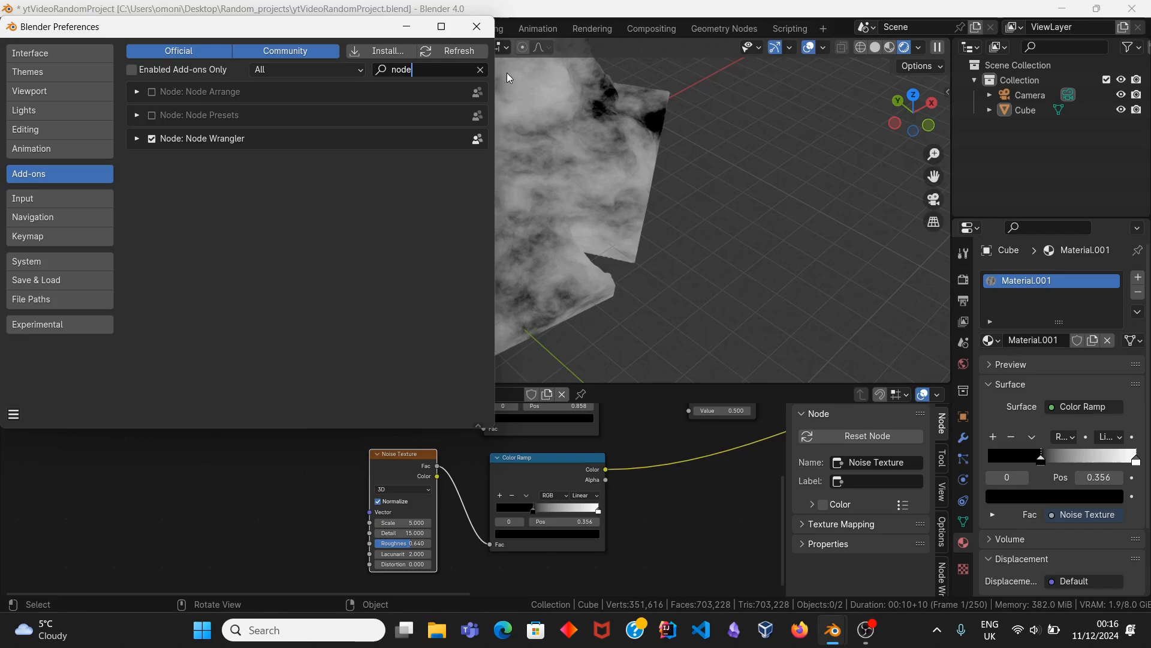
left_click(476, 27)
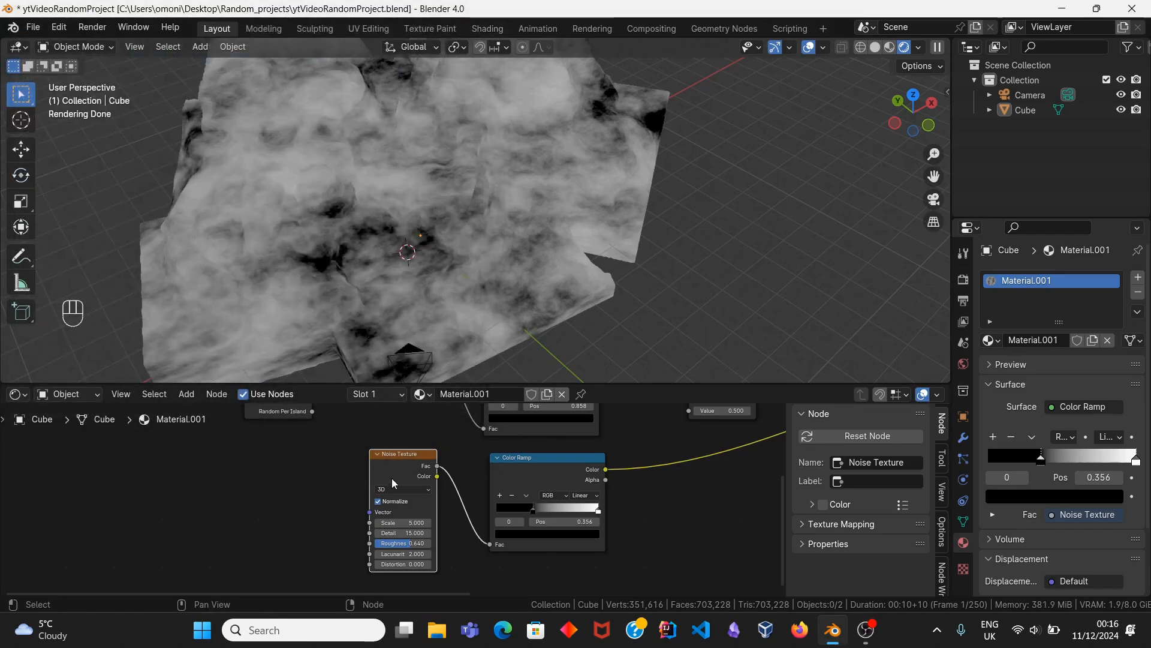
Step: Add Texture Coordinate and Mapping nodes feeding the Noise Texture's Vector input and move them slightly away from it
key("ctrl+t")
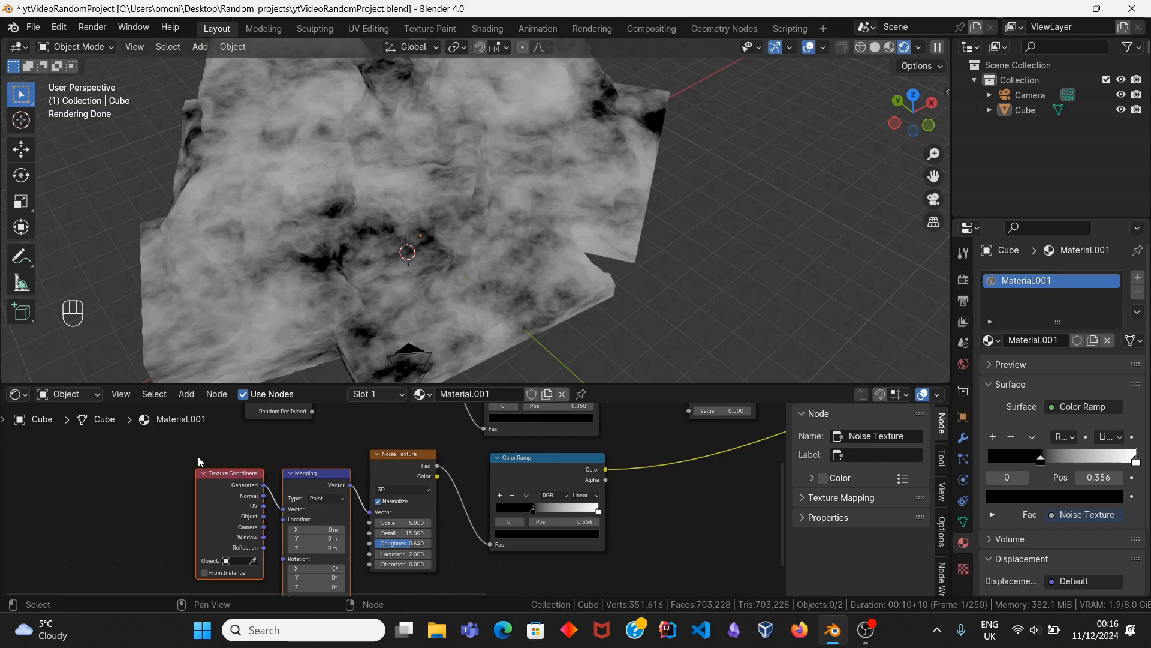
left_click_drag(197, 455, 311, 509)
key("g")
left_click(300, 486)
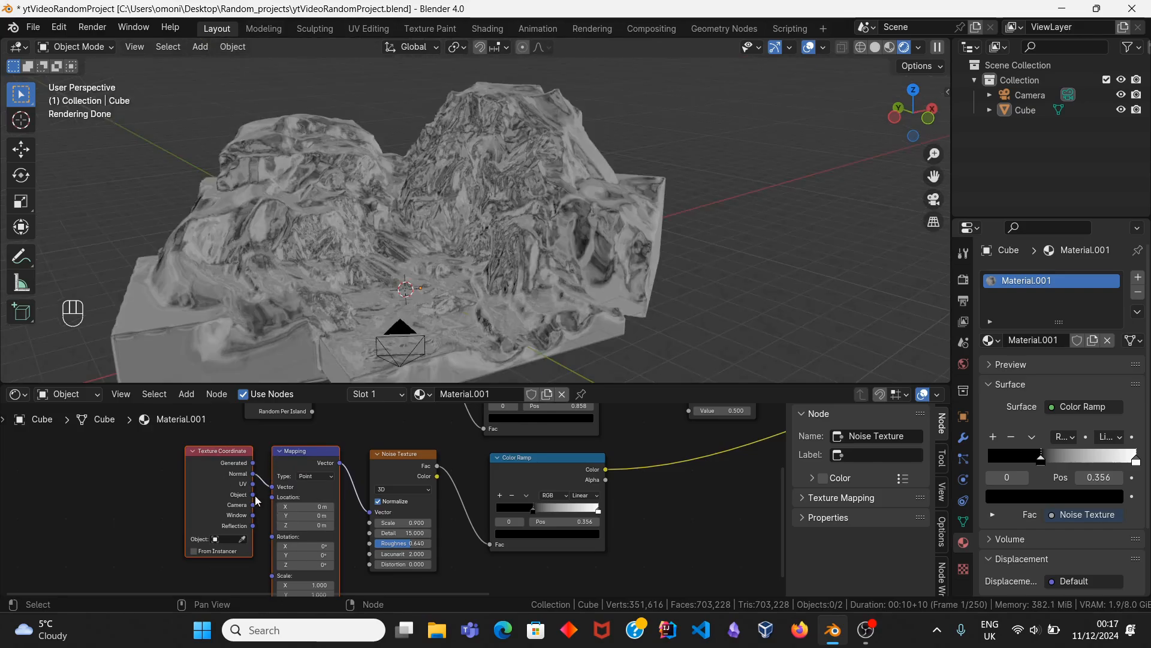
Step: Connect the Texture Coordinate's Object output to the Mapping node's Vector and space the two nodes further apart
left_click_drag(255, 499, 273, 488)
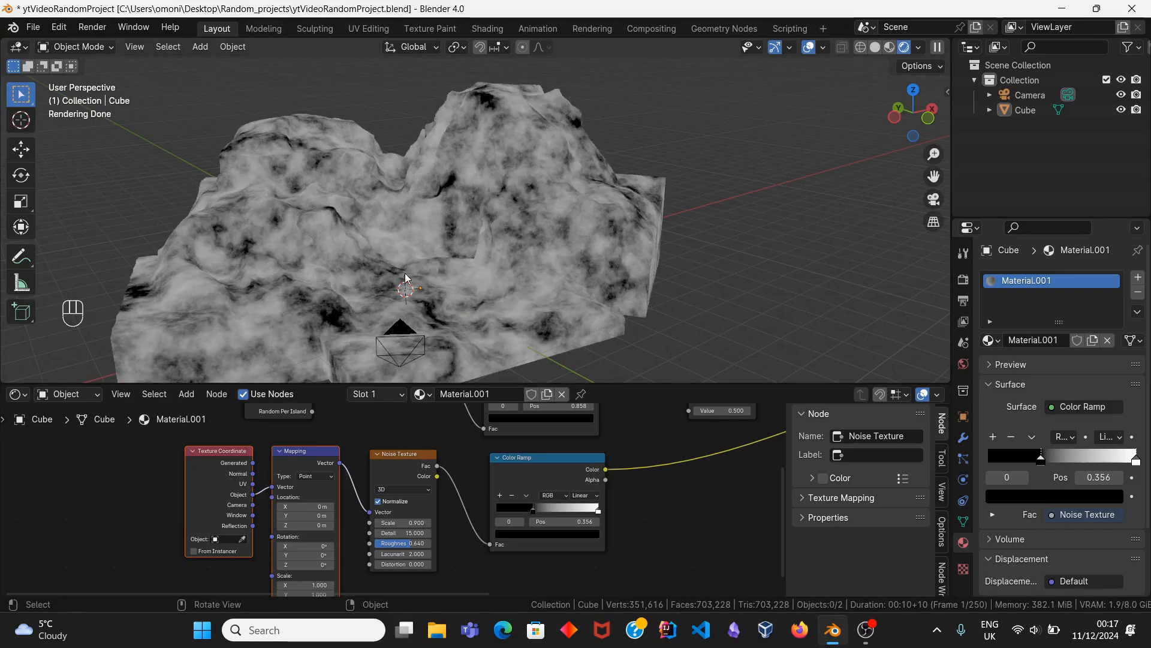
left_click(240, 498)
key("g")
left_click(205, 503)
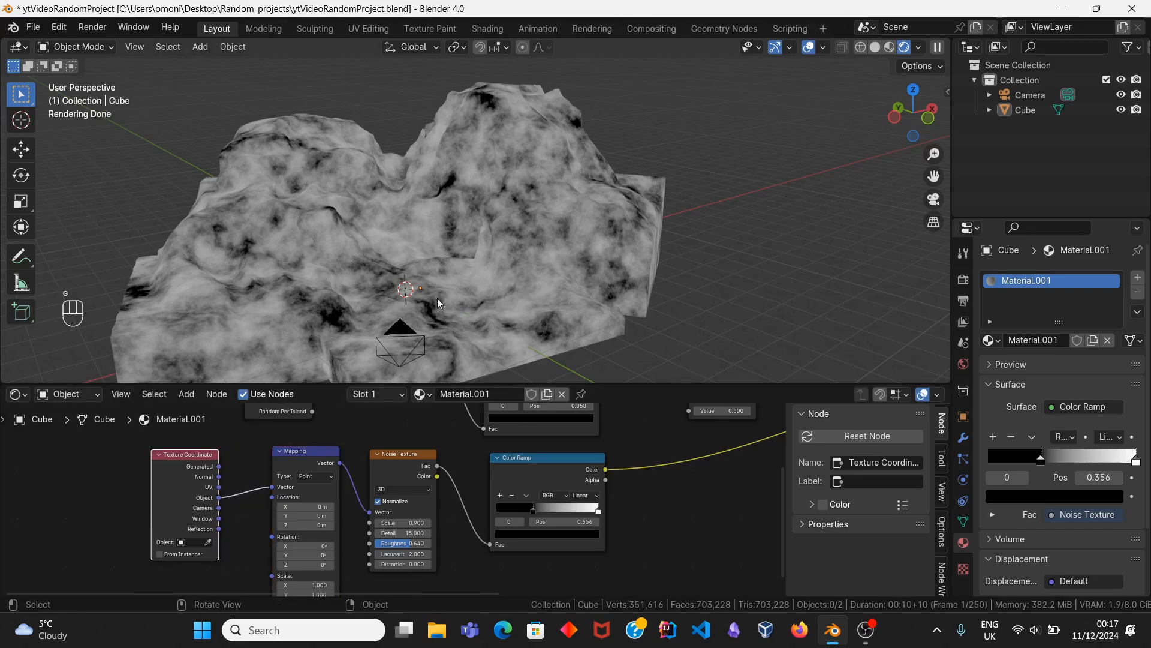
Step: Try the Generated coordinates as the Mapping node's Vector input and reconnect the Object output
left_click_drag(219, 466, 272, 487)
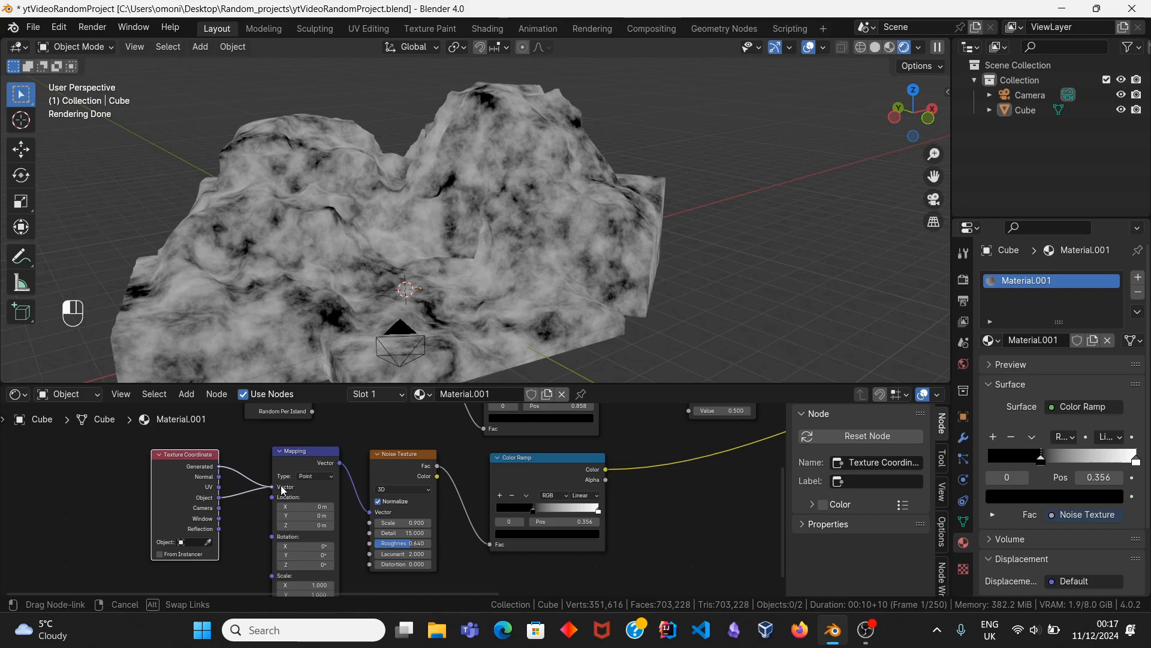
middle_click_drag(459, 297, 551, 241)
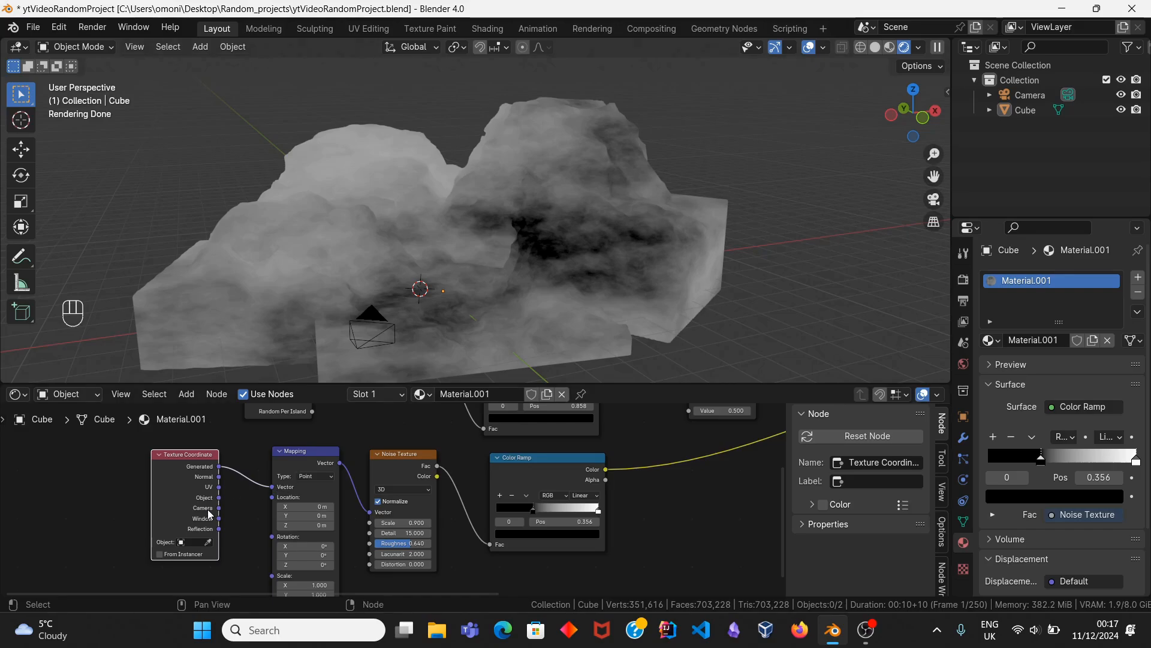
left_click_drag(215, 502, 272, 487)
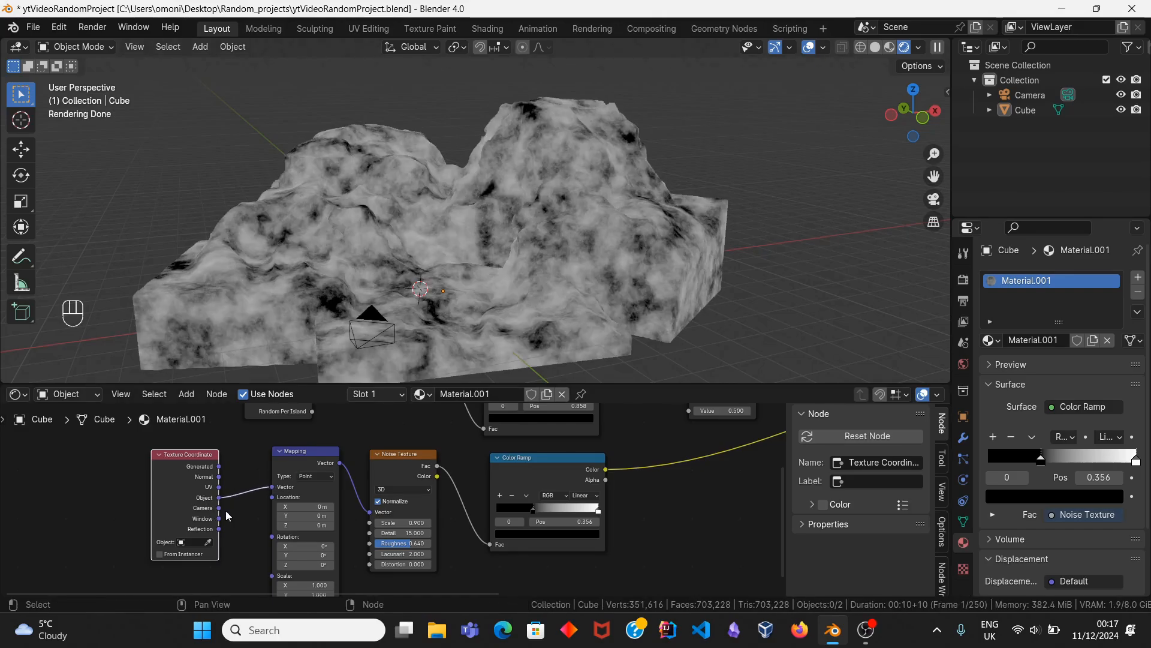
Step: Set the Noise Texture's Scale to 1.100 and Roughness to 0.700
mouse_move(414, 524)
left_mouse_down()
mouse_move(441, 524)
mouse_move(413, 524)
left_mouse_up()
left_click_drag(403, 523, 415, 522)
middle_click_drag(456, 528, 352, 504)
scroll(367, 540, "up", 3)
left_click_drag(300, 525, 318, 525)
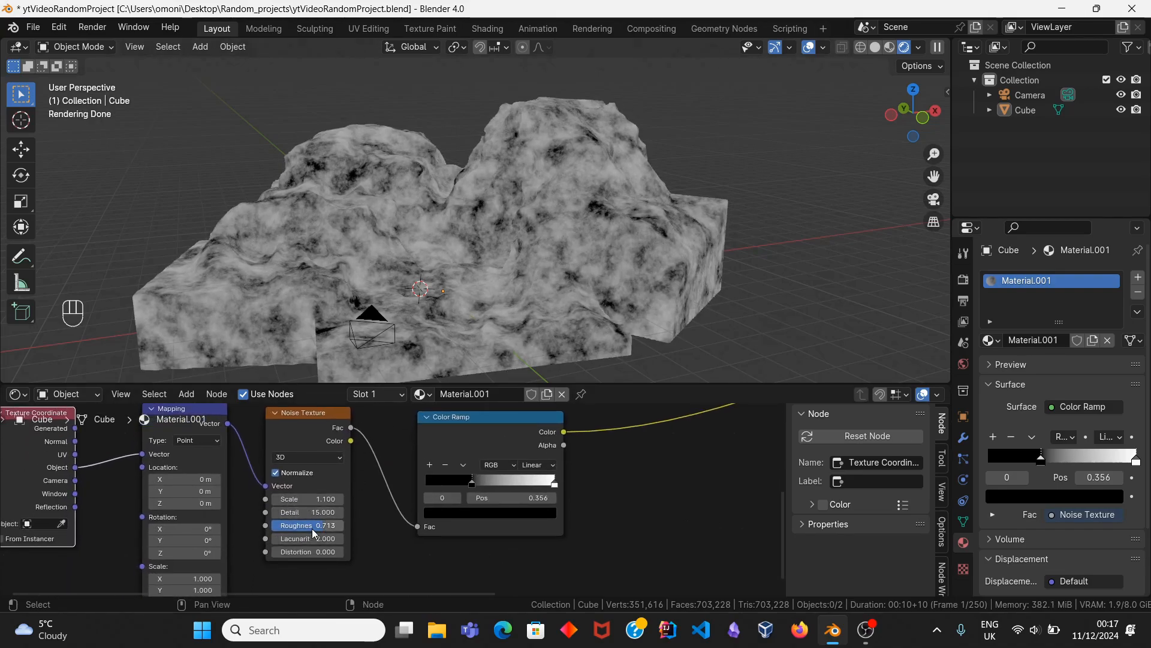
left_click_drag(314, 532, 318, 525)
Step: Move the noise Color Ramp's black stop to 0.364 and connect its Color output to the Subtract node's second Value
left_click_drag(469, 485, 473, 483)
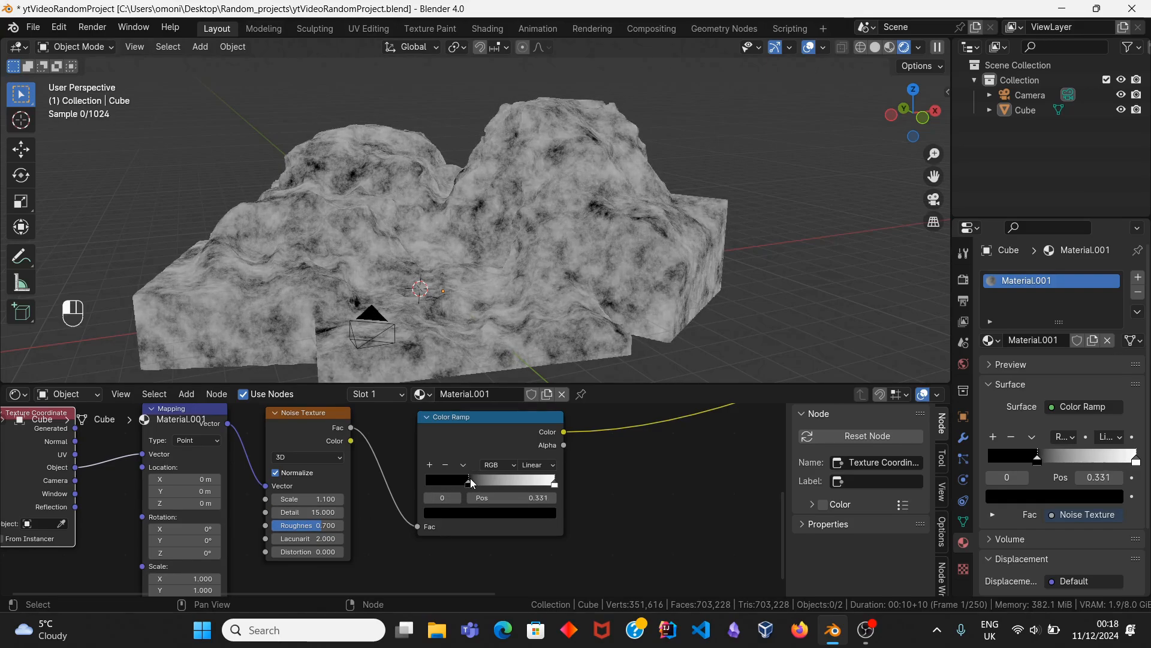
middle_click_drag(578, 440, 423, 534)
left_click_drag(408, 525, 415, 528)
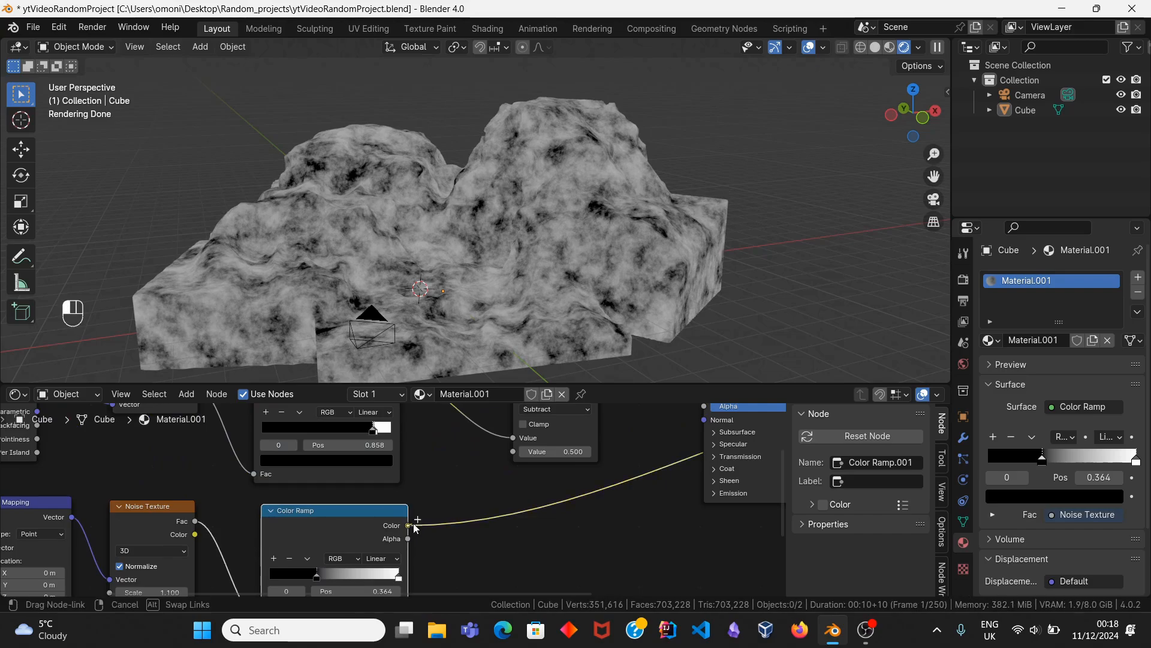
left_click_drag(517, 449, 513, 451)
middle_click_drag(452, 519, 422, 565)
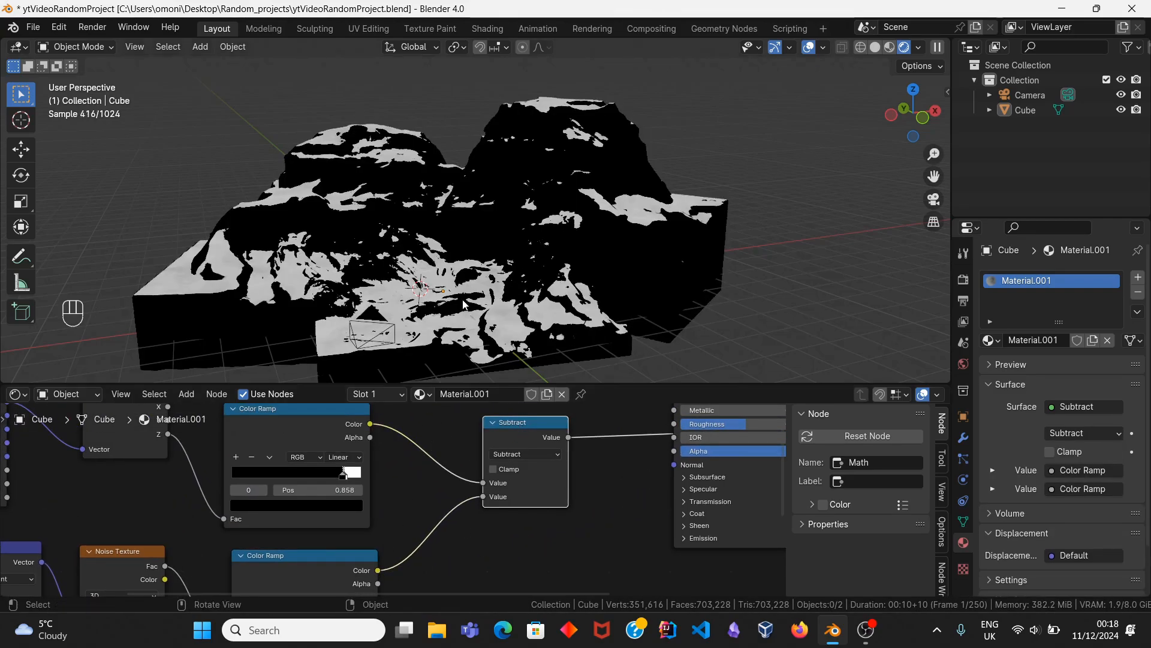
Step: Tighten the noise Color Ramp by moving its black stop to 0.287 and its white stop to 0.567
scroll(415, 330, "up", 8)
scroll(391, 534, "up", 3)
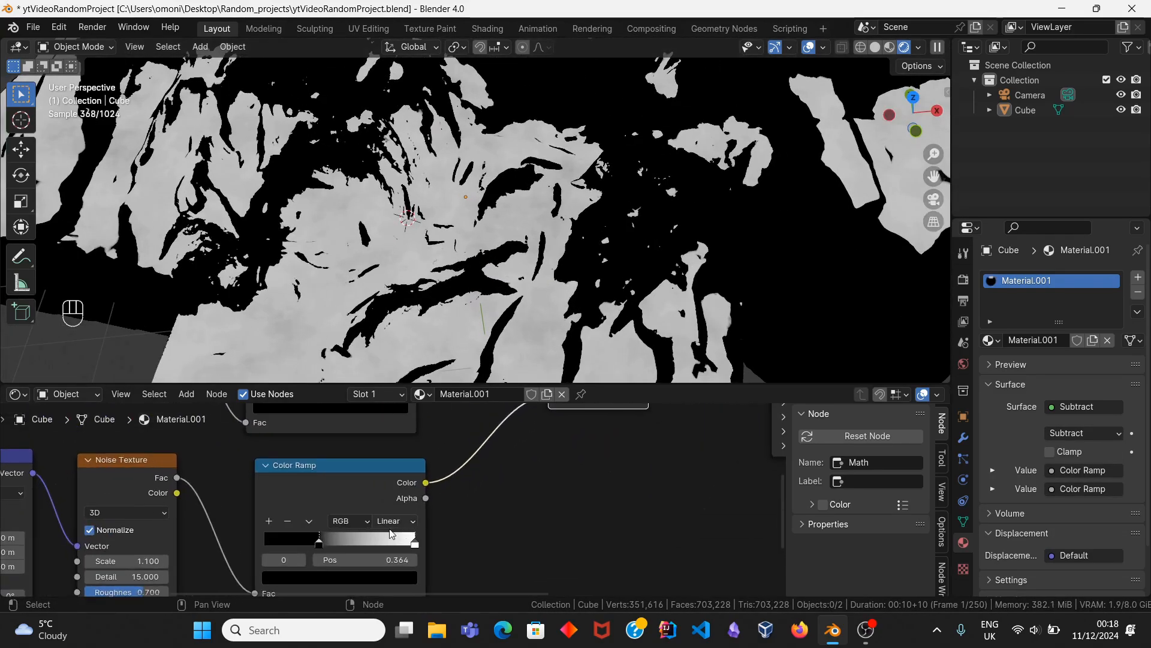
mouse_move(336, 542)
left_mouse_down()
mouse_move(365, 535)
mouse_move(300, 544)
mouse_move(353, 538)
mouse_move(319, 543)
left_mouse_up()
scroll(426, 507, "down", 4)
left_click(379, 412, "ctrl+shift")
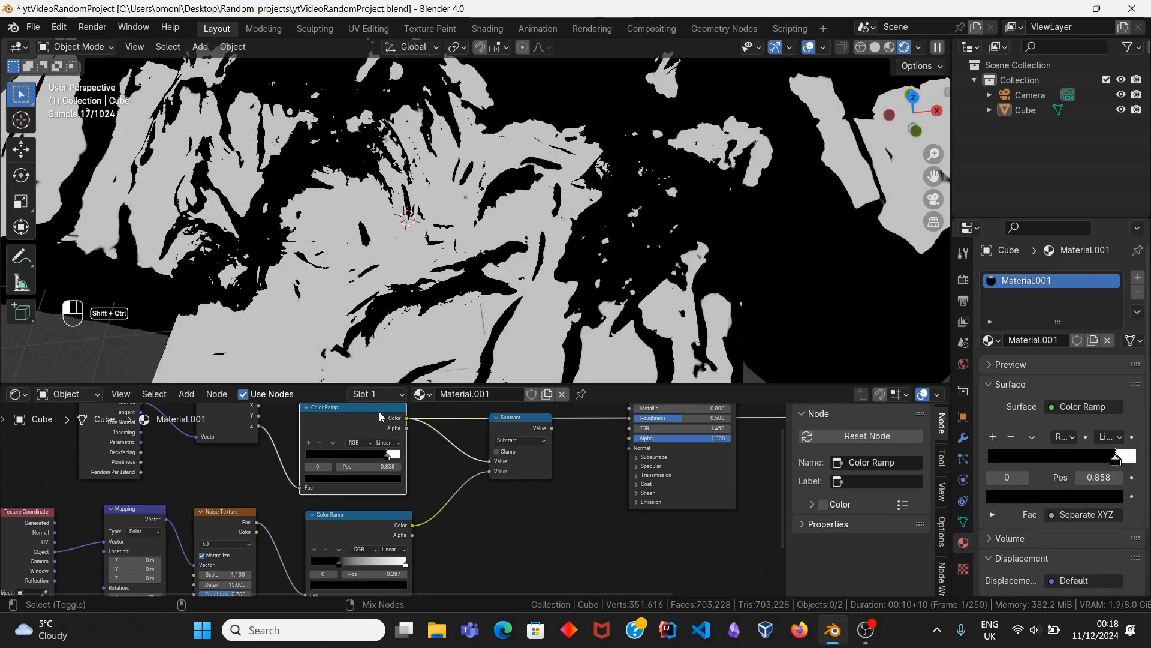
left_click(524, 427, "ctrl+shift")
middle_click_drag(380, 557, 386, 523)
left_click_drag(404, 530, 372, 536)
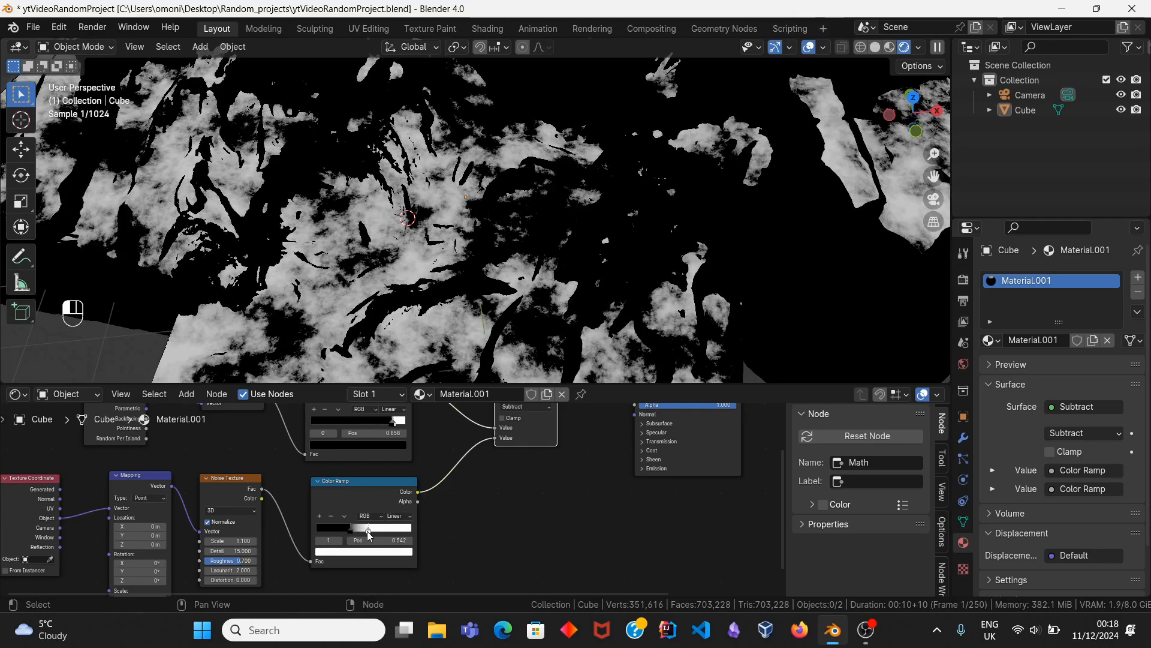
Step: Inspect the mask across the terrain and move the noise Color Ramp's black stop to 0.442
scroll(344, 210, "down", 6)
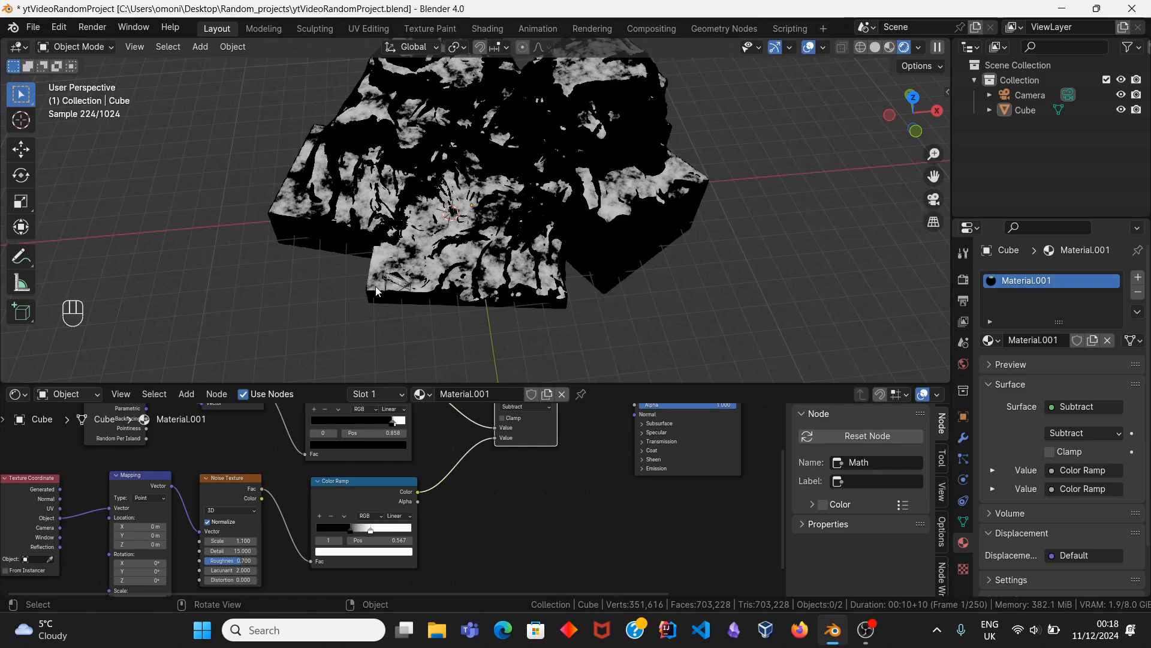
middle_click_drag(354, 201, 368, 150)
scroll(372, 158, "up", 5)
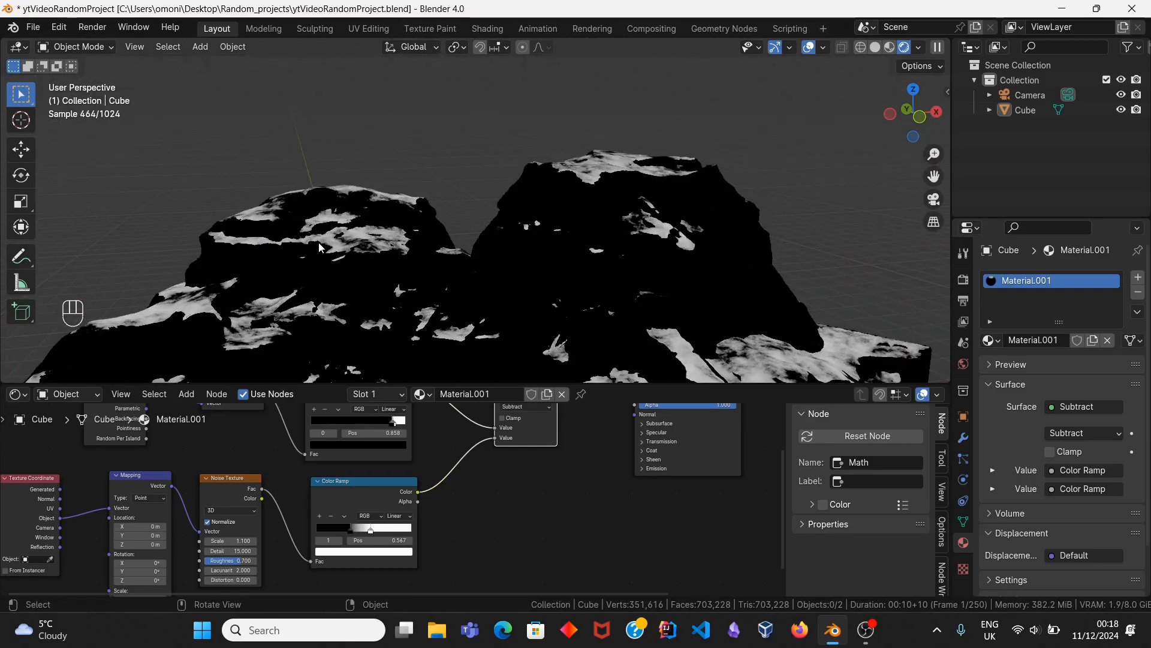
middle_click_drag(417, 275, 384, 247)
scroll(359, 312, "down", 4)
scroll(372, 322, "up", 5)
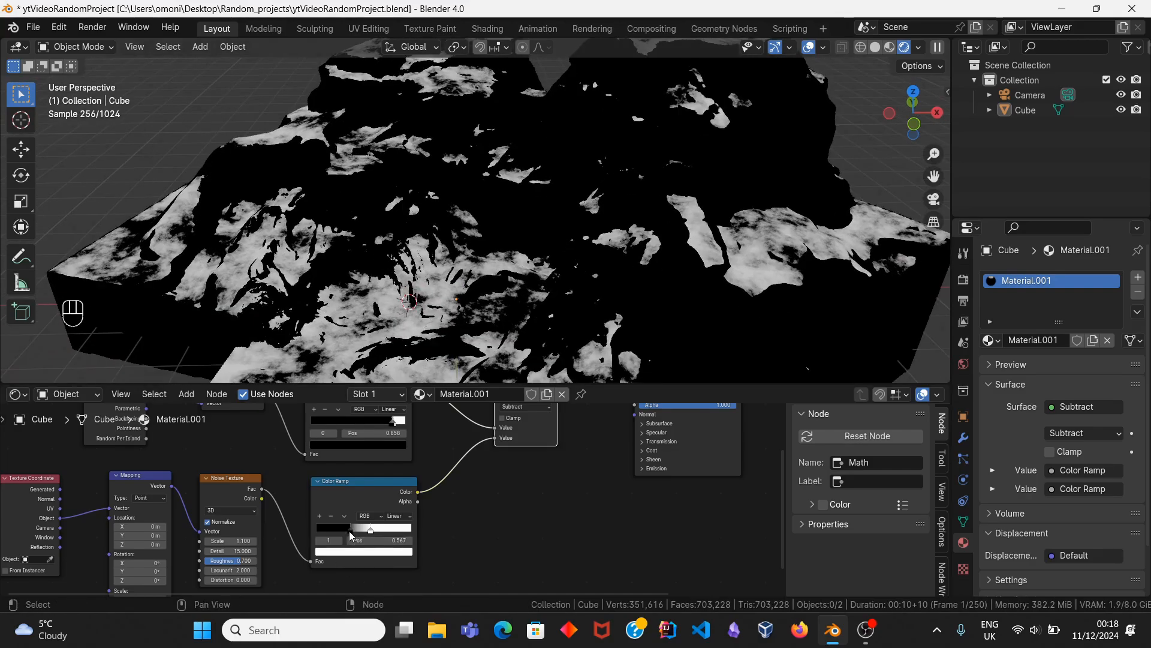
left_click_drag(352, 535, 356, 533)
scroll(396, 500, "down", 3)
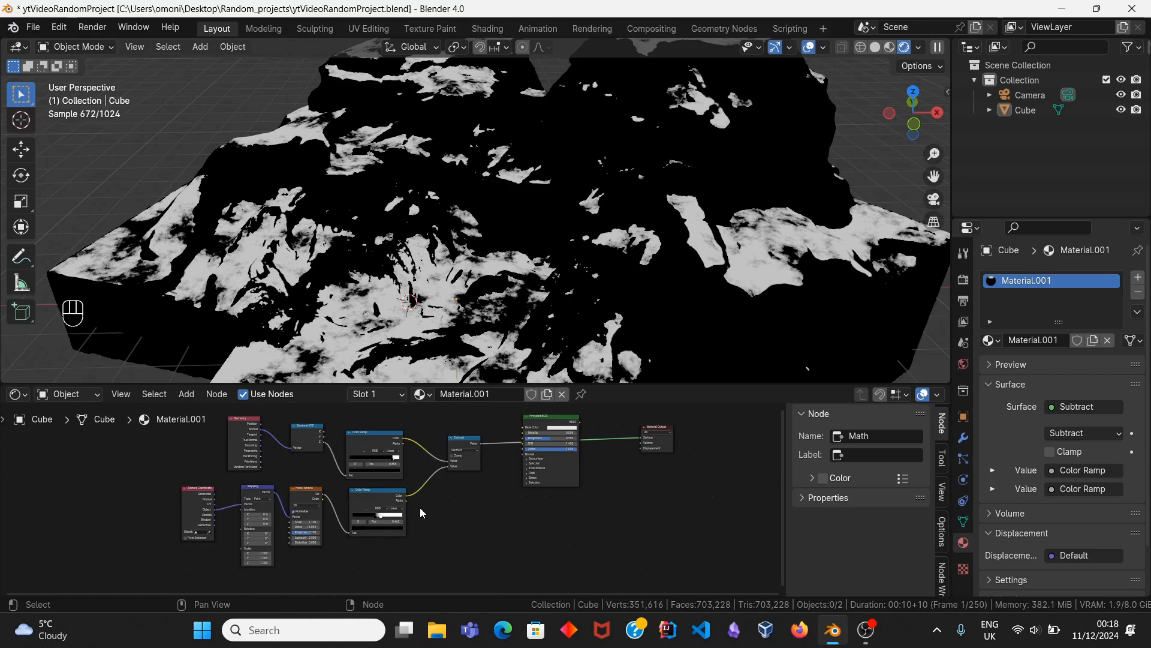
scroll(420, 507, "up", 2)
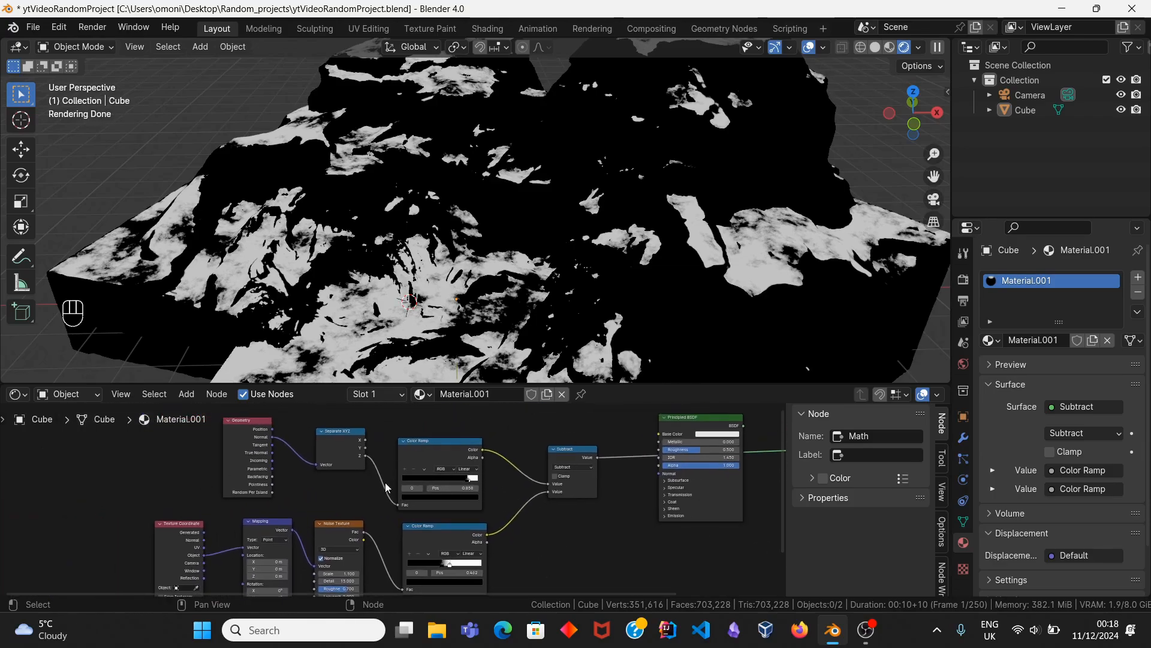
Step: Duplicate the Noise Texture, insert the copy between Geometry and Separate XYZ, and move both source nodes away from Separate XYZ
left_click(344, 531)
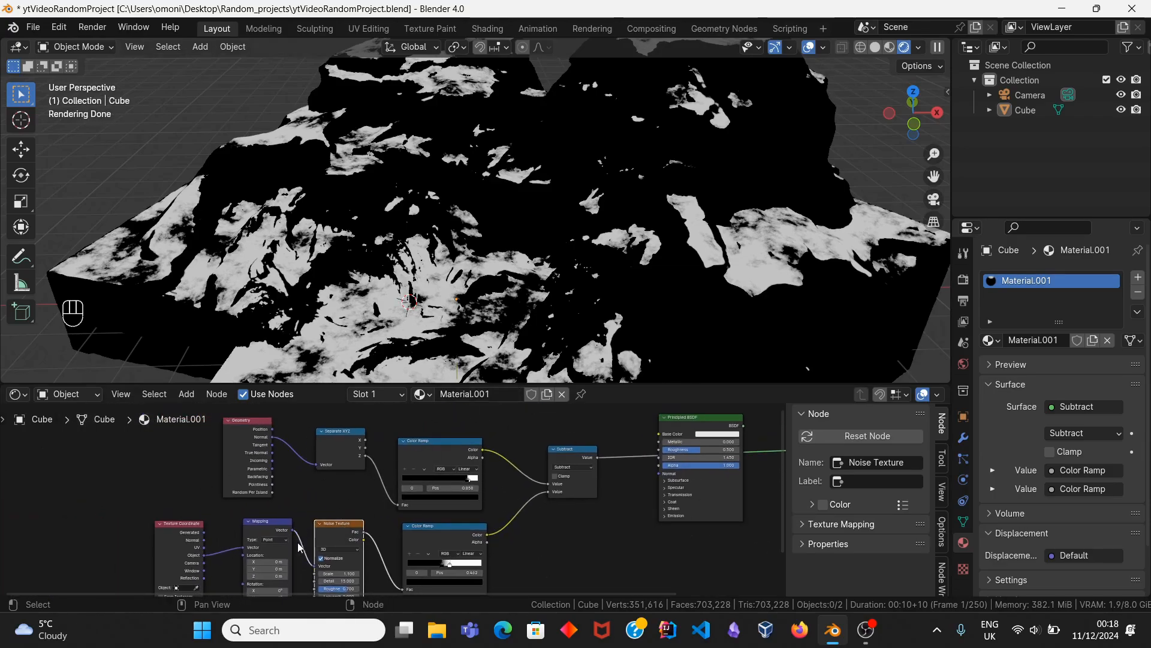
key("shift+d")
left_click(287, 433)
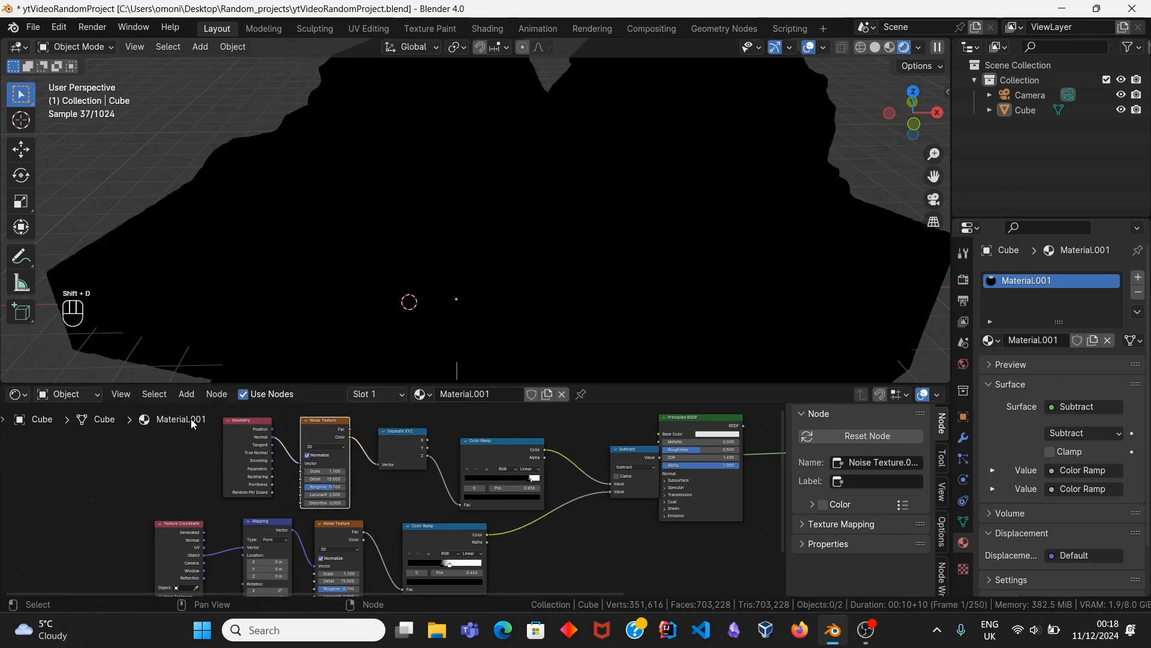
left_click_drag(192, 419, 319, 467)
key("g")
left_click(232, 427)
scroll(309, 455, "down", 1)
middle_click_drag(310, 455, 376, 511)
right_click_drag(311, 473, 268, 478, "ctrl+shift")
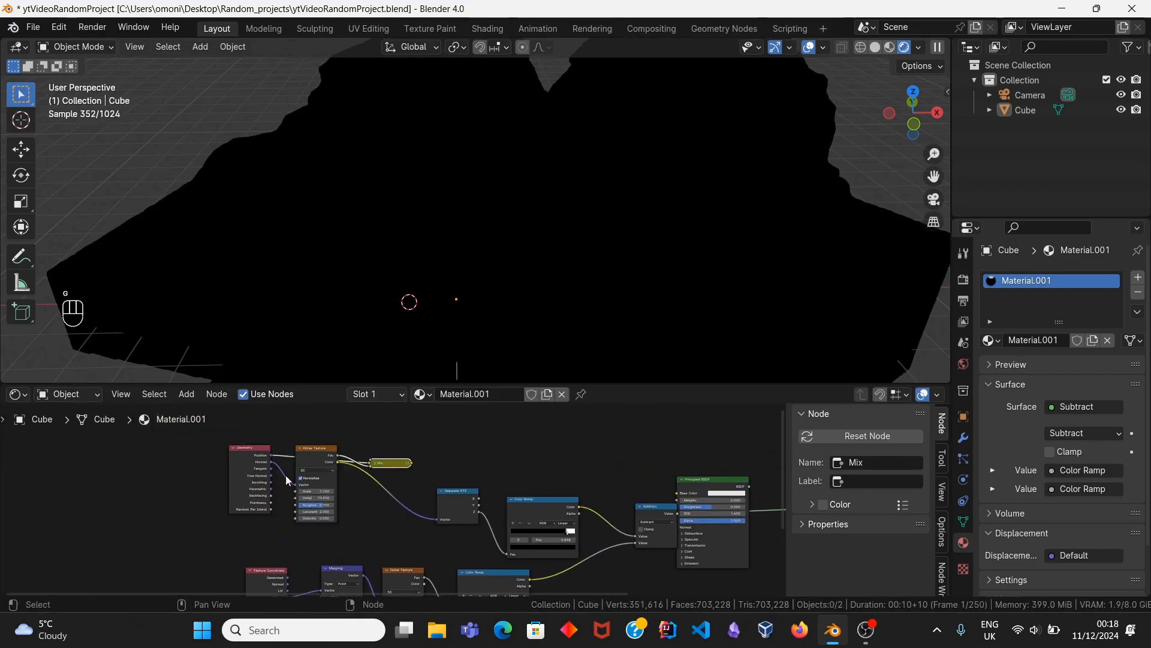
key("ctrl+x")
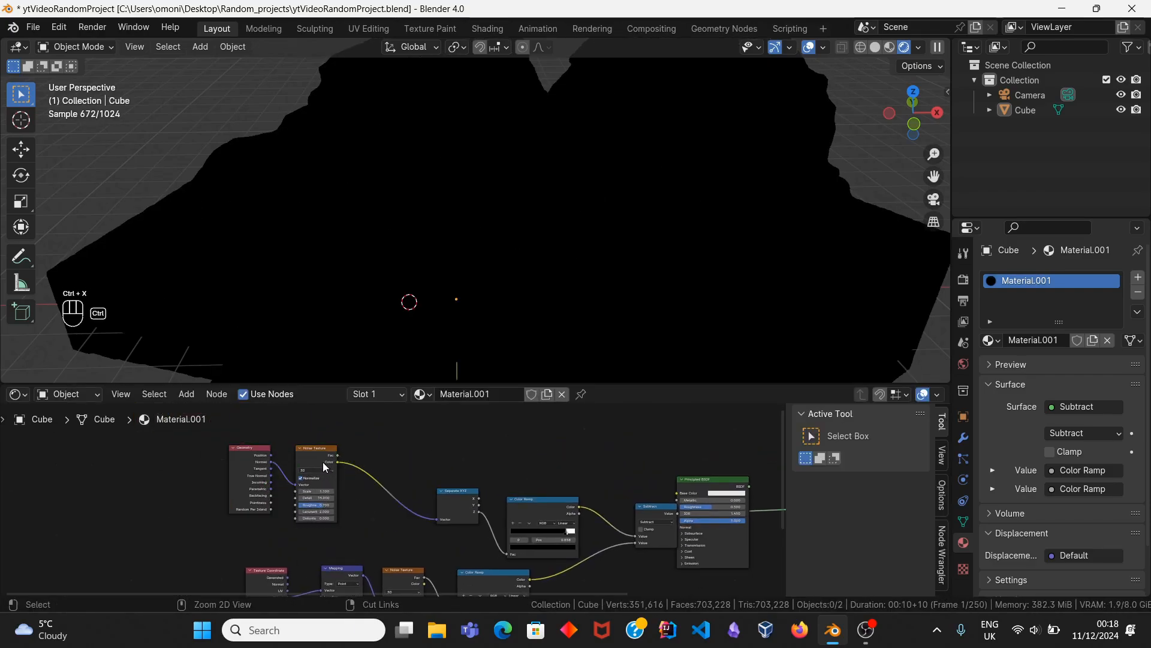
Step: Combine the duplicated Noise Texture and the Geometry node in a Mix node and expand the collapsed Mix node
key("ctrl+shift")
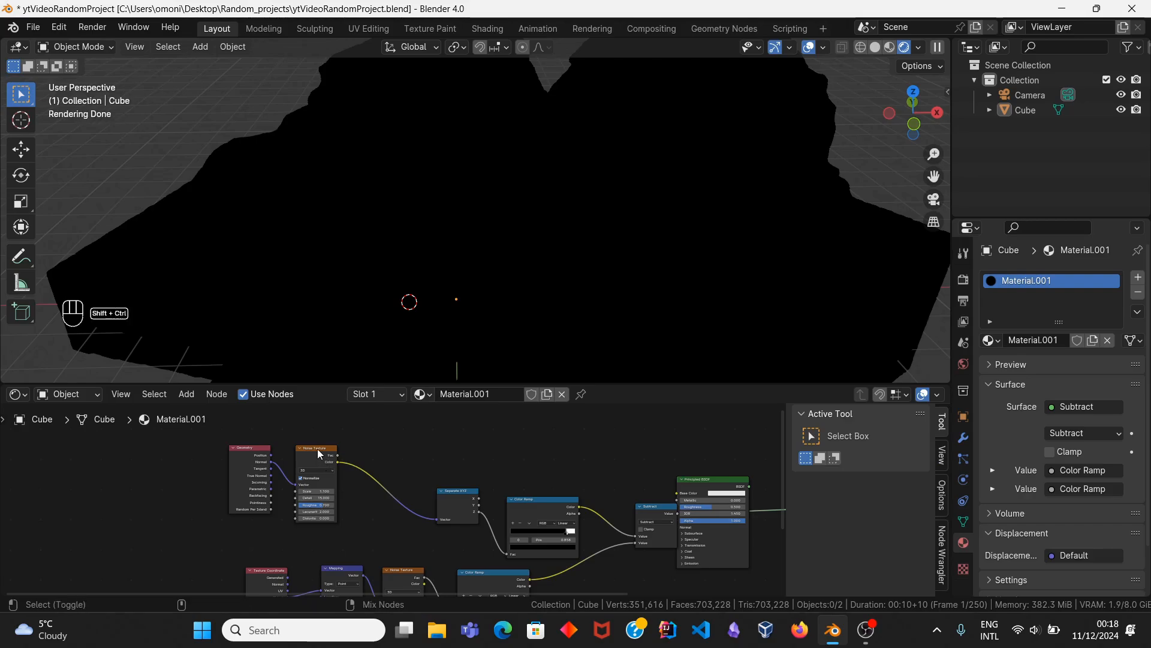
right_click_drag(317, 456, 248, 482, "ctrl+shift")
key("h")
scroll(396, 519, "up", 3)
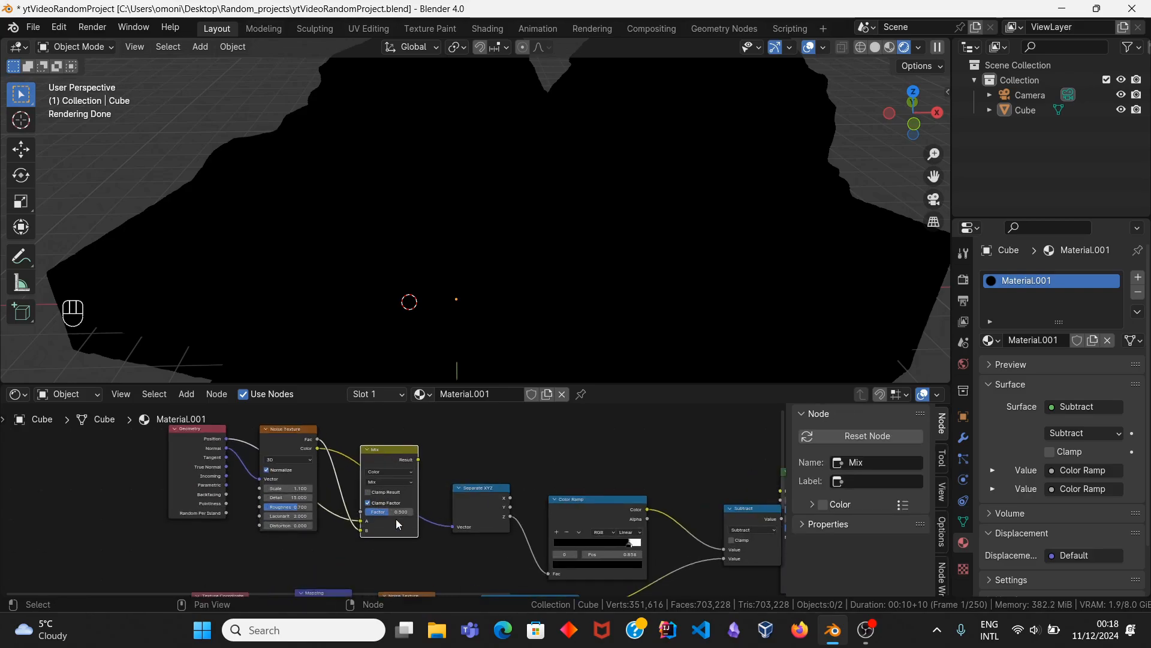
Step: Preview the Mix node, set its Factor to 0.260 and connect its Result to the Separate XYZ node's Vector
left_click(389, 437, "ctrl+shift")
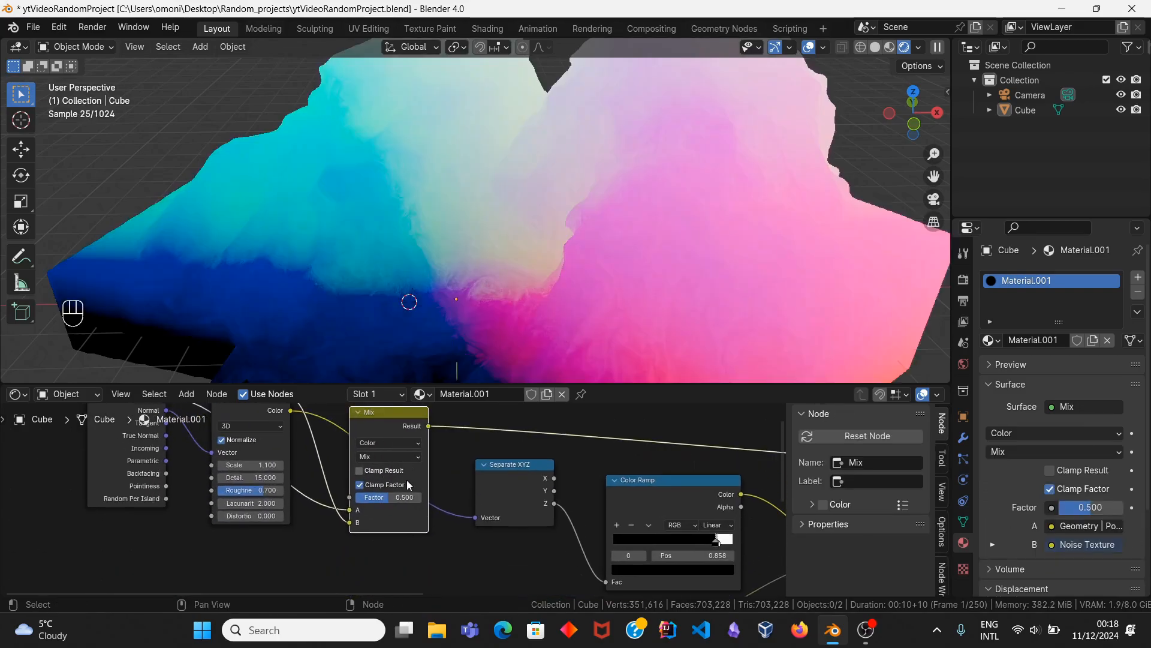
left_click_drag(392, 498, 373, 498)
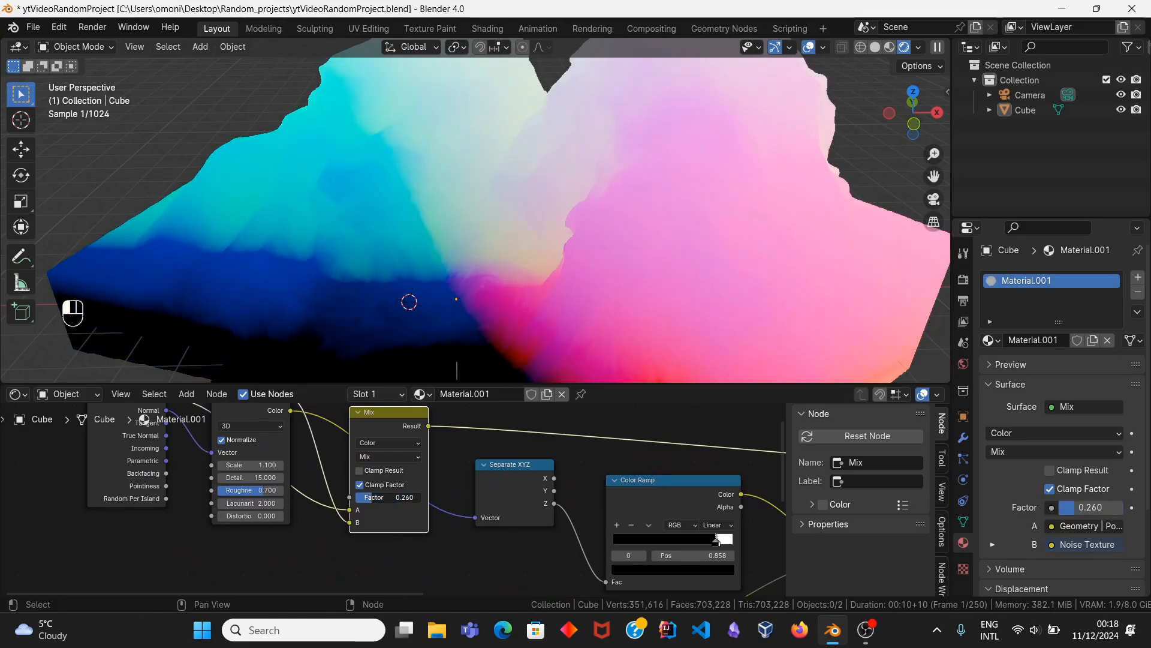
left_click_drag(428, 426, 476, 516)
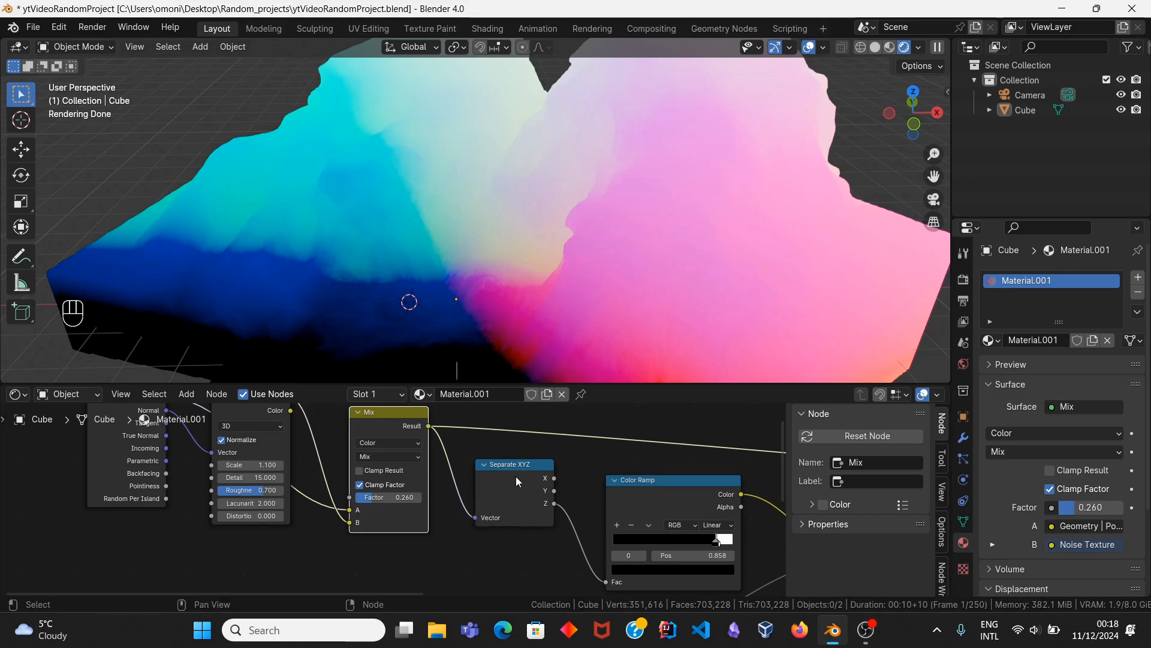
Step: Preview the Separate XYZ node's Z output and the Color Ramp after it on the whole terrain
left_click(495, 486, "ctrl+shift")
left_click(499, 494, "ctrl+shift")
left_click(520, 499, "ctrl+shift")
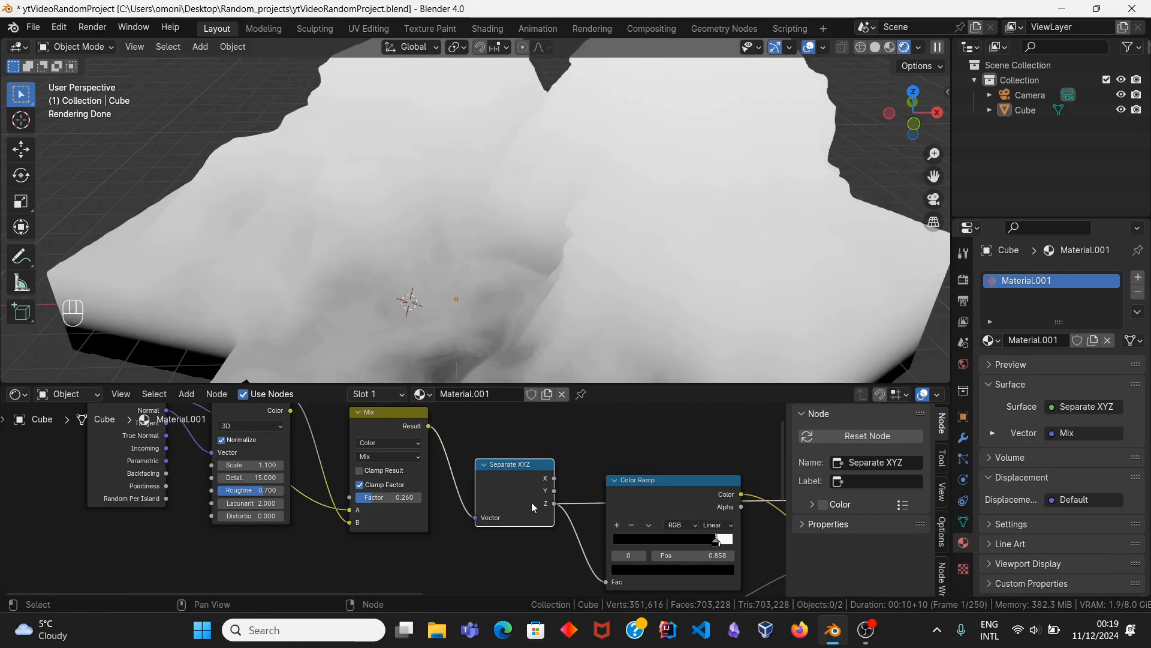
middle_click_drag(660, 489, 542, 452)
left_click(542, 452, "ctrl+shift")
middle_click_drag(353, 295, 379, 337)
scroll(419, 323, "down", 4)
scroll(542, 494, "down", 3)
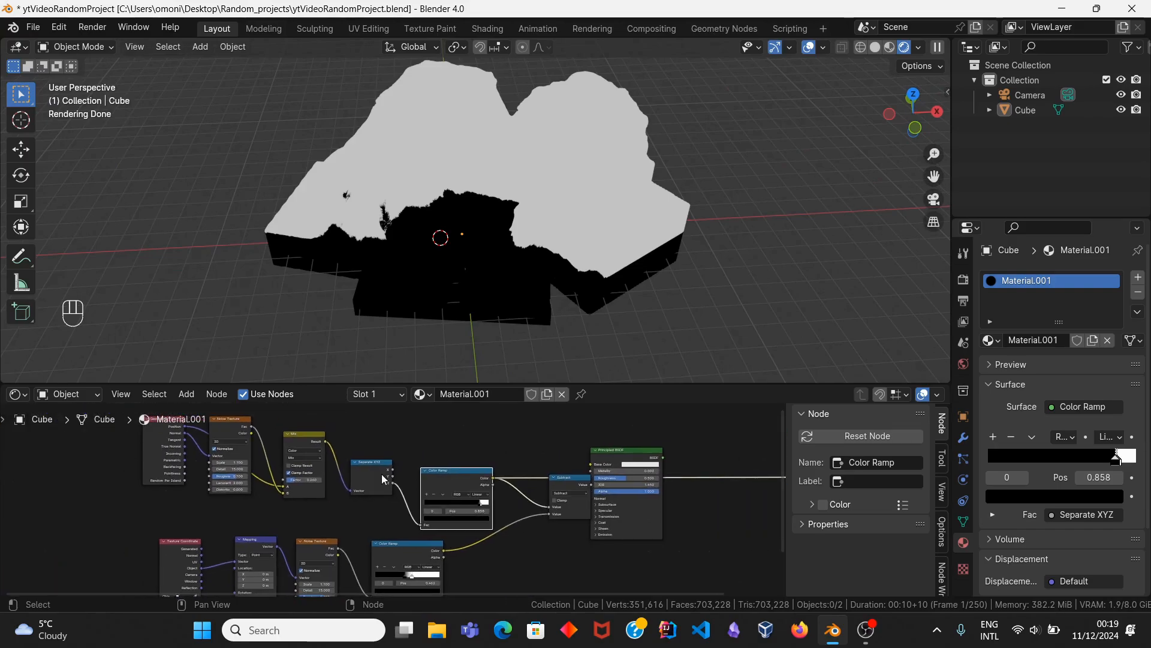
Step: Connect the Geometry node's Normal to the Mix node's A input and set the Mix Factor to 0.180
middle_click_drag(383, 477, 521, 508)
scroll(396, 498, "up", 2)
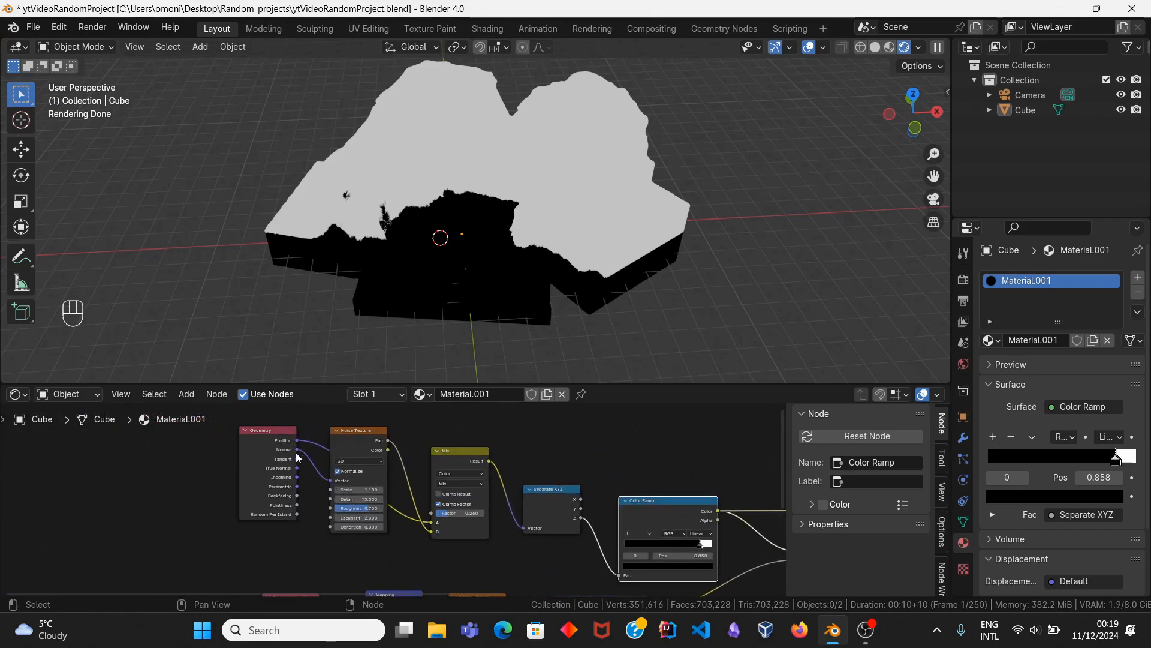
left_click_drag(299, 452, 432, 532)
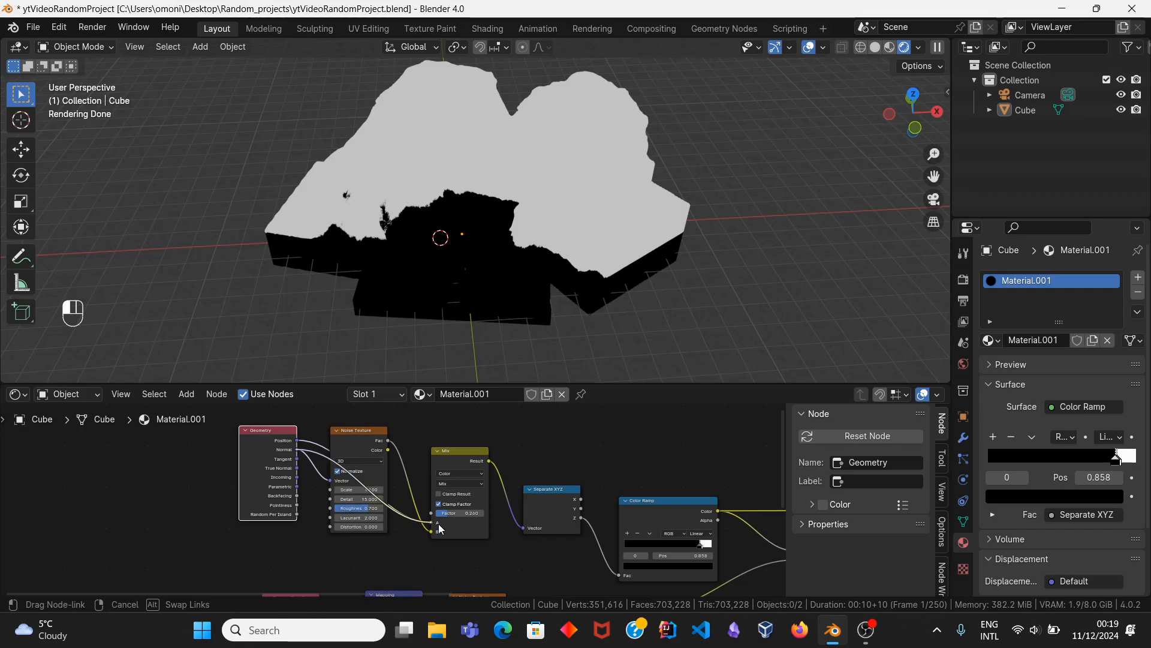
left_click_drag(435, 525, 435, 525)
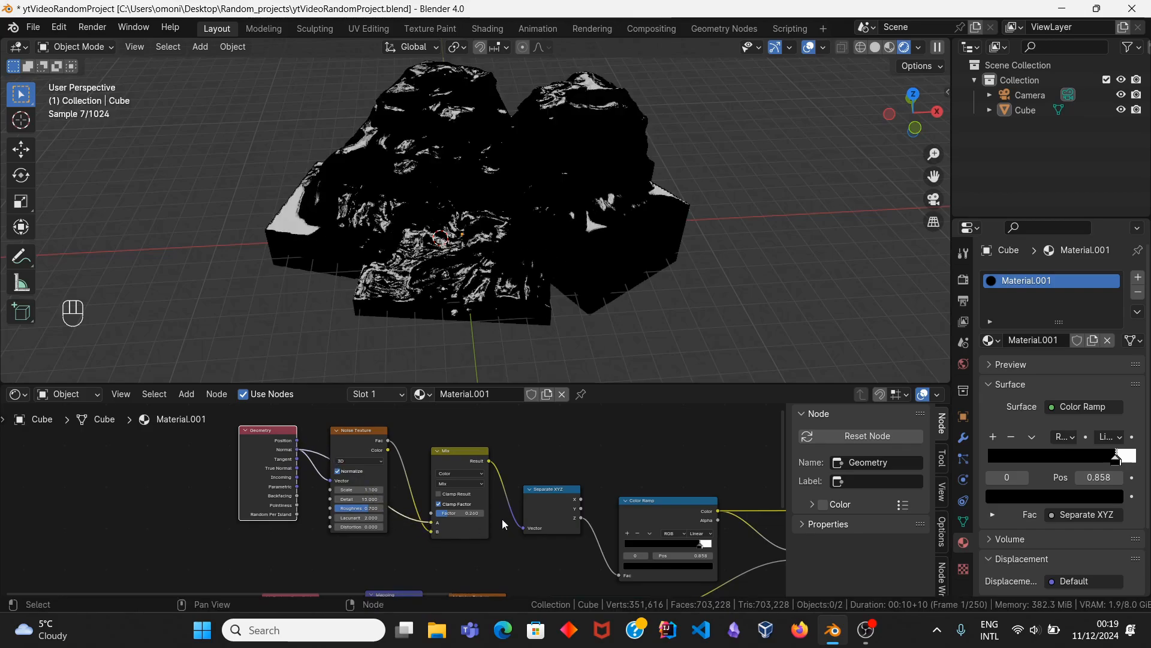
scroll(391, 507, "up", 1)
middle_click_drag(502, 523, 496, 489)
scroll(407, 311, "up", 6)
scroll(490, 493, "up", 3)
mouse_move(499, 500)
left_mouse_down()
mouse_move(512, 500)
mouse_move(493, 499)
left_mouse_up()
Step: Set the Roughness of the Noise Texture feeding the Mix node to 0.773
middle_click_drag(365, 502, 428, 517)
scroll(428, 517, "up", 4)
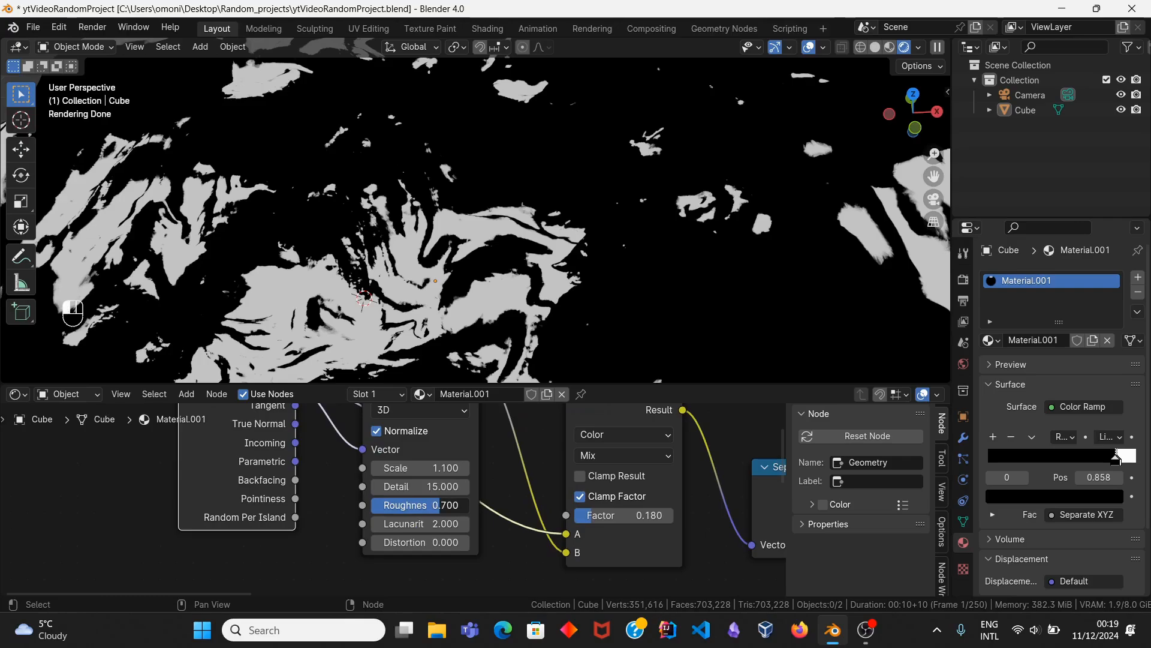
mouse_move(440, 506)
left_mouse_down()
mouse_move(425, 506)
mouse_move(447, 506)
left_mouse_up()
Step: Move the white stop of the Color Ramp after Separate XYZ to position 0.840
scroll(471, 510, "down", 4)
middle_click_drag(472, 510, 236, 511)
scroll(464, 527, "up", 3)
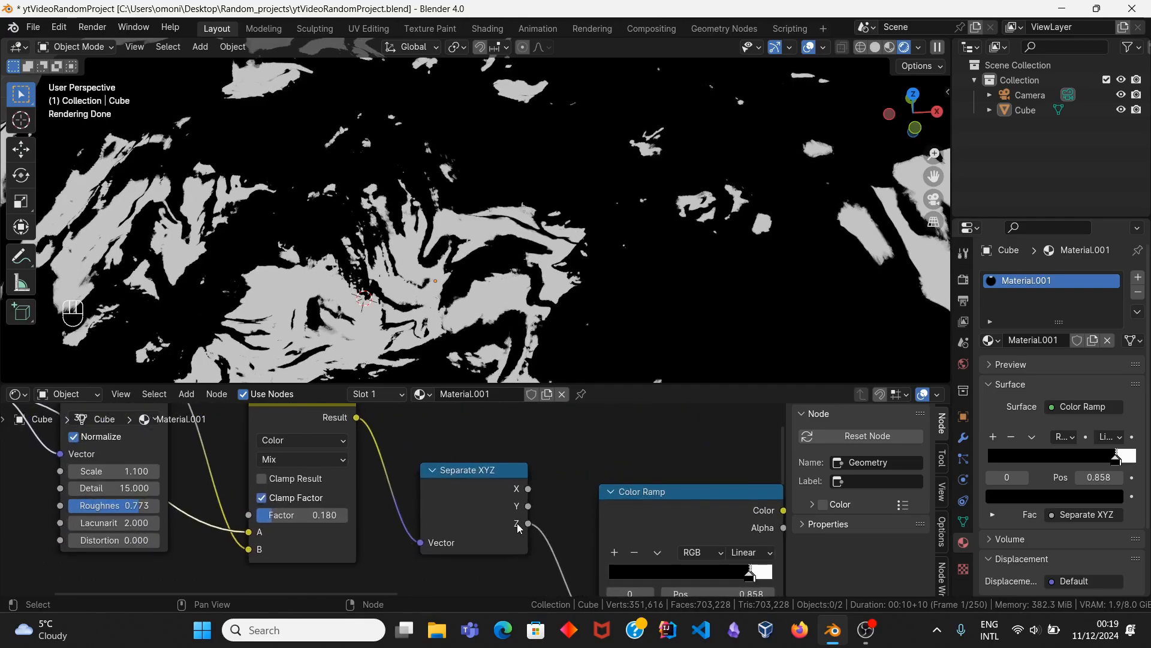
middle_click_drag(519, 527, 304, 433)
left_click(516, 480)
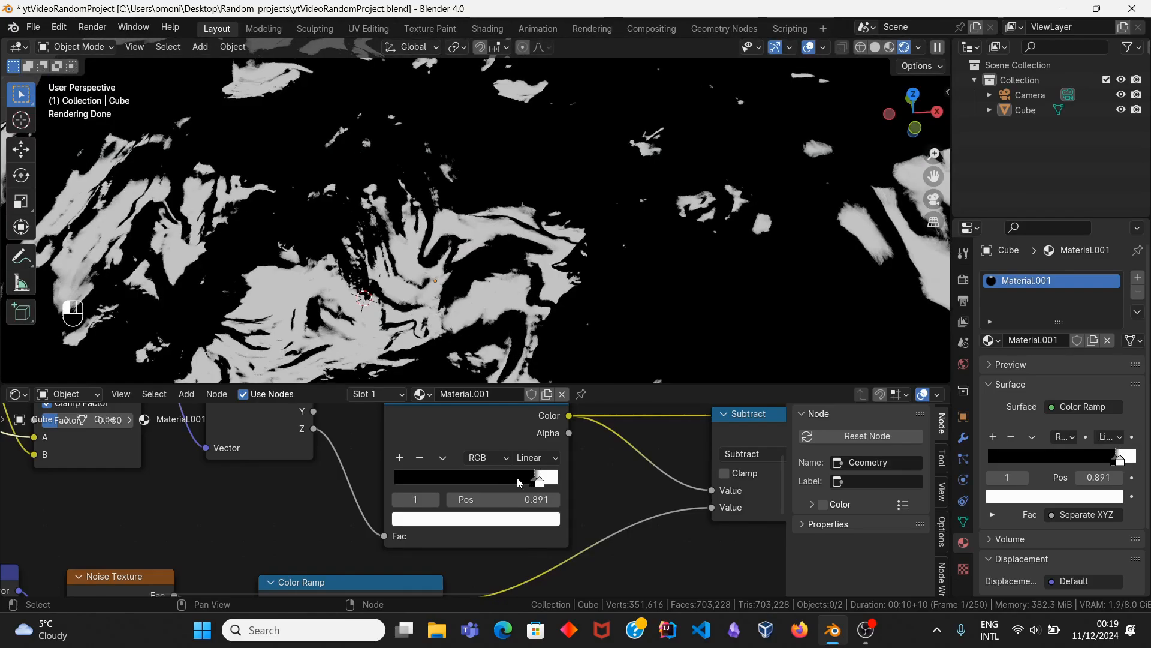
mouse_move(515, 480)
left_mouse_down()
mouse_move(486, 484)
mouse_move(528, 483)
left_mouse_up()
middle_click_drag(336, 228, 358, 281)
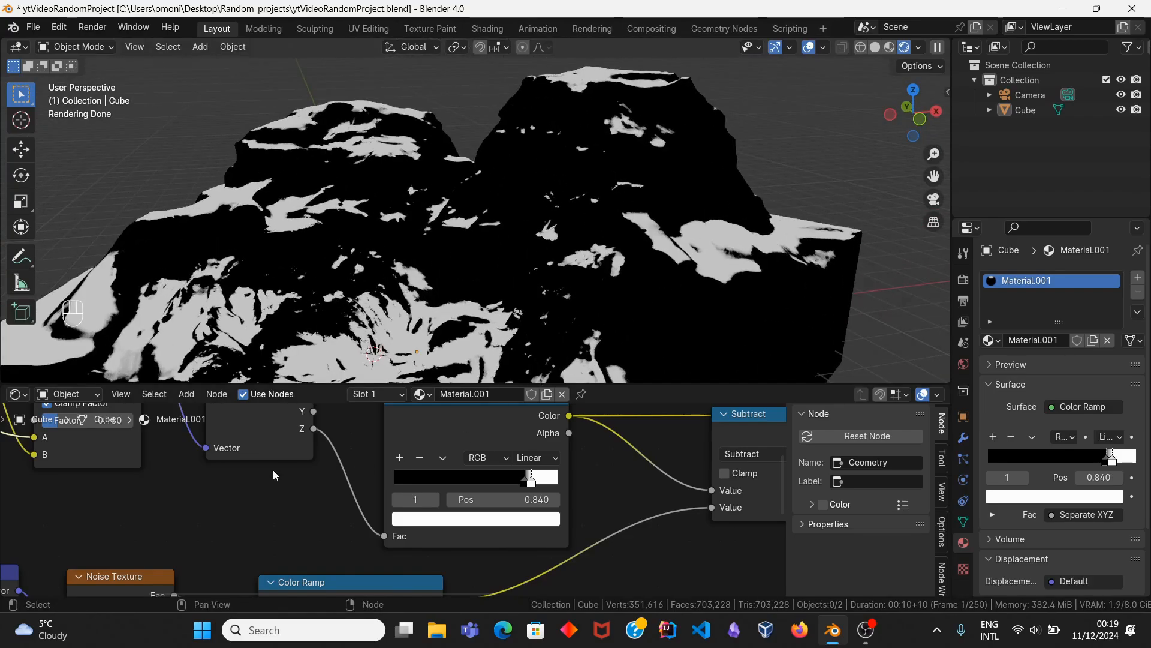
Step: Set the Mix node's Factor to 0.293 and the Scale of the Noise Texture feeding it to 5.400
scroll(273, 470, "up", 3)
middle_click_drag(139, 442, 441, 510)
left_click_drag(320, 480, 334, 479)
middle_click_drag(138, 434, 258, 454)
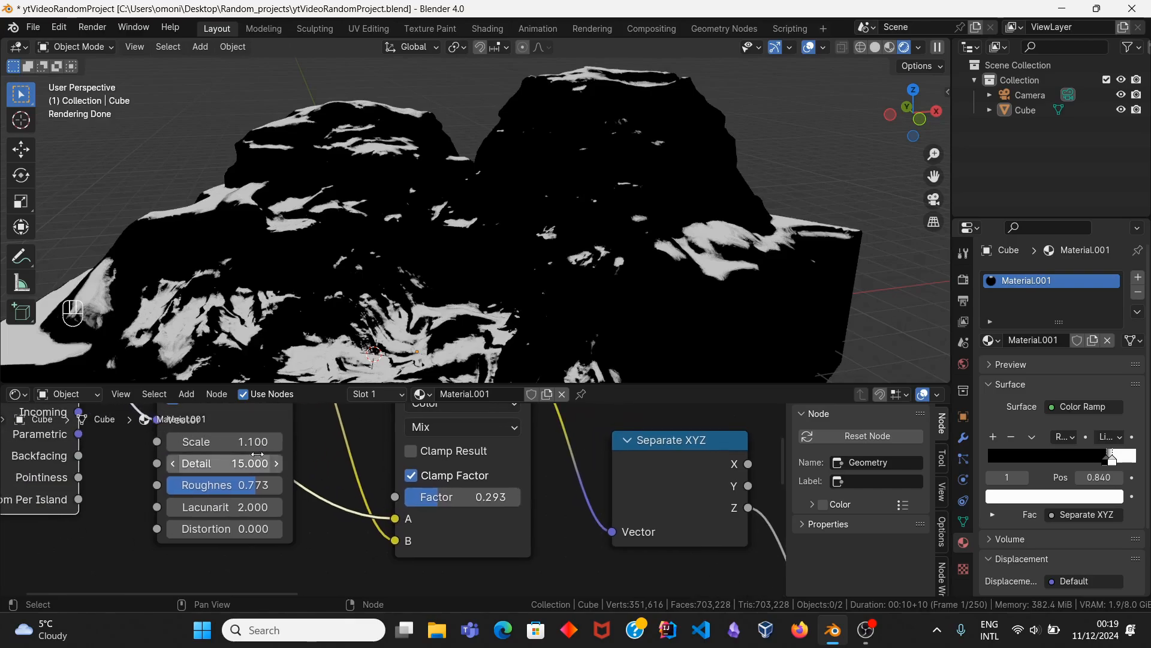
left_click_drag(257, 443, 315, 469)
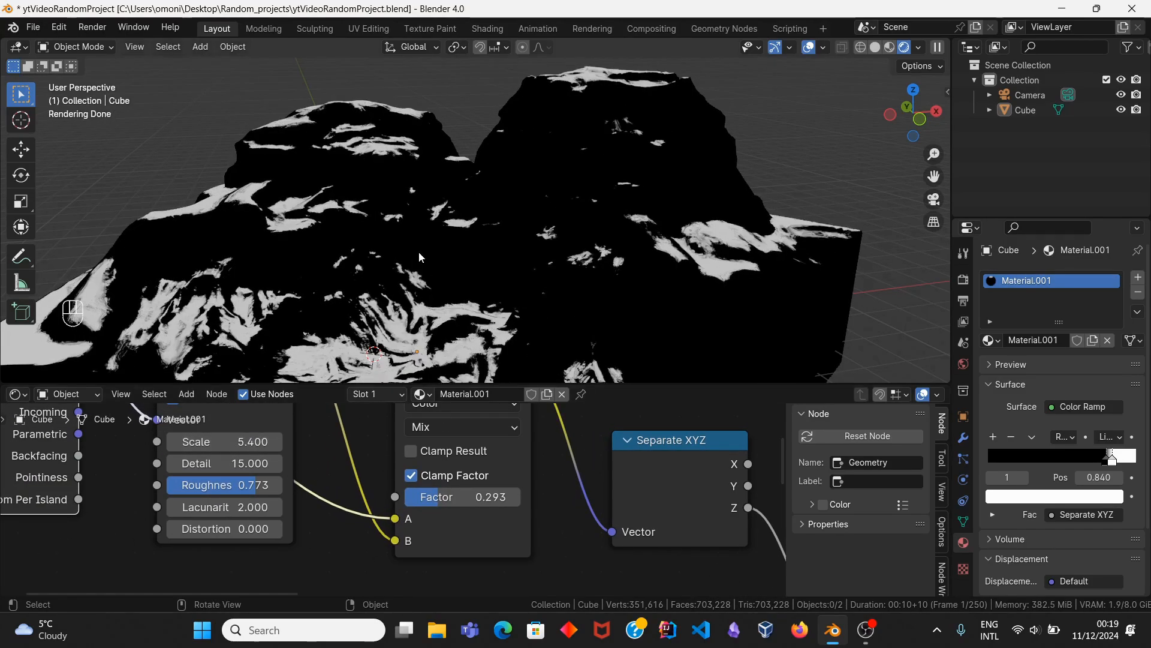
Step: Preview the Subtract node's combined mask on the terrain
scroll(606, 552, "down", 4)
middle_click_drag(607, 543, 463, 499)
left_click(502, 480, "ctrl+shift")
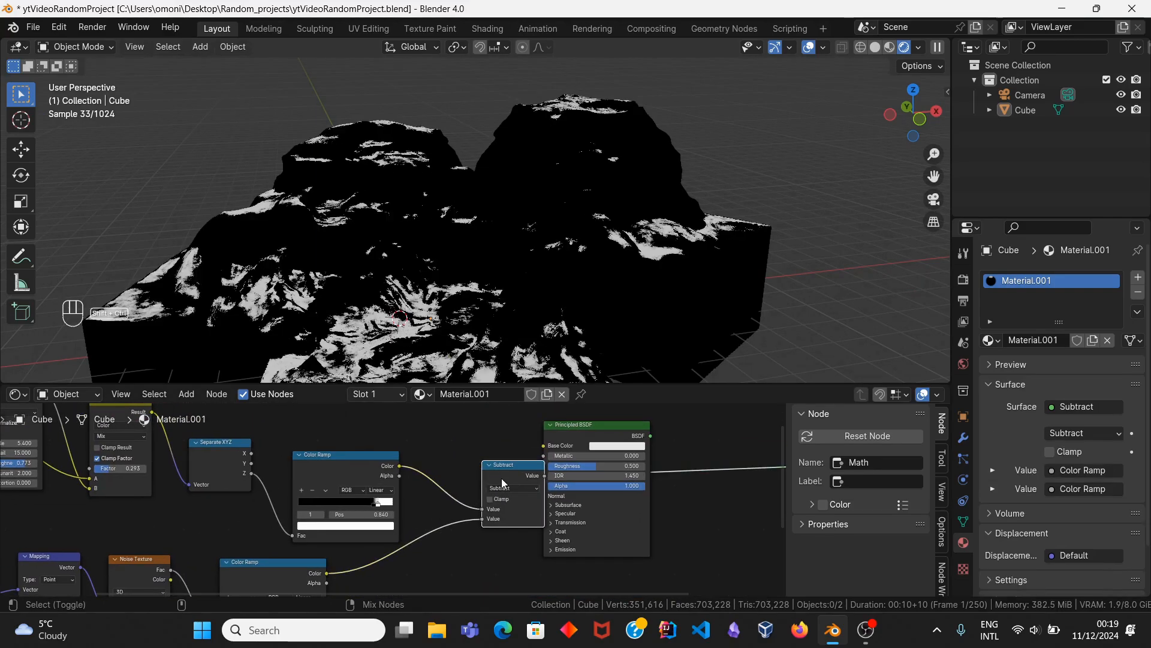
Step: Move all the mask nodes up to Subtract well away from the Principled BSDF to make room for shaders
scroll(258, 509, "down", 3)
left_click_drag(116, 438, 577, 607)
key("g")
key("g")
left_click(481, 535)
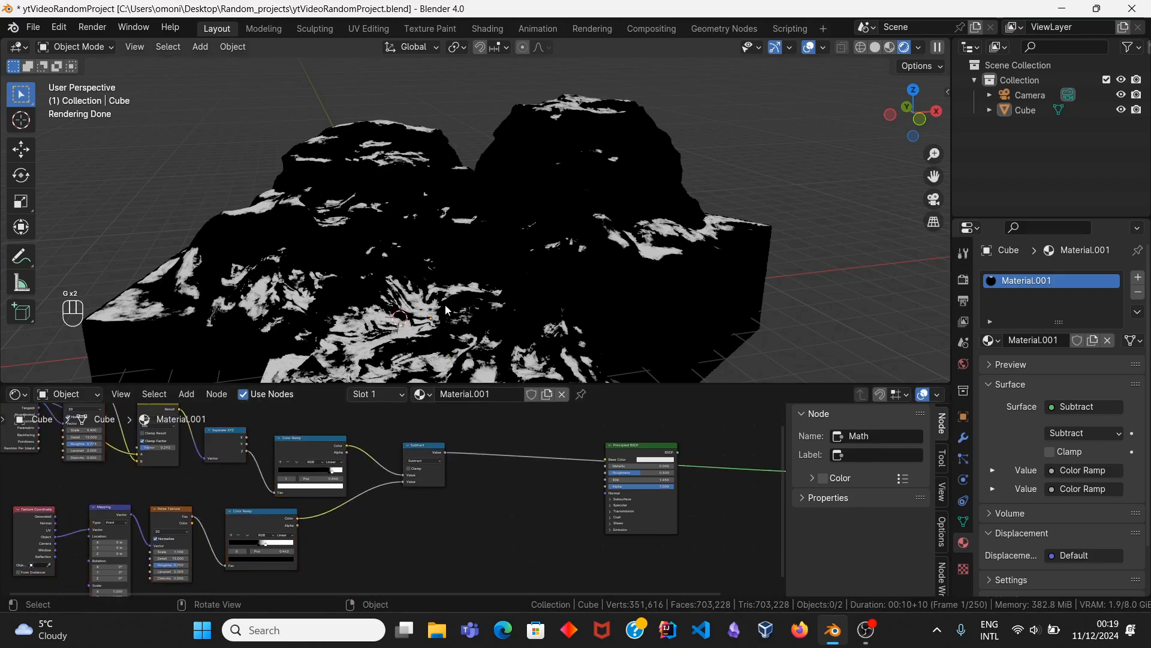
scroll(339, 497, "down", 4)
middle_click_drag(340, 497, 478, 530)
left_click_drag(174, 448, 558, 597)
middle_click_drag(513, 505, 505, 464)
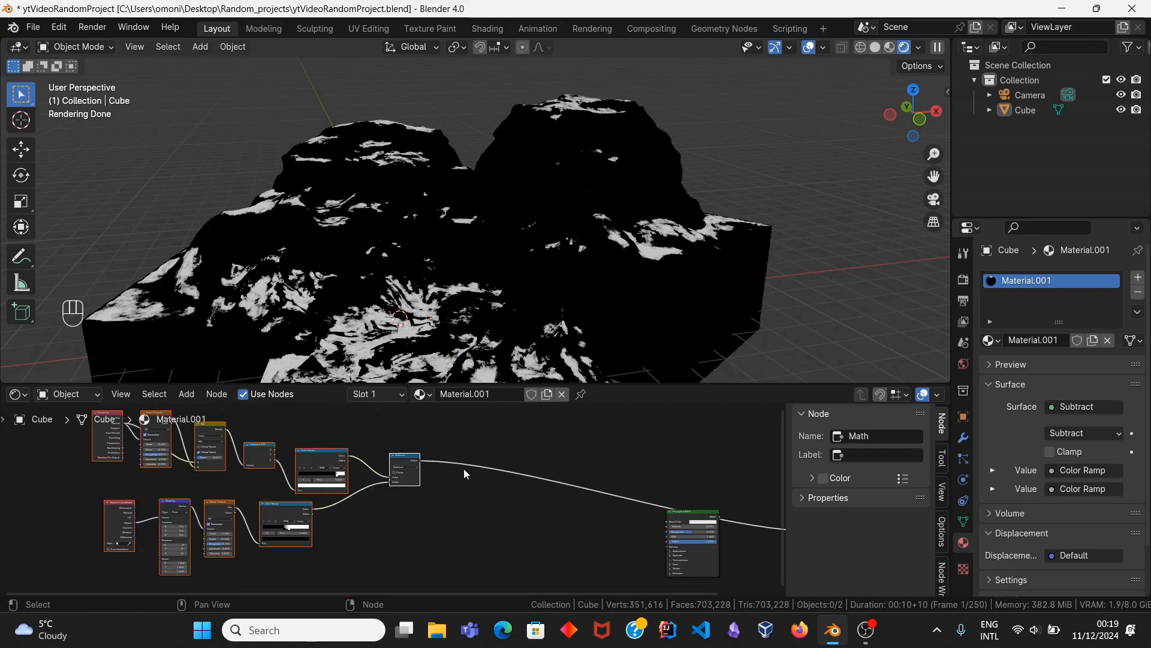
Step: Inspect the mask on the terrain from several angles and move the Principled BSDF node closer to Subtract
middle_click_drag(554, 501, 452, 516)
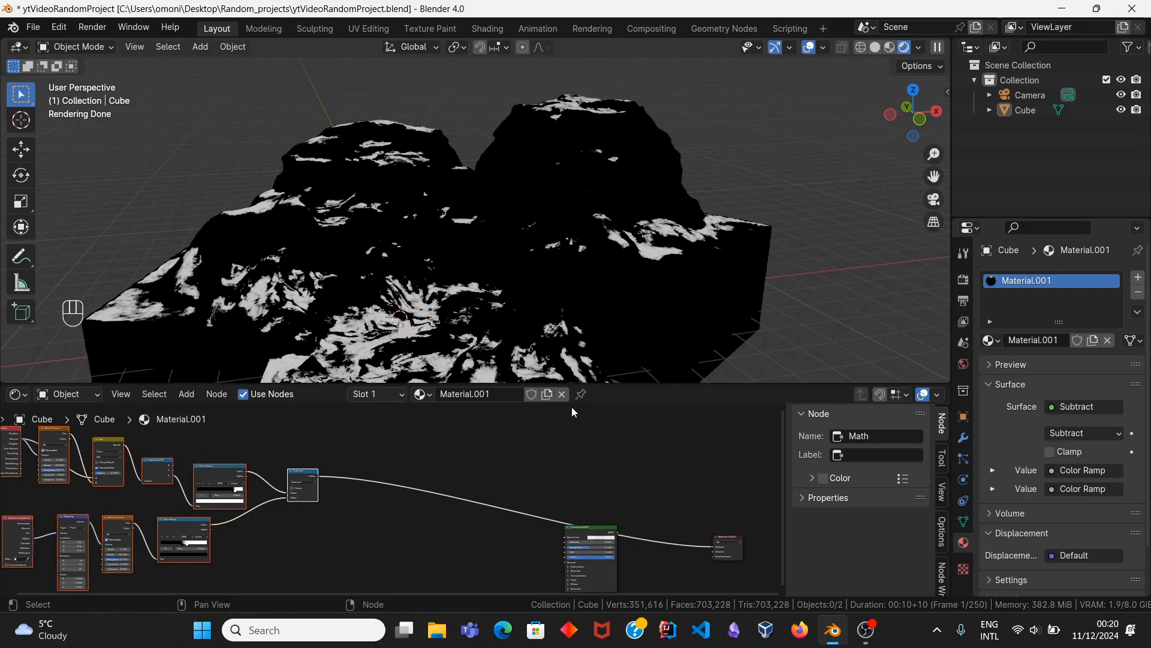
middle_click_drag(477, 331, 439, 157)
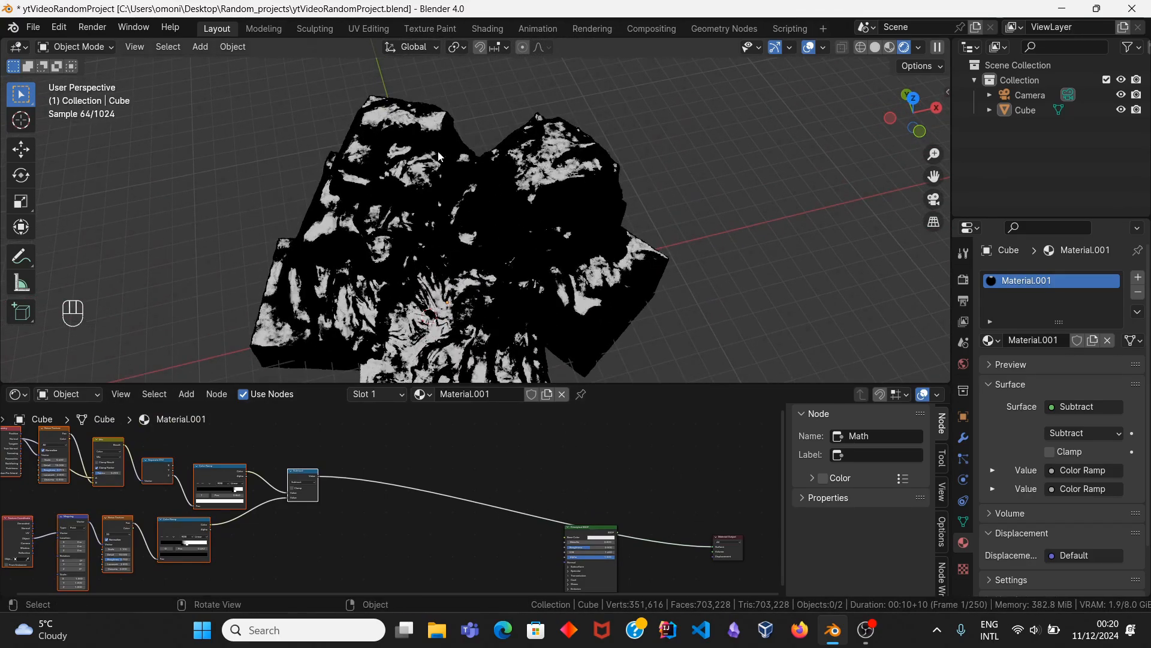
middle_click_drag(510, 331, 503, 255)
scroll(503, 270, "up", 3)
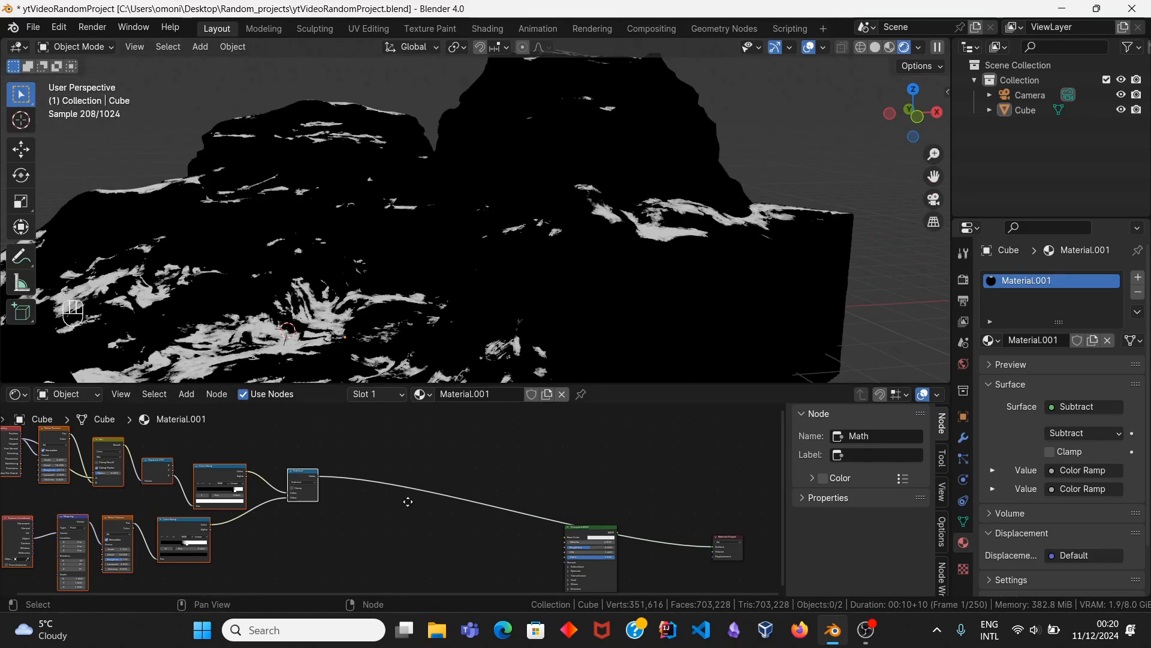
middle_click_drag(408, 502, 380, 563)
scroll(448, 489, "up", 4)
left_click(531, 543)
key("g")
left_click(368, 547)
Step: Add a Diffuse BSDF node above the Principled BSDF
key("shift+a")
type("d")
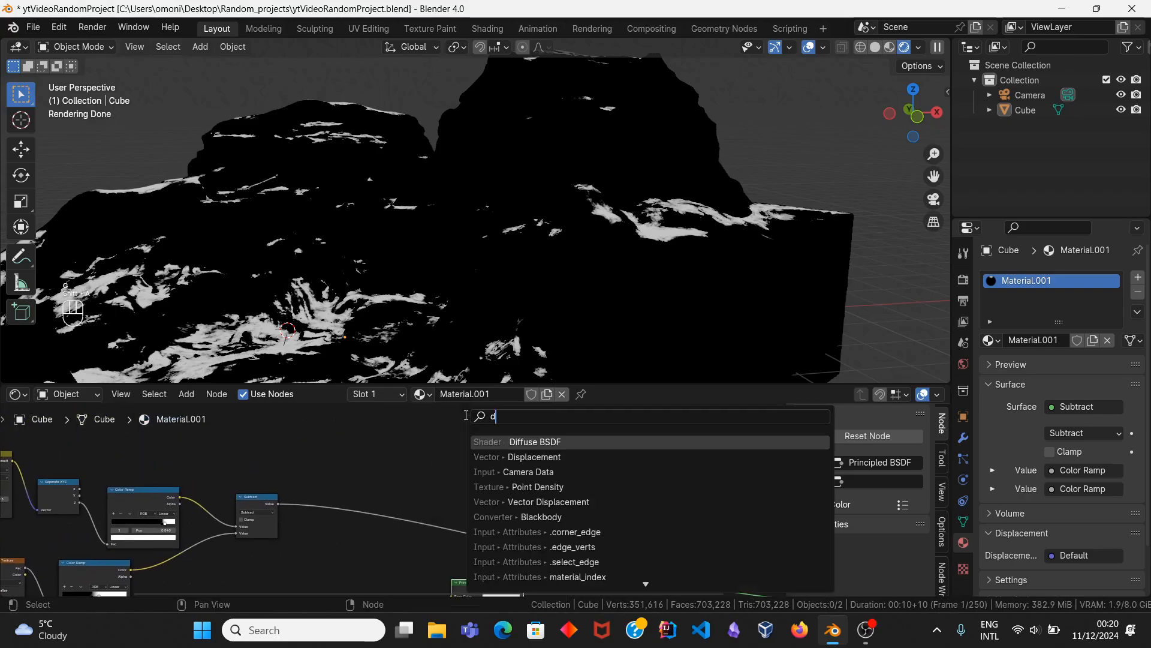
left_click(509, 442)
left_click(420, 467)
Step: Set the Diffuse BSDF's Color to a dark olive green for the grass
scroll(459, 518, "up", 6)
left_click(482, 471)
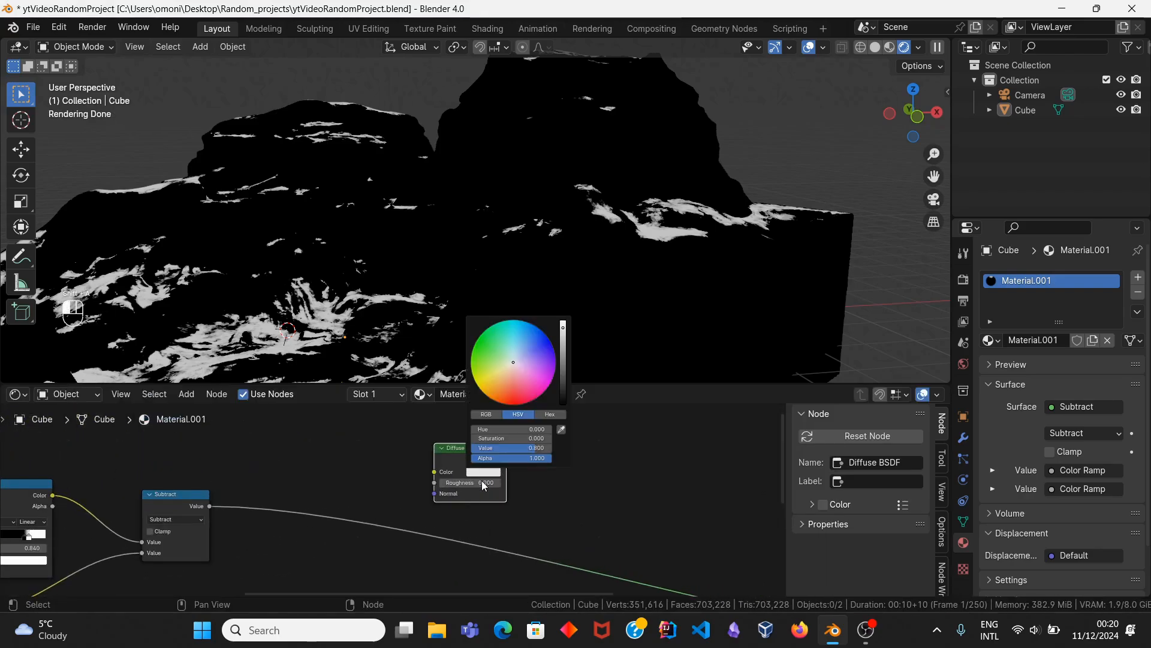
left_click(473, 473)
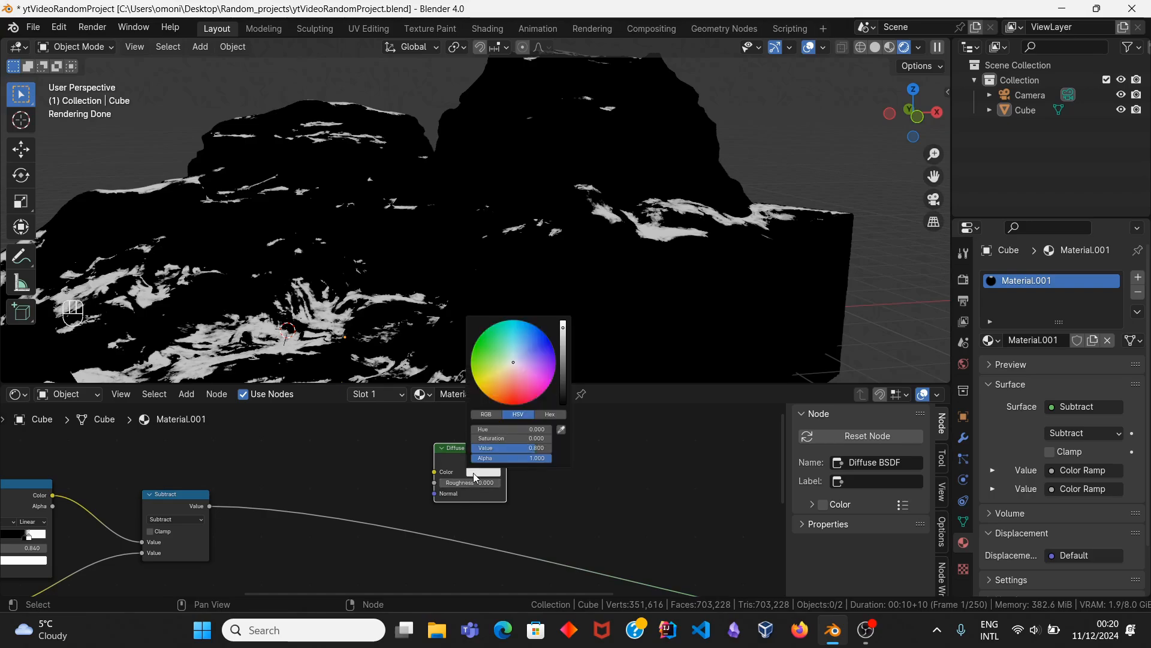
left_click(486, 361)
left_click_drag(563, 348, 562, 355)
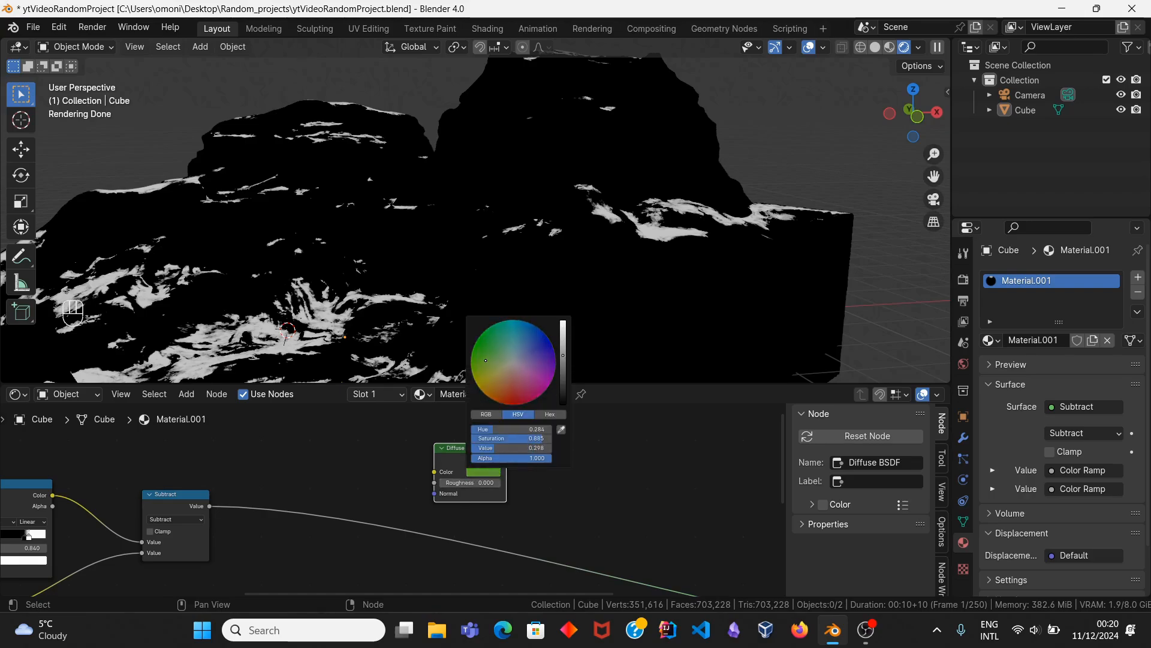
left_click(489, 361)
Step: Combine the Diffuse BSDF and Principled BSDF in a Mix Shader and connect the Subtract node's Value to its Fac
scroll(427, 501, "down", 3)
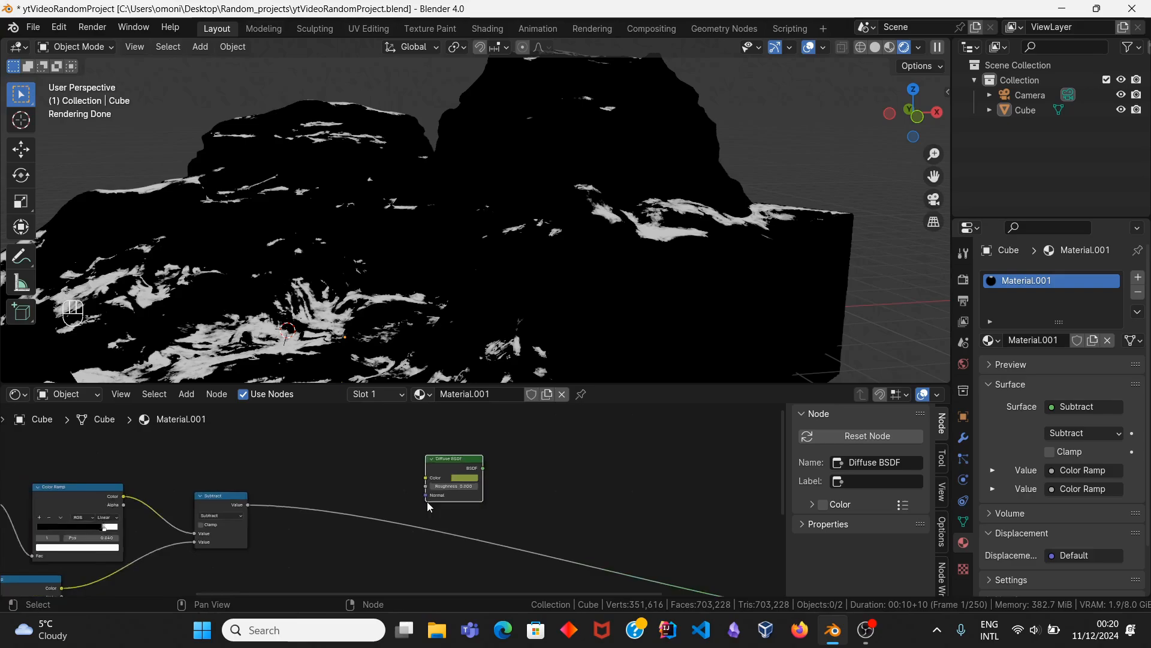
right_click_drag(460, 580, 435, 490, "ctrl+shift")
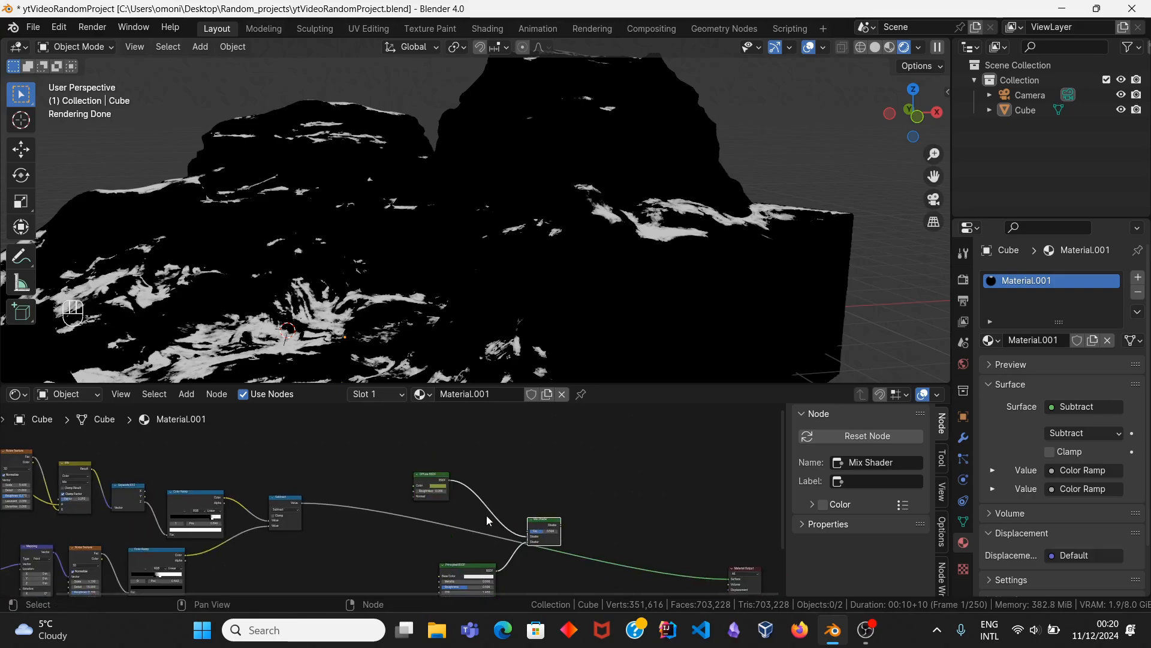
left_click_drag(304, 505, 529, 530)
middle_click_drag(478, 546, 469, 539)
scroll(488, 510, "up", 2)
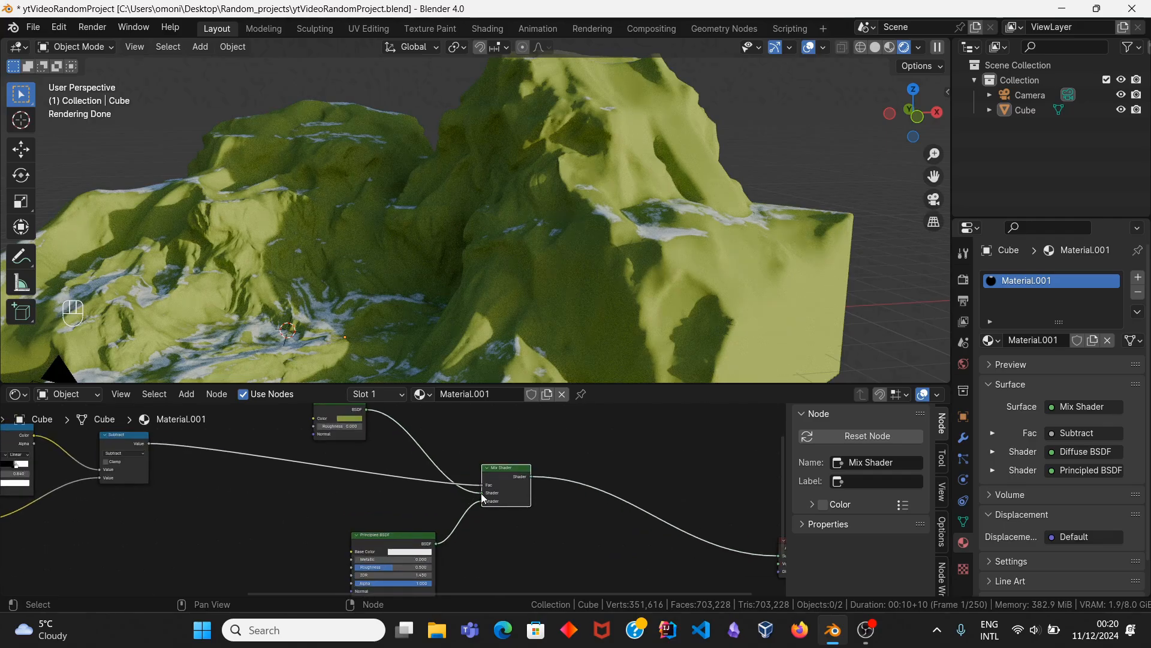
Step: Swap the Mix Shader's inputs so the Principled BSDF is the first shader and the Diffuse BSDF the second
mouse_move(482, 496)
left_mouse_down()
mouse_move(437, 541)
mouse_move(479, 494)
left_mouse_up()
mouse_move(352, 315)
middle_mouse_down()
mouse_move(382, 326)
mouse_move(346, 323)
middle_mouse_up()
scroll(373, 330, "down", 3)
Step: Set the Principled BSDF's Base Color to a dark bluish grey for the rock
left_click(429, 550)
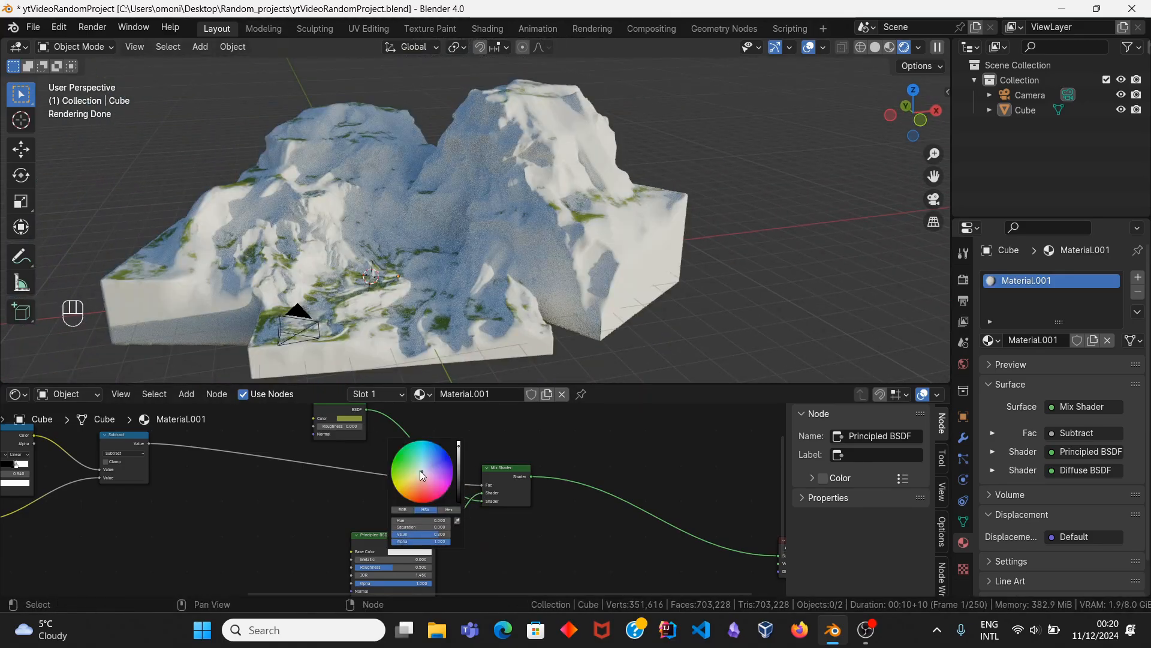
left_click_drag(421, 471, 459, 454)
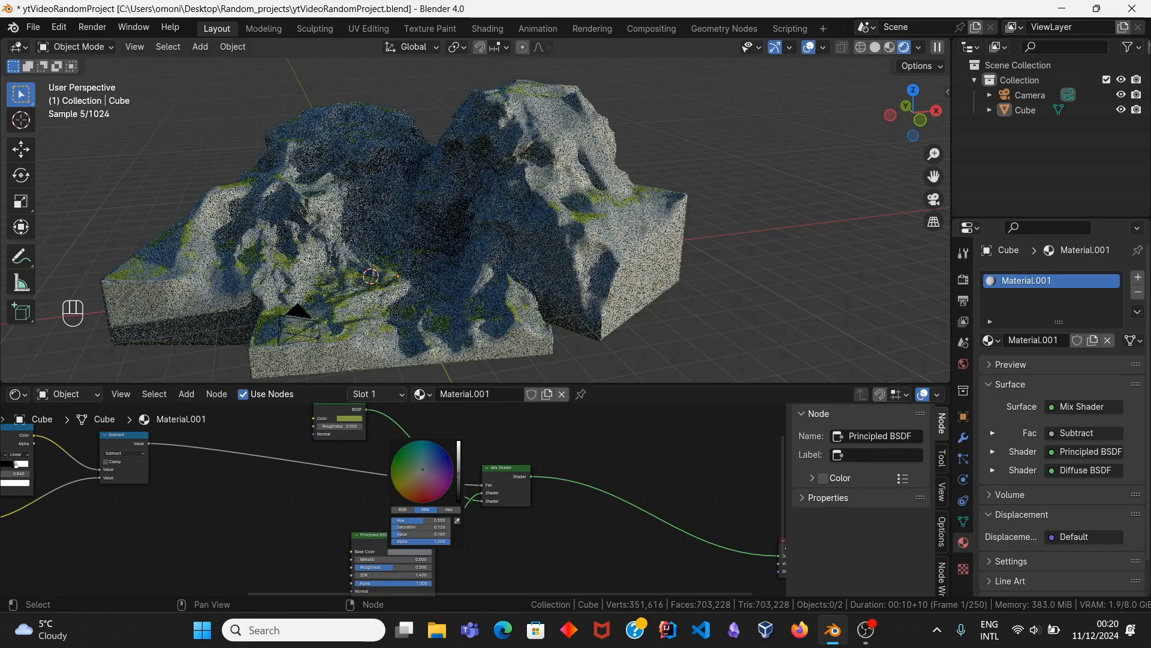
middle_click_drag(440, 215, 461, 246)
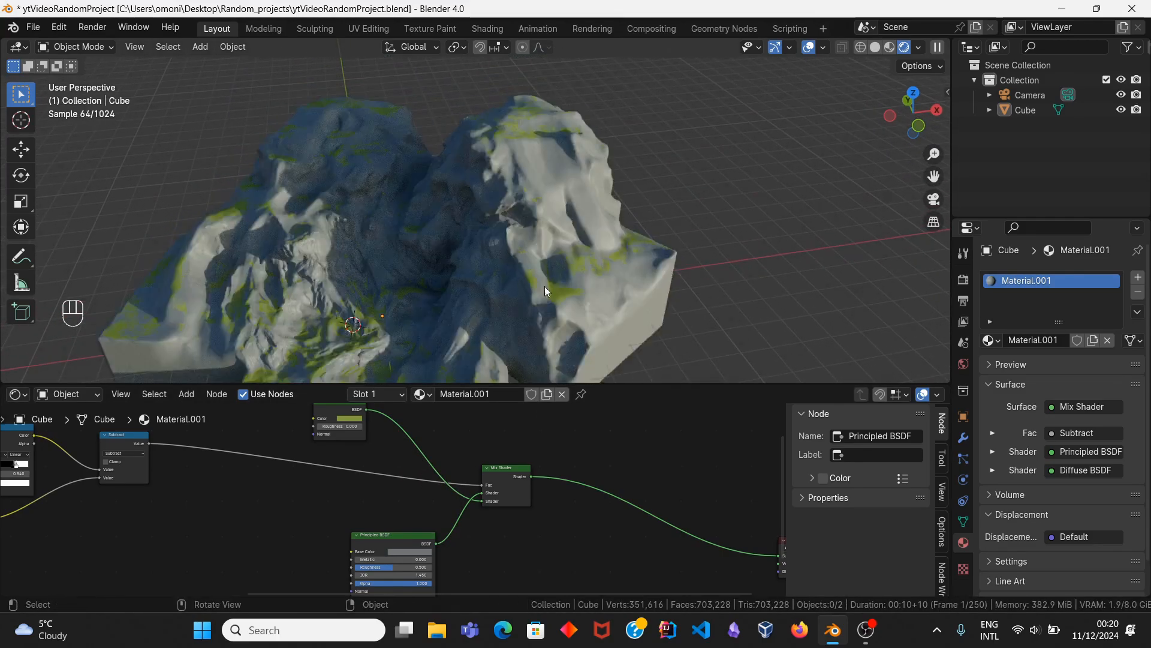
Step: Switch the Color Ramp after Separate XYZ to Constant interpolation, preview it and move its white stop to 0.702
middle_click_drag(284, 449, 493, 515)
scroll(335, 521, "up", 2)
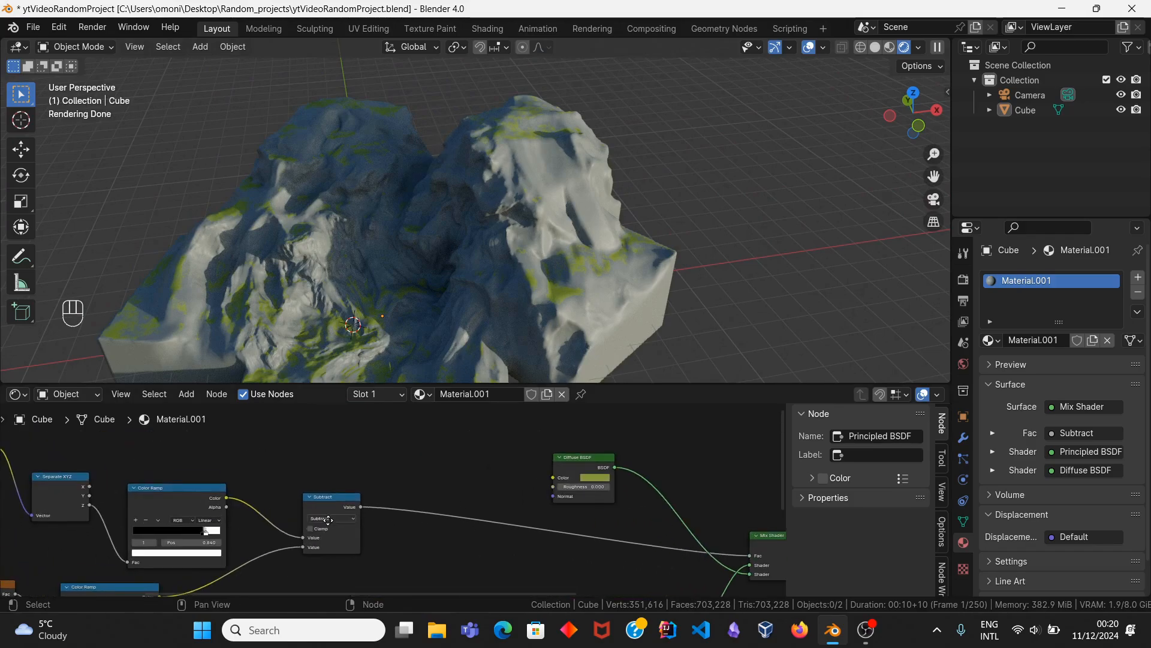
middle_click_drag(233, 532, 408, 486)
scroll(403, 487, "up", 8)
left_click_drag(364, 478, 314, 483)
left_click(336, 480)
left_click(377, 458)
left_click(395, 562)
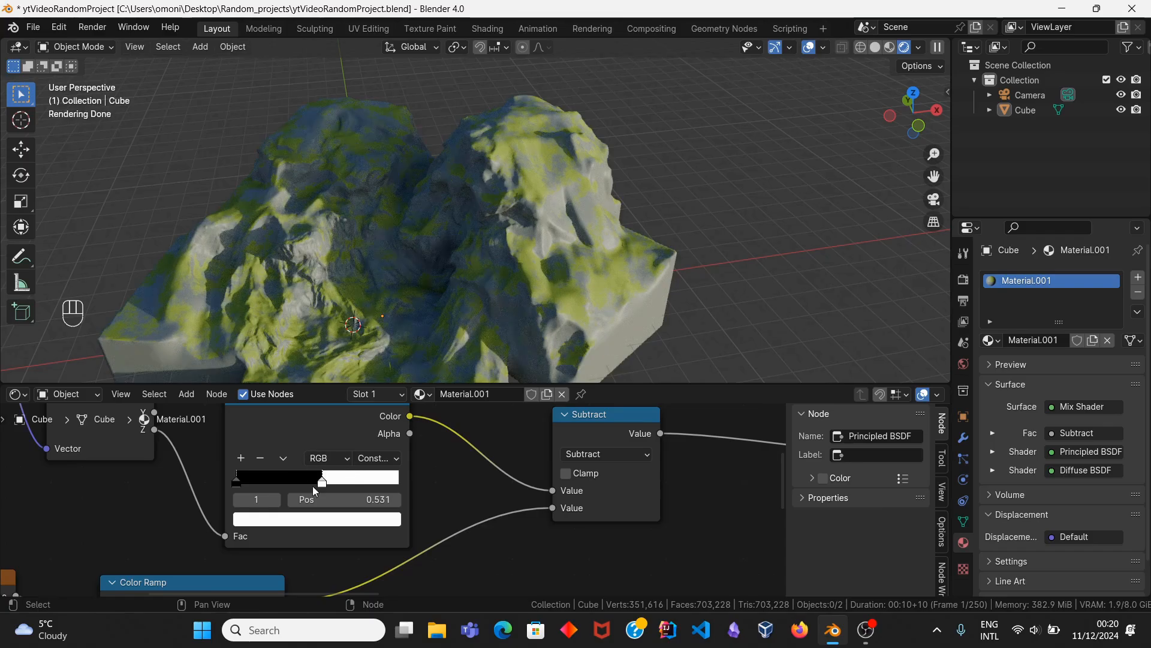
left_click(332, 430, "ctrl+shift")
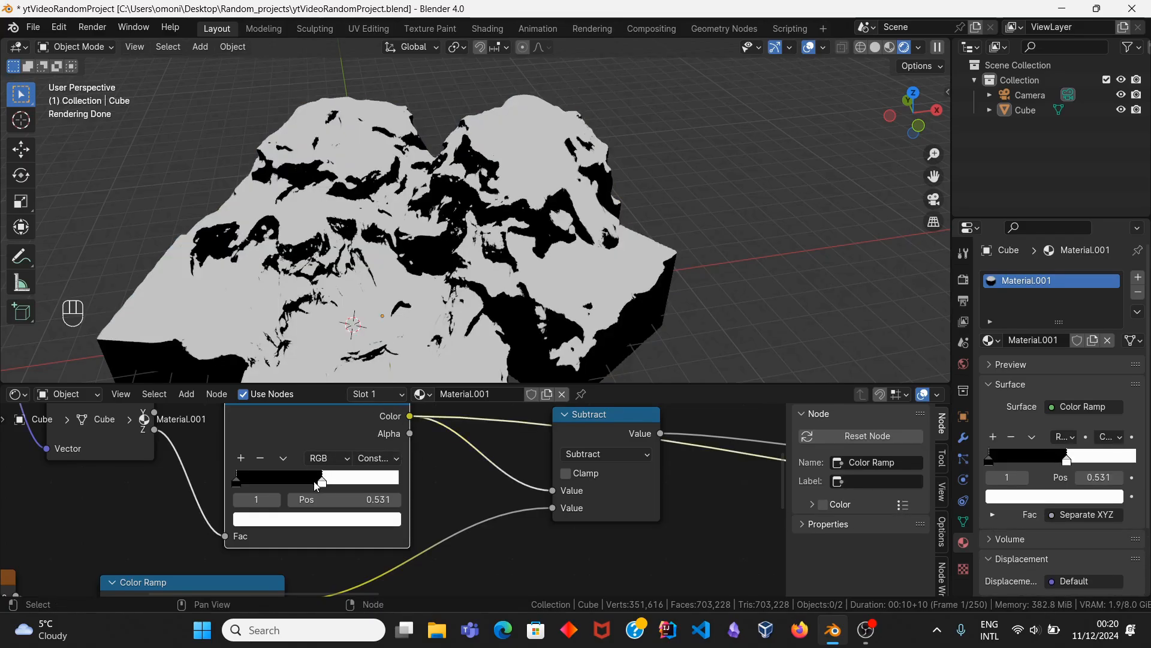
left_click_drag(316, 486, 350, 483)
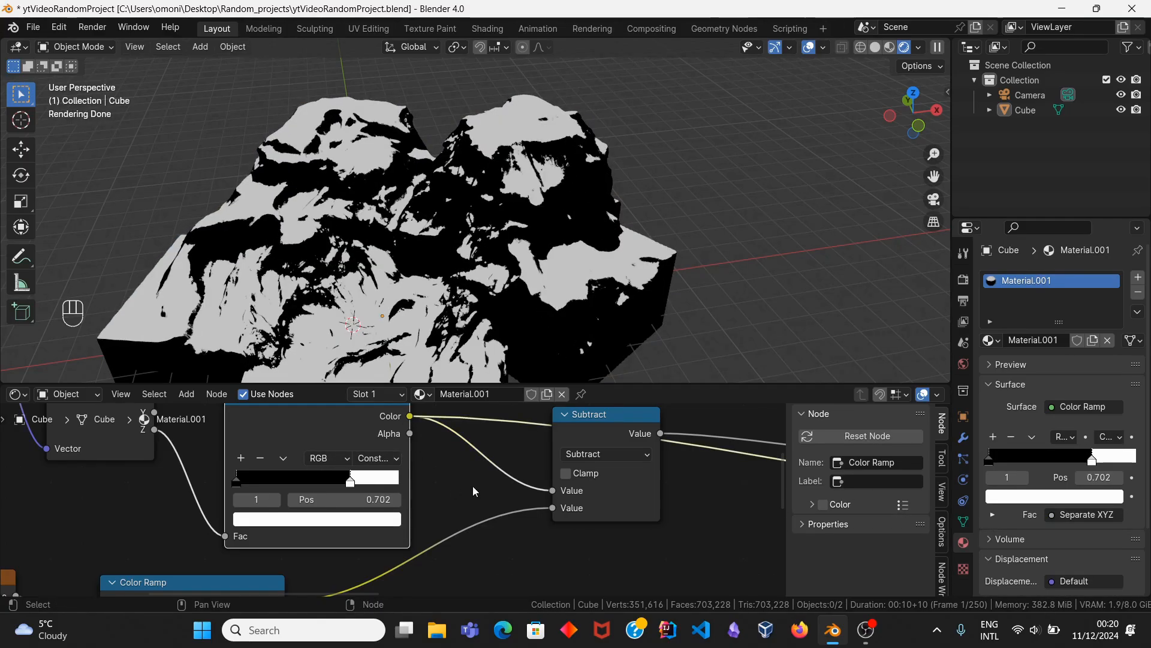
Step: Preview the Subtract node again with the hard-edged slope mask
scroll(473, 486, "down", 5)
middle_click_drag(558, 467, 414, 458)
left_click(420, 459, "ctrl+shift")
Step: Switch the lower noise Color Ramp to Constant interpolation and adjust its white stop to around the middle
middle_click_drag(249, 578, 396, 476)
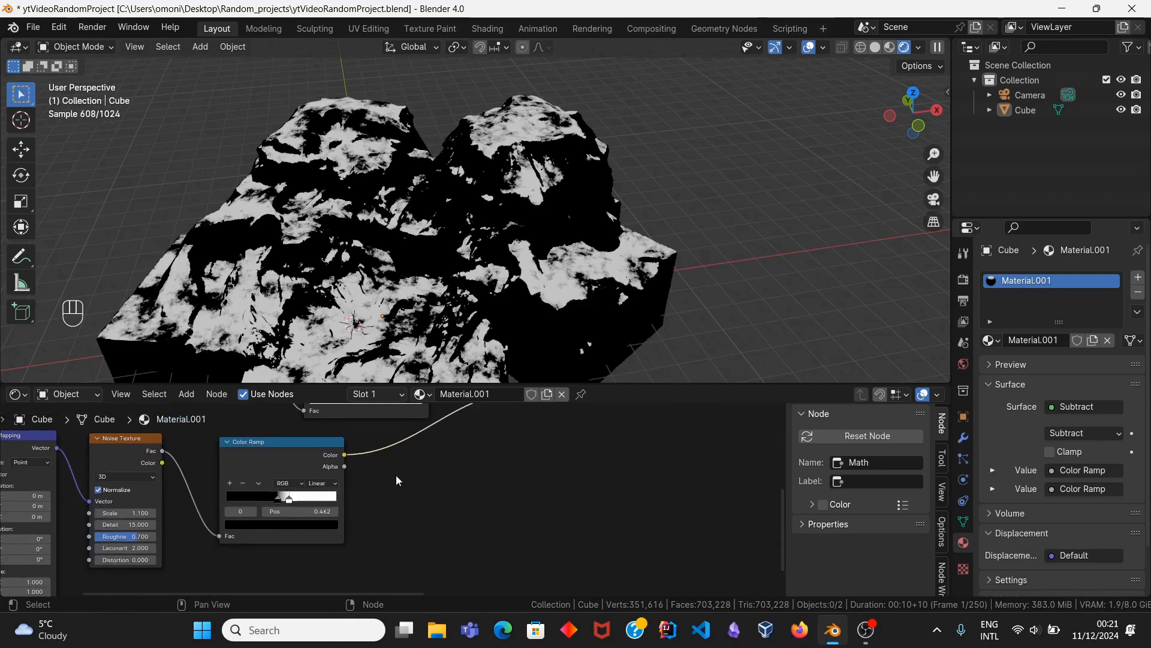
scroll(395, 492, "up", 4)
left_click_drag(251, 499, 240, 498)
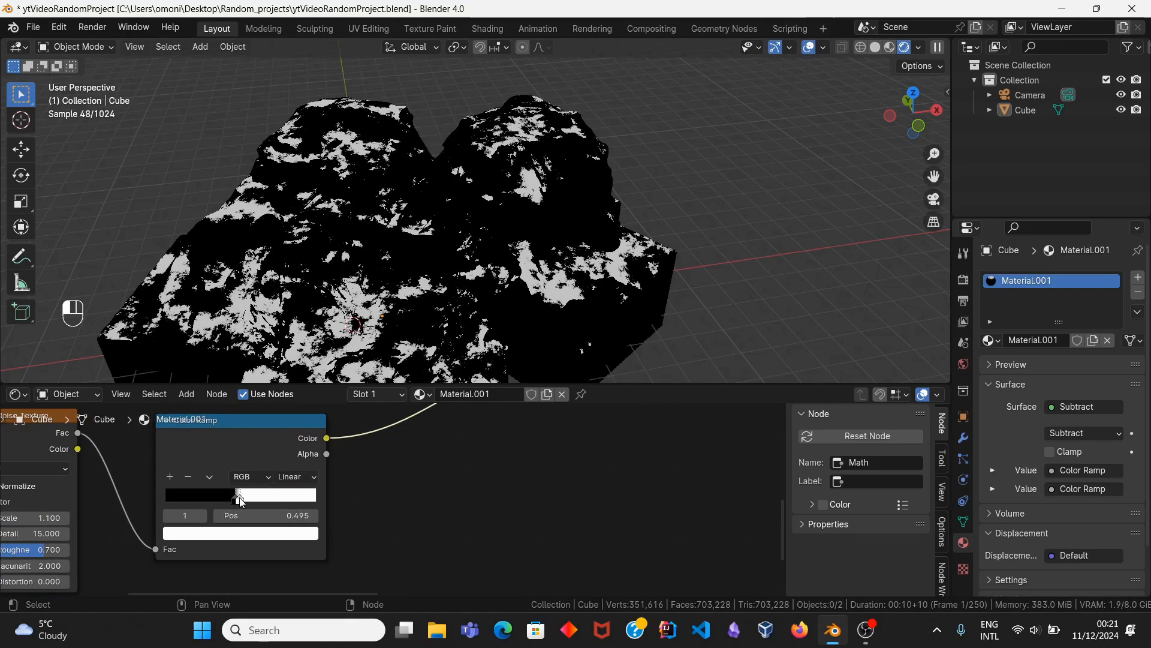
left_click(300, 479)
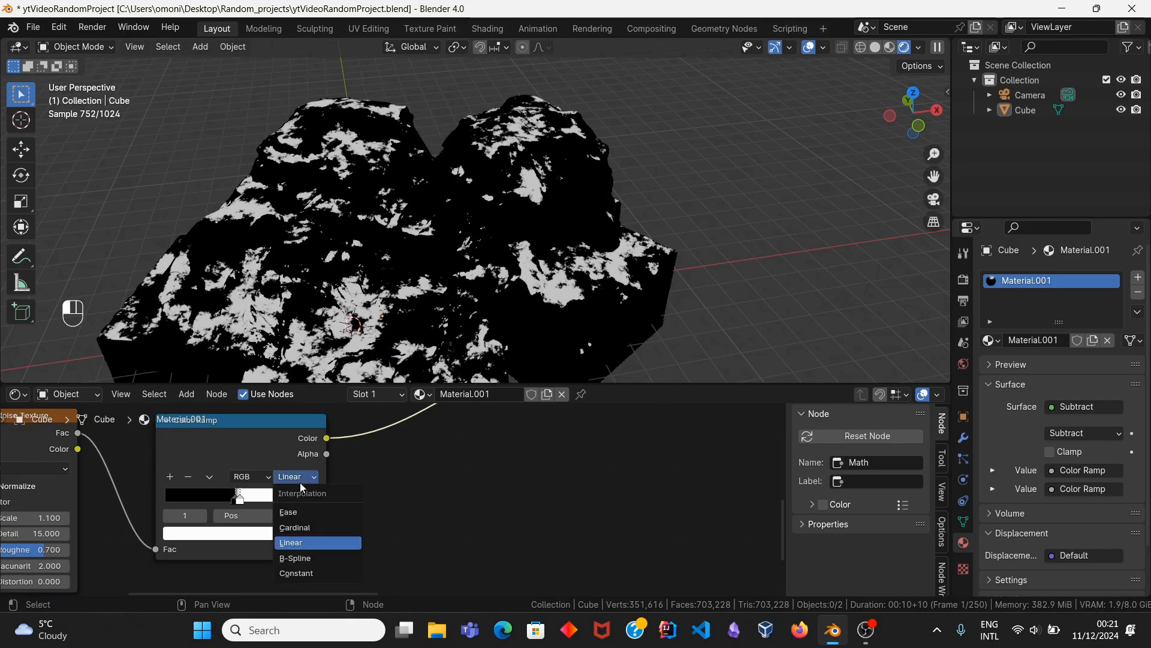
left_click(318, 570)
left_click_drag(174, 497, 253, 501)
Step: Route the Mix Shader back to the material output and examine the grass and rock distribution up close
scroll(439, 494, "down", 4)
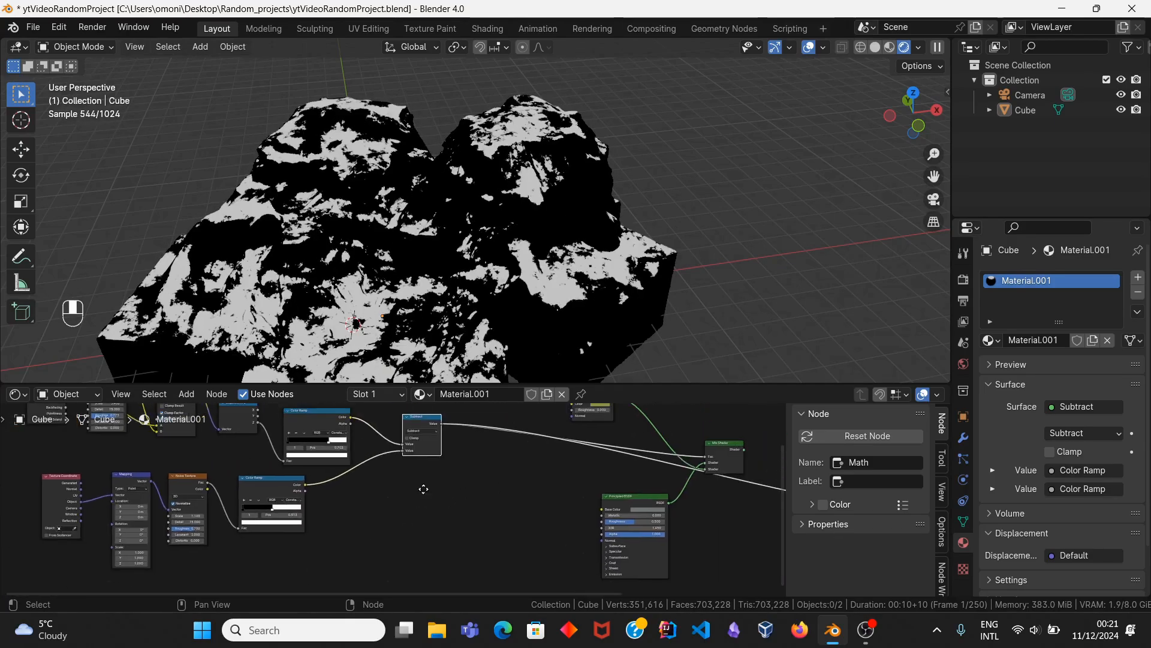
left_click(521, 471, "ctrl+shift")
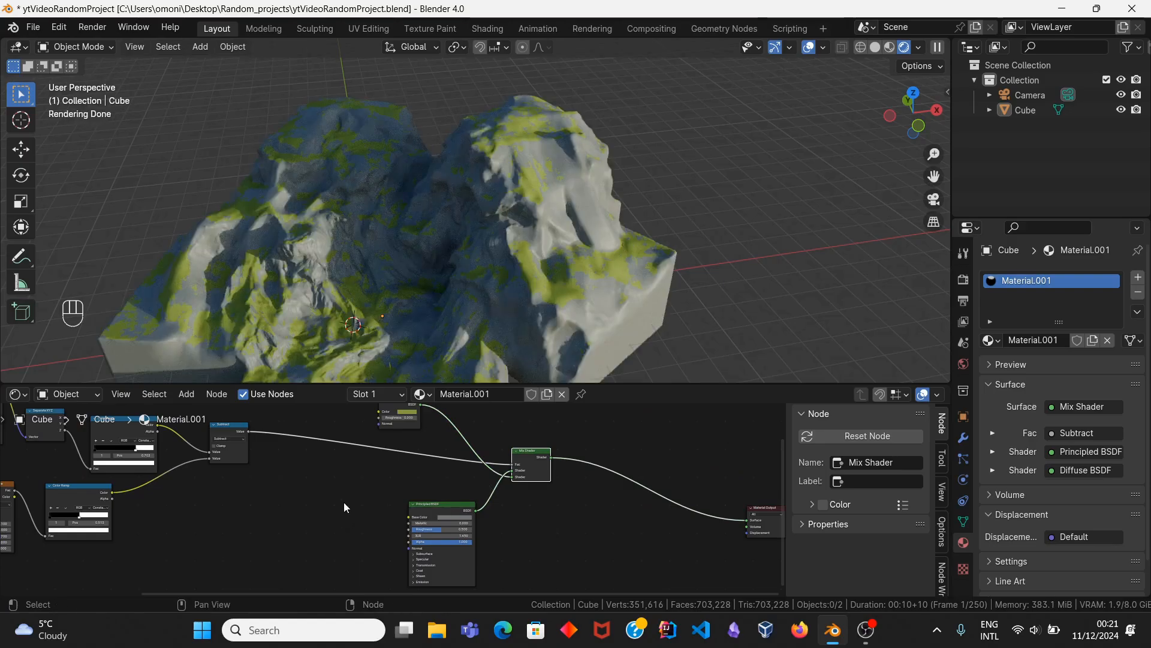
scroll(380, 293, "down", 3)
middle_click_drag(381, 292, 320, 258)
middle_click_drag(301, 296, 502, 228)
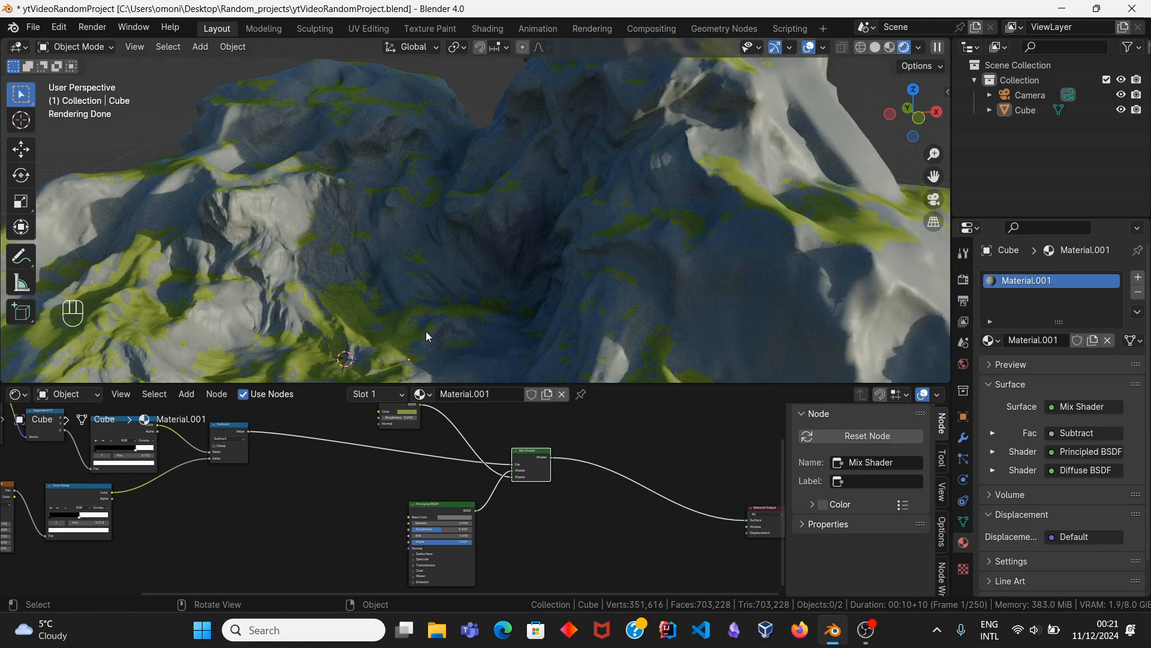
Step: Preview the Principled BSDF rock shader on its own over the terrain
scroll(497, 467, "down", 2)
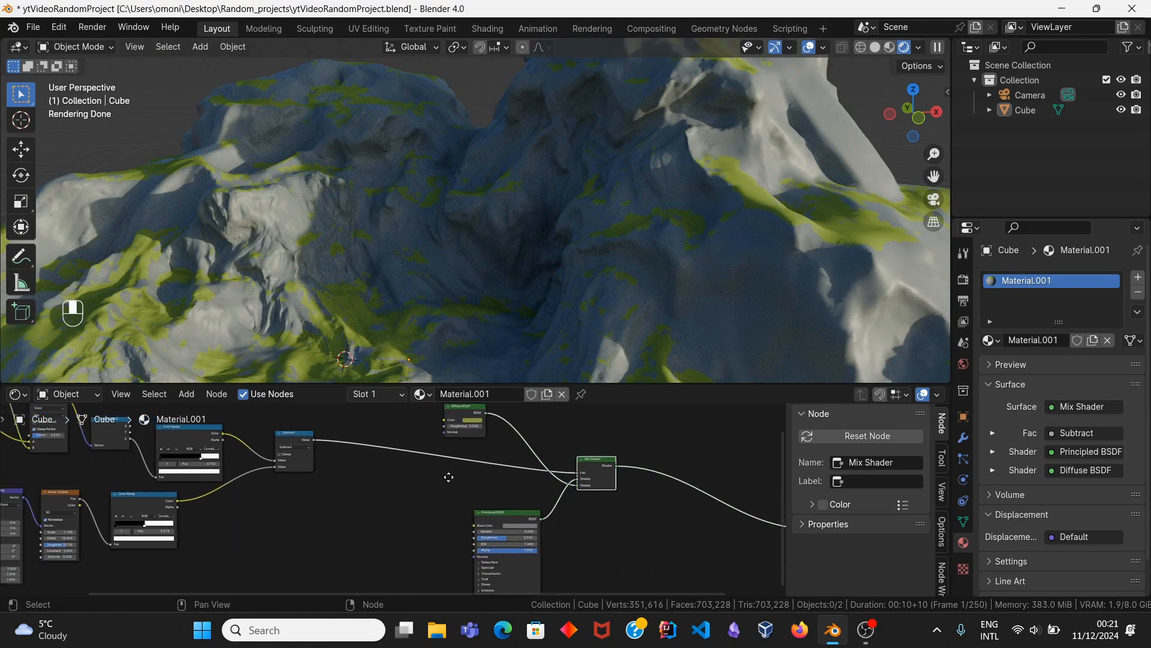
middle_click_drag(419, 454, 495, 455)
left_click(556, 505, "ctrl+shift")
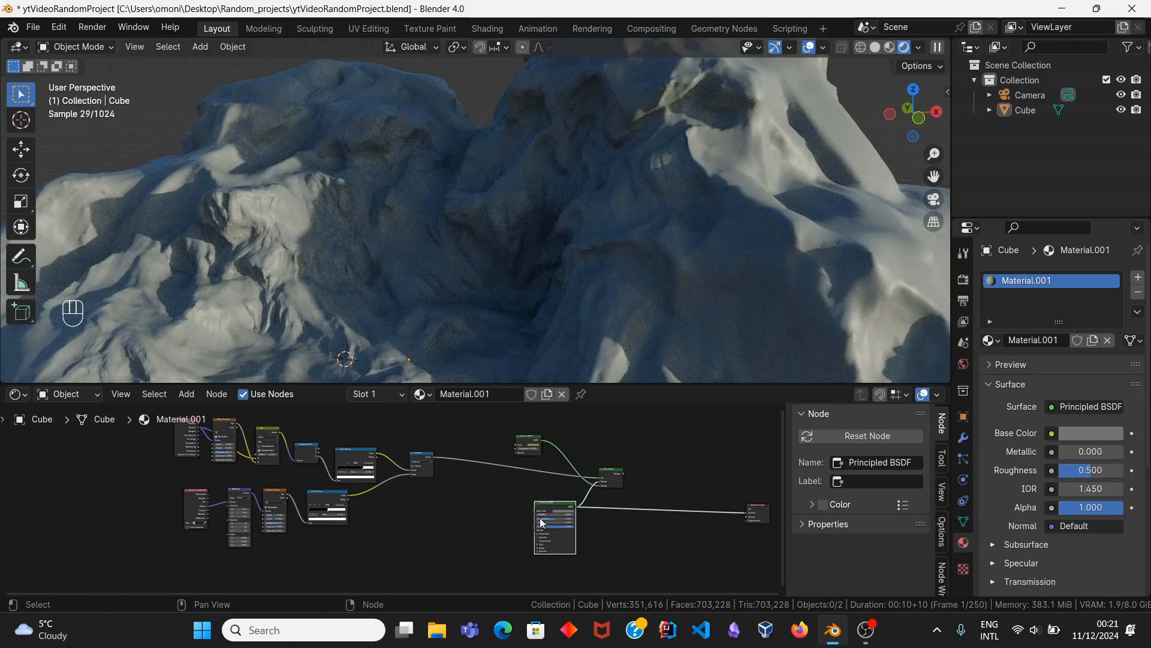
Step: Add a Noise Texture node ahead of the Principled BSDF rock shader
scroll(393, 500, "up", 4)
middle_click_drag(530, 519, 430, 448)
scroll(461, 462, "up", 4)
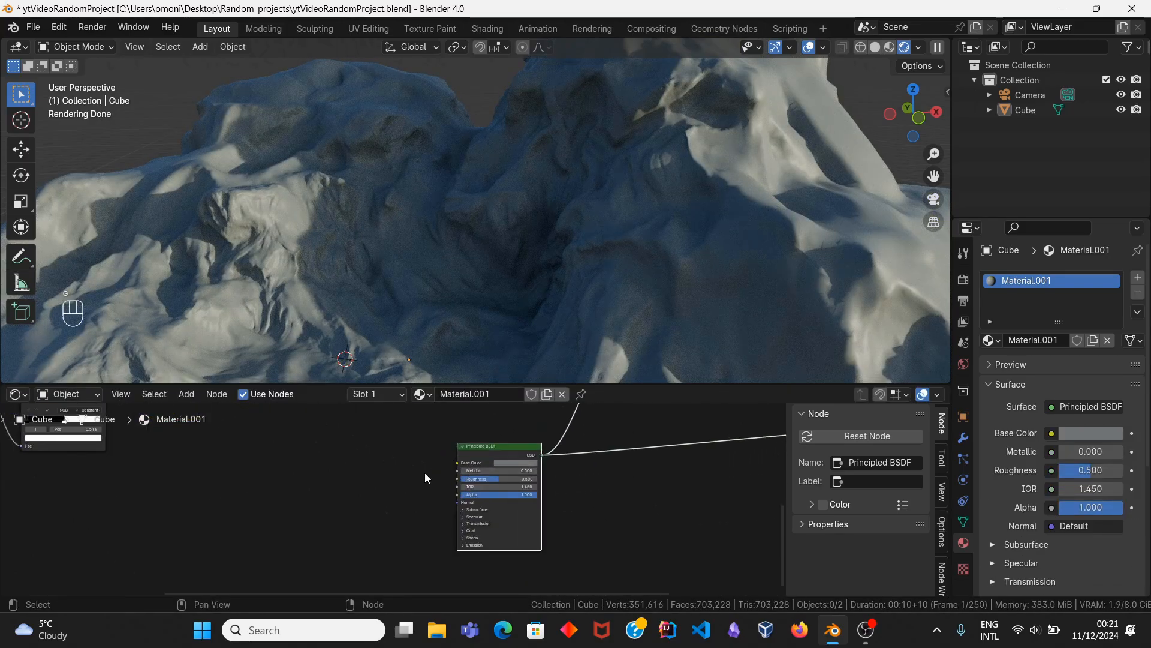
middle_click_drag(361, 466, 489, 471)
key("shift+a")
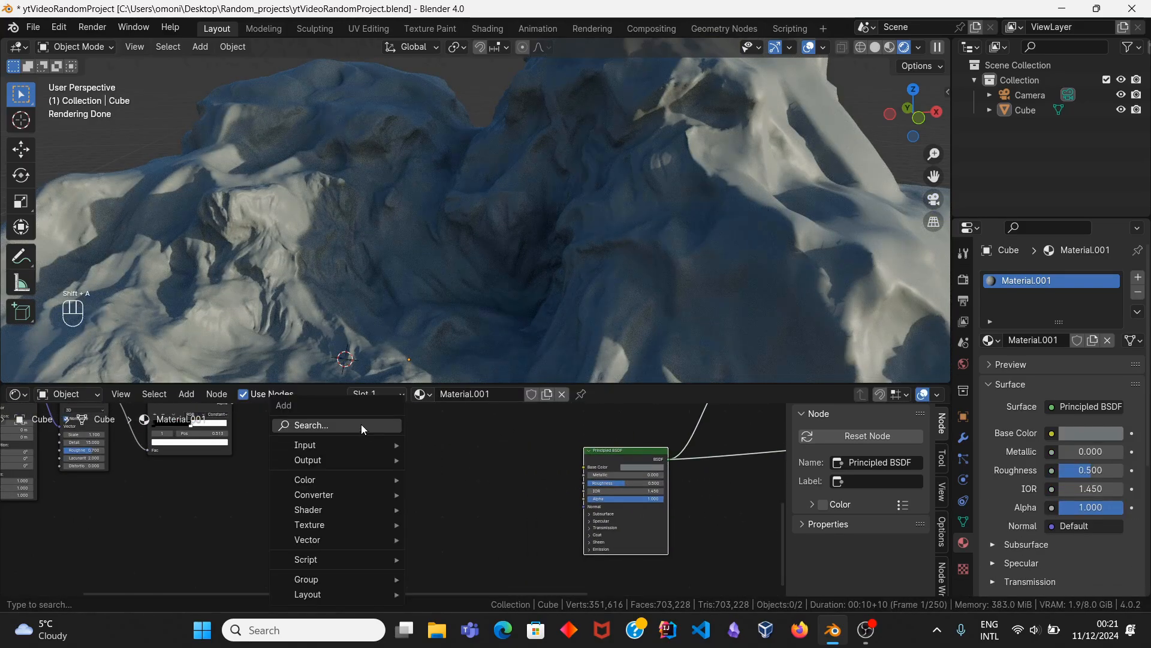
left_click(340, 422)
type("noi")
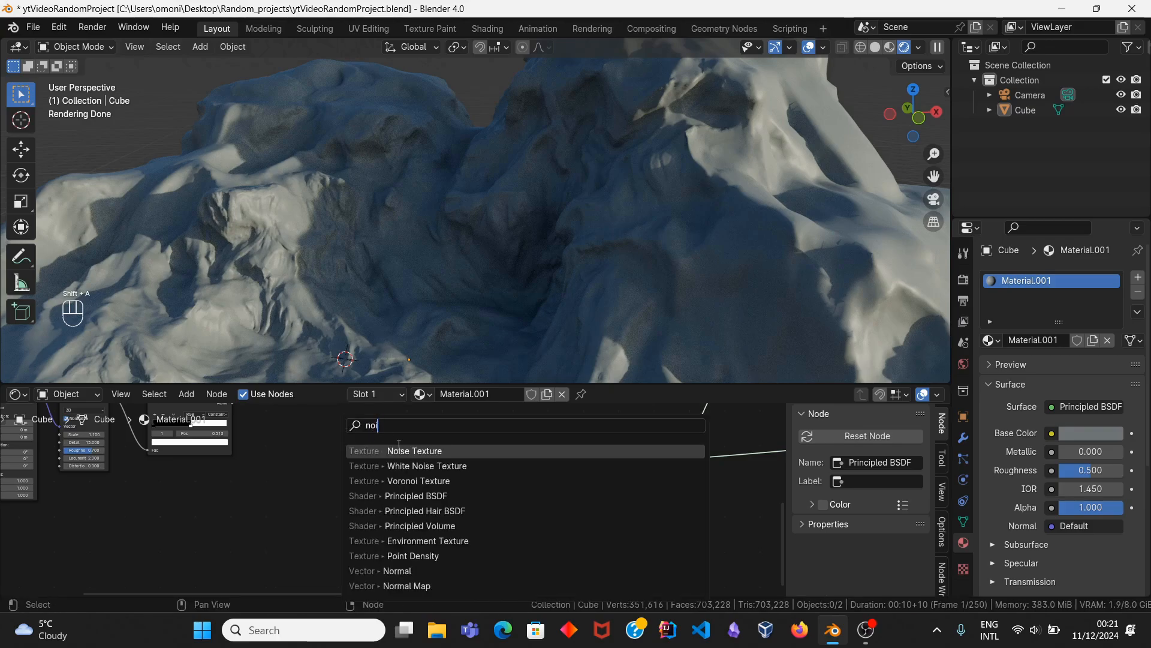
key("Return")
left_click(356, 480)
scroll(354, 478, "left", 5)
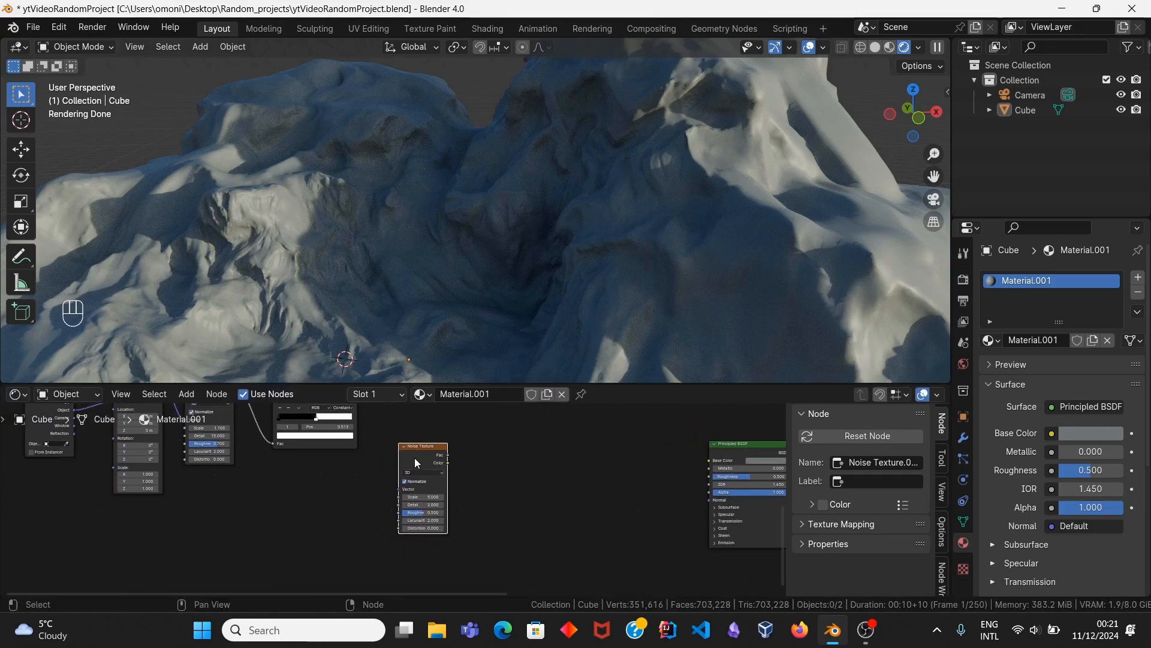
Step: Give the new Noise Texture its own Texture Coordinate and Mapping nodes using Object coordinates, and preview the noise on the terrain
key("ctrl+t")
key("g")
left_click(254, 550)
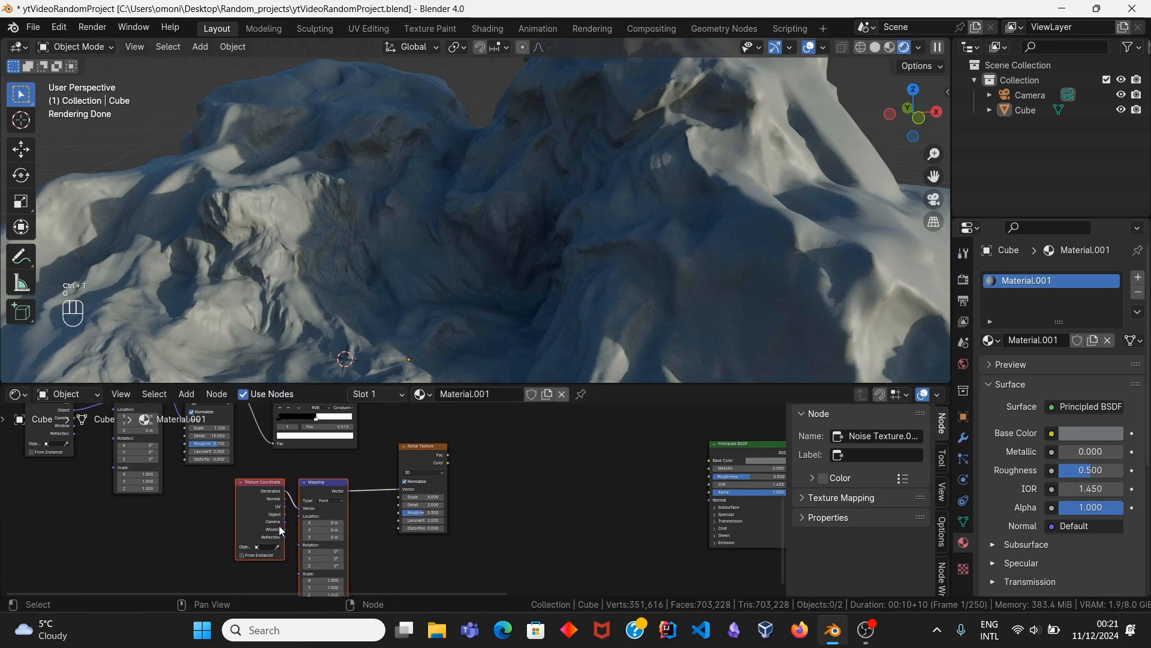
middle_click_drag(420, 487, 389, 480)
left_click(360, 495, "ctrl+shift")
key("g")
left_click(388, 523)
Step: Set the rock Noise Texture's detail to 15, roughness to 0.707 and scale to 0.5
scroll(360, 521, "up", 8)
middle_click_drag(335, 545, 386, 521)
left_click_drag(386, 501, 564, 501)
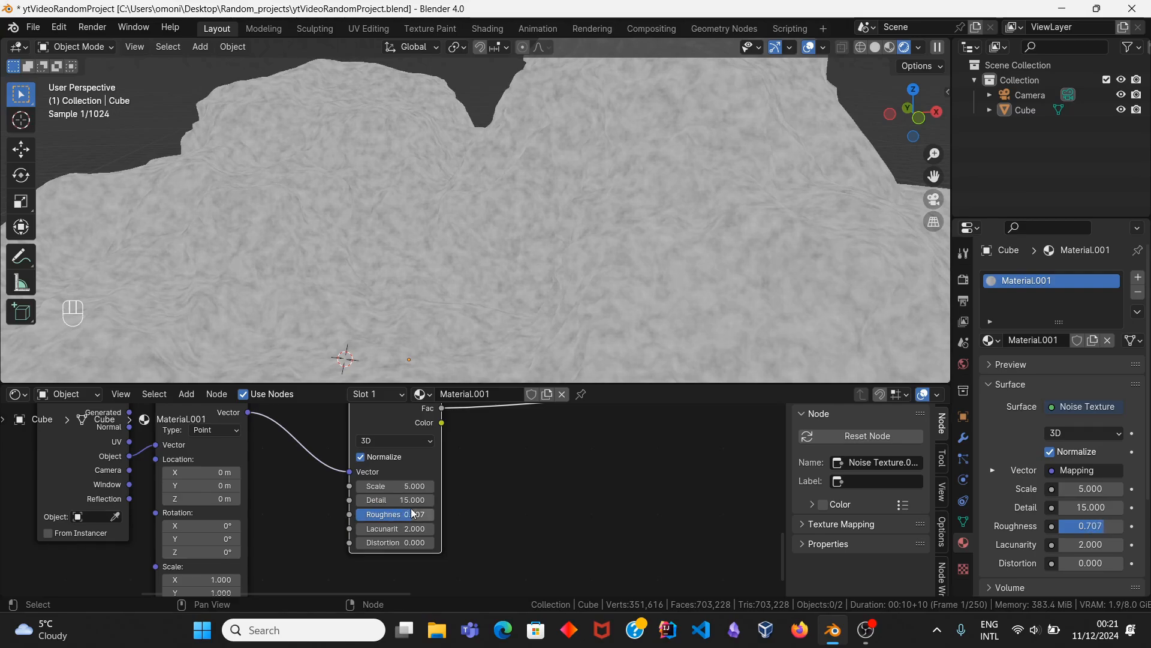
left_click_drag(412, 486, 351, 487)
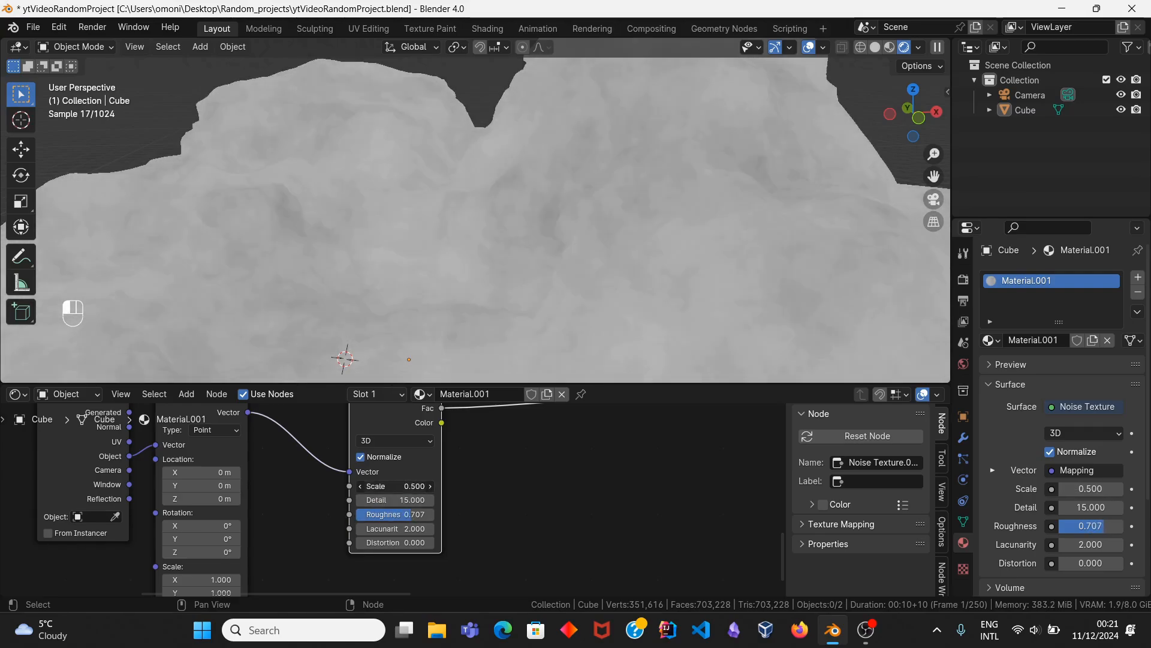
Step: Duplicate the rock Noise Texture below the original with its Mapping link kept, and set the copy's scale to 2.3
scroll(444, 486, "down", 4)
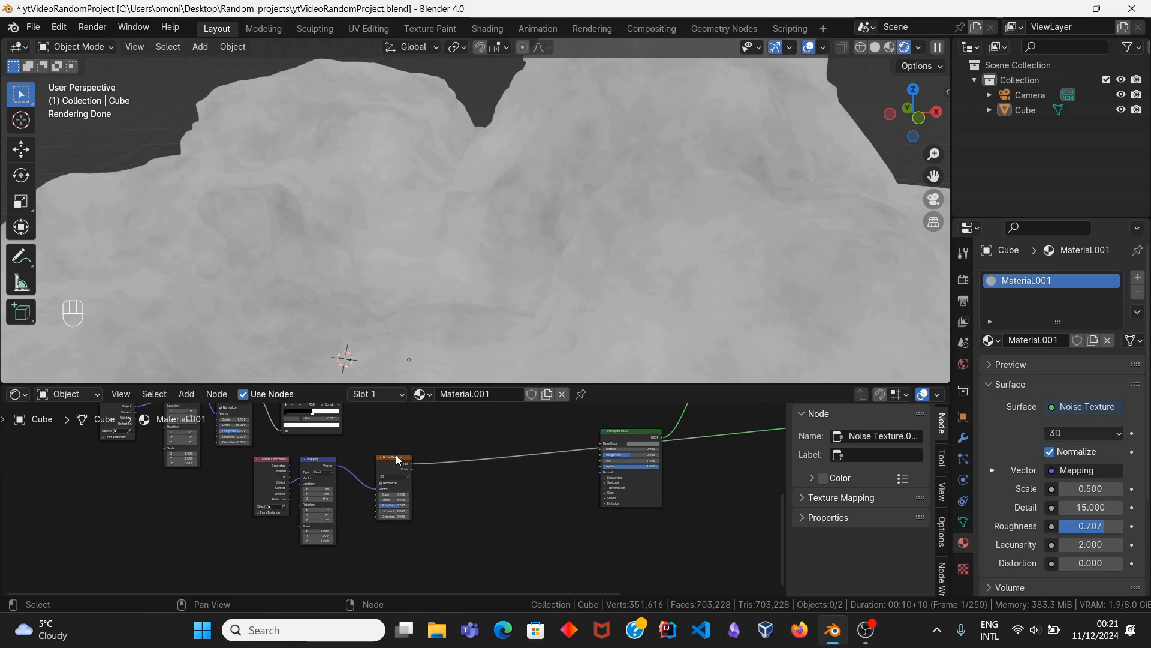
key("g")
left_click(388, 434)
key("ctrl+shift+d")
left_click(424, 523)
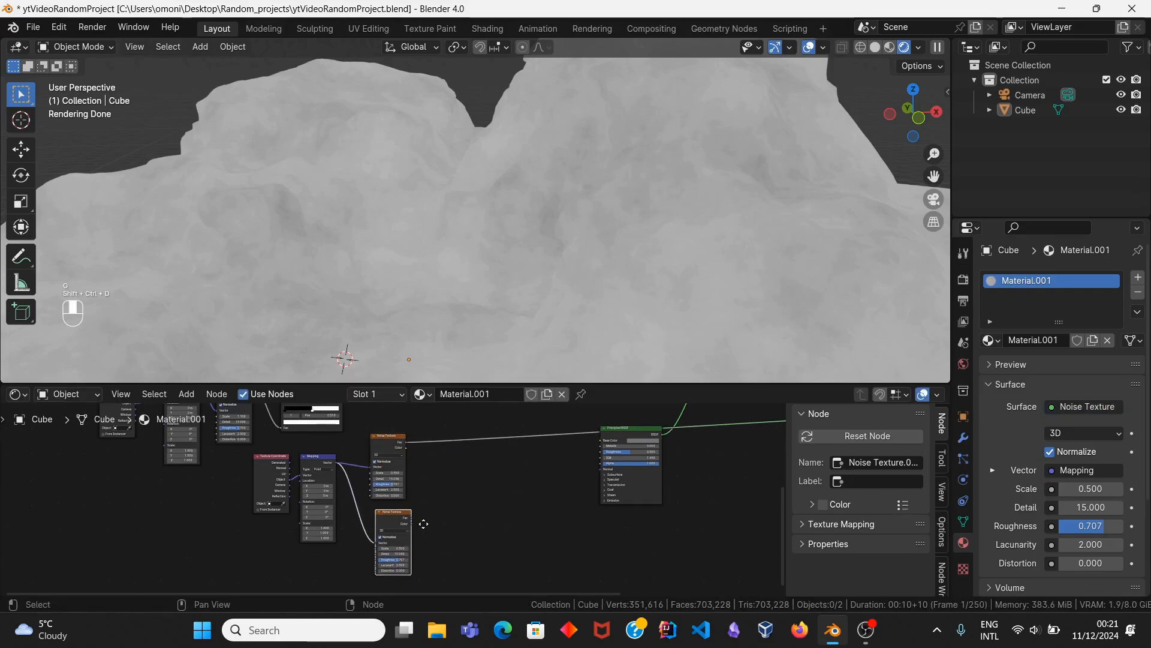
key("KP_Decimal")
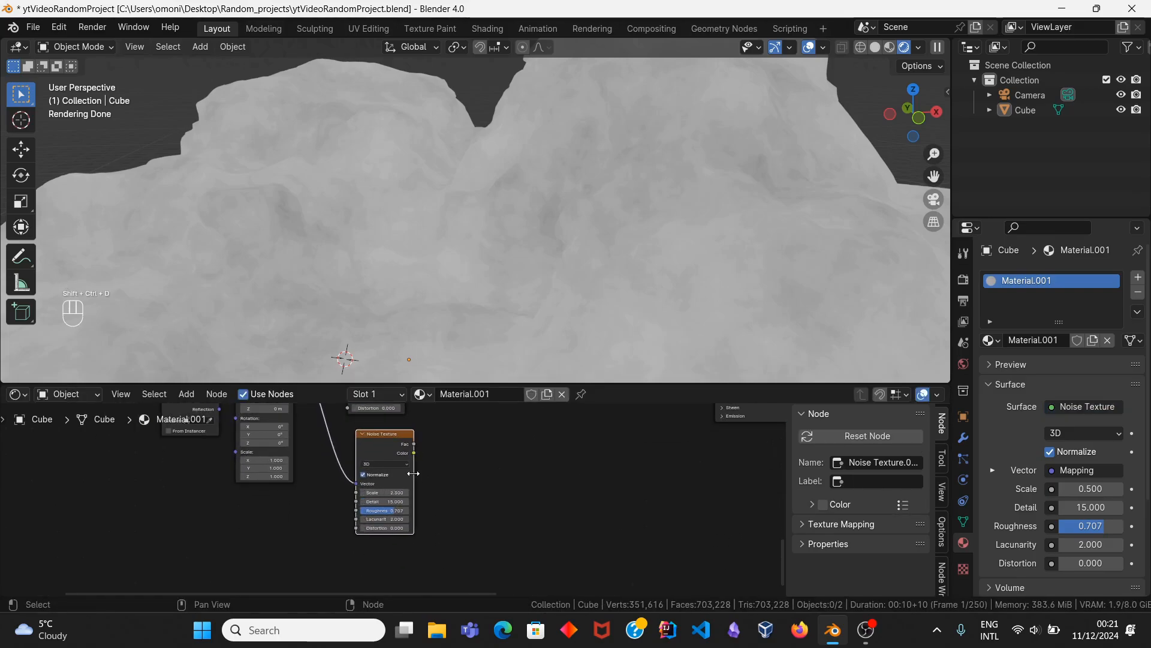
Step: Duplicate the Texture Coordinate, Mapping and second Noise Texture nodes together and place the copies below the originals
scroll(414, 473, "down", 4)
middle_click_drag(396, 456, 441, 494)
scroll(414, 492, "down", 4)
left_click_drag(292, 448, 375, 504)
left_click(412, 500, "shift")
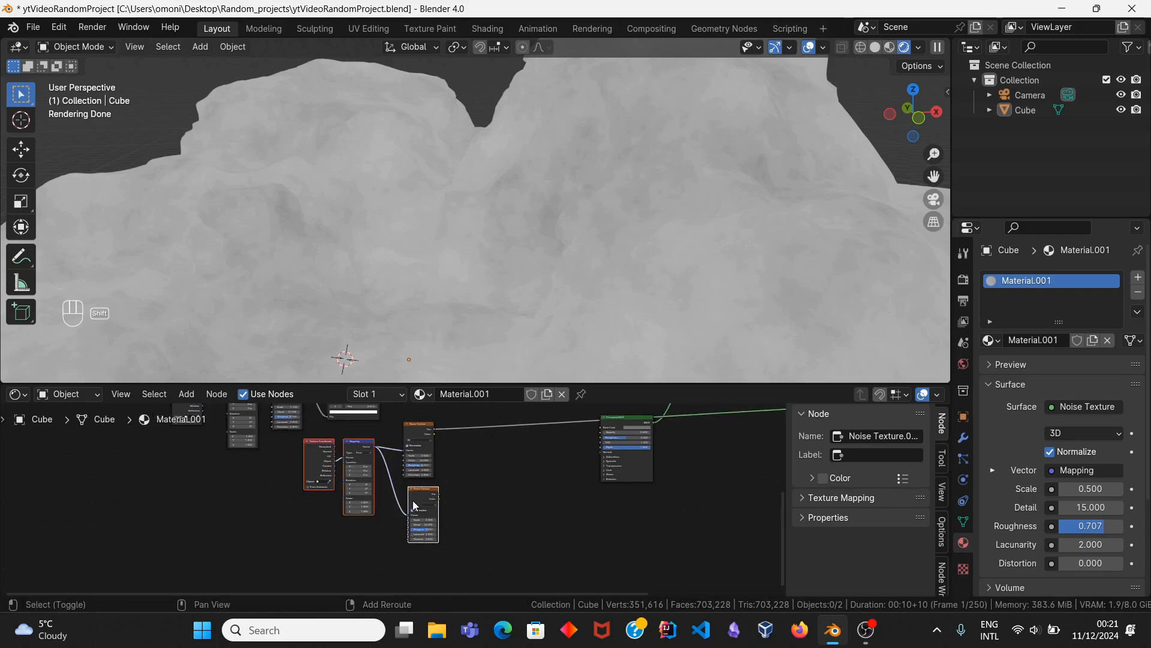
key("ctrl+shift+d")
left_click(366, 566)
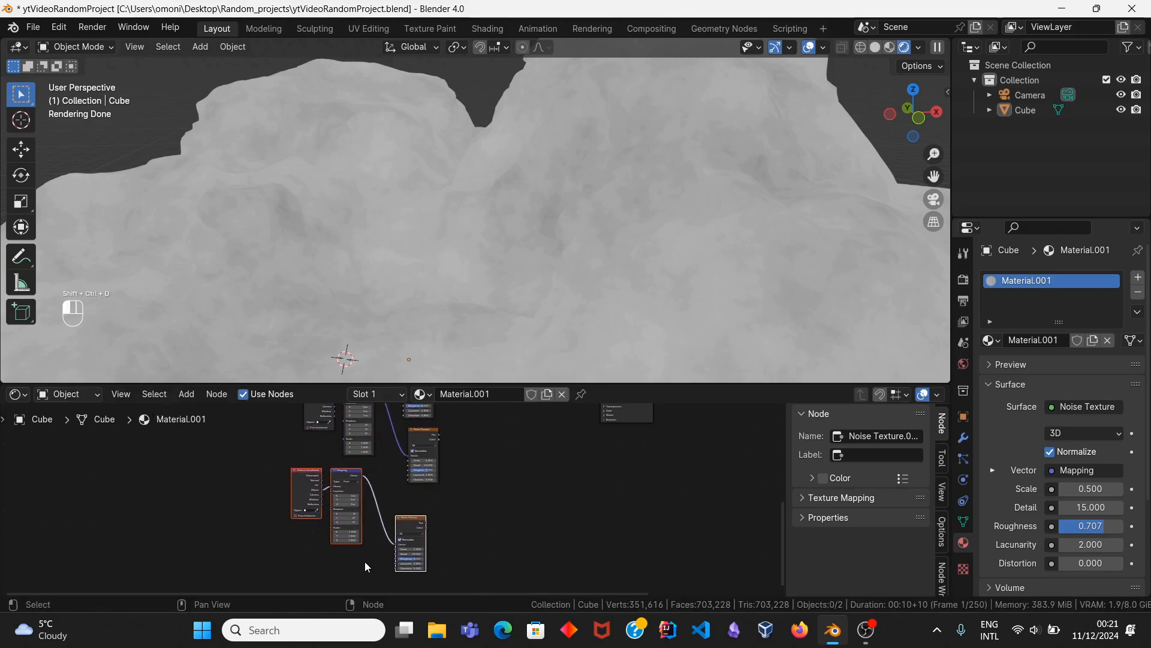
Step: Reposition the third Noise Texture beside its Mapping node and preview it on the terrain
left_click(412, 526)
key("g")
left_click(417, 509)
left_click(418, 510, "ctrl+shift")
middle_click_drag(394, 528, 389, 497)
scroll(388, 497, "up", 9)
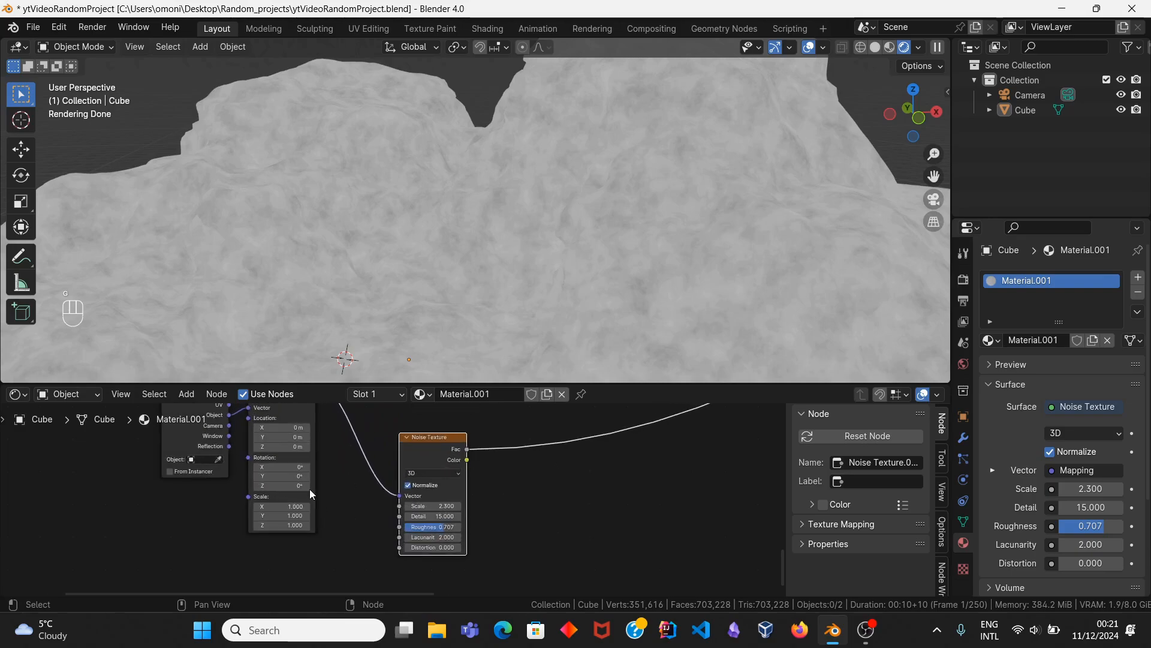
Step: Set the Z scale of the third noise's Mapping node to 6.3 to stretch the pattern into horizontal layers
scroll(309, 488, "up", 2)
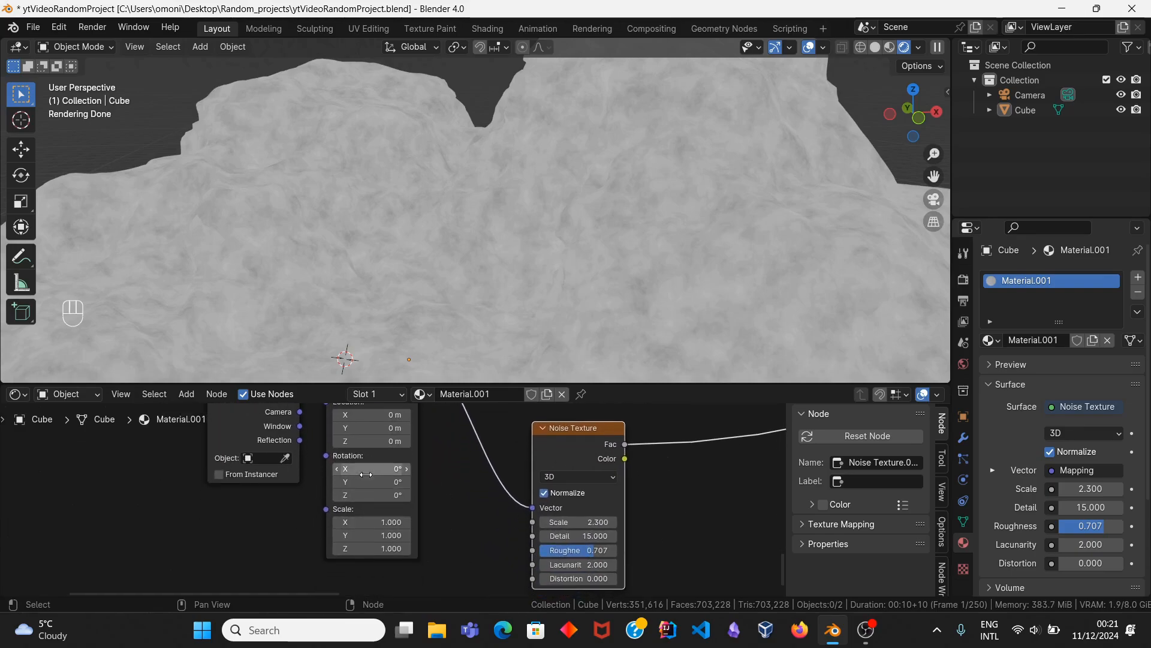
left_click_drag(368, 441, 386, 441, "ctrl")
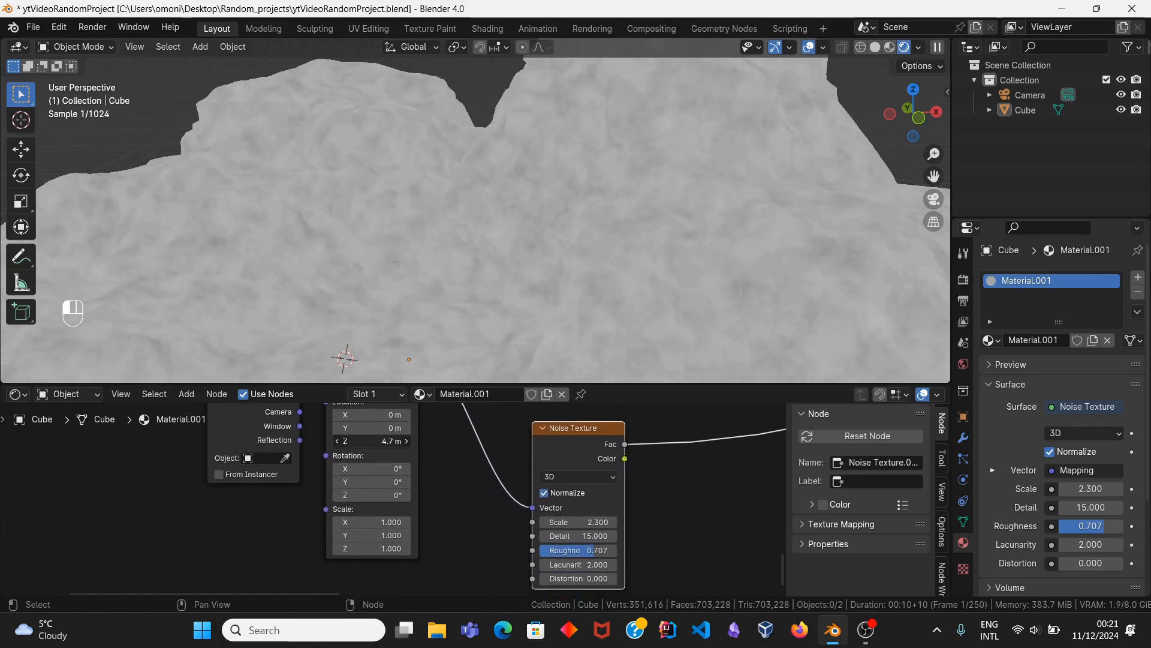
key("ctrl+z")
middle_click_drag(385, 480, 388, 461)
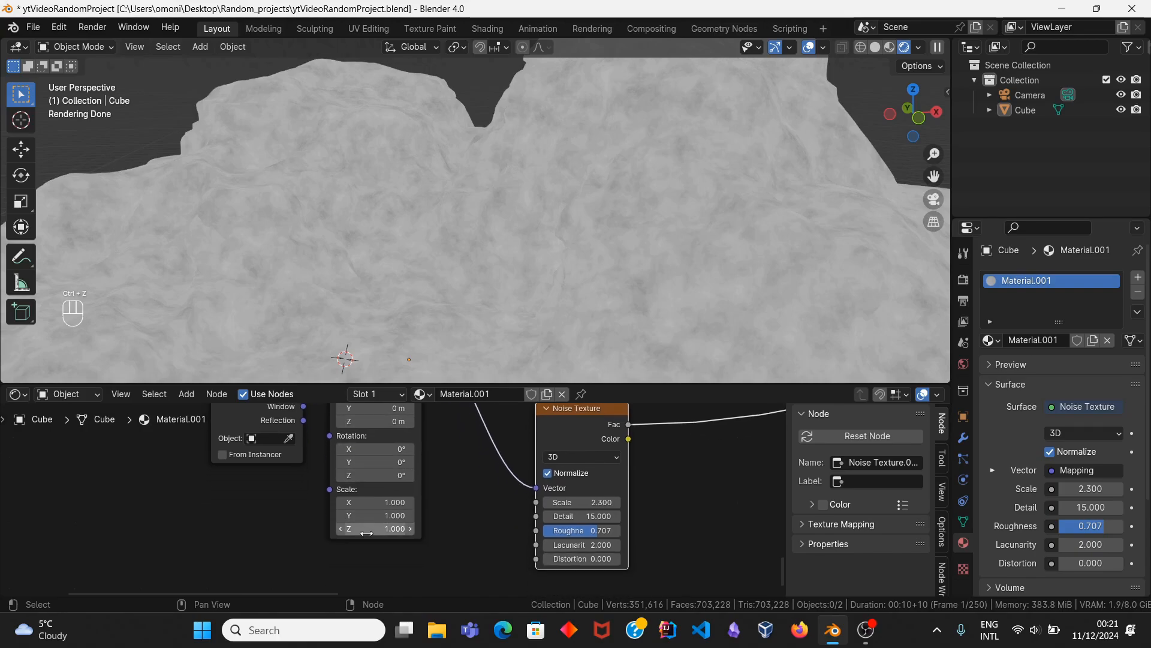
left_click_drag(384, 529, 415, 529)
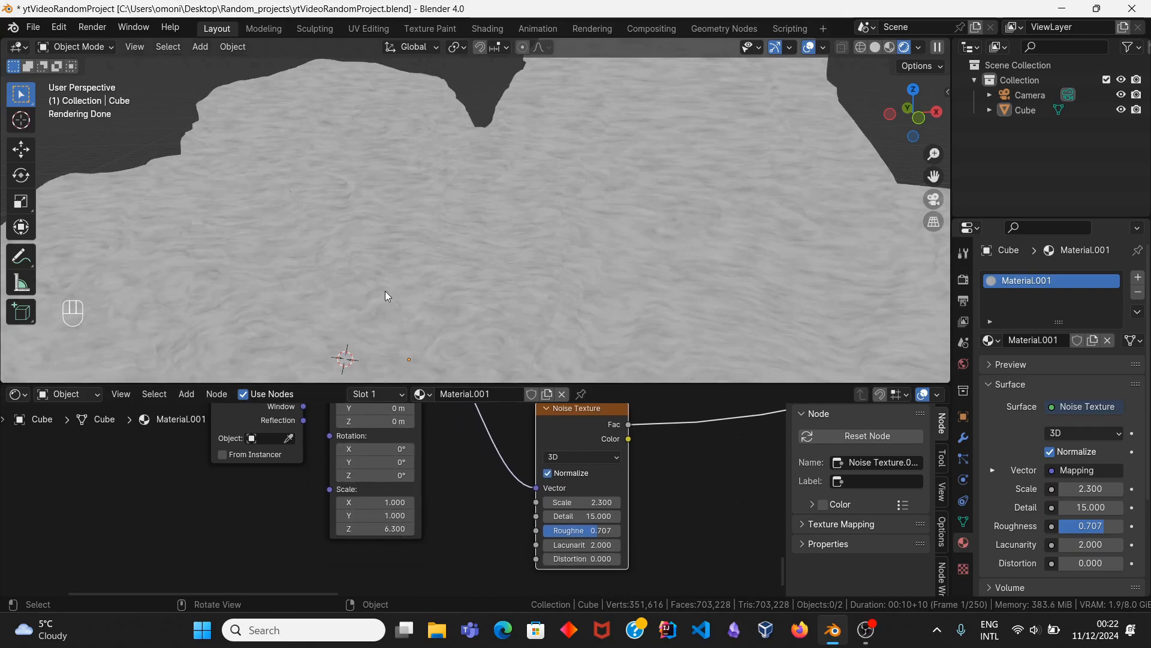
Step: Set the stretched Noise Texture's Scale to 3.7 and its Roughness to about 0.733
middle_click_drag(452, 533, 397, 523)
scroll(515, 519, "up", 2)
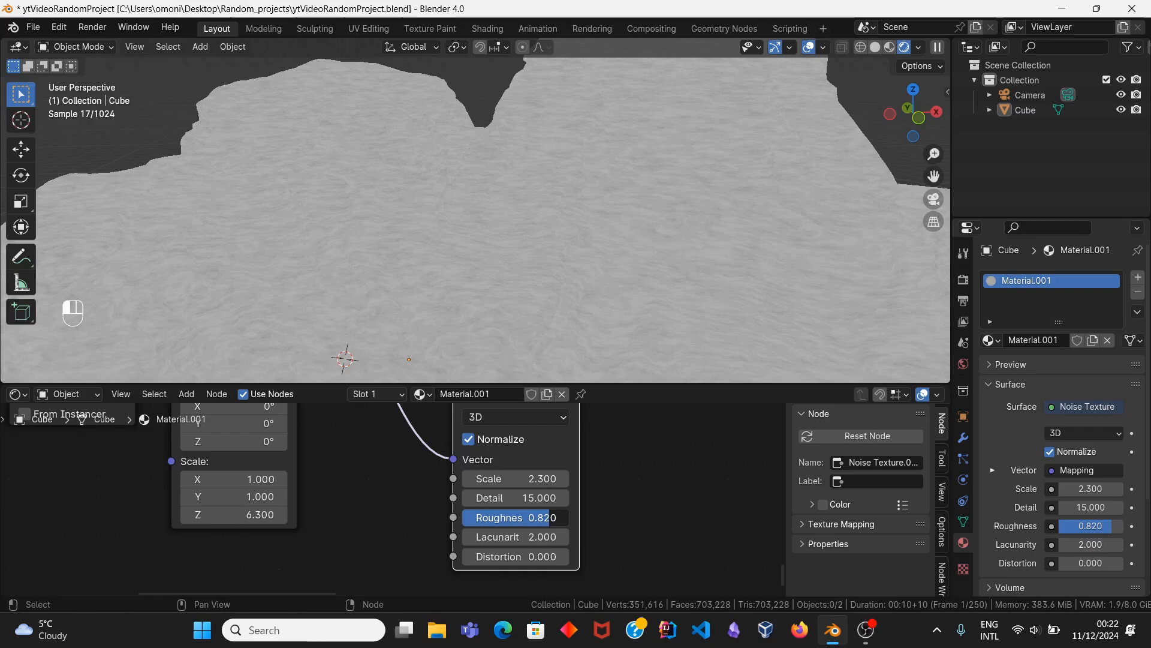
left_click_drag(528, 479, 495, 510)
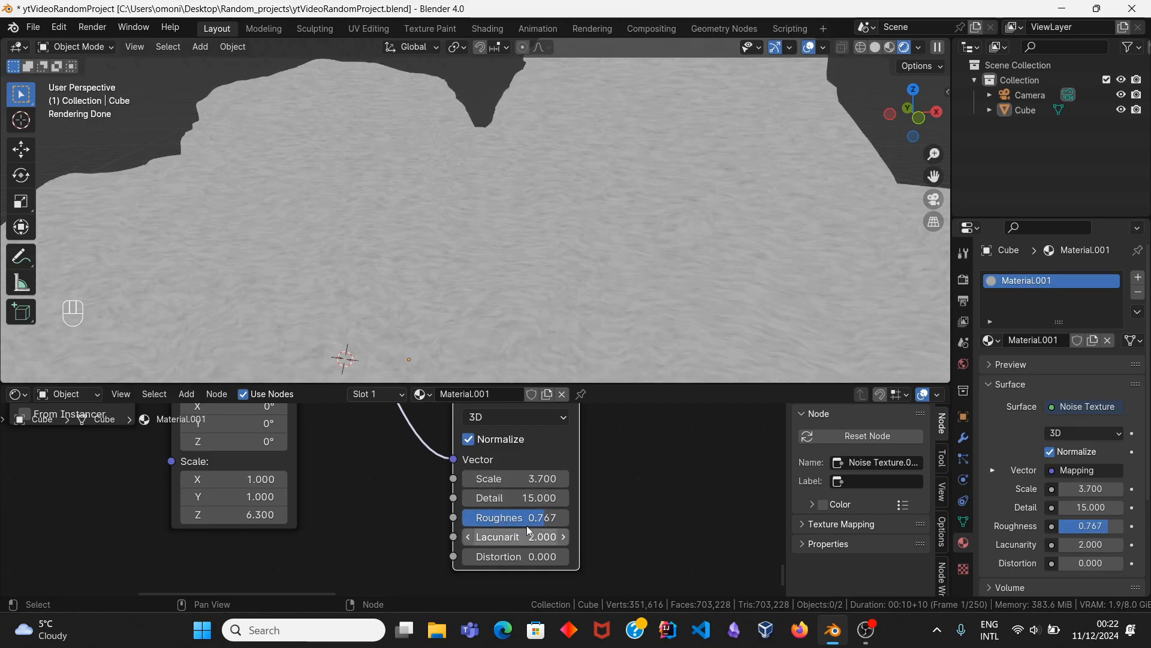
scroll(541, 522, "down", 6)
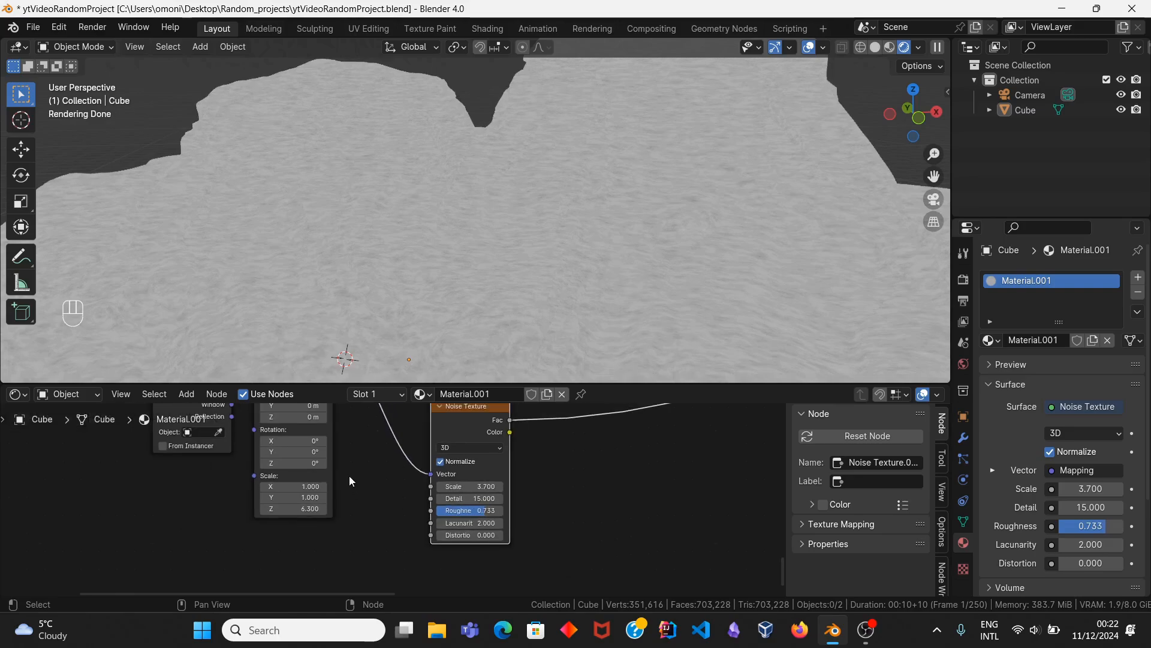
Step: Combine the two upper noise textures that share a Mapping node in a new Mix node and preview its result
scroll(344, 516, "down", 1)
middle_click_drag(344, 516, 341, 546)
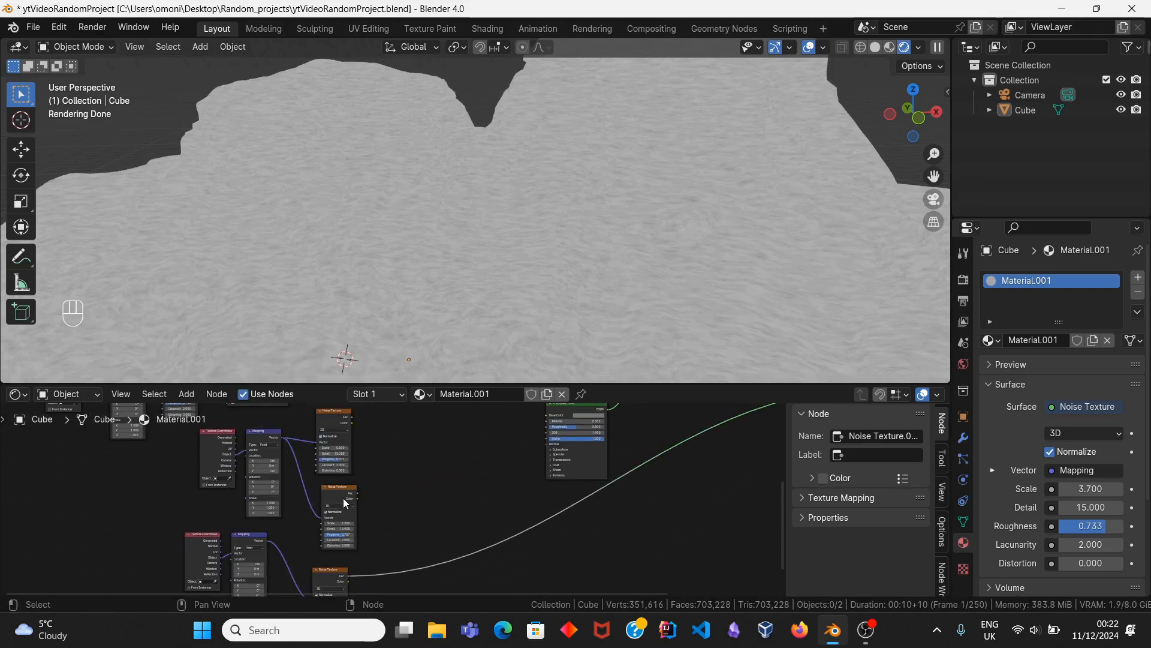
right_click_drag(340, 497, 342, 476, "ctrl+shift")
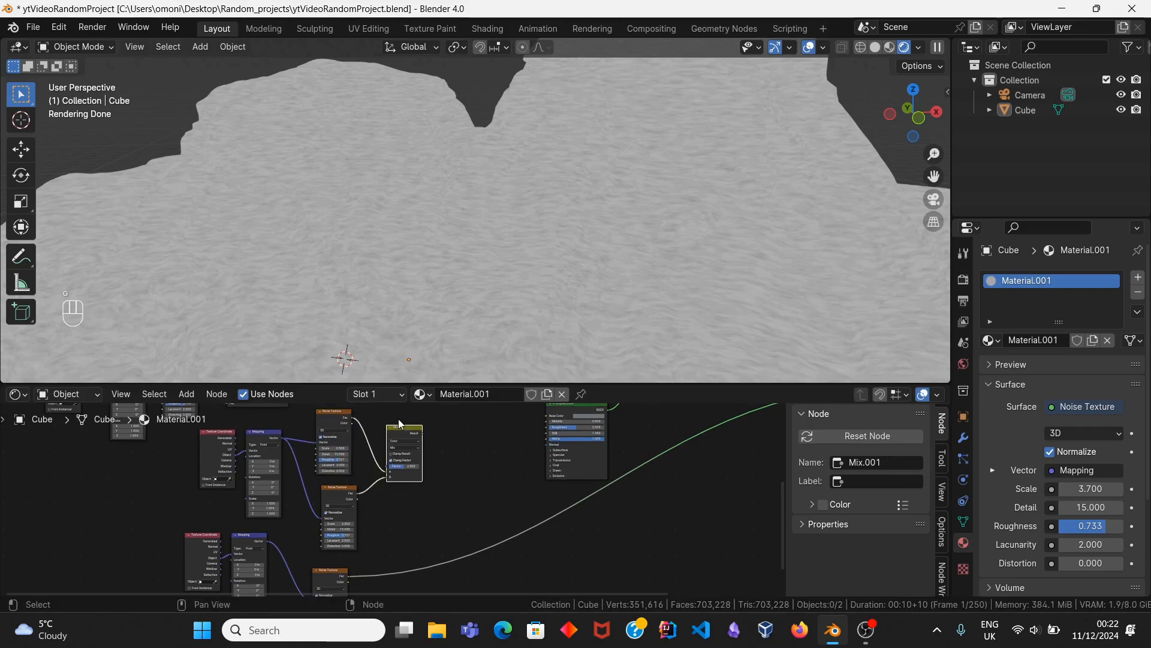
scroll(405, 491, "up", 2)
middle_click_drag(410, 449, 384, 523)
left_click(382, 467, "ctrl+shift")
Step: Add a Color Ramp on the output link of the Mix node that combines the two noise textures
key("shift+a")
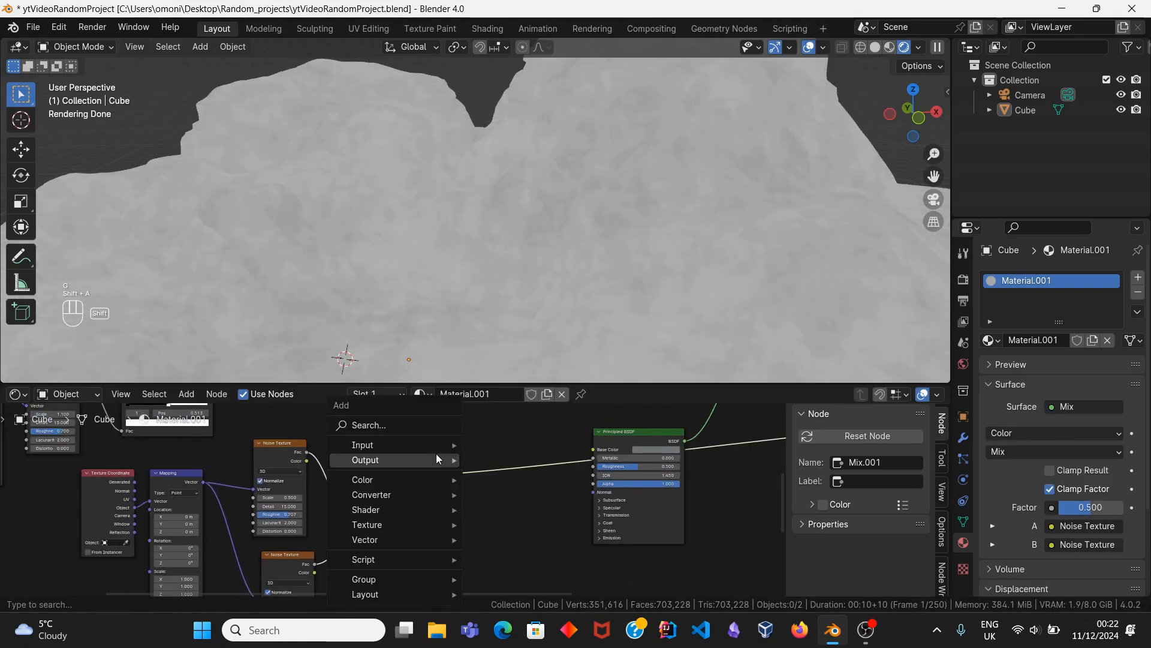
type("c")
key("Return")
left_click(437, 464)
key("g")
left_click(436, 460)
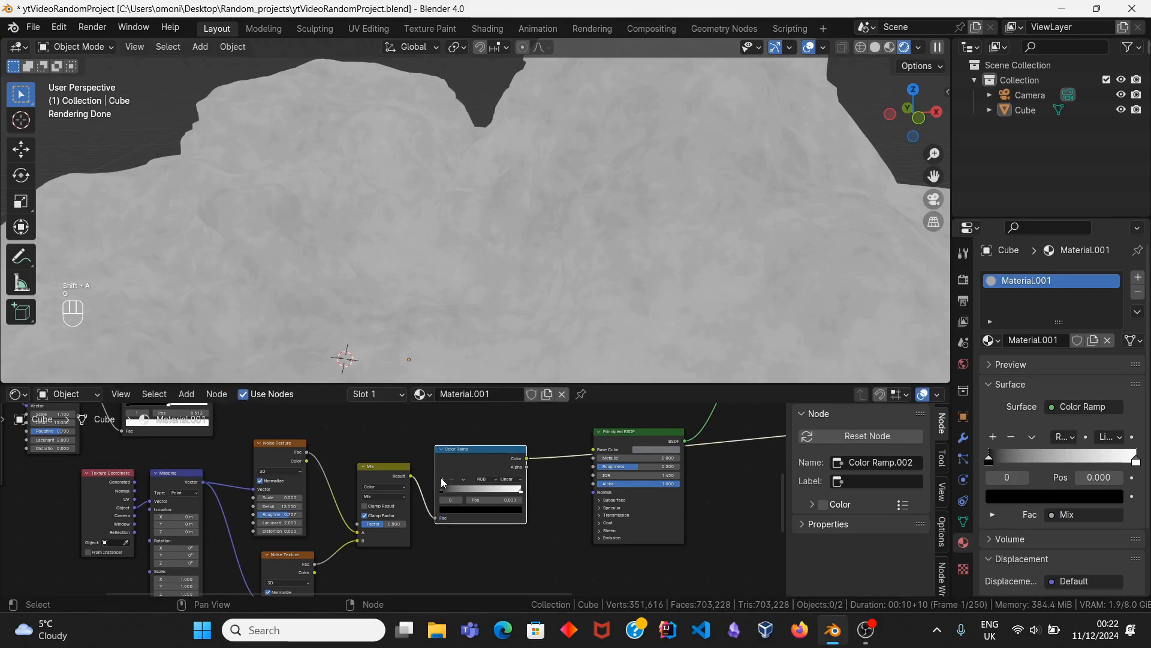
Step: Move the new Color Ramp's black stop to about 0.407 and its white stop to 0.942, then reposition the node
scroll(455, 485, "up", 5)
left_click_drag(467, 487, 514, 480)
left_click_drag(584, 488, 556, 490)
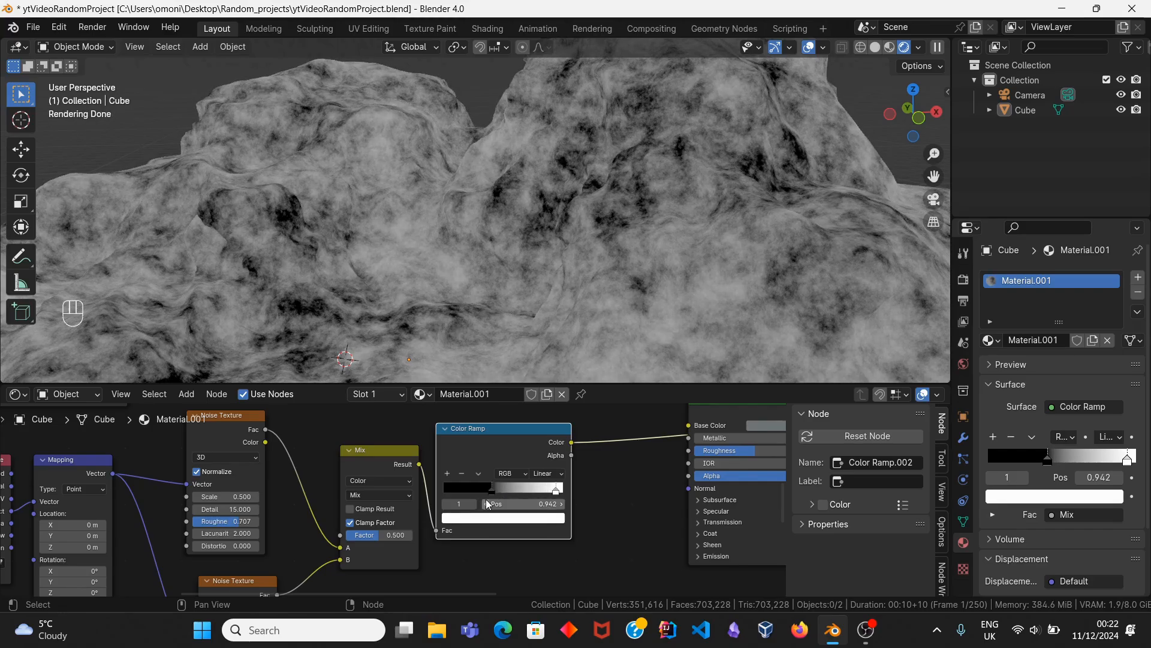
key("g")
left_click(525, 428)
Step: Combine the Color Ramp's output with the lower stretched Noise Texture in a second Mix node
scroll(474, 516, "down", 5)
middle_click_drag(441, 548, 390, 473)
middle_click_drag(334, 540, 329, 489)
scroll(290, 535, "down", 5)
middle_click_drag(290, 534, 324, 539)
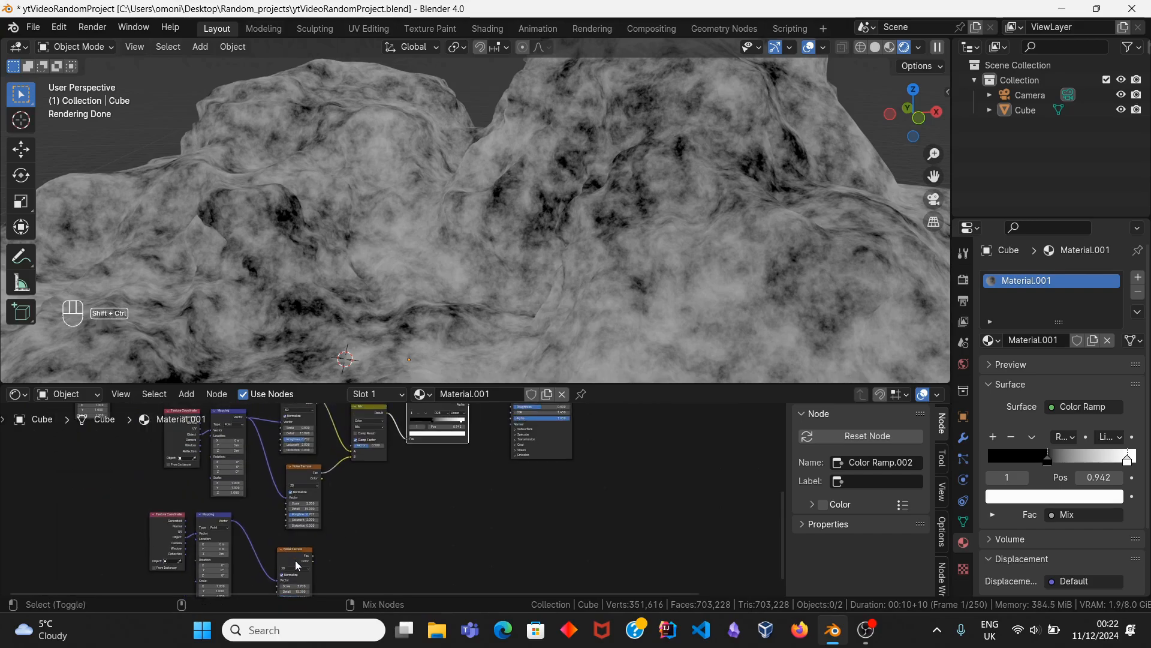
right_click_drag(297, 561, 422, 442, "ctrl+shift")
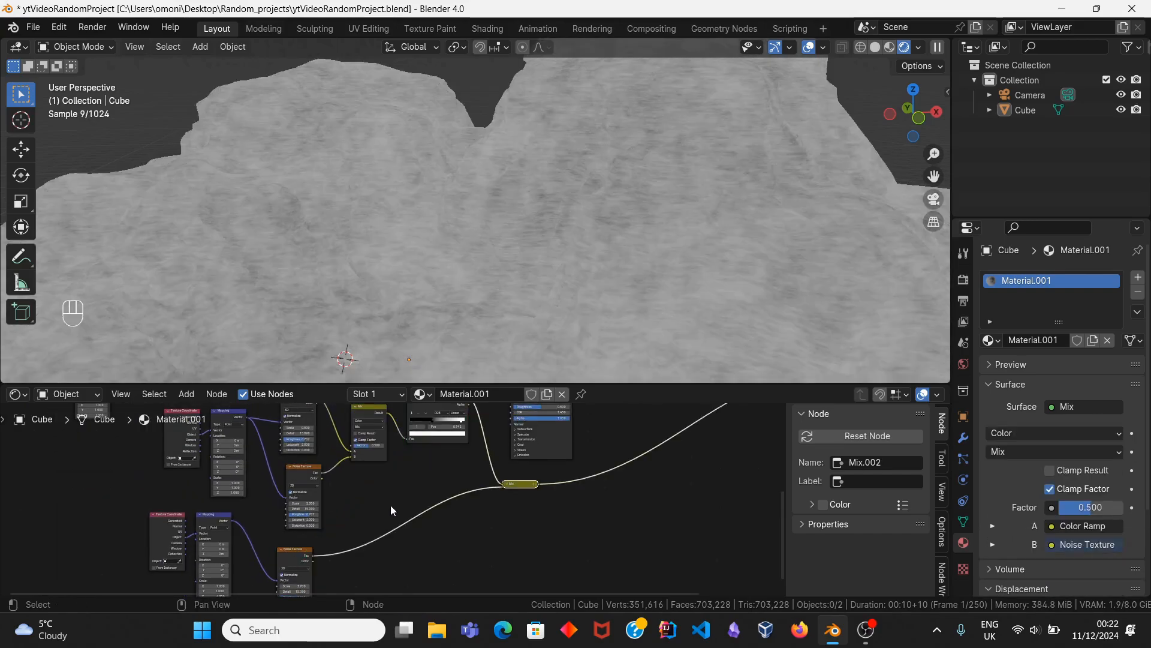
Step: Place the second Mix node directly beneath the Color Ramp
left_click(507, 484)
key("g")
left_click(451, 457)
middle_click_drag(451, 457, 409, 528)
key("g")
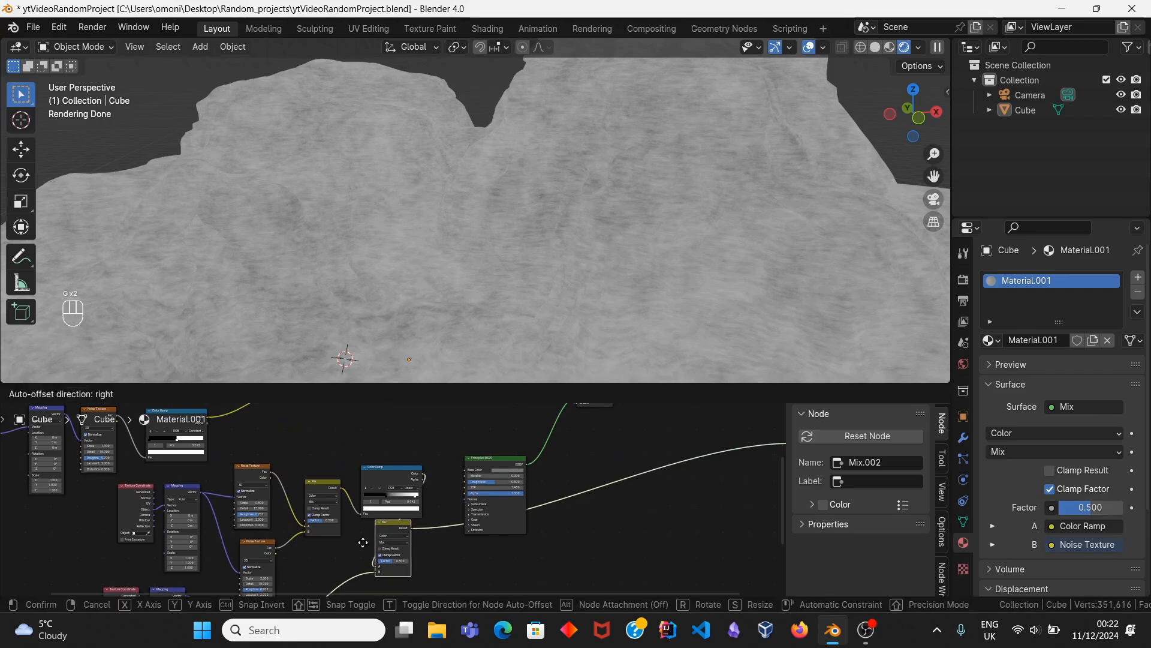
left_click(363, 542)
Step: Set the second Mix node's Factor to 0.4
scroll(384, 546, "up", 4)
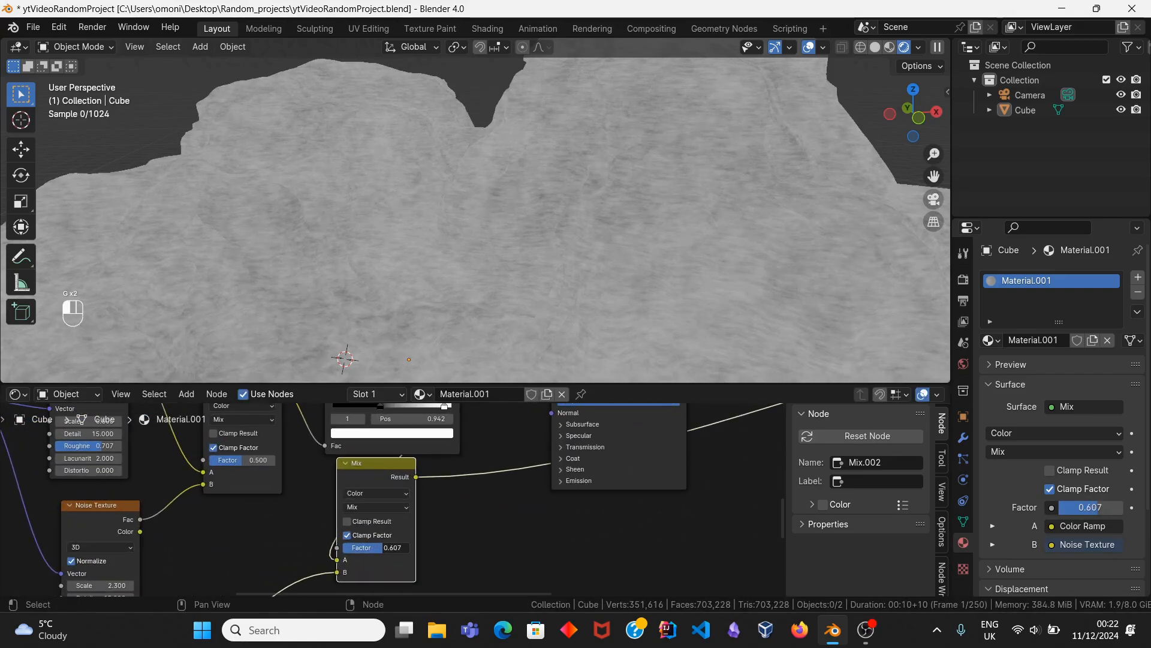
left_click_drag(383, 547, 377, 548)
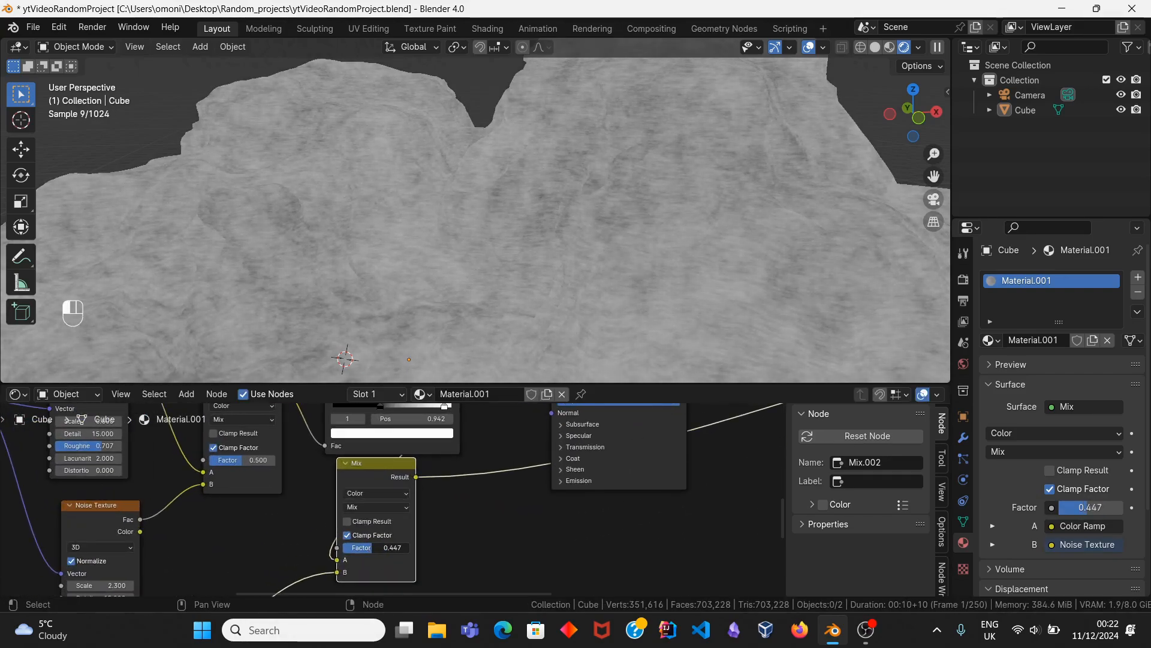
scroll(383, 506, "down", 4)
middle_click_drag(377, 502, 414, 523)
scroll(412, 525, "up", 3)
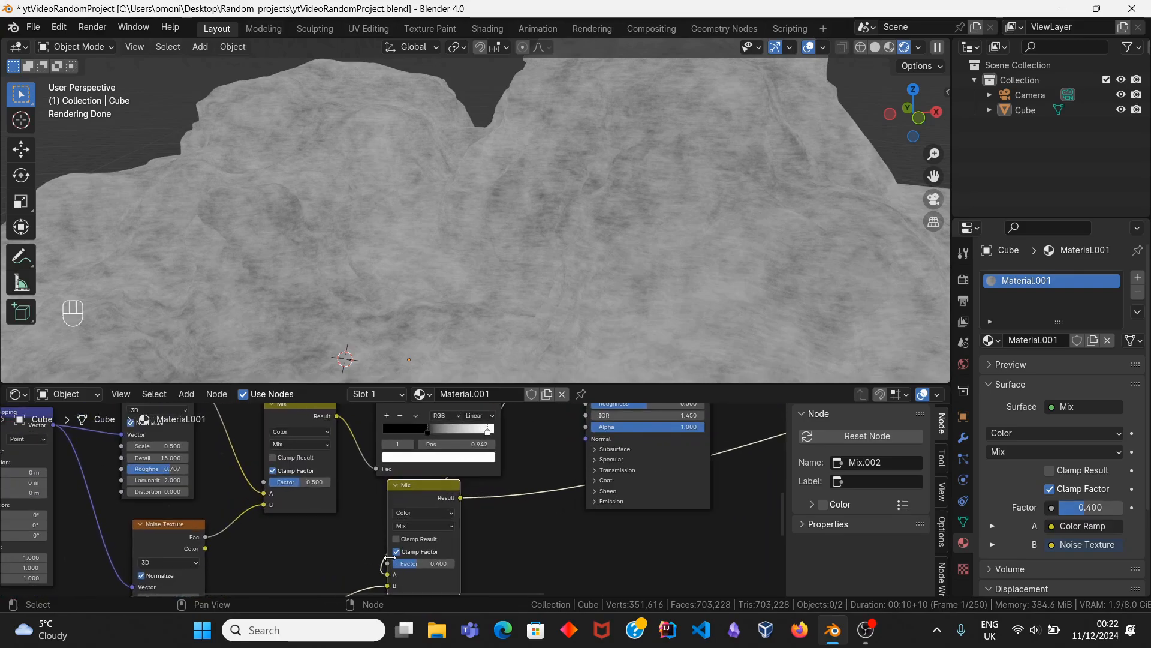
Step: Rewire the second Mix node so the Color Ramp drives its Factor and the first Mix result feeds input A
middle_click_drag(380, 563, 381, 532)
left_click_drag(389, 539, 390, 529)
middle_click_drag(333, 431, 343, 496)
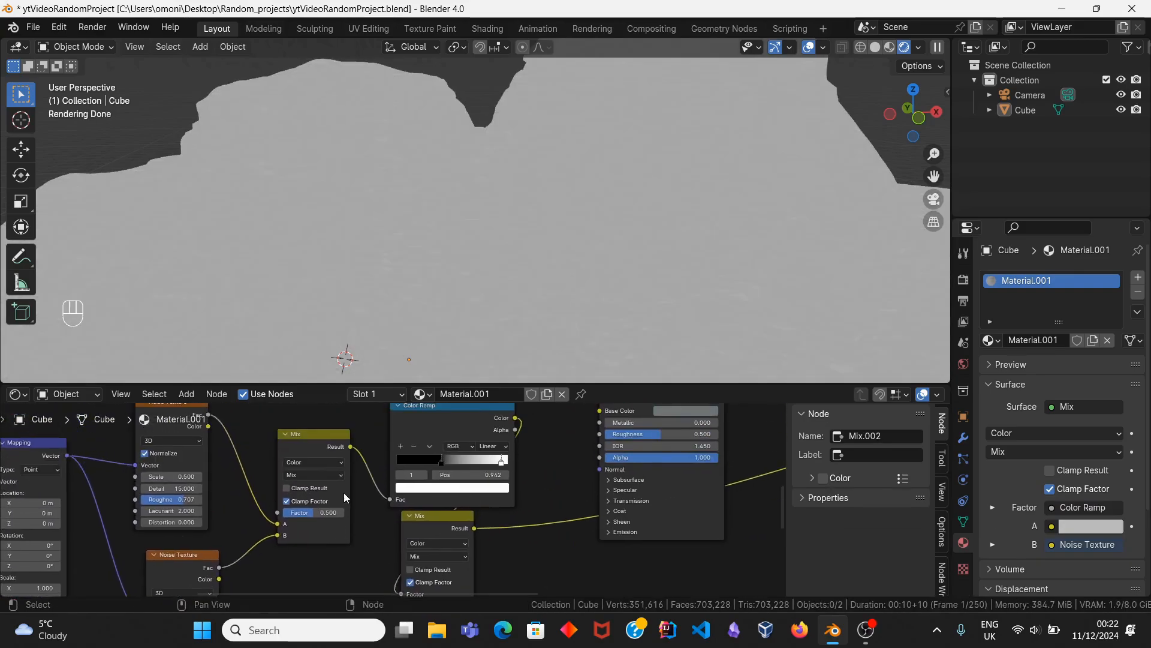
left_click_drag(351, 446, 404, 543)
middle_click_drag(410, 531, 388, 555)
middle_click_drag(401, 466, 383, 528)
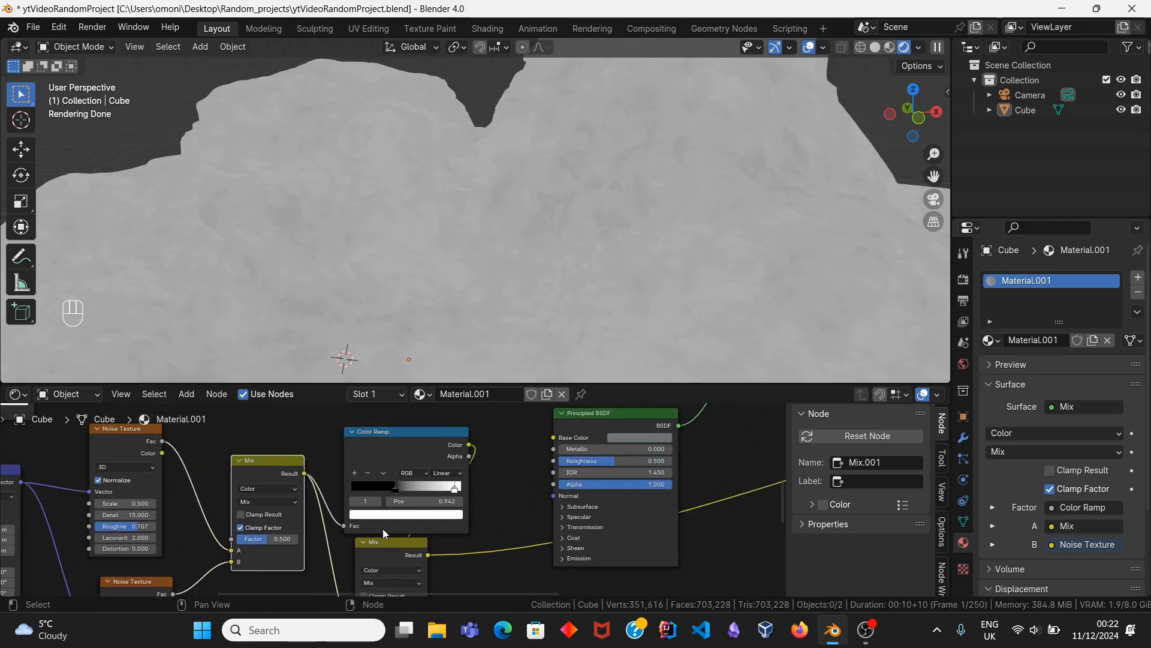
Step: Adjust the Color Ramp's stops, with the white one at 0.68, and set its interpolation to Ease
scroll(382, 528, "up", 2)
left_click_drag(395, 485, 367, 491)
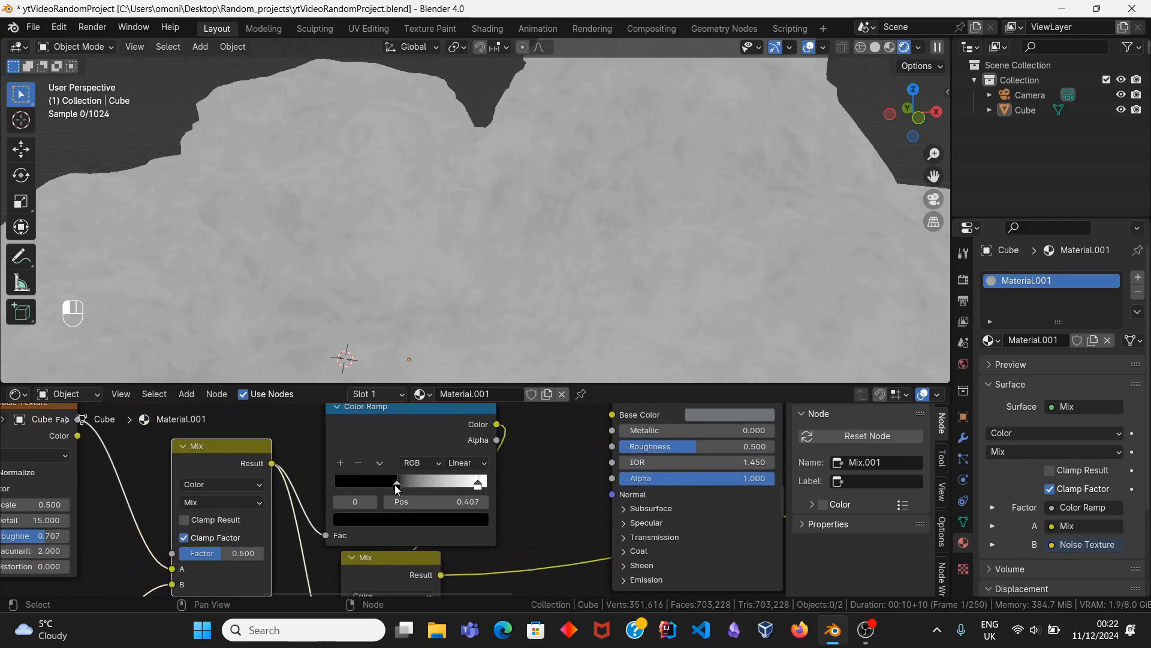
left_click_drag(478, 485, 430, 485)
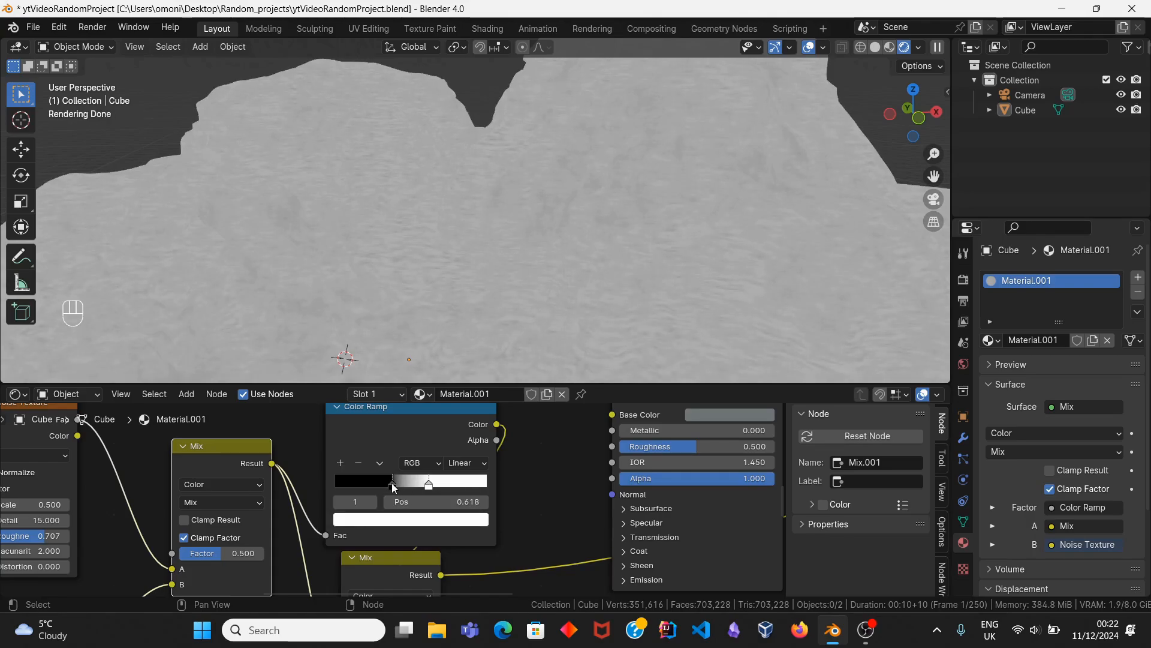
left_click_drag(392, 484, 438, 487)
left_click(467, 462)
left_click(465, 435)
Step: Duplicate the Color Ramp and insert the copy after the second Mix node
scroll(392, 505, "down", 10)
left_click(411, 517)
middle_click_drag(411, 518, 390, 462)
key("shift+d")
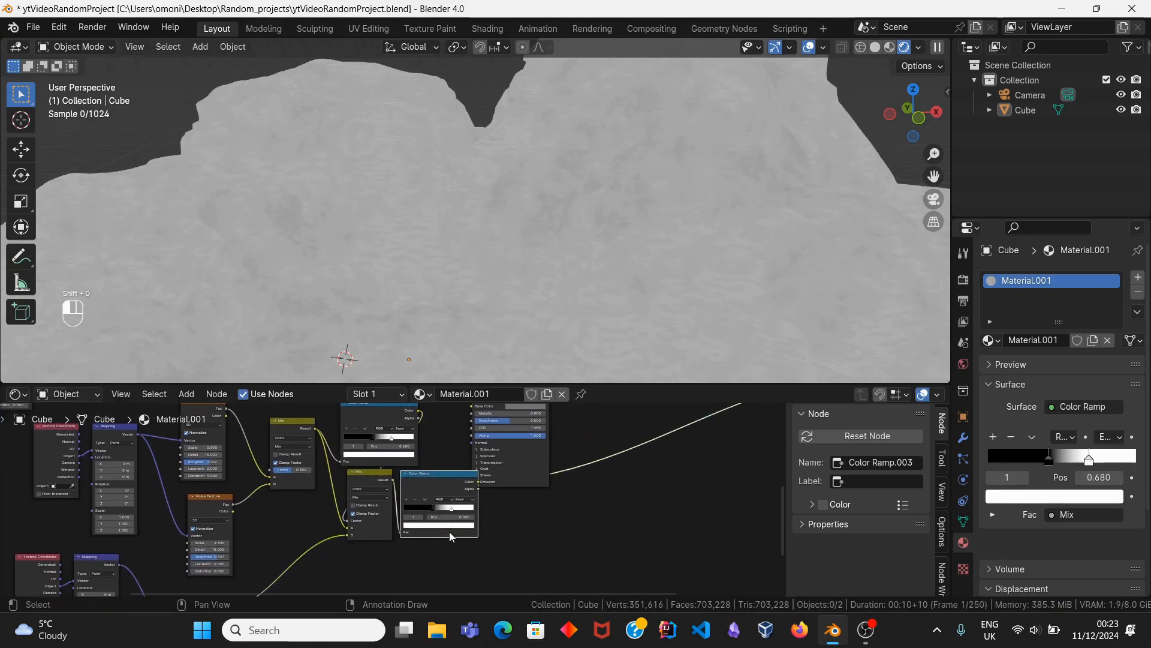
left_click(456, 528)
Step: Move the noise and mix nodes away from the duplicated Color Ramp to make room between them
scroll(273, 497, "down", 3)
scroll(273, 498, "down", 3)
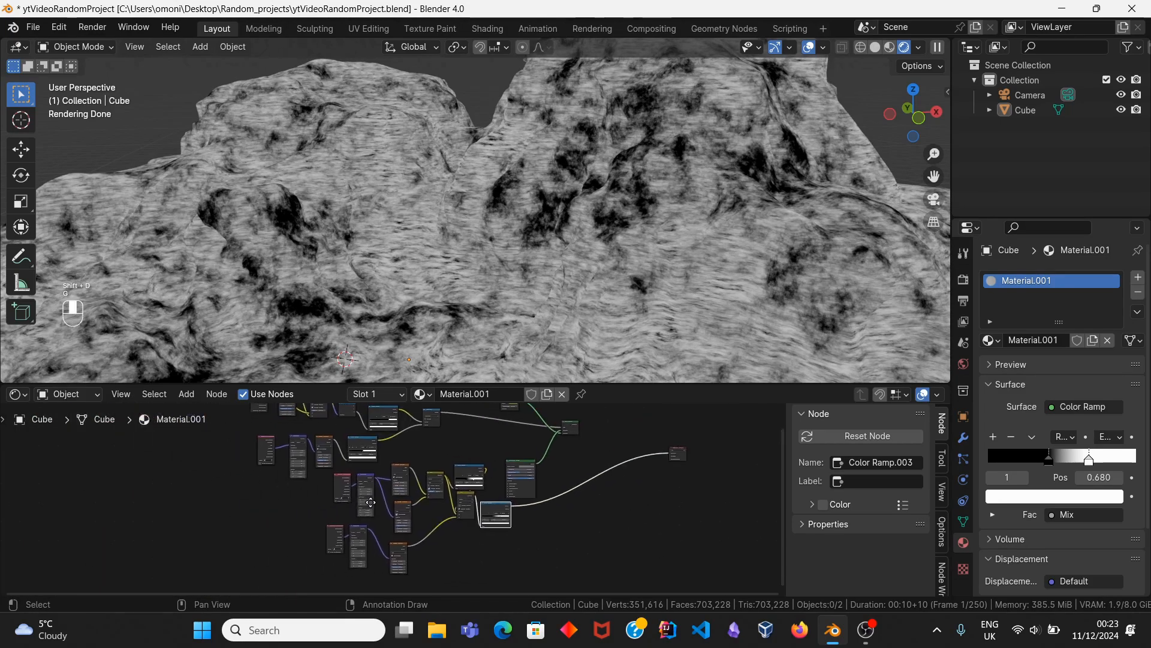
left_click_drag(276, 479, 476, 548)
key("g")
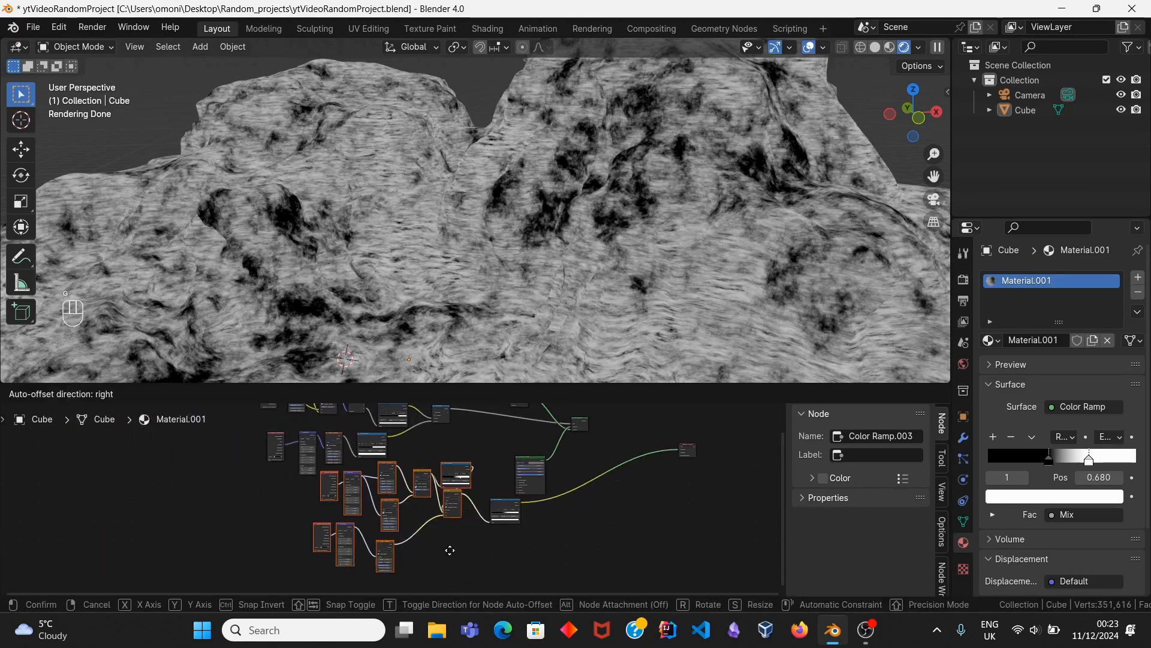
left_click(433, 542)
scroll(479, 540, "up", 4)
key("g")
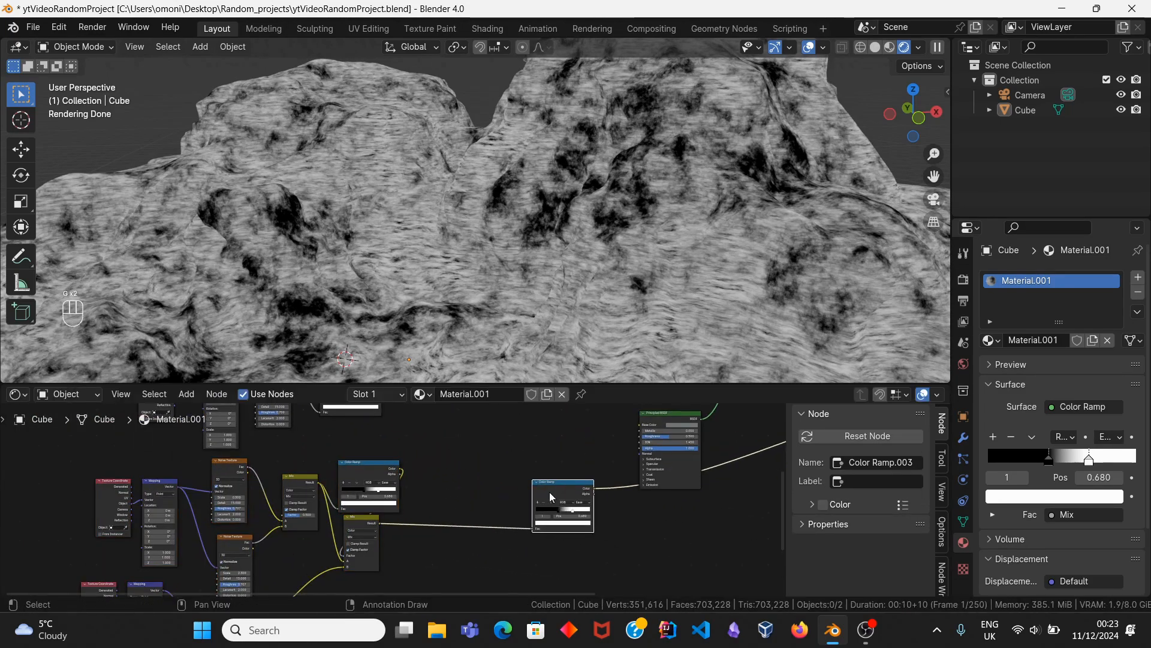
Step: Show the terrain through the scene camera in the 3D viewport
middle_click_drag(632, 285, 768, 211)
left_click(934, 201)
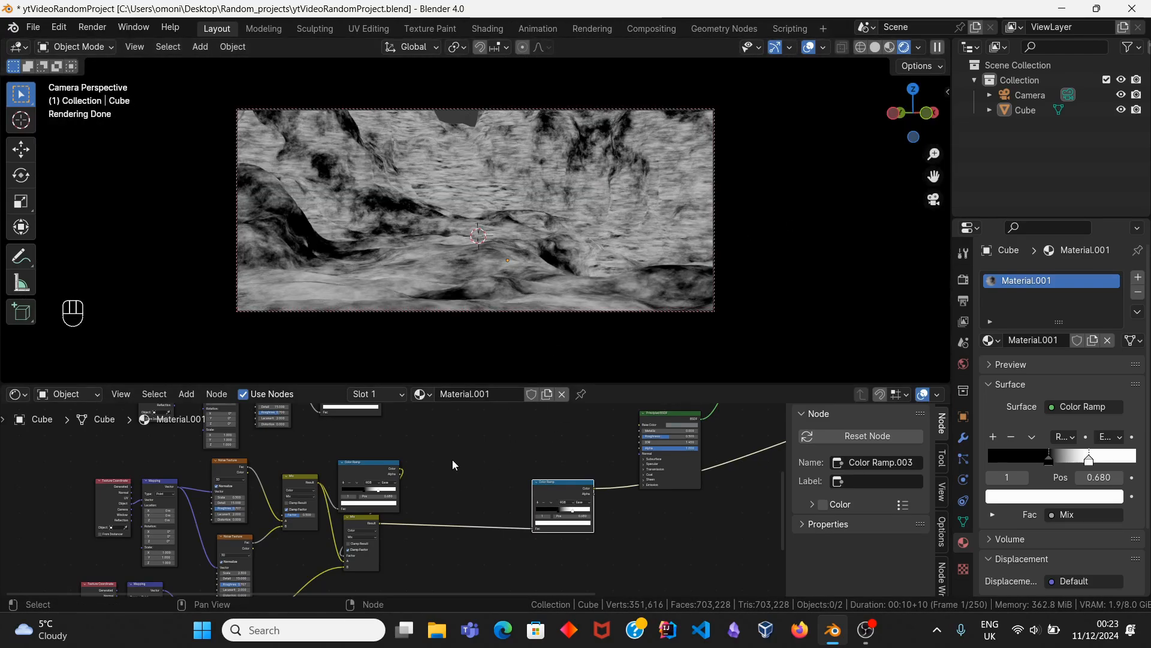
Step: Reposition the duplicated Color Ramp and the second Mix node so the Mix sits between the two ramps
middle_click_drag(475, 509, 452, 514)
scroll(490, 455, "up", 5)
left_click(481, 503)
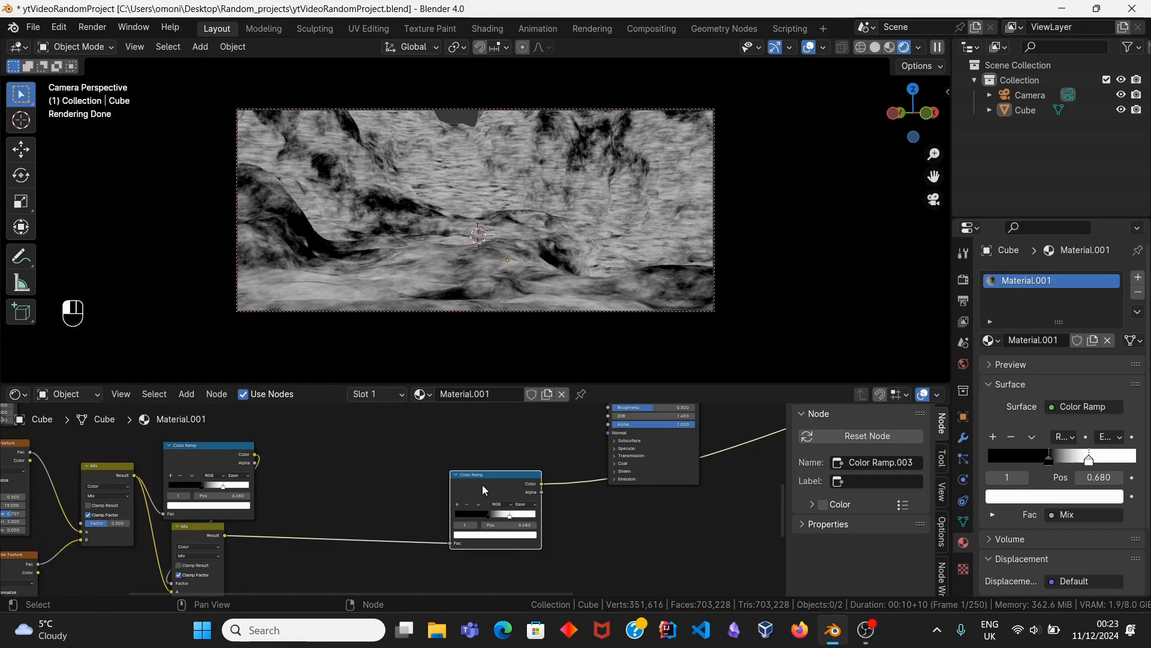
key("g")
left_click(418, 456)
middle_click_drag(212, 535, 273, 501)
left_click(276, 503)
key("g")
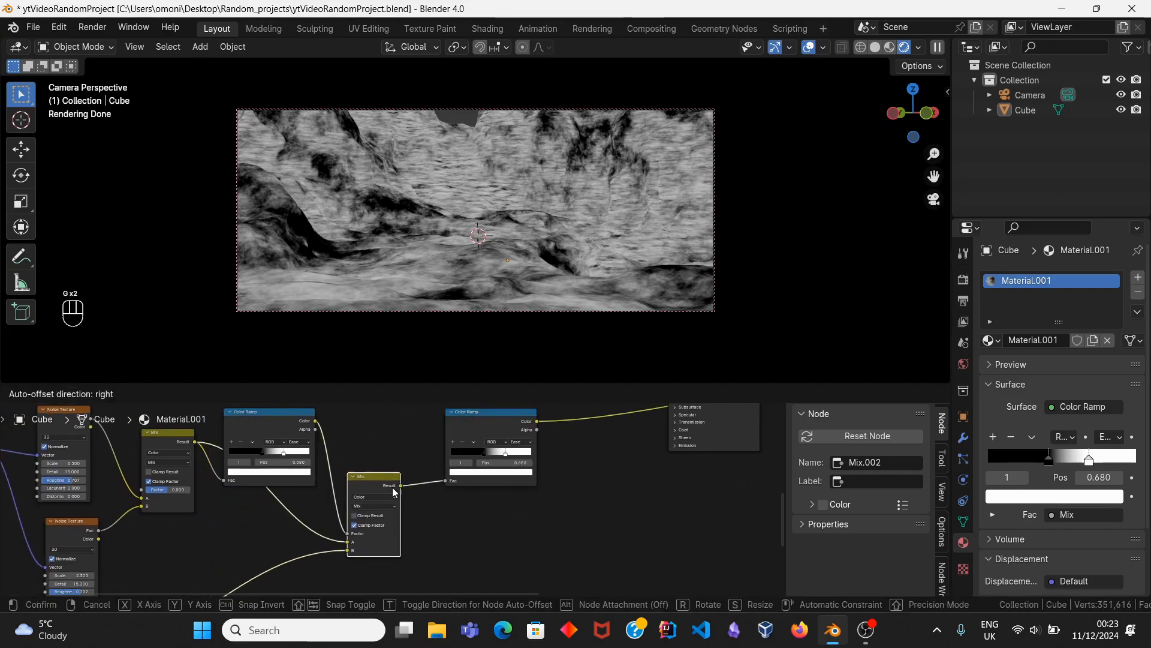
left_click(394, 491)
Step: Duplicate the lower stretched Noise Texture with its Mapping link kept and place the copy beside the original
scroll(393, 492, "down", 4)
middle_click_drag(358, 547, 479, 457)
left_click(260, 521)
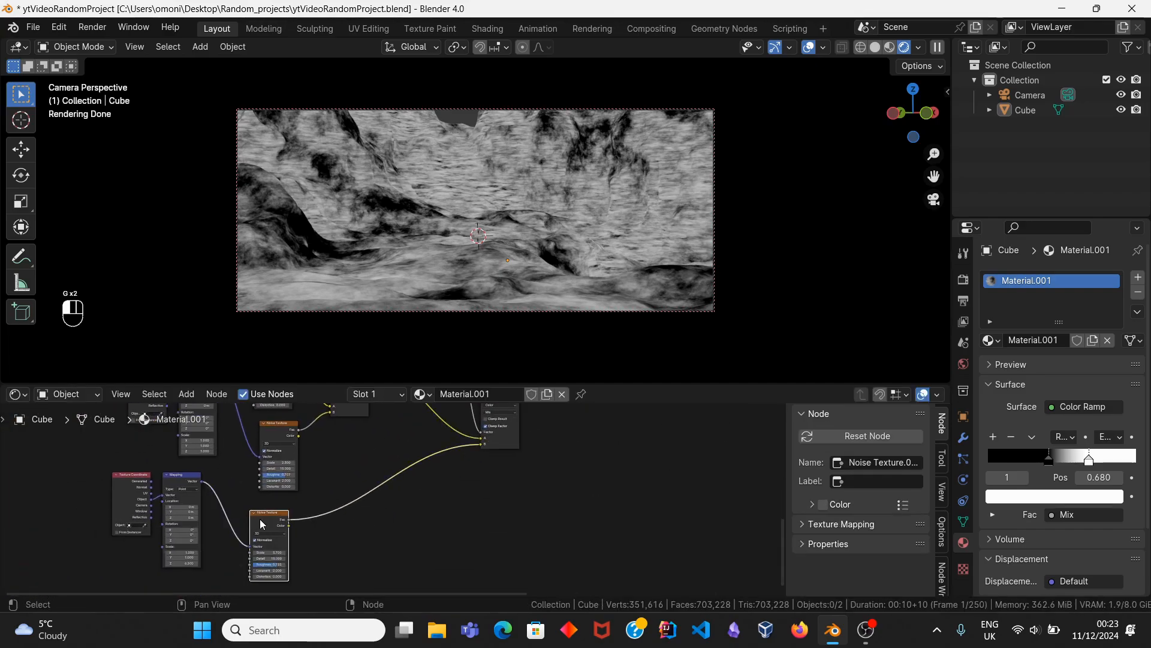
middle_click_drag(274, 528, 270, 497)
key("ctrl+shift+d")
left_click(367, 493)
Step: Preview the duplicated Noise Texture and set its Scale to 15.2 and Roughness to about 0.647
scroll(365, 503, "up", 3)
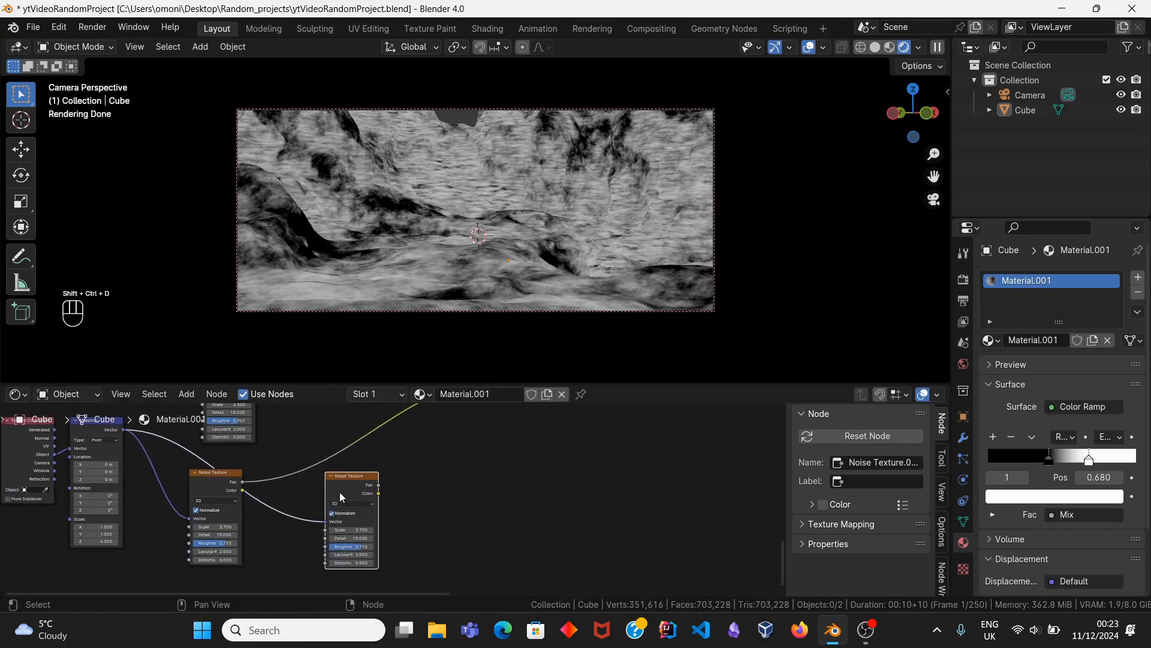
scroll(354, 474, "up", 3)
middle_click_drag(360, 507, 392, 472)
left_click(335, 441, "ctrl+shift")
scroll(333, 491, "up", 1)
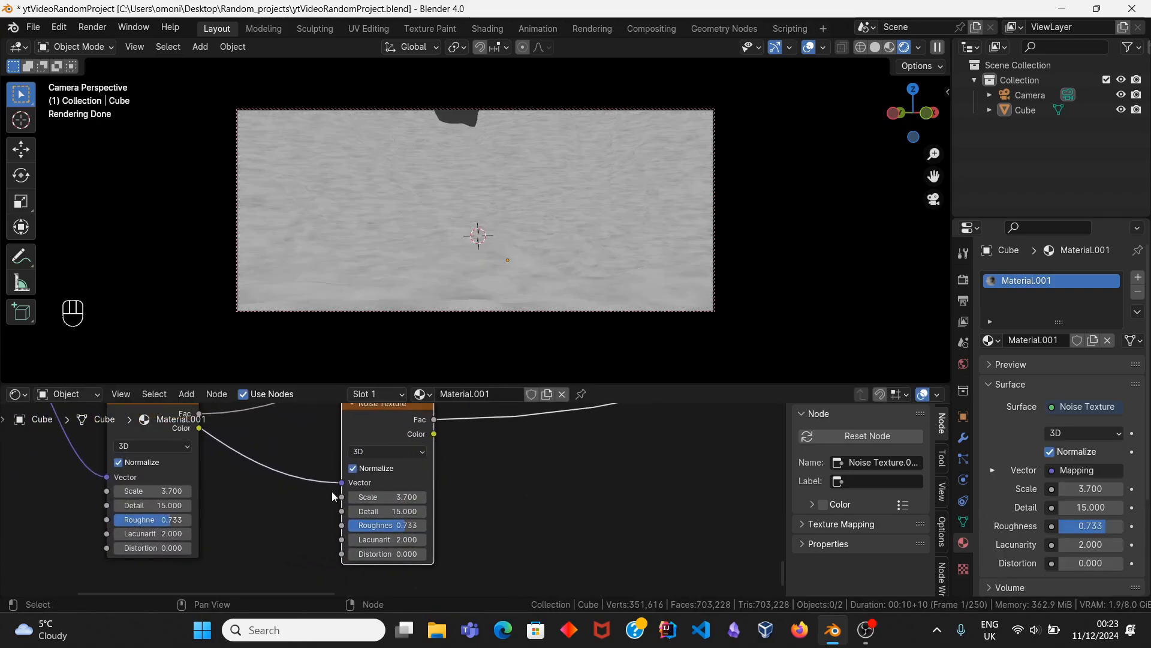
left_click_drag(387, 497, 447, 497)
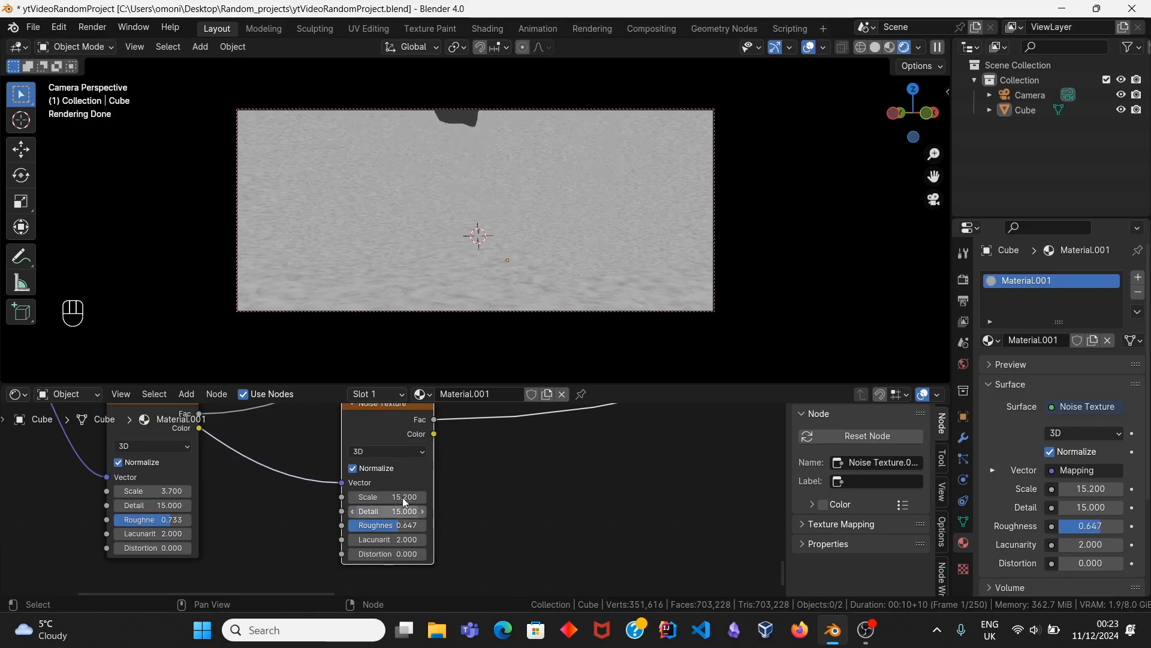
Step: Combine the second Mix result with the duplicated Noise Texture in a third Mix node feeding the final Color Ramp
scroll(402, 497, "down", 4)
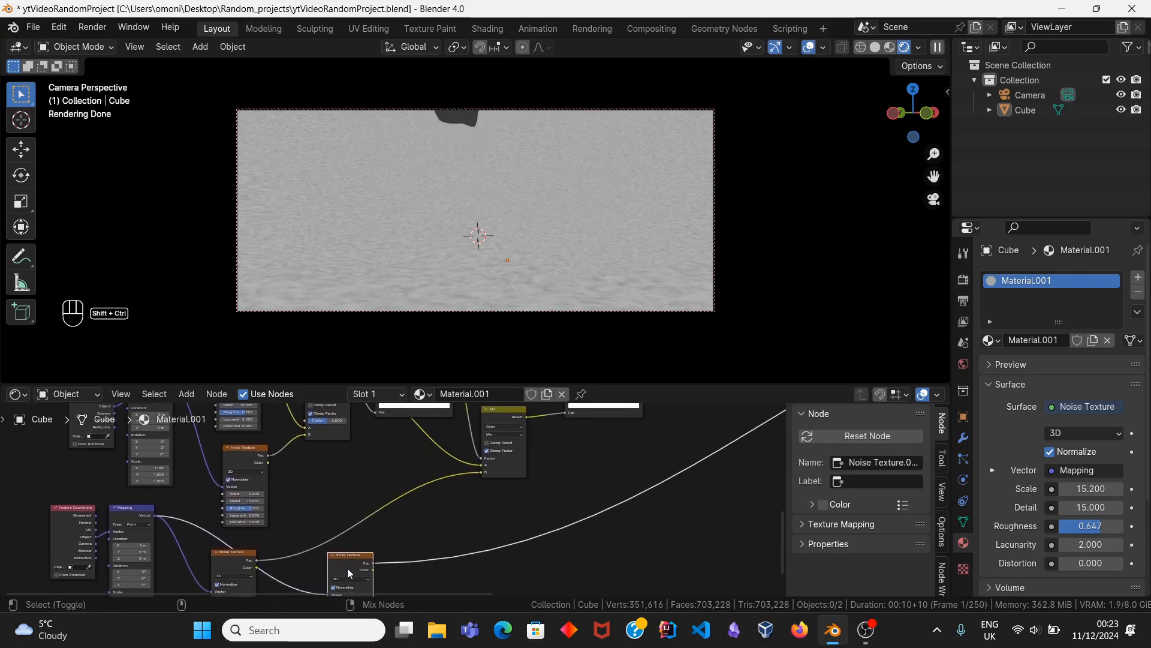
right_click_drag(347, 567, 510, 473, "ctrl+shift")
key("g")
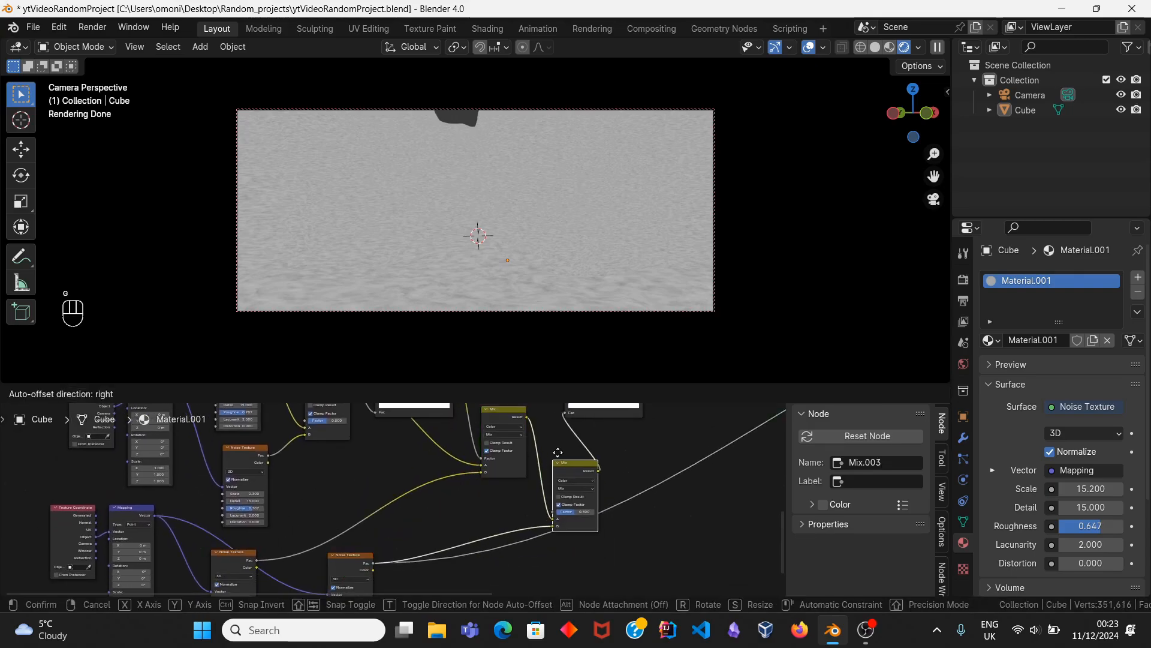
left_click(576, 514)
Step: Preview the final Color Ramp and set the third Mix node's Factor to about 0.307
left_click(585, 474, "ctrl+shift")
middle_click_drag(584, 474, 490, 538)
scroll(533, 497, "up", 2)
middle_click_drag(483, 480, 464, 414)
left_click(488, 437, "ctrl+shift")
scroll(458, 479, "up", 2)
left_click_drag(460, 526, 435, 526)
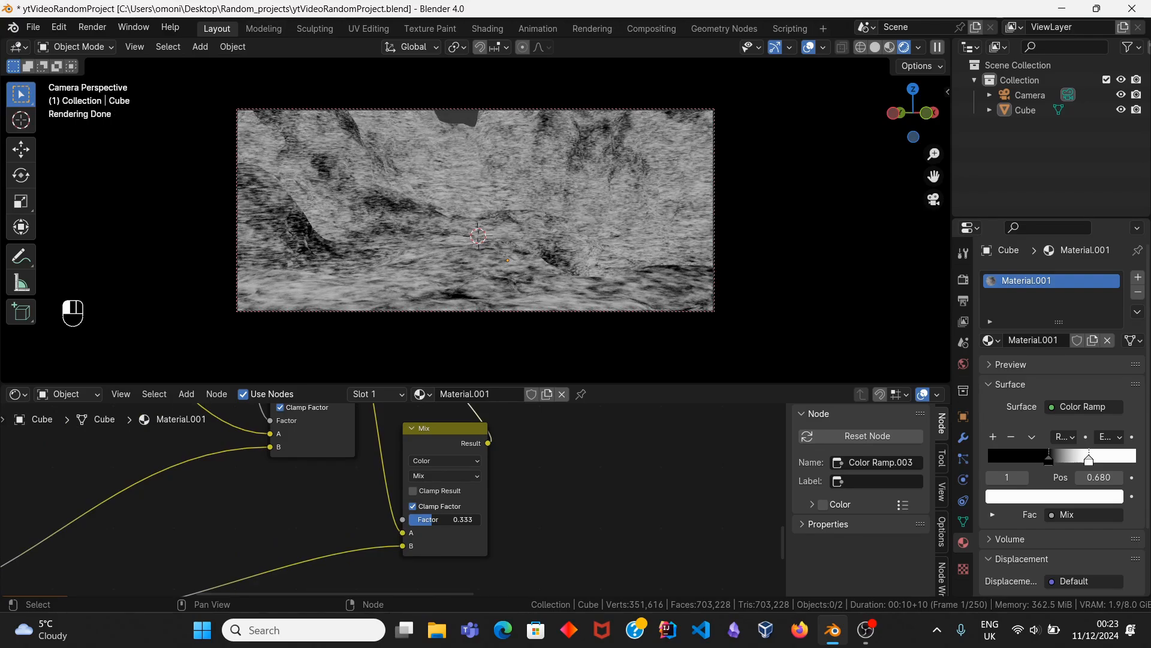
left_click_drag(436, 519, 434, 519)
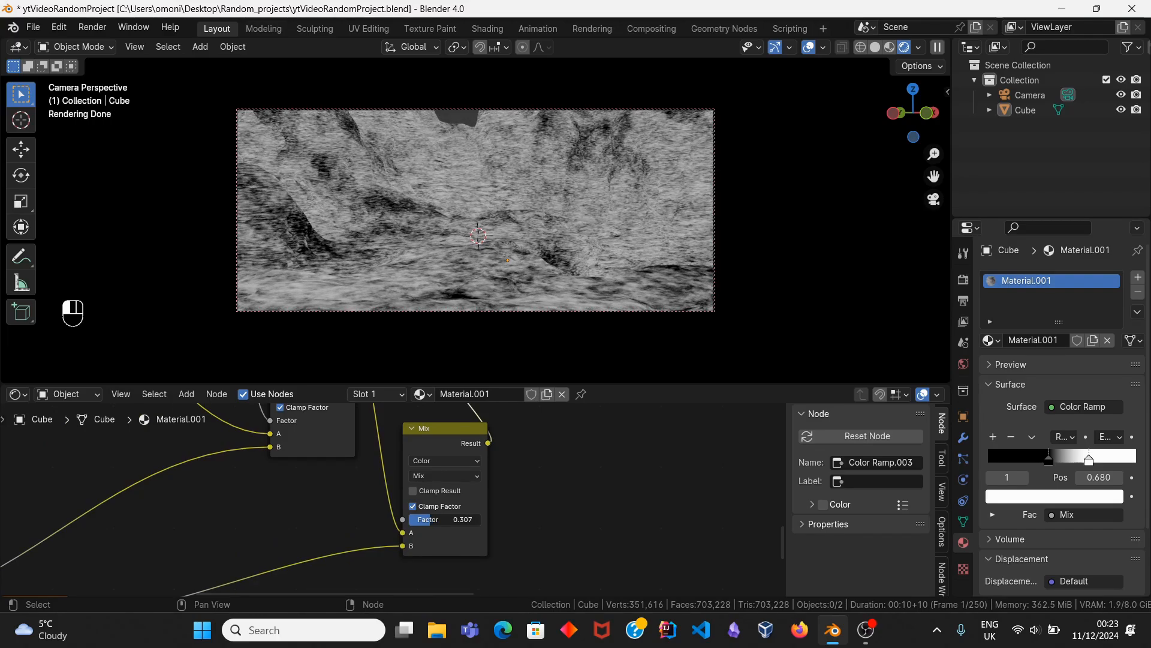
left_click(533, 495)
Step: Move the final Color Ramp slightly up and away from the third Mix node
scroll(385, 499, "down", 6)
middle_click_drag(422, 415, 387, 497)
scroll(391, 478, "down", 2)
middle_click_drag(405, 446, 372, 488)
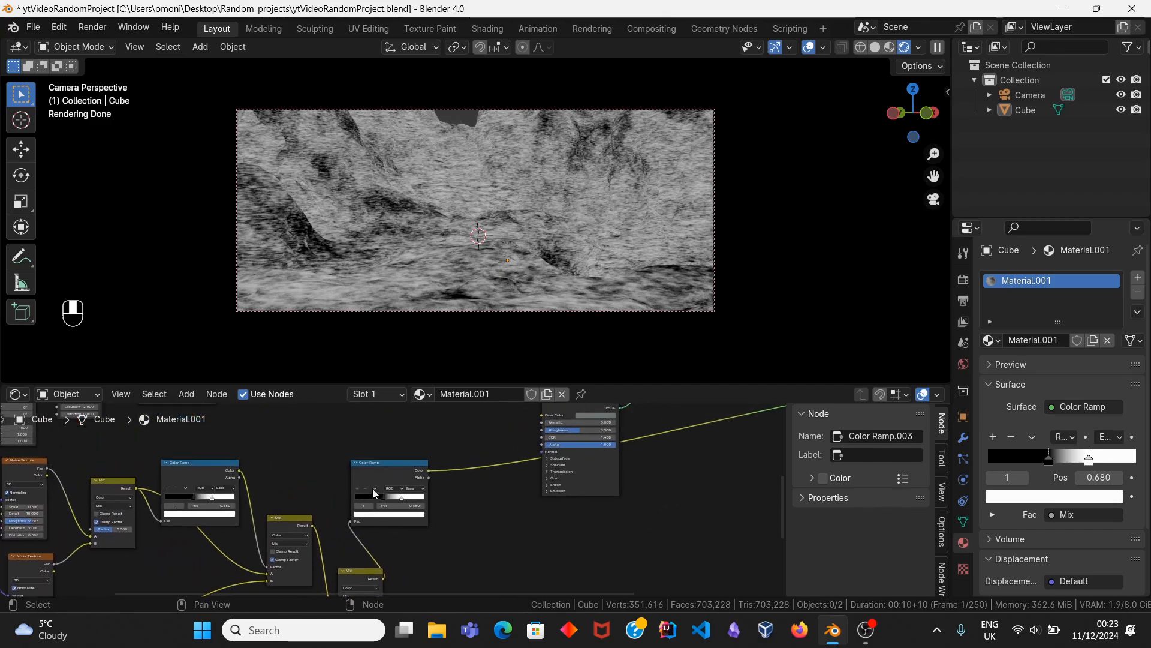
left_click(393, 466)
key("g")
left_click(405, 438)
scroll(420, 464, "up", 5)
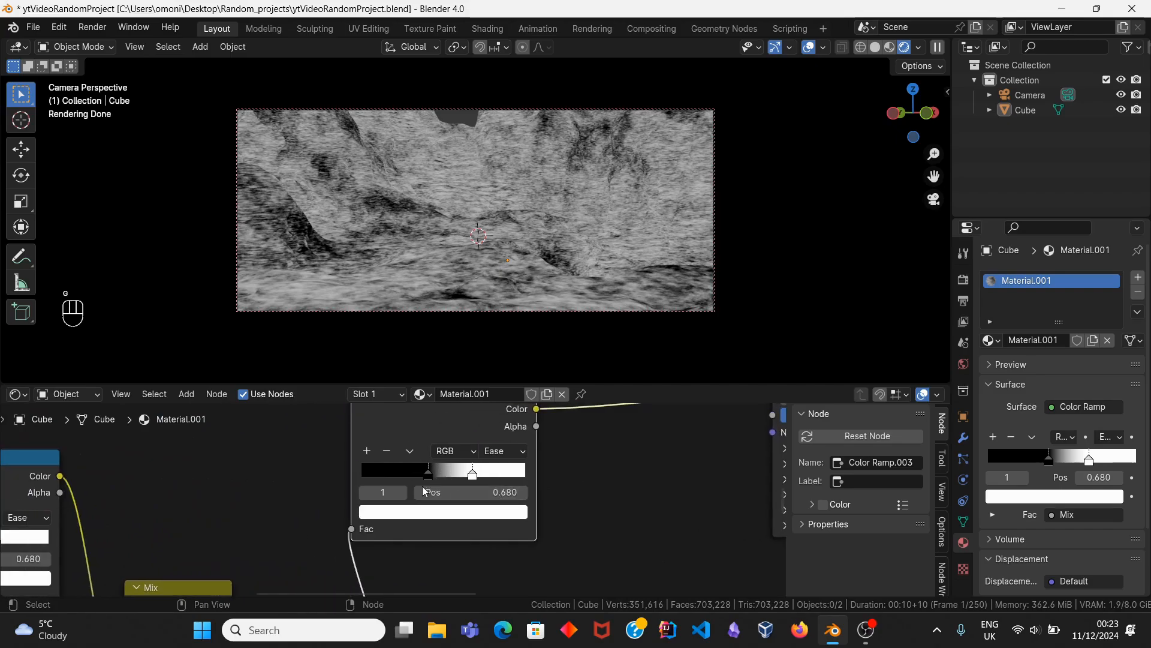
Step: Move the final Color Ramp's black stop to position 0.273 and add a third stop between black and white
middle_click_drag(467, 416, 473, 448)
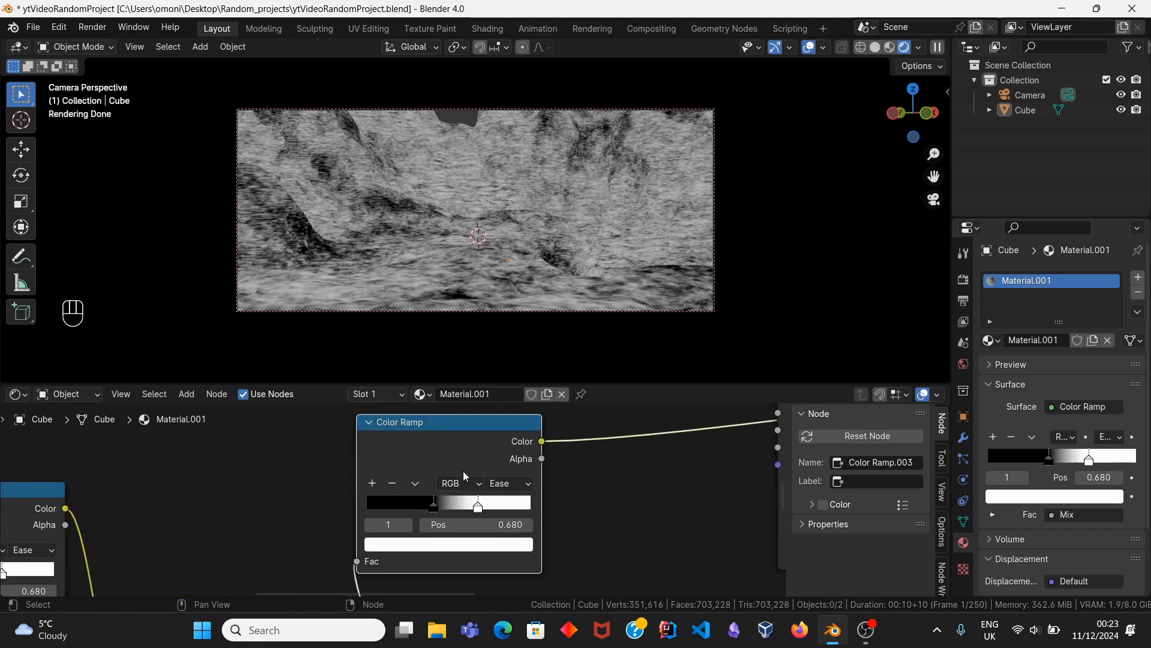
left_click_drag(436, 509, 413, 510)
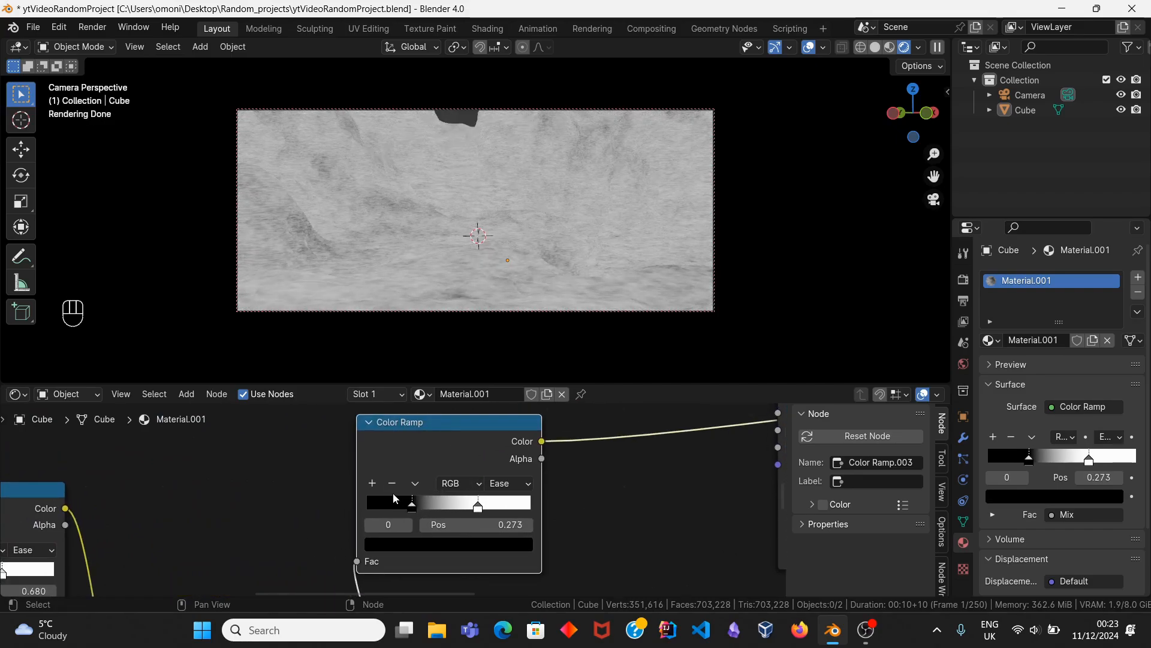
left_click(372, 483)
Step: Color the final ramp's first stop dark brown and its middle stop tan with Hue 0.083, Saturation 0.634 and Value 0.500
left_click(412, 503)
left_click(420, 539)
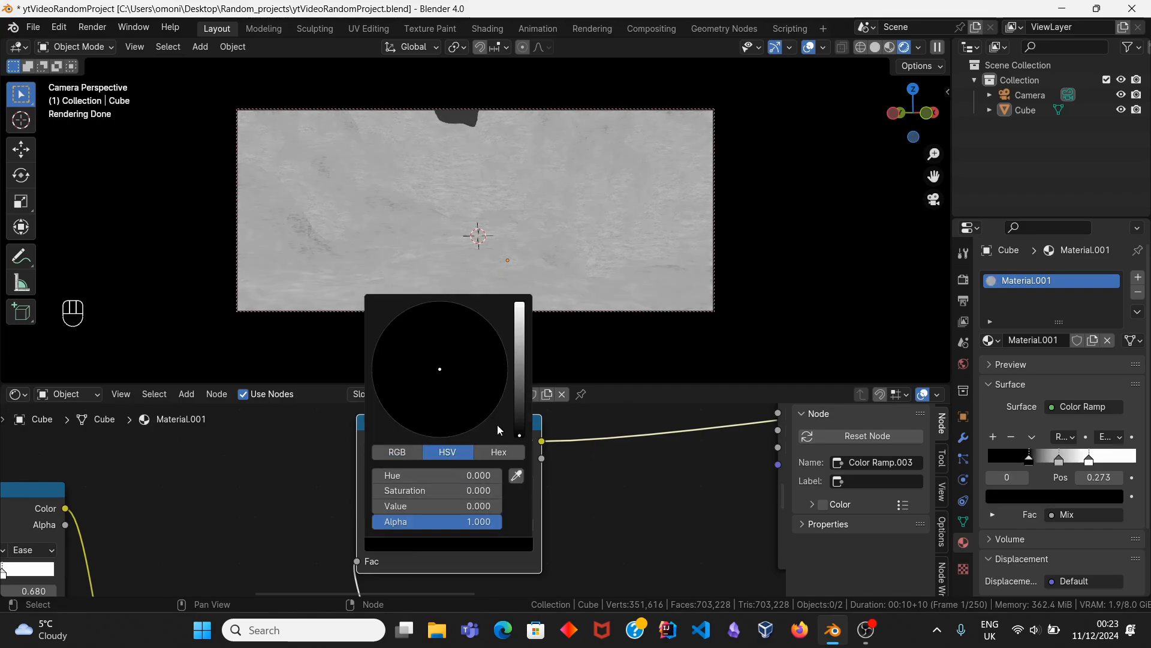
left_click_drag(440, 369, 425, 390)
left_click(443, 506)
left_click(426, 545)
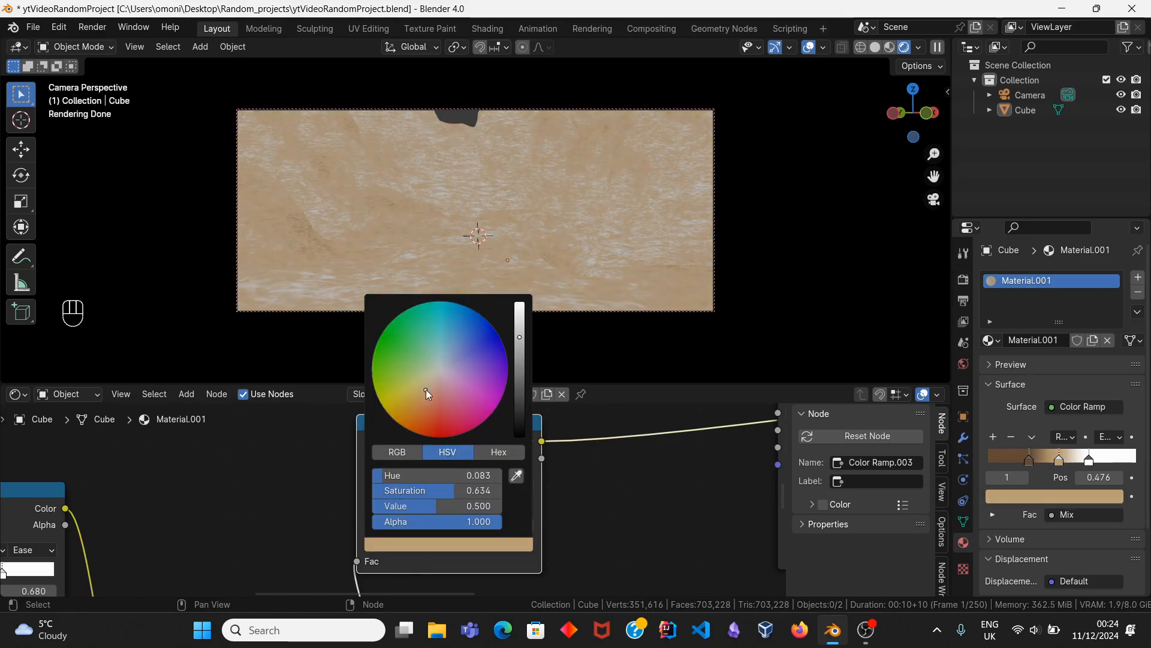
Step: Shift the brown and tan stops toward the ramp's start and darken the last stop to near-black with Value 0.023
left_click_drag(415, 508, 393, 510)
mouse_move(438, 508)
left_mouse_down()
mouse_move(401, 504)
mouse_move(438, 503)
left_mouse_up()
left_click(509, 505)
left_click(462, 546)
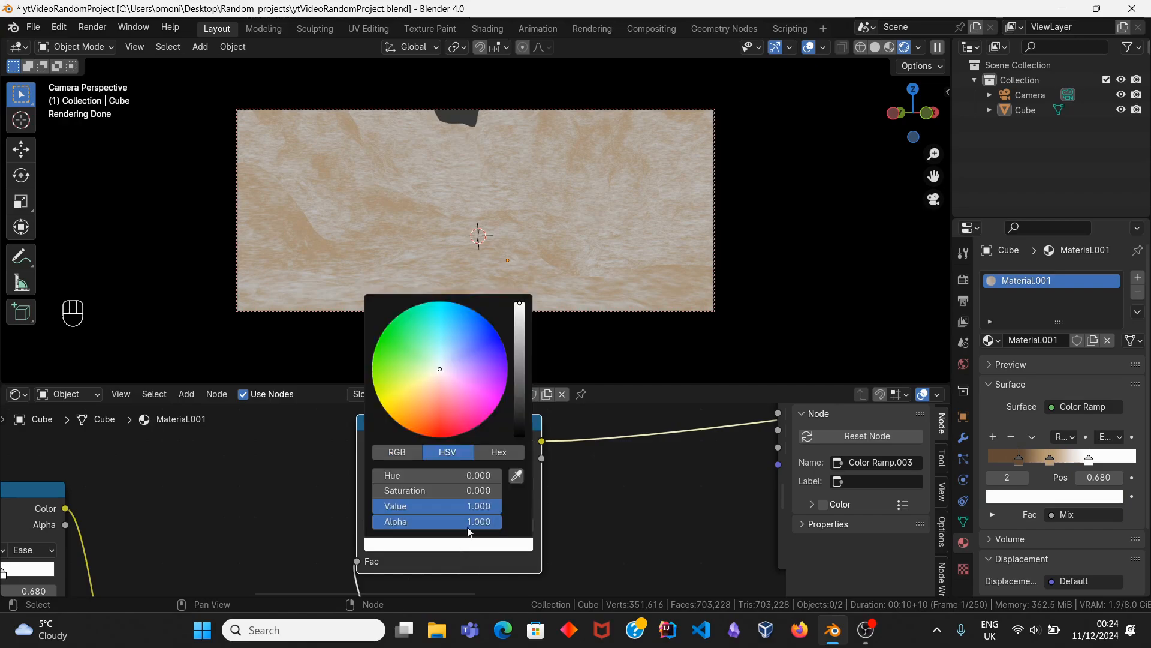
left_click_drag(519, 346, 519, 415)
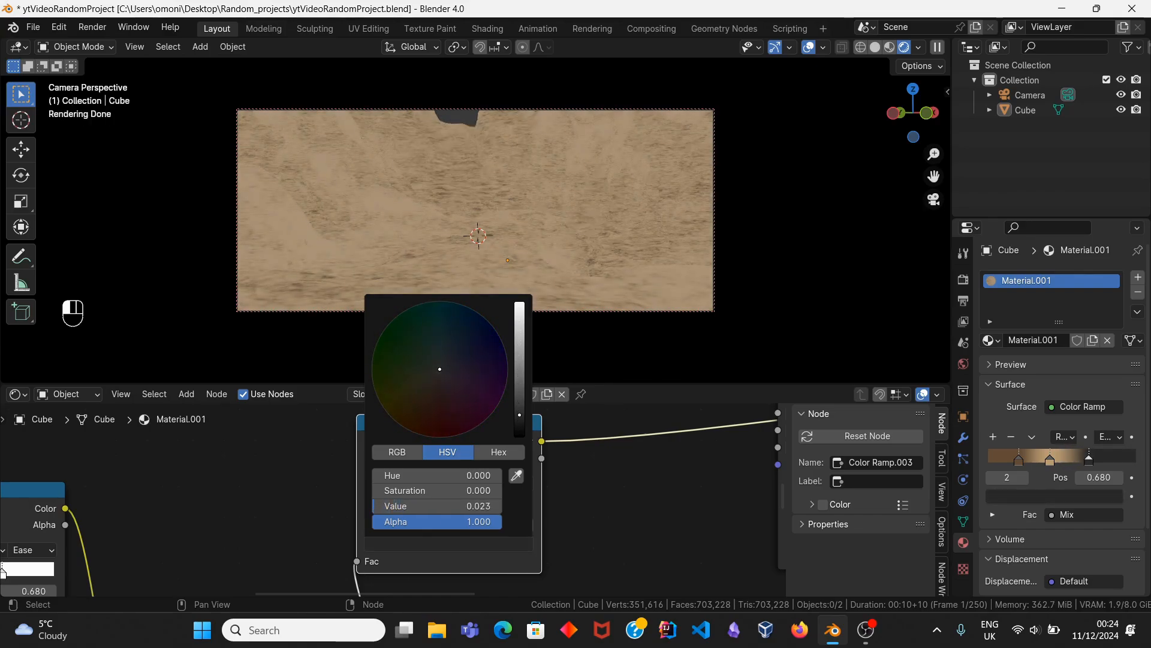
Step: Bring the final ramp's three stops closer together with the last one at 0.615, and switch the interpolation to Linear
mouse_move(478, 507)
left_mouse_down()
mouse_move(490, 499)
mouse_move(460, 505)
left_mouse_up()
left_click(479, 508)
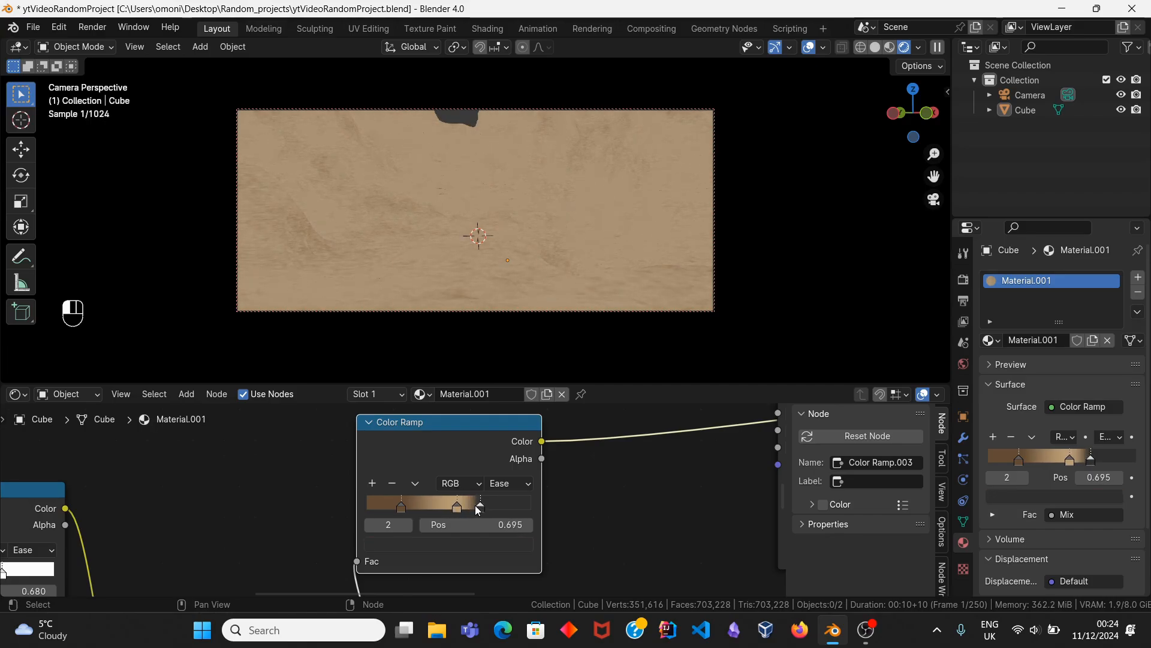
left_click(467, 507)
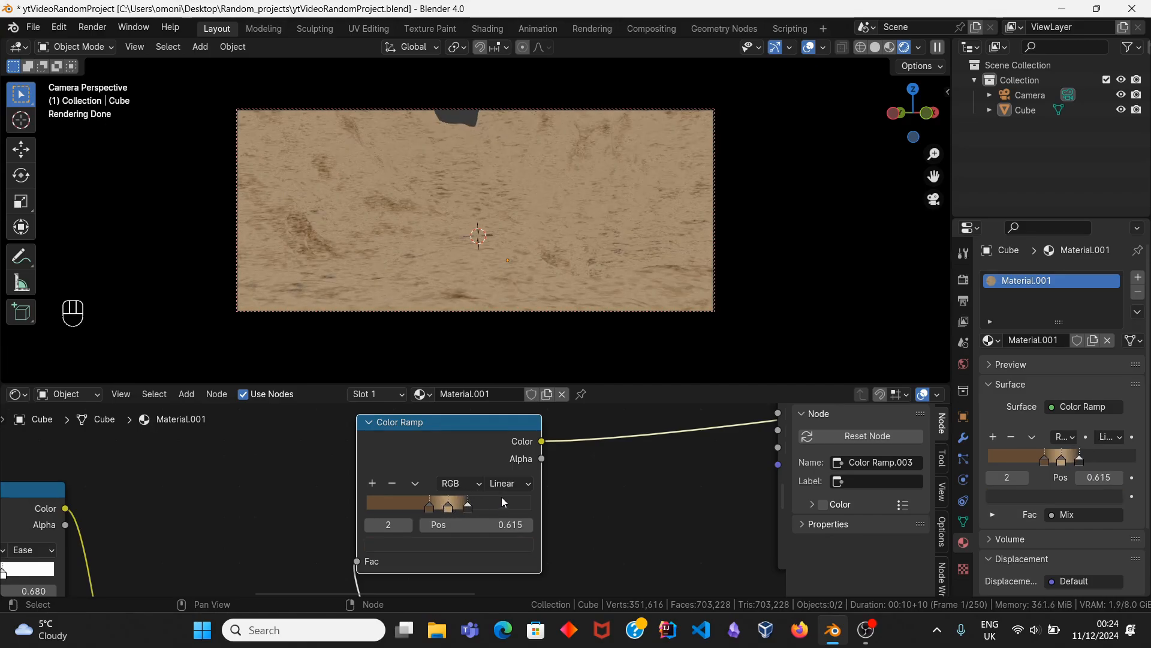
Step: Connect the final Color Ramp's Color to the Principled BSDF's Base Color and preview the shader
scroll(543, 476, "down", 6)
middle_click_drag(555, 471, 411, 546)
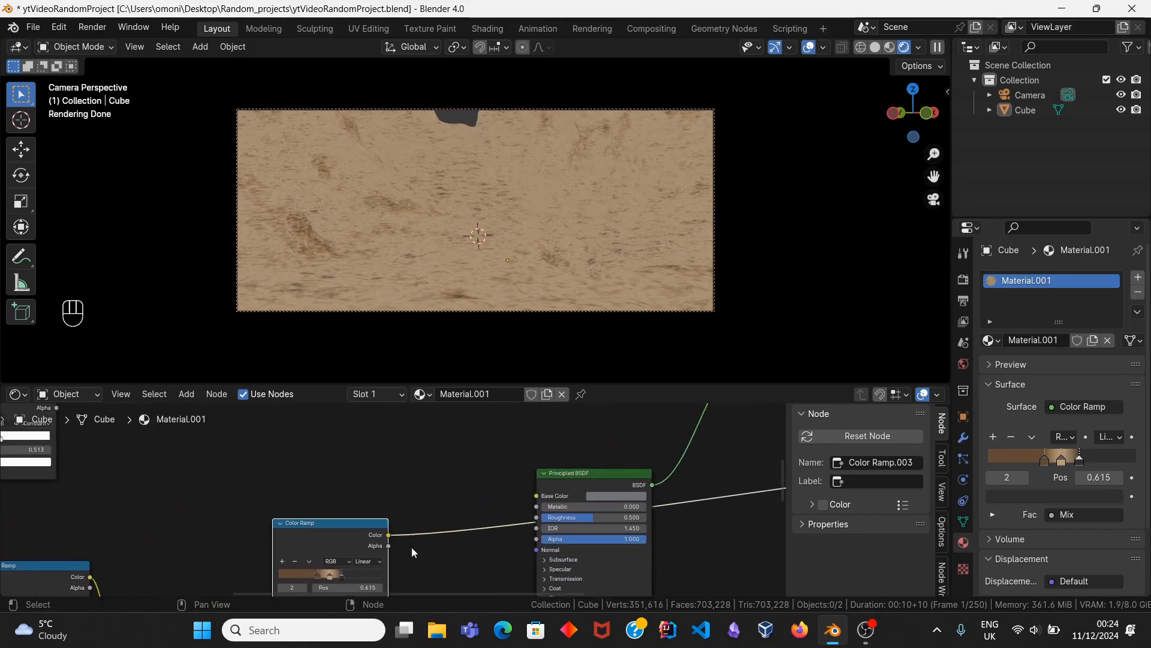
left_click_drag(389, 535, 435, 527)
left_click_drag(547, 498, 548, 497)
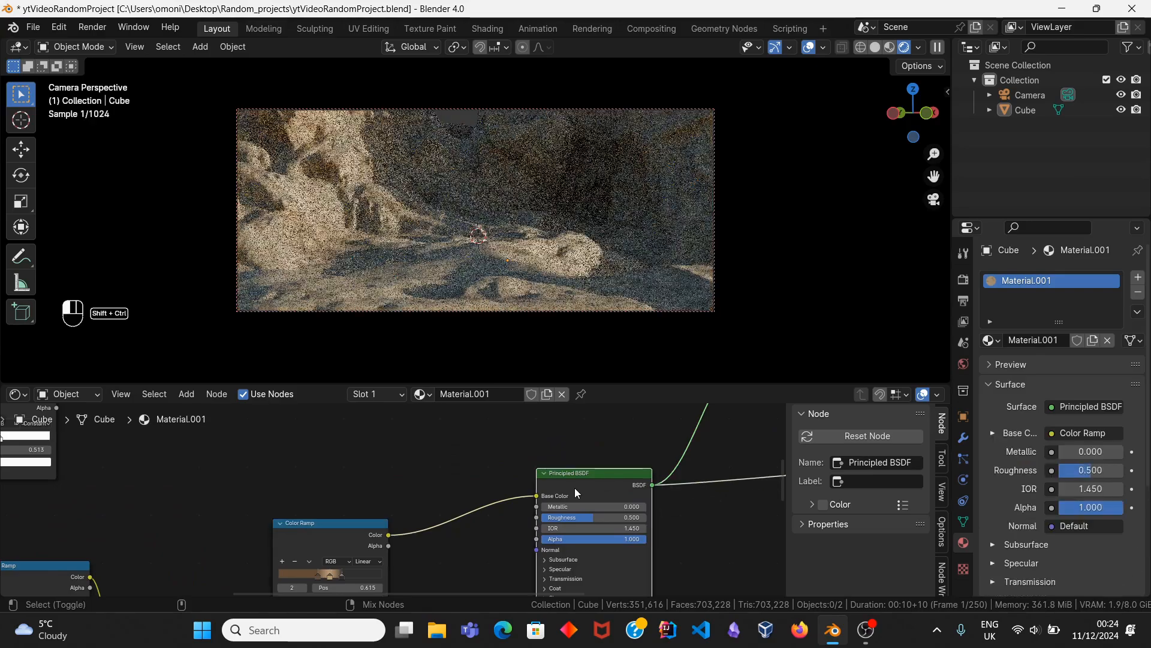
Step: Move the final Color Ramp's last stop to position 0.680
scroll(446, 519, "up", 4)
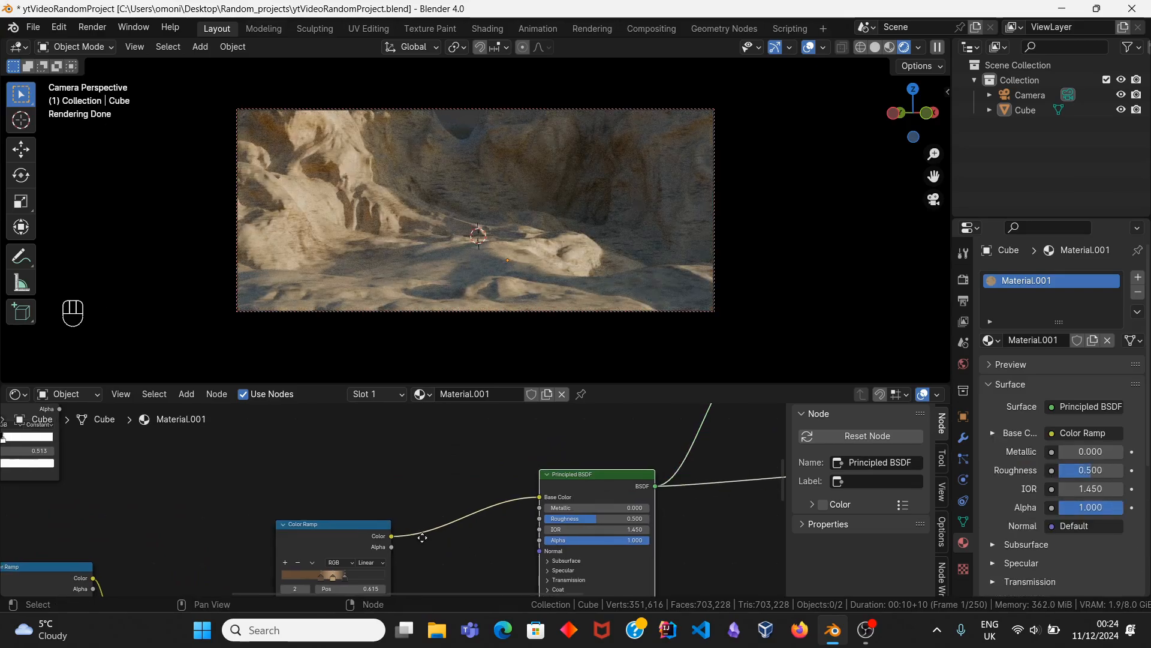
mouse_move(451, 567)
left_mouse_down()
mouse_move(481, 567)
mouse_move(454, 564)
left_mouse_up()
mouse_move(454, 561)
left_mouse_down()
mouse_move(468, 564)
mouse_move(442, 566)
mouse_move(457, 567)
left_mouse_up()
Step: Combine the final Color Ramp with the earlier black-and-white Color Ramp in a new Mix node placed before the Principled BSDF
scroll(480, 548, "down", 6)
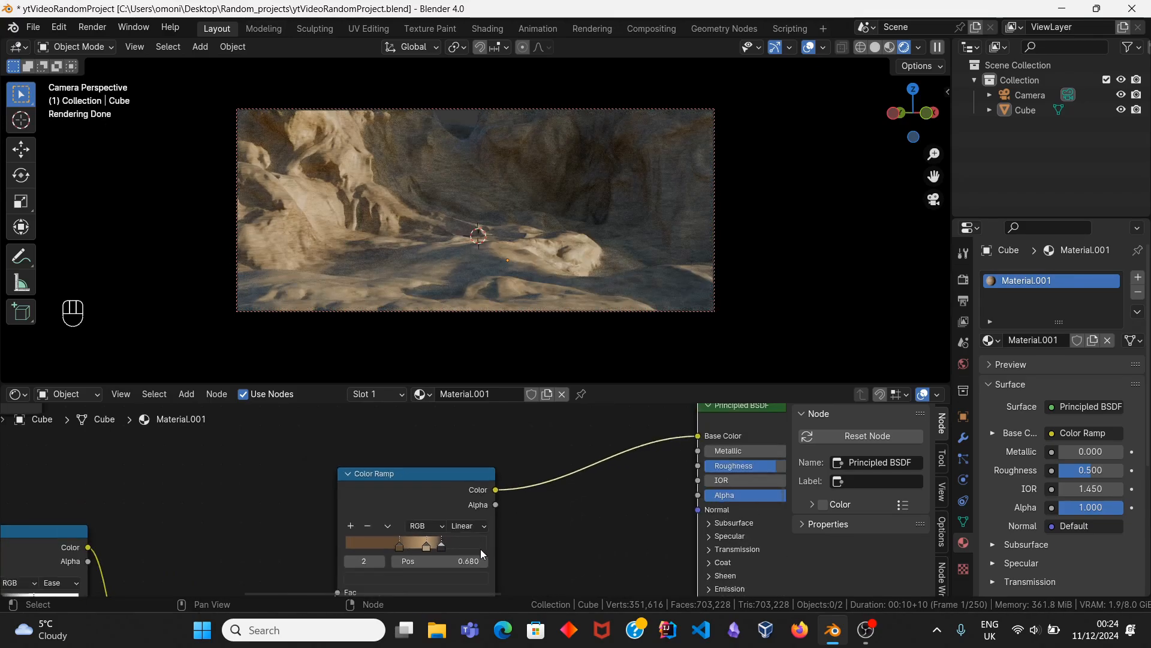
right_click_drag(413, 463, 237, 507, "ctrl+shift")
key("g")
left_click(461, 412)
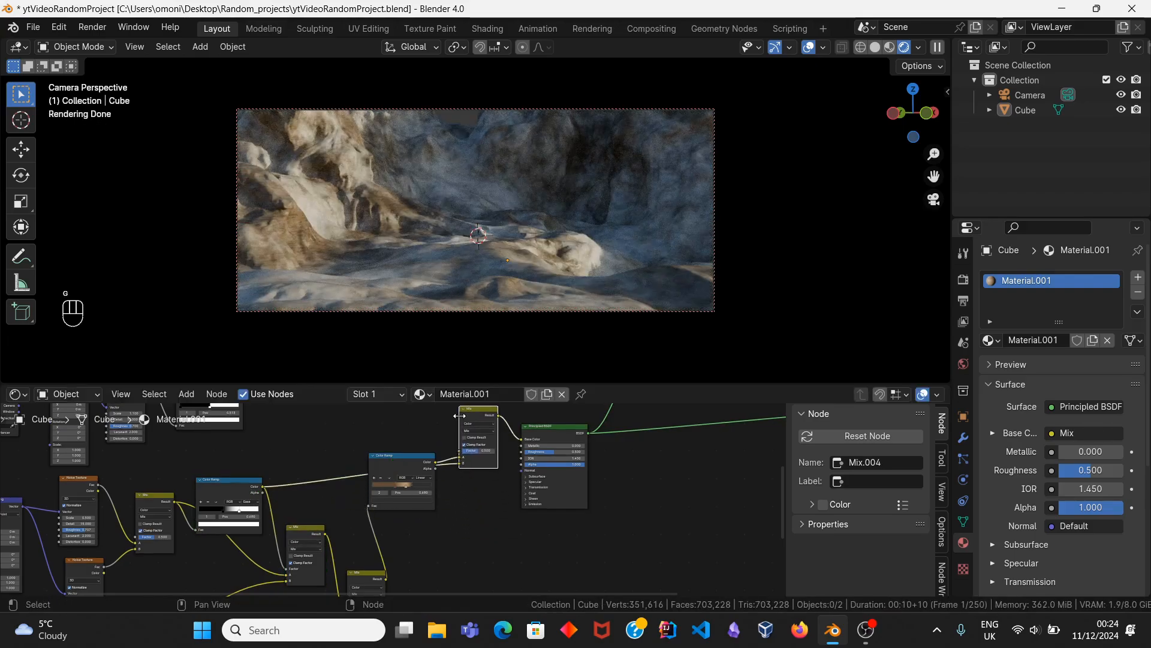
Step: Reroute the black-and-white ramp to the new Mix node's Factor and set its B color to gray with Value 0.273
scroll(441, 505, "up", 9)
middle_click_drag(461, 464, 480, 514)
left_click_drag(483, 519, 479, 487)
middle_click_drag(516, 519, 451, 520)
left_click(456, 514)
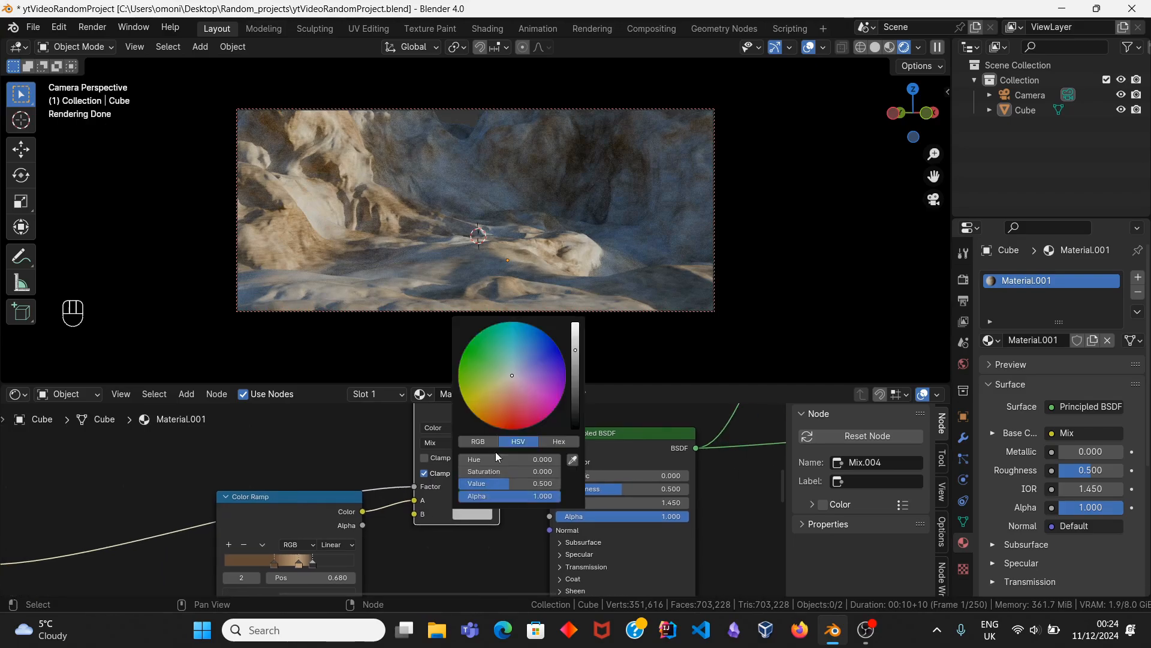
mouse_move(573, 388)
left_mouse_down()
mouse_move(574, 404)
mouse_move(575, 382)
left_mouse_up()
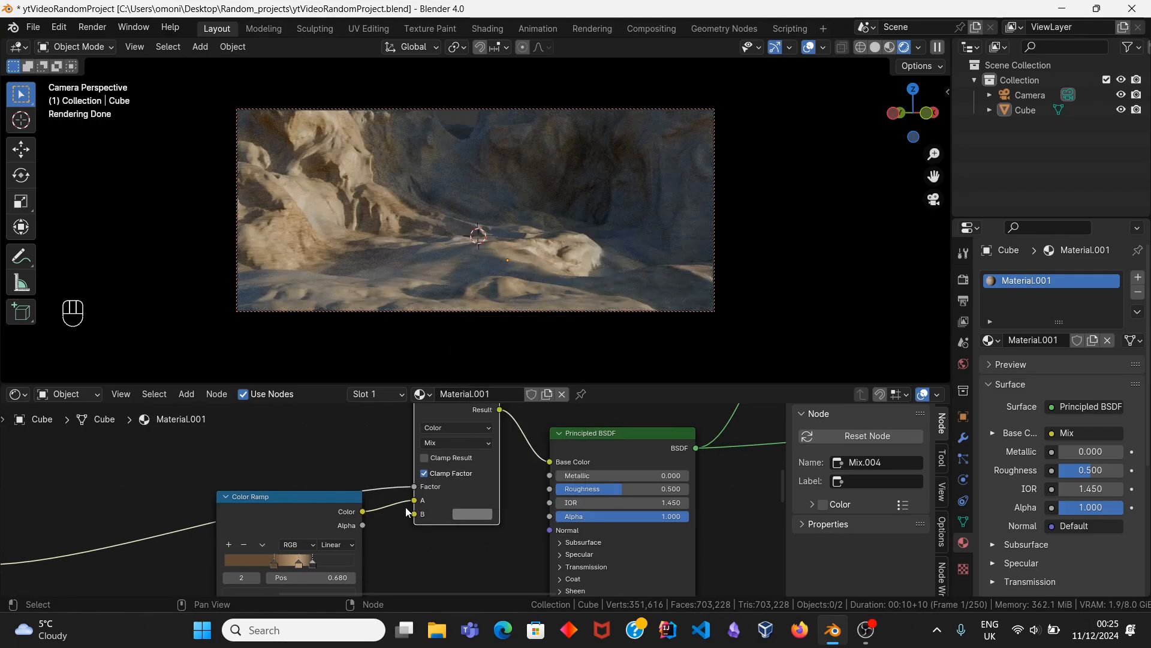
Step: Rearrange the new Mix node and the brown Color Ramp to space them out before the Principled BSDF
scroll(404, 507, "down", 5)
key("g")
left_click(423, 459)
left_click(317, 510)
key("g")
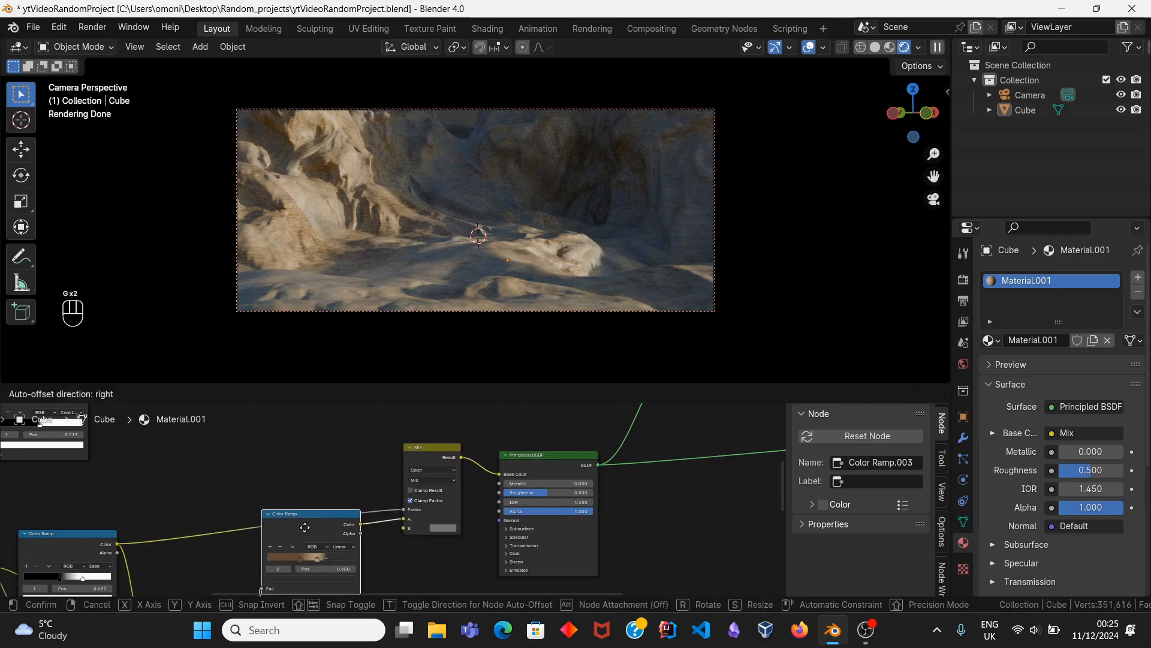
left_click(300, 527)
left_click(434, 447)
key("g")
left_click(415, 444)
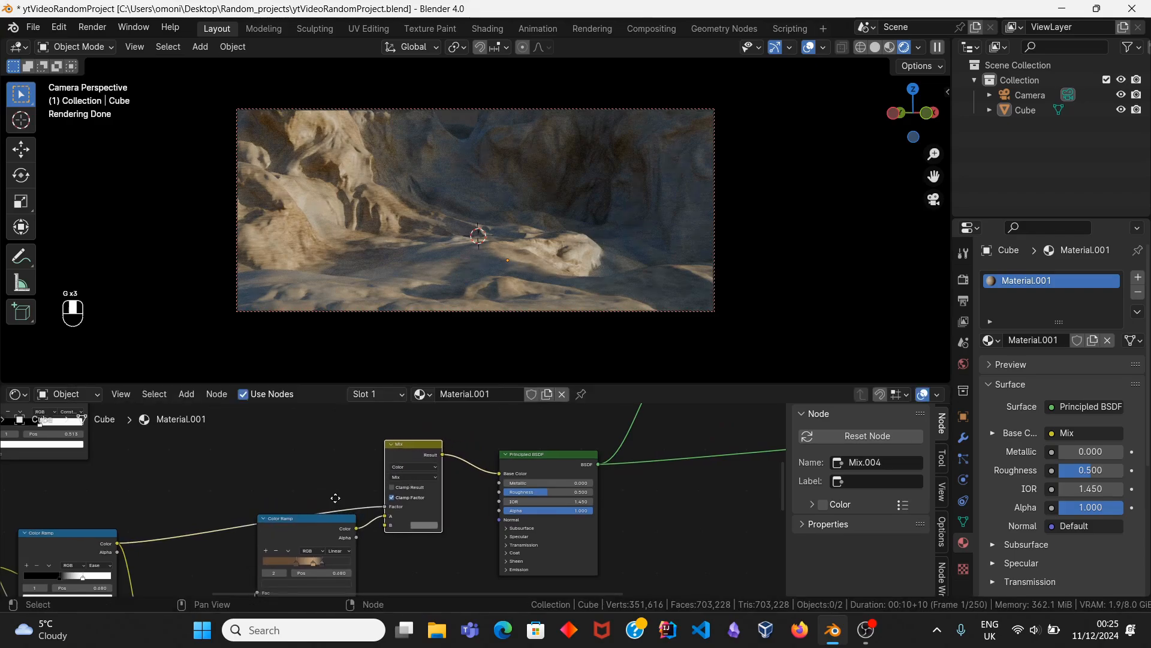
Step: Try moving the black stop of the ramp driving the Mix Factor to 0.458, and undo it
middle_click_drag(336, 498, 513, 427)
scroll(378, 482, "up", 4)
left_click_drag(177, 509, 182, 509)
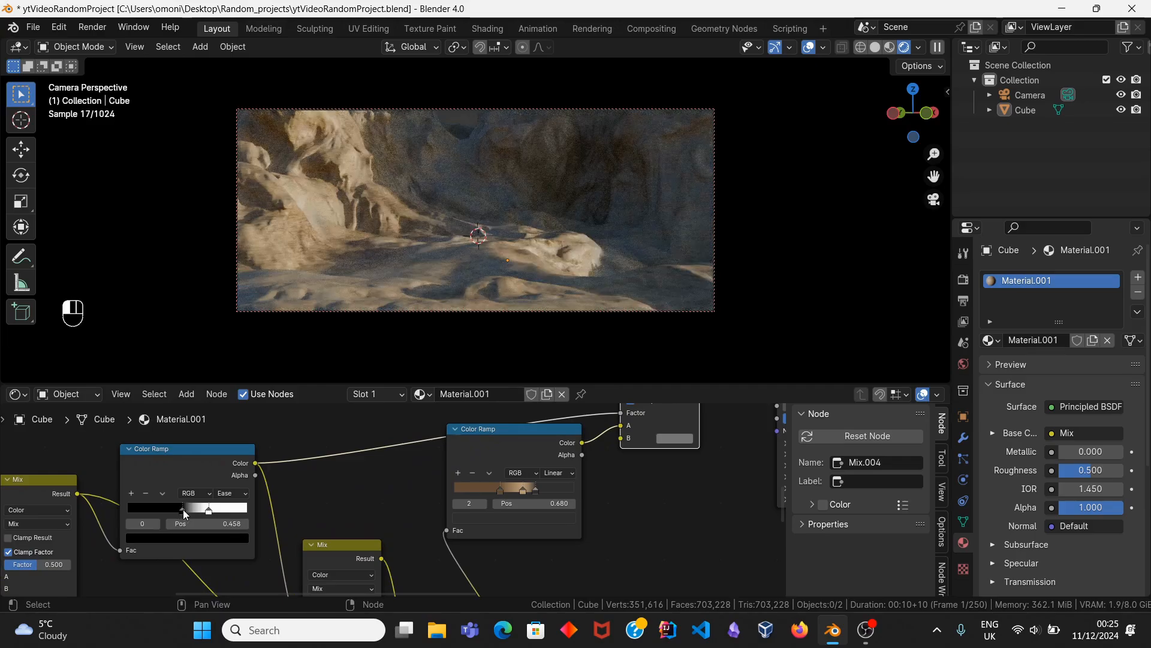
key("ctrl+z")
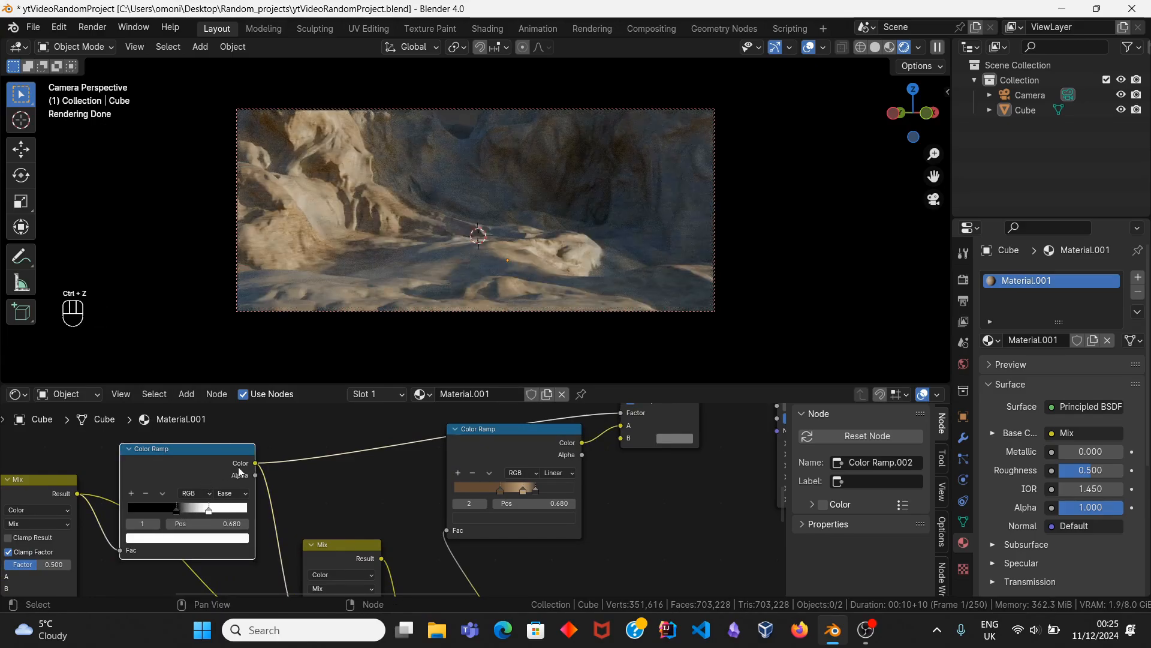
Step: Lighten the gray B color of the Mix node feeding the Base Color
scroll(444, 482, "down", 9)
middle_click_drag(510, 461, 391, 487)
scroll(440, 495, "up", 6)
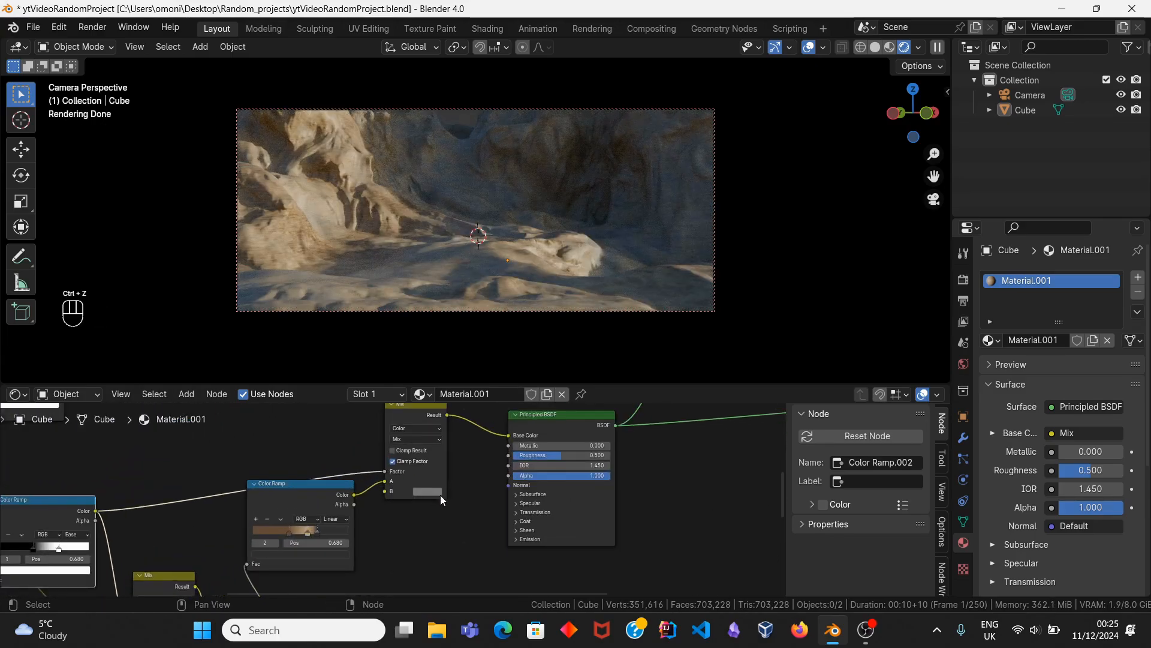
left_click(439, 493)
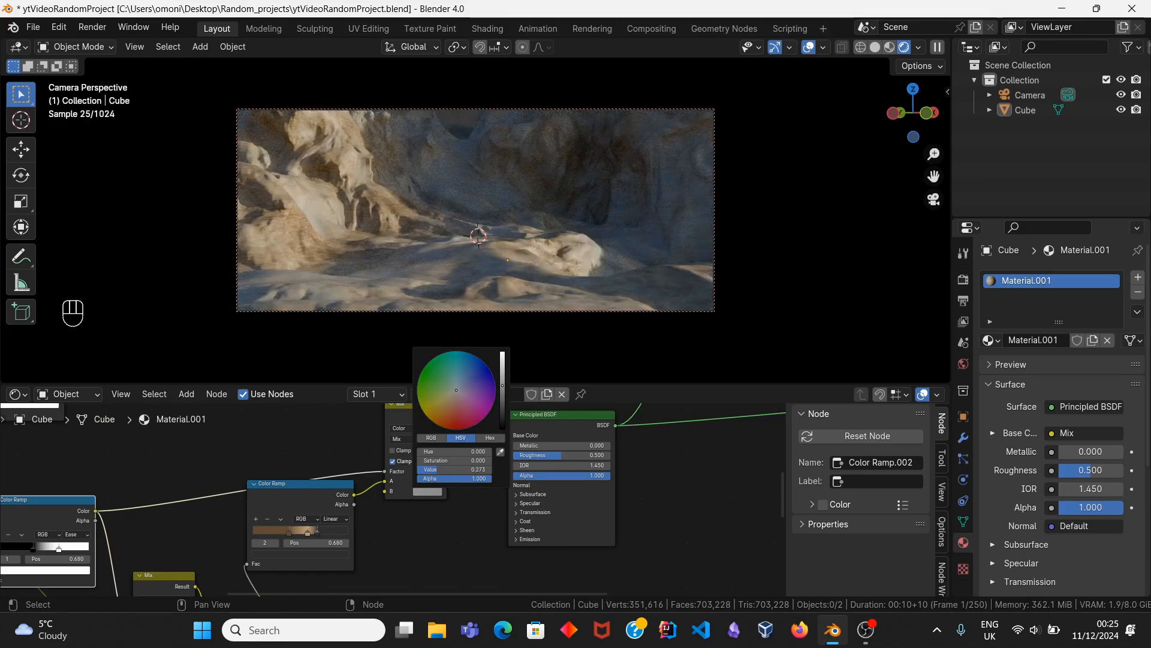
left_click_drag(503, 385, 502, 379)
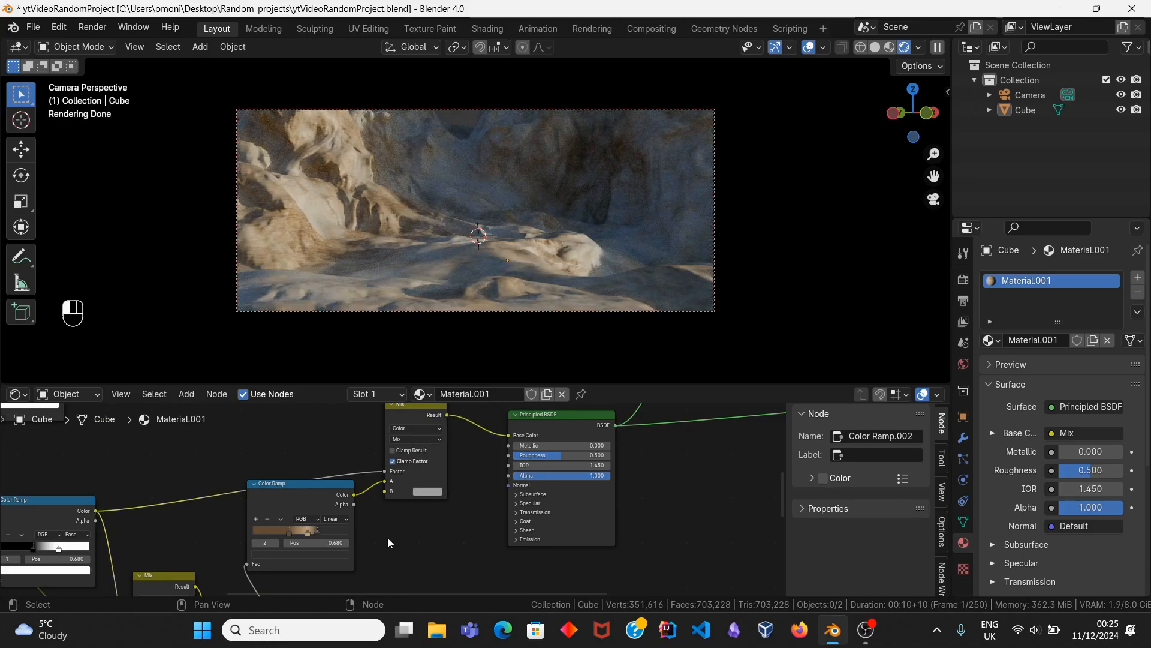
Step: Leave the camera view, and move the noise-layer nodes and the last Mix node farther away from the Principled BSDF
scroll(401, 504, "down", 5)
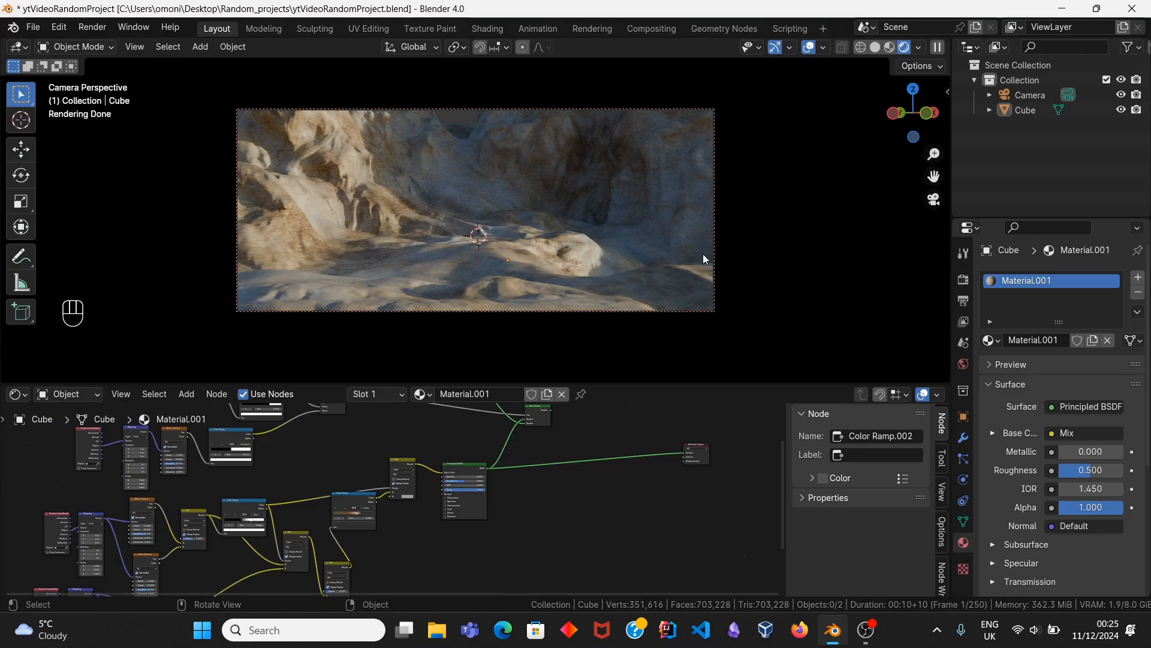
left_click(933, 199)
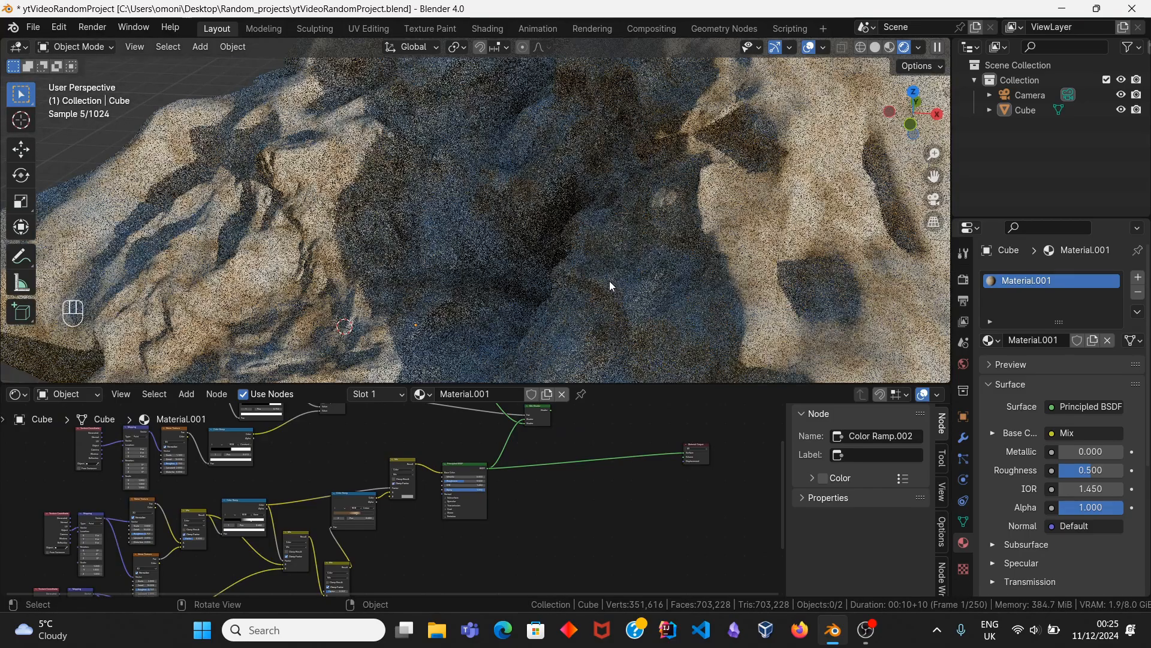
scroll(365, 566, "down", 3)
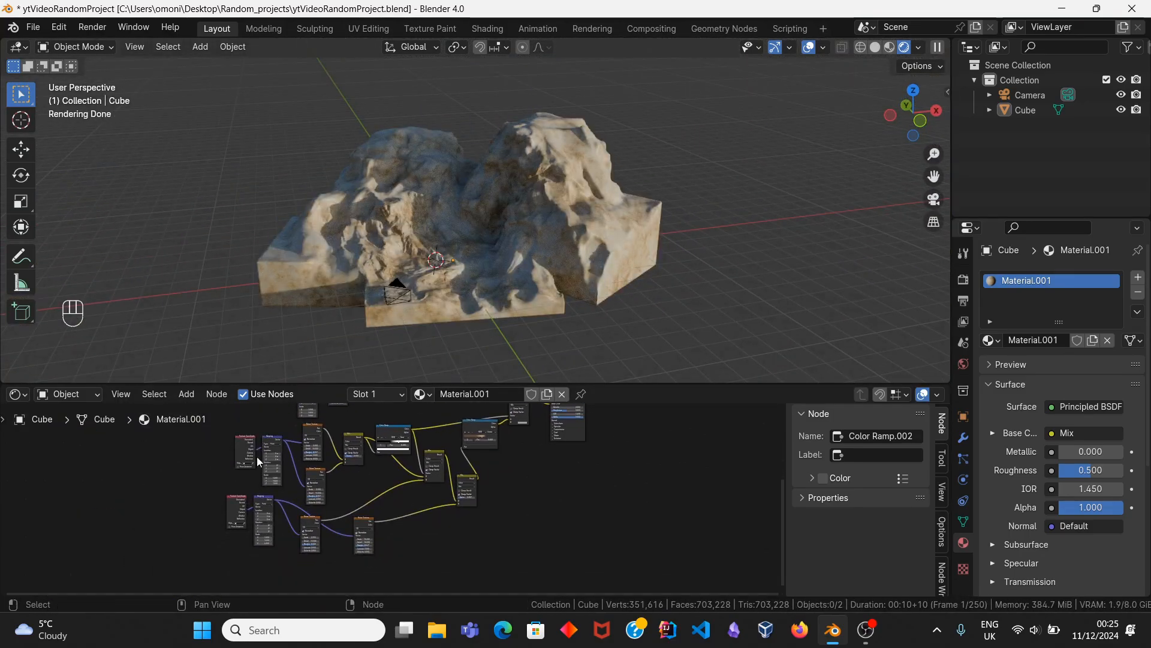
left_click_drag(219, 437, 502, 531)
scroll(380, 545, "up", 5)
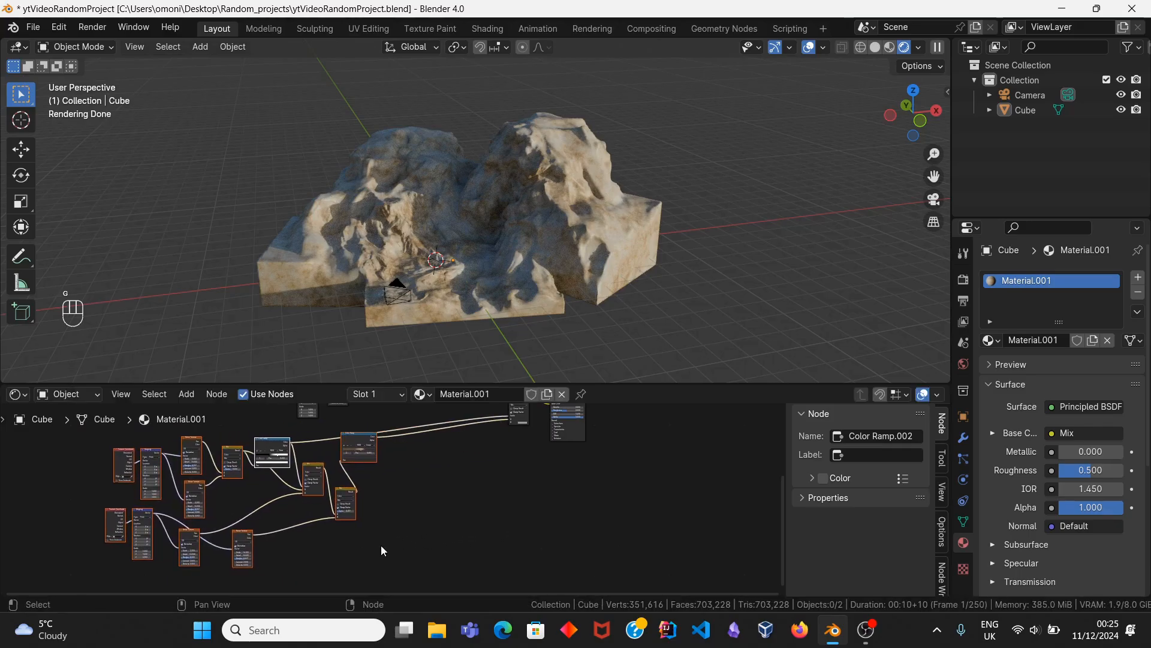
left_click(489, 471)
key("g")
left_click(361, 524)
key("g")
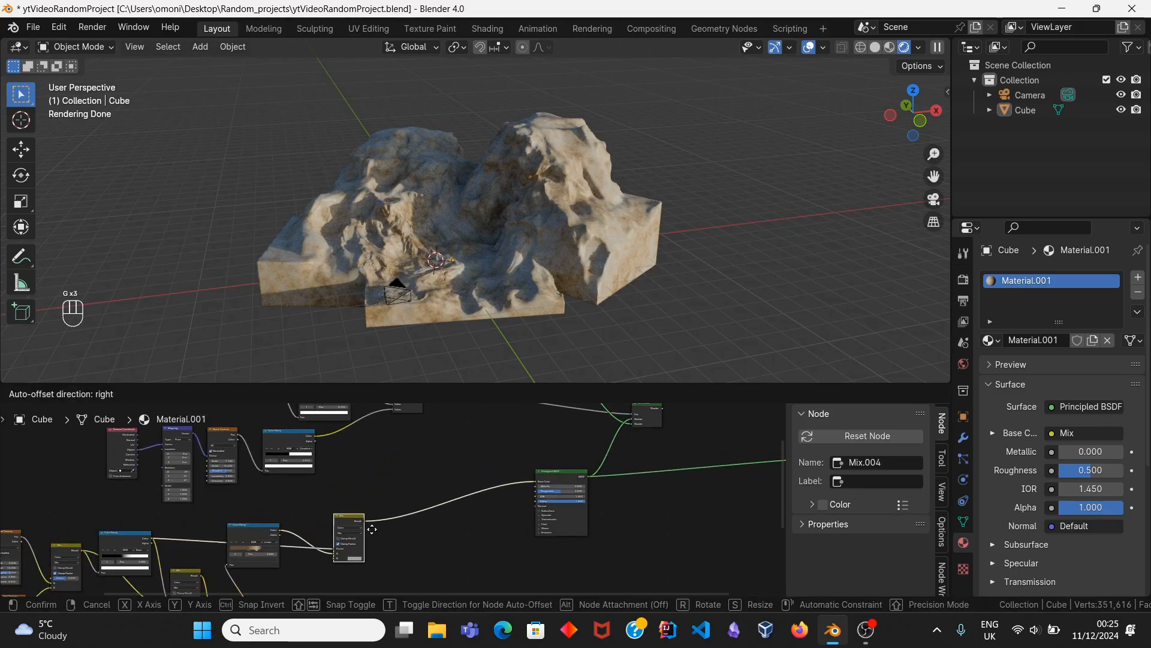
left_click(340, 513)
Step: Add a Bump node in the free space below and after the last Mix node
scroll(447, 277, "up", 6)
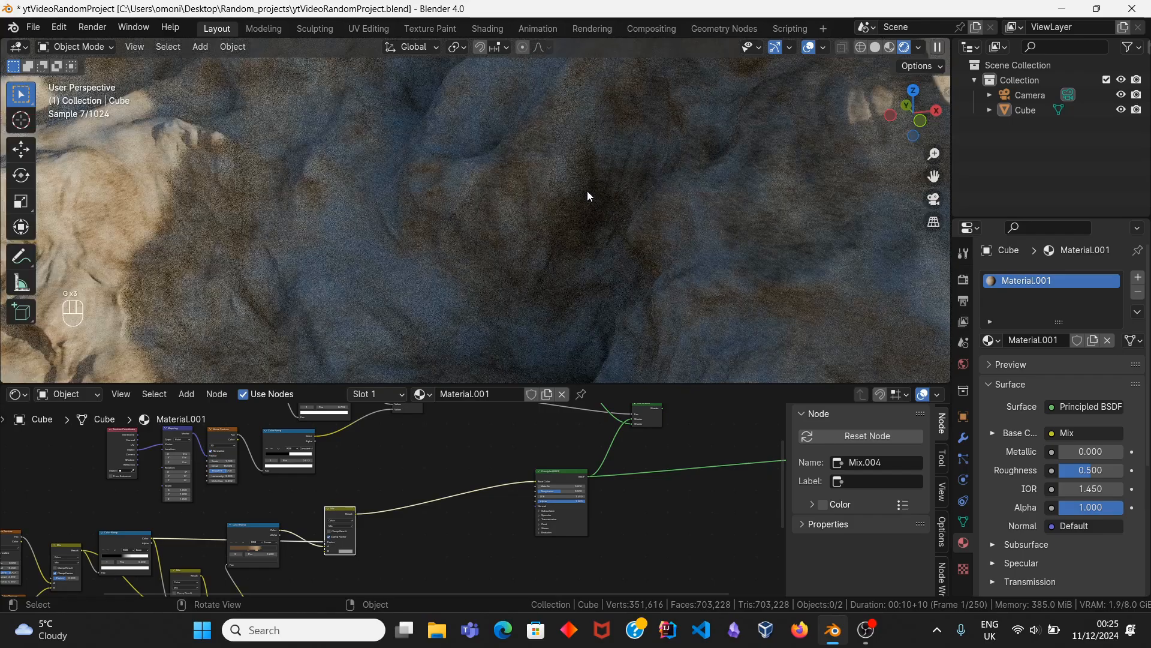
middle_click_drag(596, 258, 500, 213)
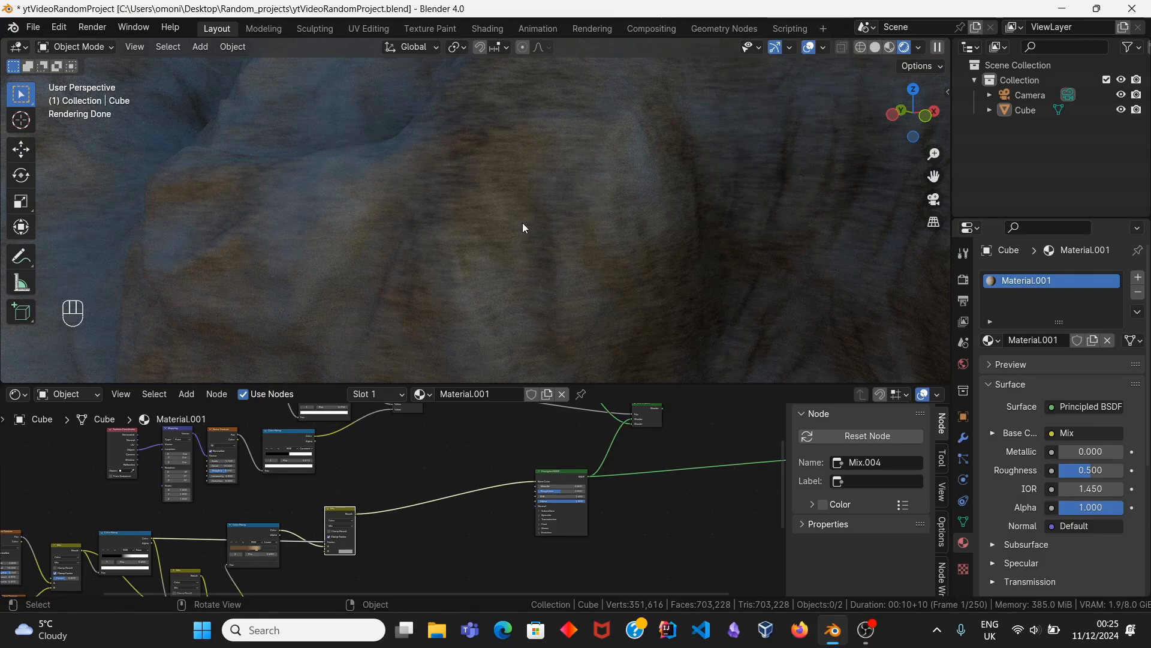
scroll(410, 563, "up", 3)
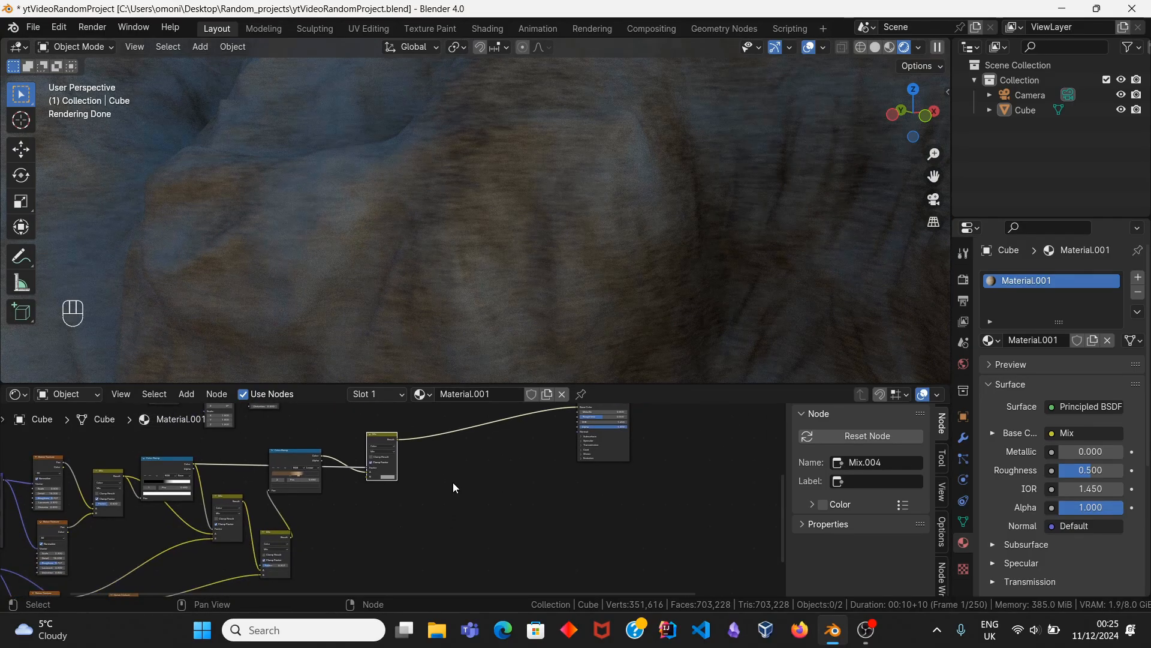
key("shift+a")
left_click(487, 427)
type("b")
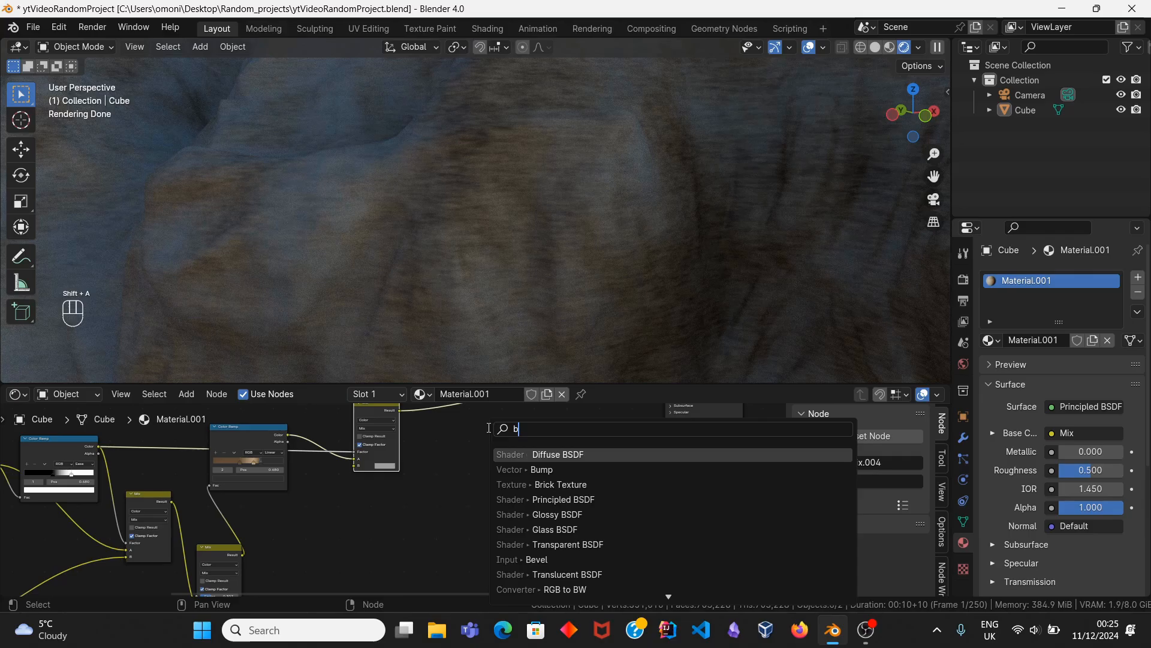
left_click(519, 470)
left_click(486, 478)
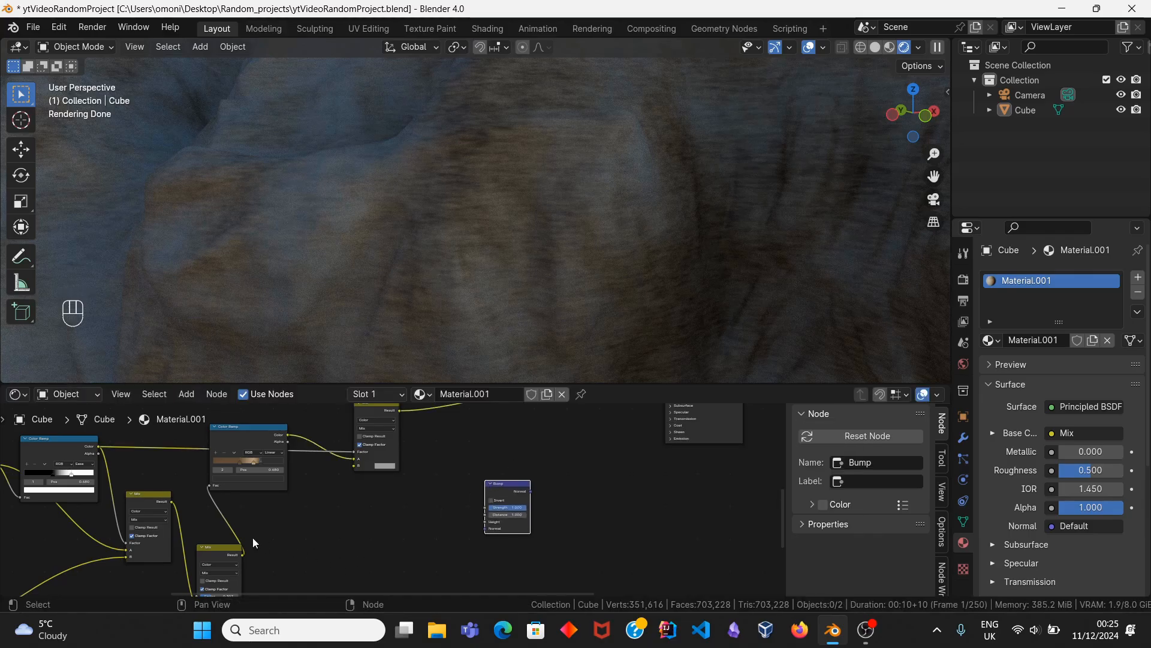
Step: Preview the result of the third Mix node, with Factor 0.307, across the whole terrain
scroll(234, 530, "down", 8)
middle_click_drag(211, 525, 348, 522)
scroll(367, 509, "up", 4)
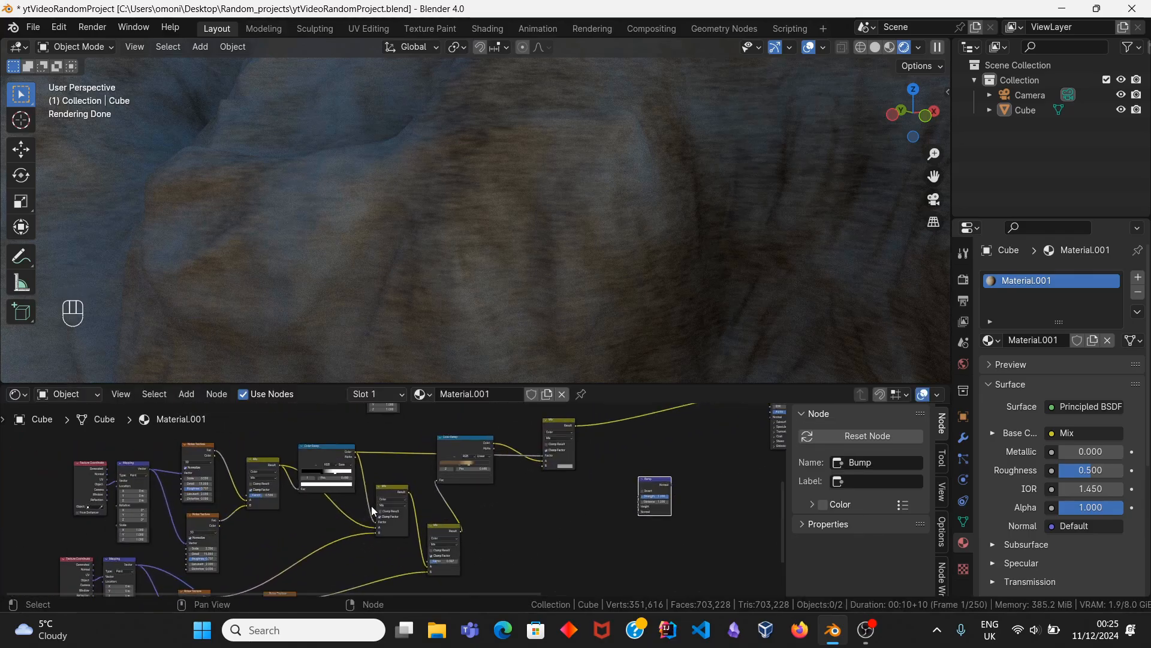
left_click(451, 532, "ctrl+shift")
scroll(449, 261, "down", 5)
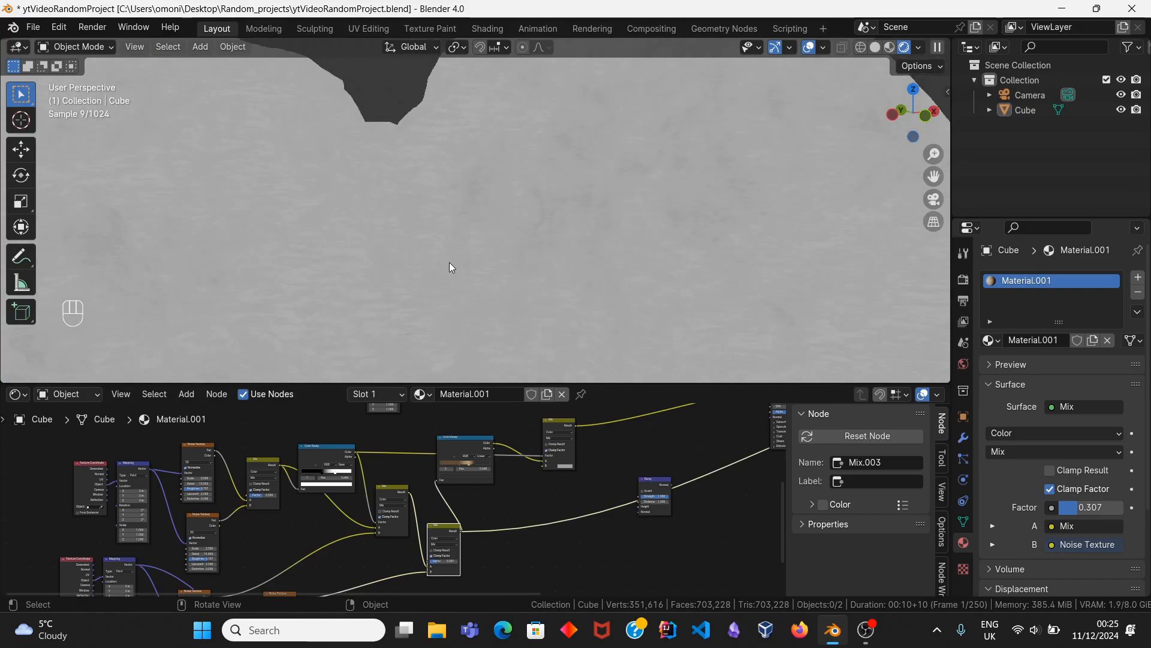
middle_click_drag(442, 545, 304, 519)
scroll(359, 526, "up", 3)
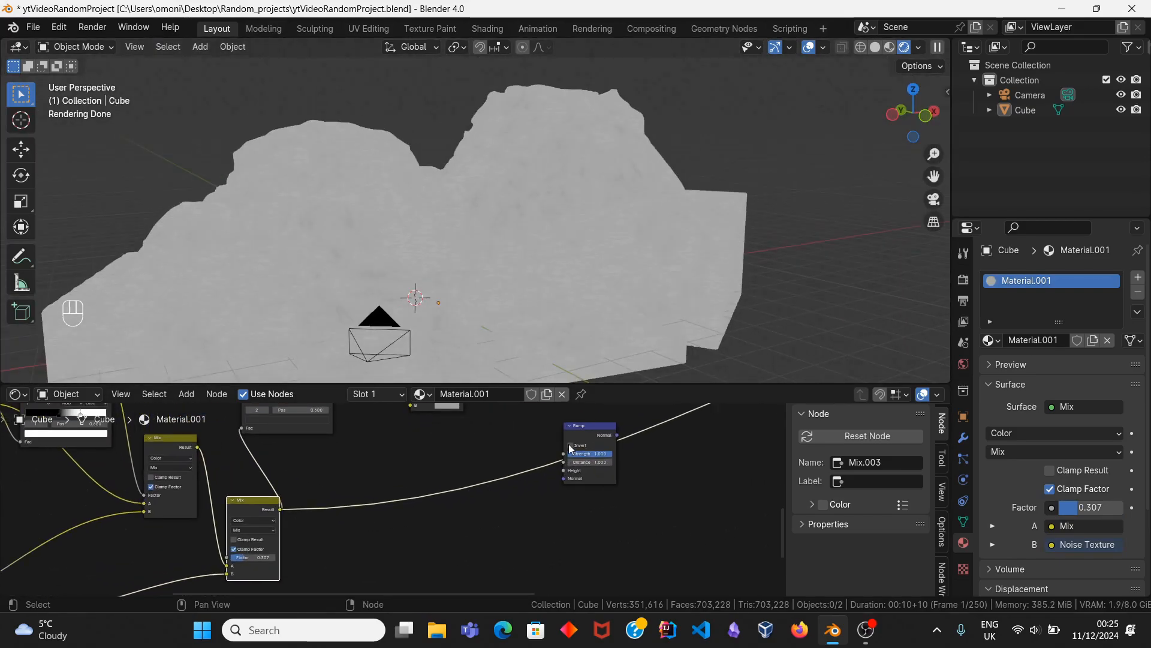
Step: Insert the Bump node into the link after the last Mix node and feed the Mix result into its Height input
left_click(590, 423)
key("g")
left_click(469, 477)
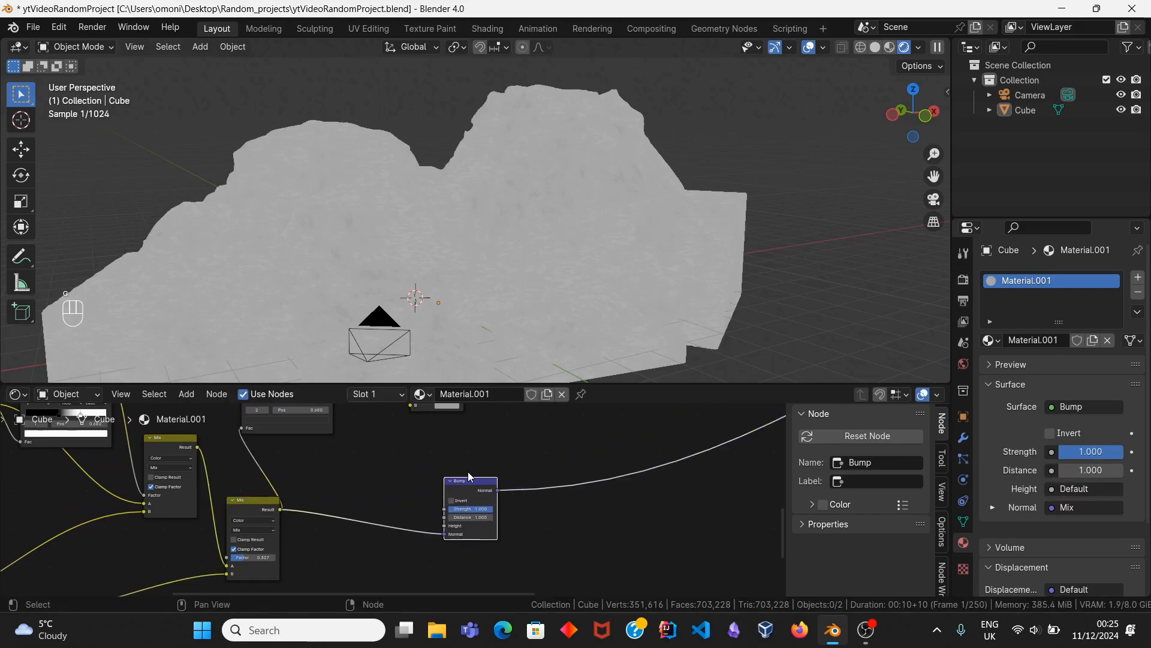
left_click_drag(442, 534, 444, 529)
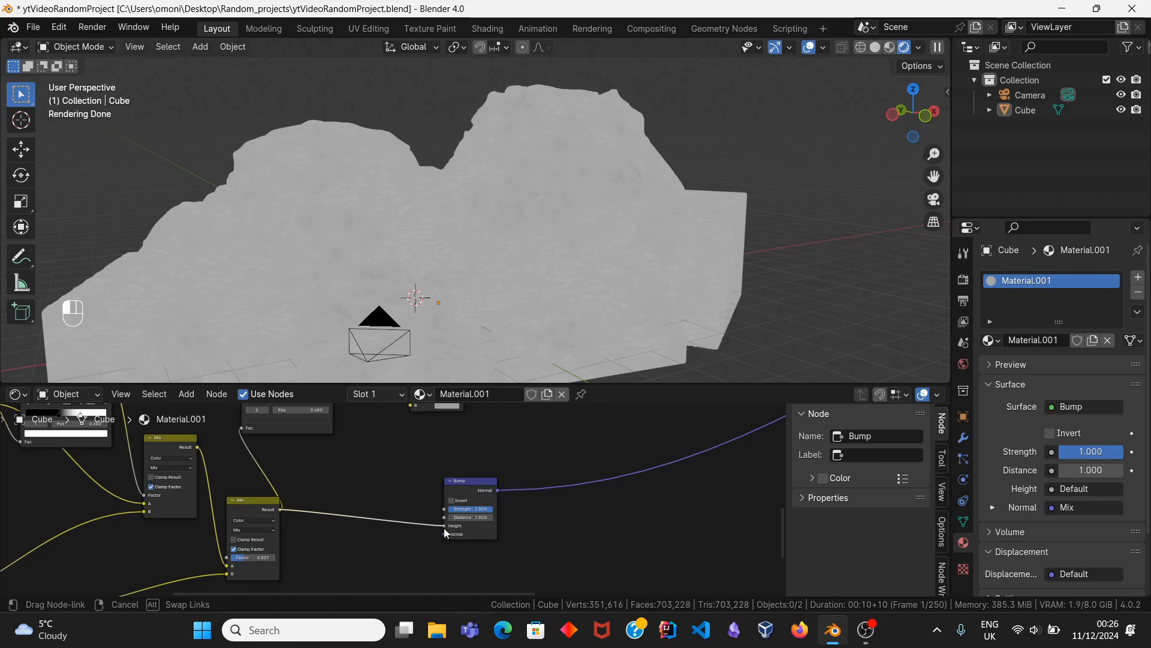
left_click_drag(444, 528, 445, 528)
Step: Lower the Bump node's Strength to 0.613 while previewing its effect up close on the terrain
middle_click_drag(495, 336, 462, 269)
scroll(458, 274, "up", 8)
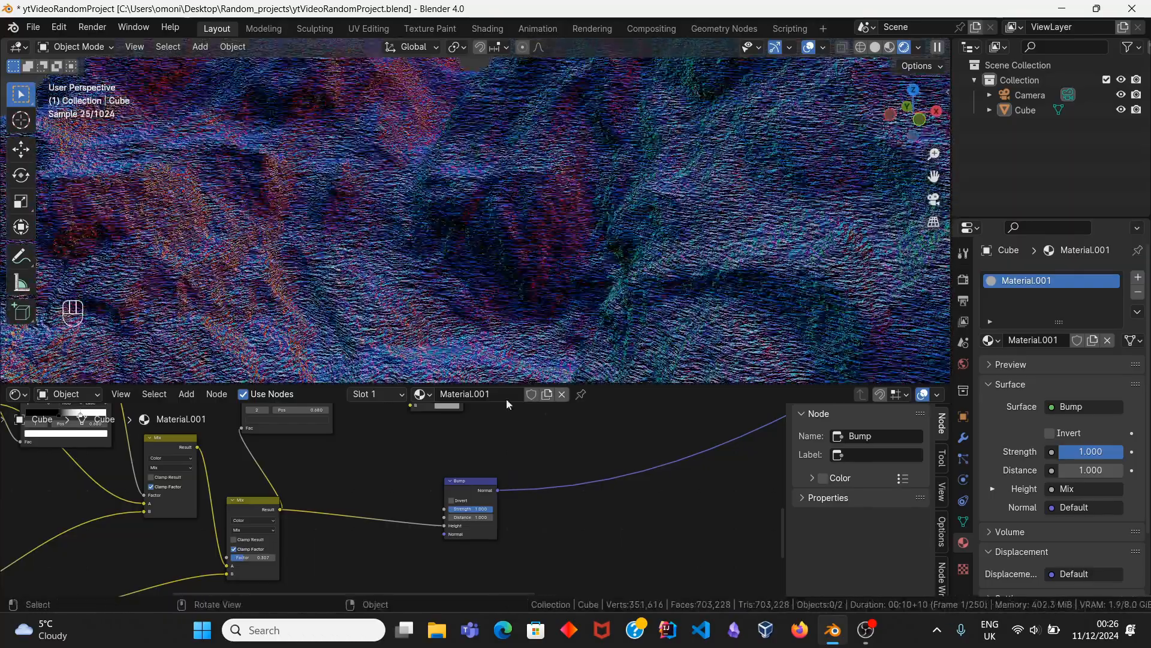
scroll(422, 527, "up", 5)
left_click_drag(528, 447, 510, 446)
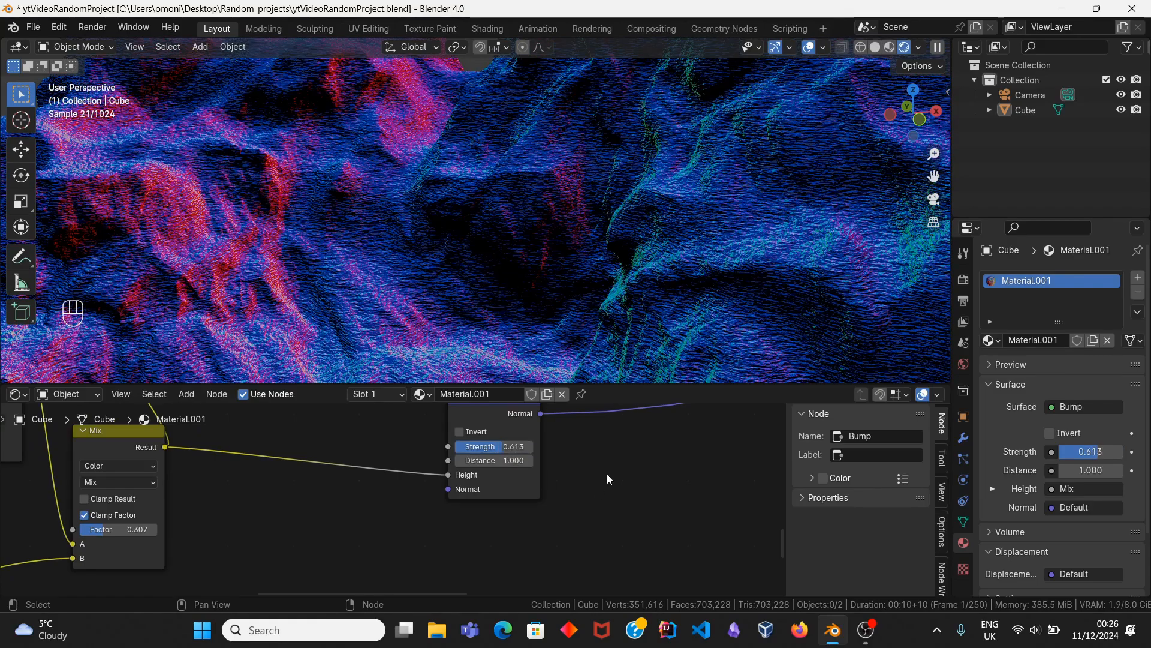
Step: Connect the Bump output to the Principled BSDF's Normal input and preview the shaded material through the camera
scroll(610, 478, "down", 5)
middle_click_drag(673, 434, 473, 568)
left_click_drag(367, 565, 684, 472)
middle_click_drag(658, 459, 471, 488)
left_click(578, 432, "ctrl+shift")
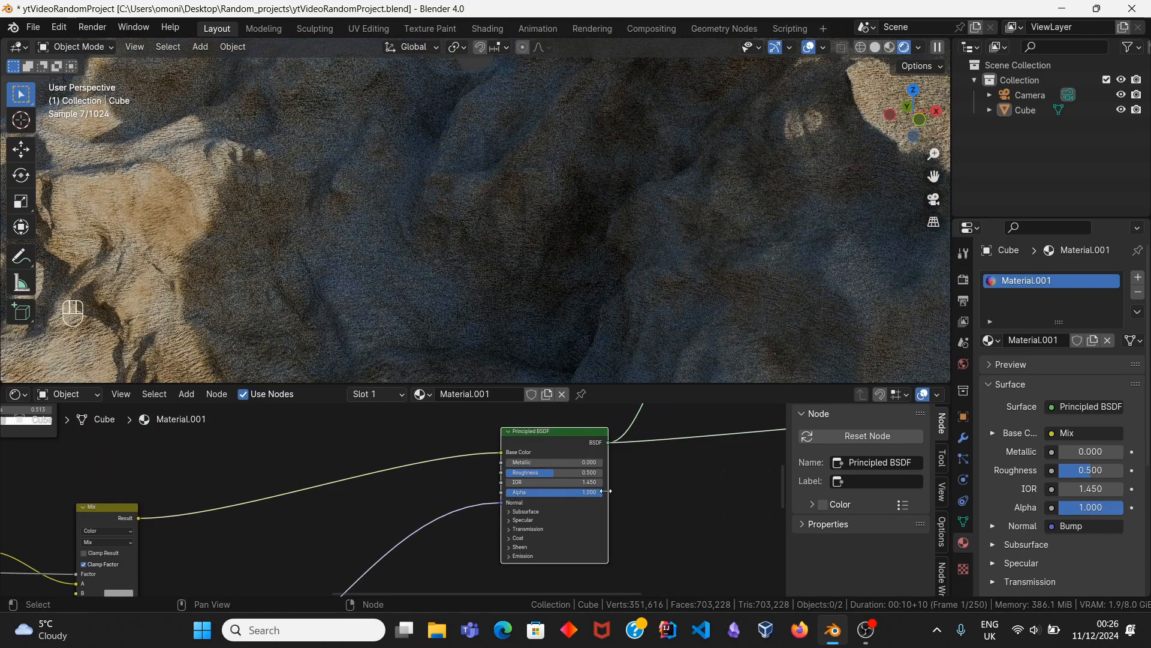
scroll(360, 270, "down", 6)
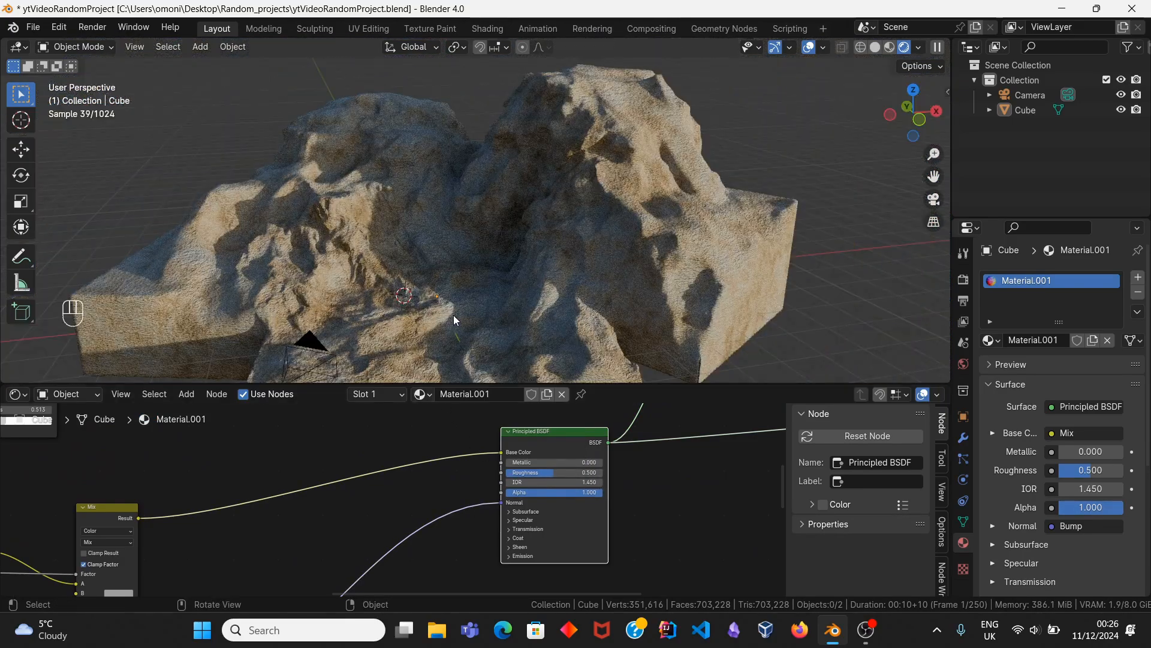
middle_click_drag(453, 316, 847, 197)
left_click(934, 200)
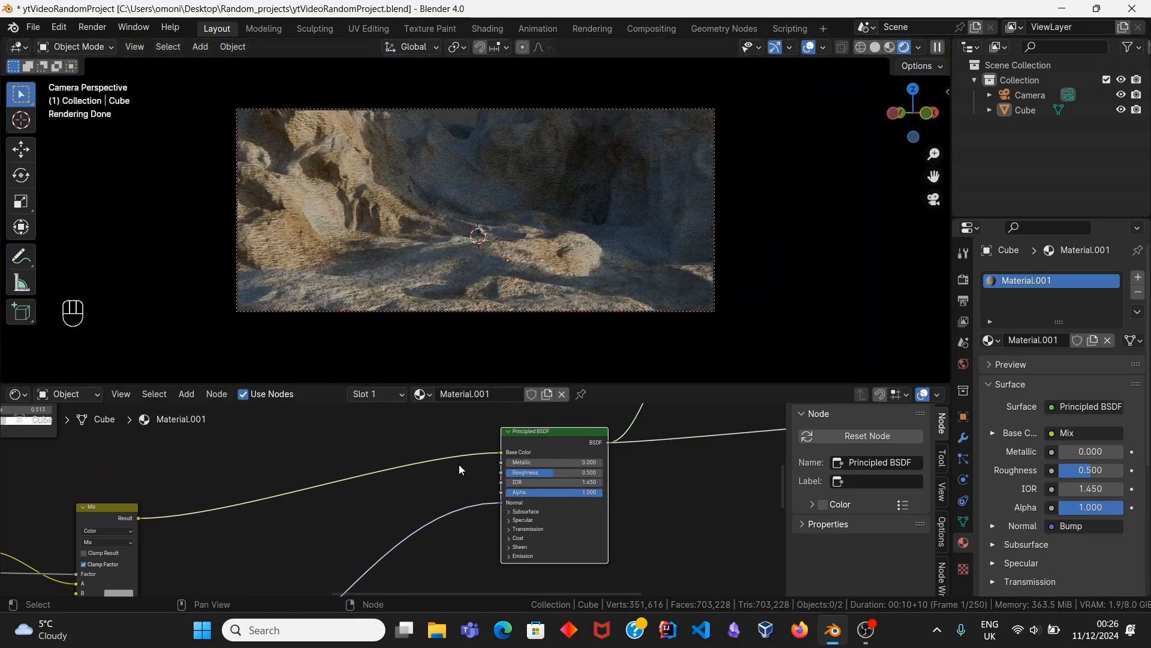
Step: Preview the result of the Mix node whose Factor is driven by the black-and-white Color Ramp
scroll(461, 465, "down", 5)
middle_click_drag(549, 462, 380, 528)
scroll(472, 446, "down", 1)
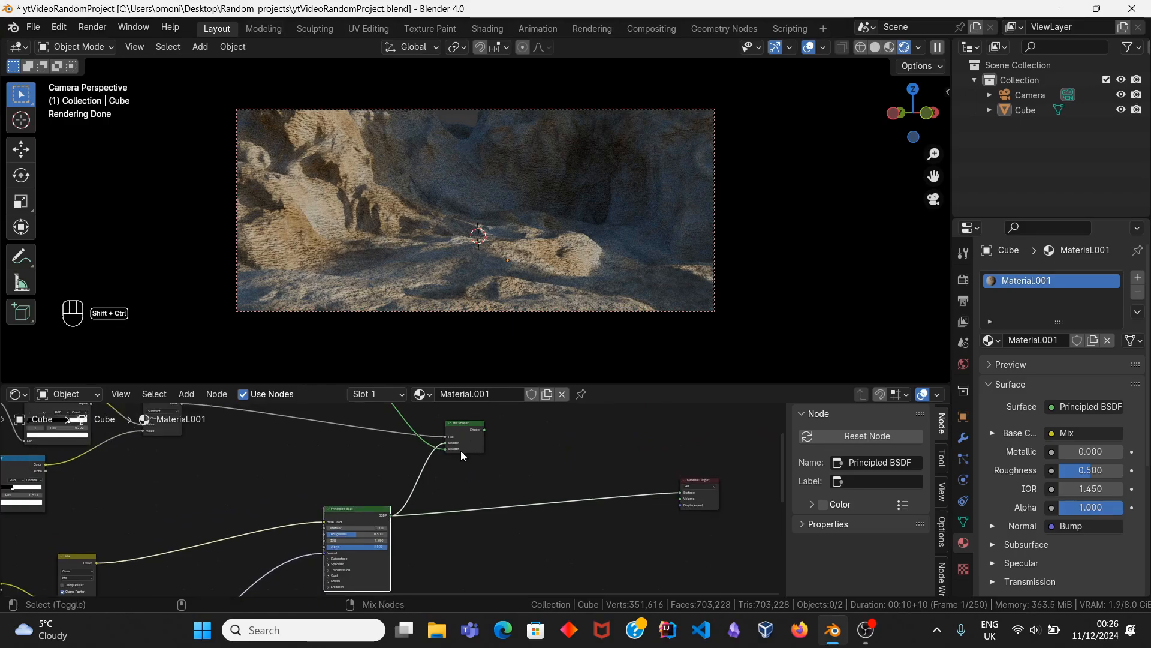
middle_click_drag(461, 451, 539, 394)
scroll(300, 546, "up", 1)
middle_click_drag(300, 546, 471, 437)
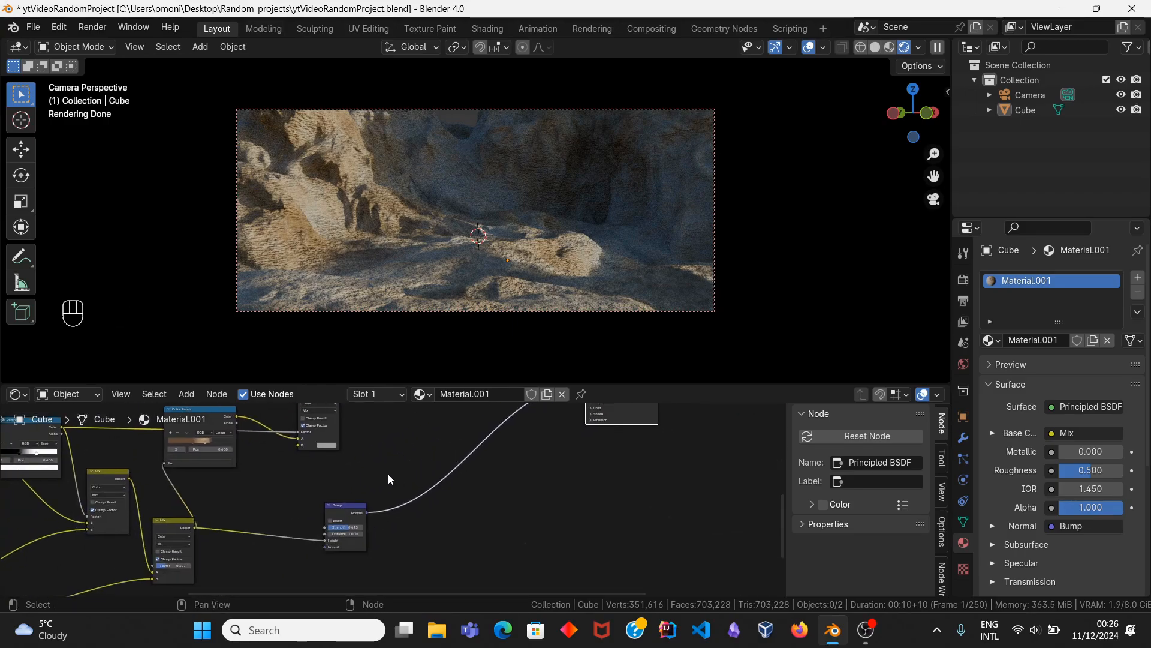
middle_click_drag(296, 483, 521, 489)
left_click(326, 478, "ctrl+shift")
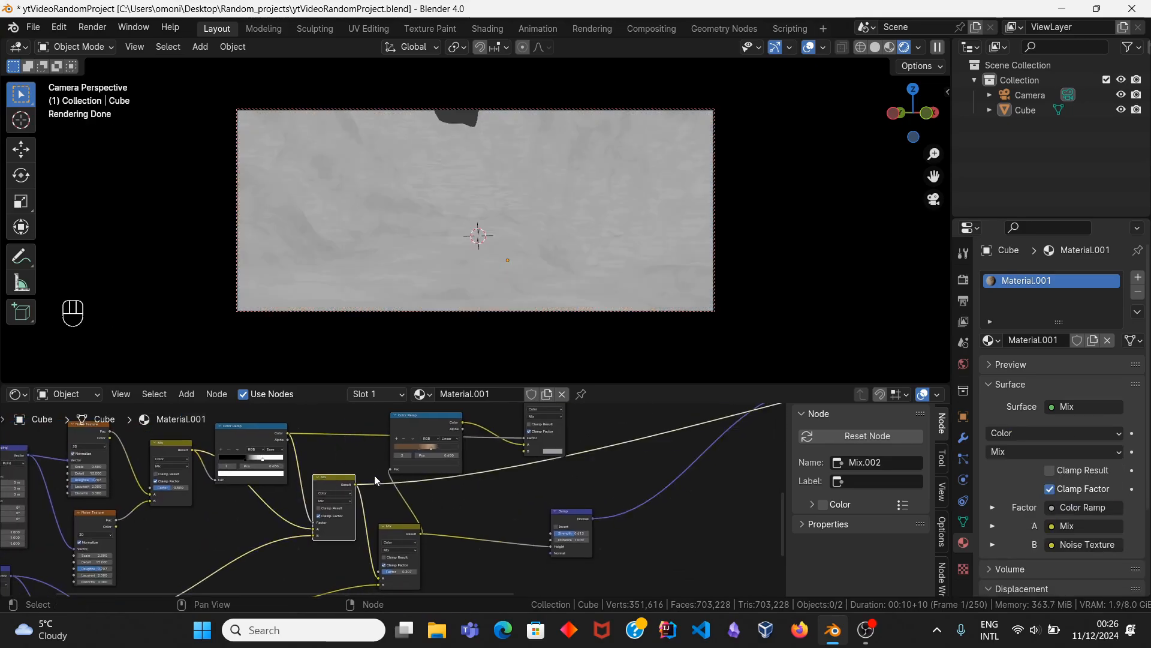
Step: Add a Displacement node beyond the Bump node and connect the previewed Mix node's result to its Height input
middle_click_drag(666, 414, 509, 440)
key("shift+a")
left_click(506, 426)
type("d")
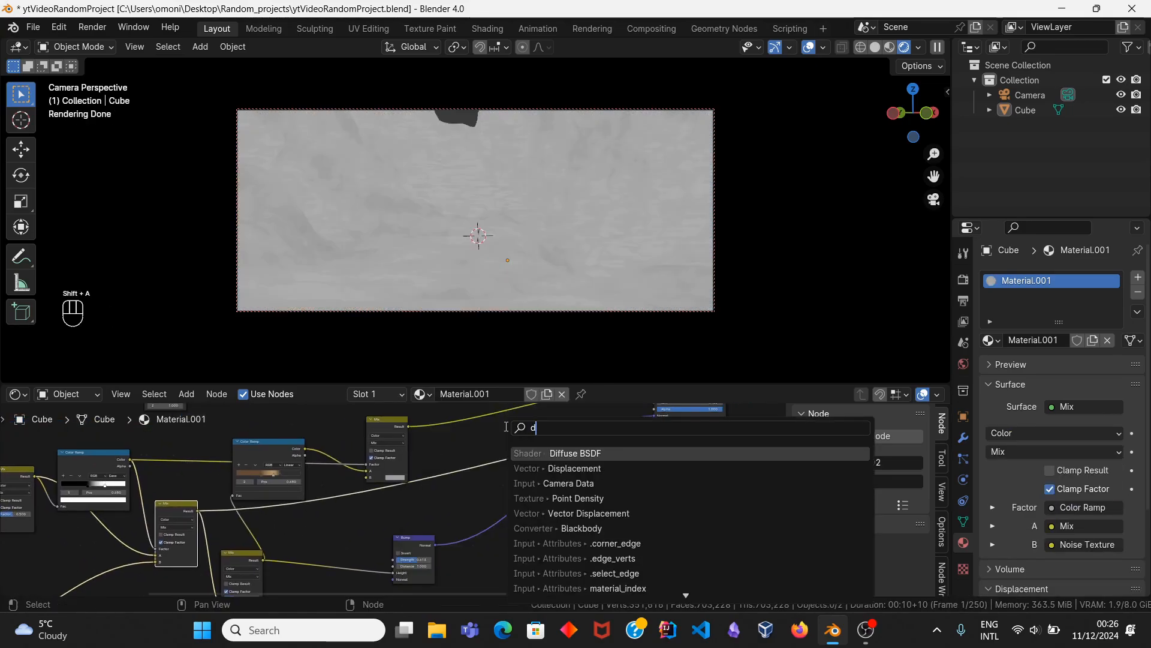
left_click(582, 467)
left_click(605, 514)
left_click_drag(198, 510, 601, 523)
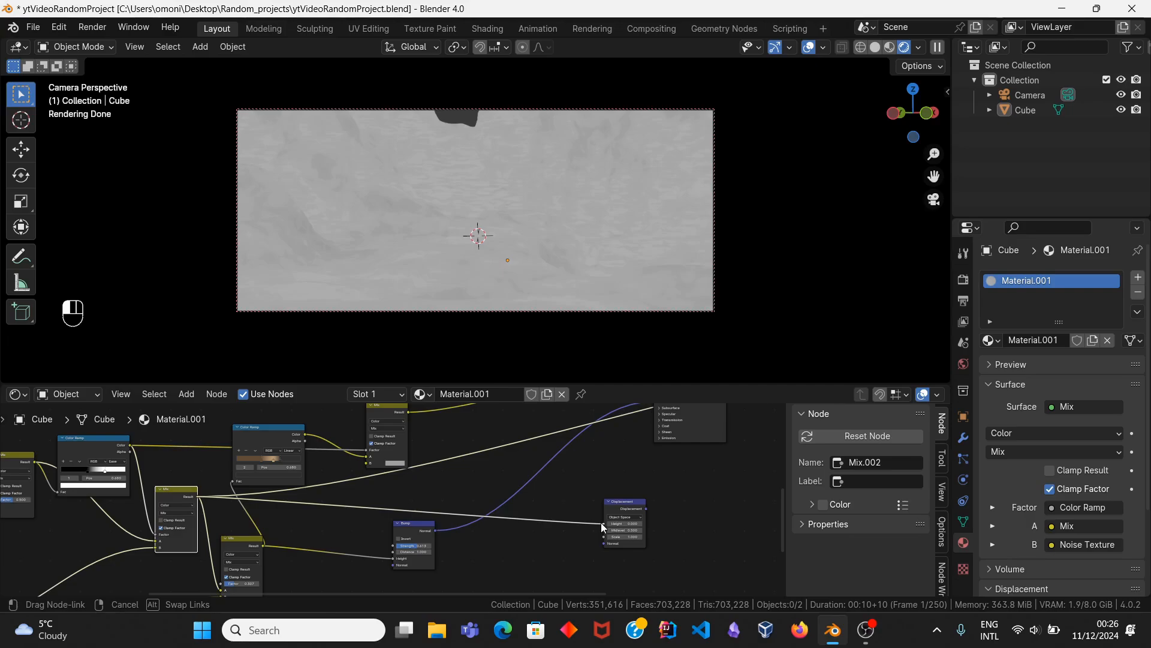
left_click_drag(601, 523, 601, 523)
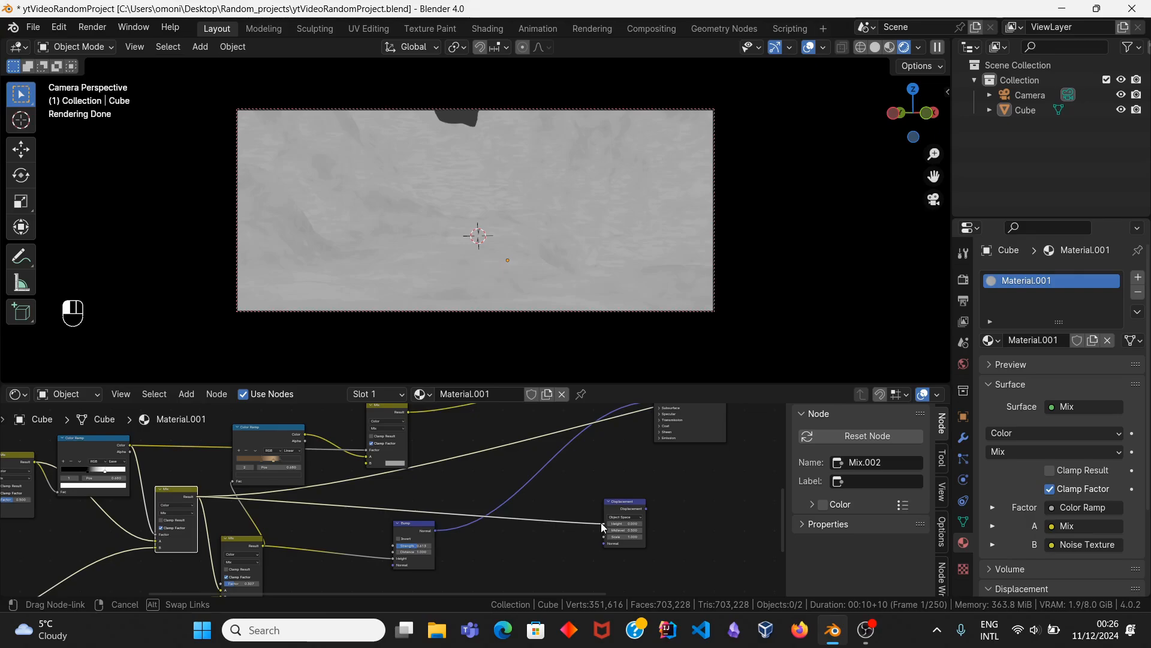
left_click_drag(601, 523, 601, 523)
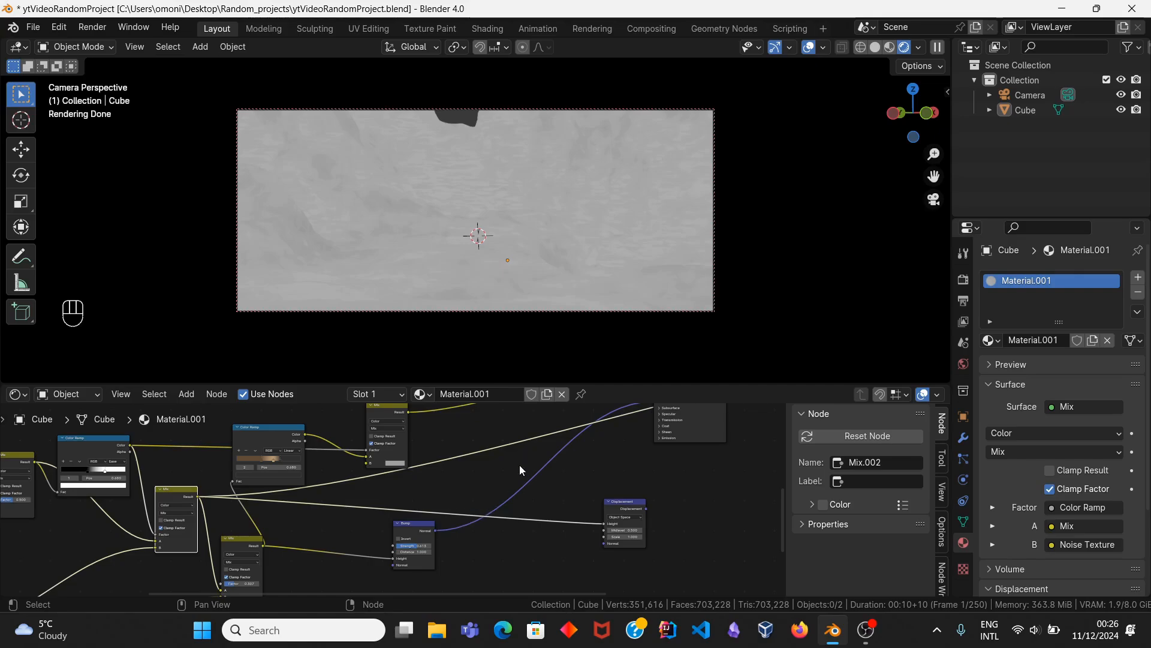
Step: Switch the material preview back to the Principled BSDF
left_click(429, 524)
middle_click_drag(696, 414, 527, 549)
scroll(550, 534, "down", 4)
left_click(528, 527, "ctrl+shift")
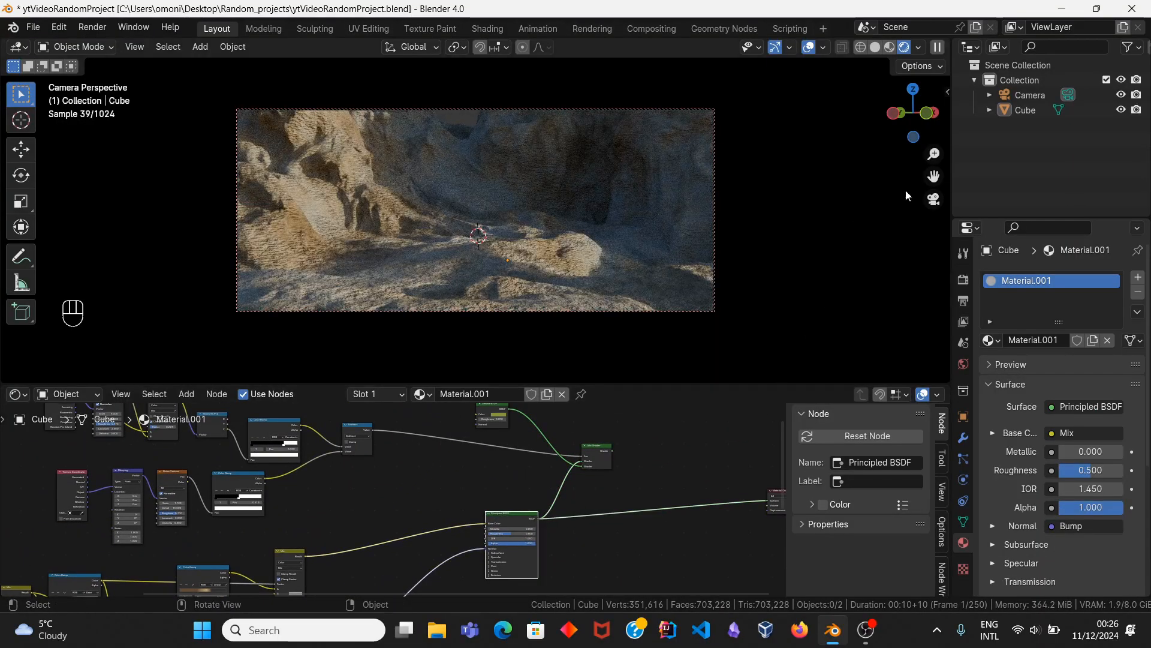
Step: Examine the bump detail on the terrain up close and from a distance, ending in the camera view
left_click(934, 199)
scroll(624, 214, "up", 4)
middle_click_drag(625, 213, 470, 251)
scroll(684, 259, "down", 3)
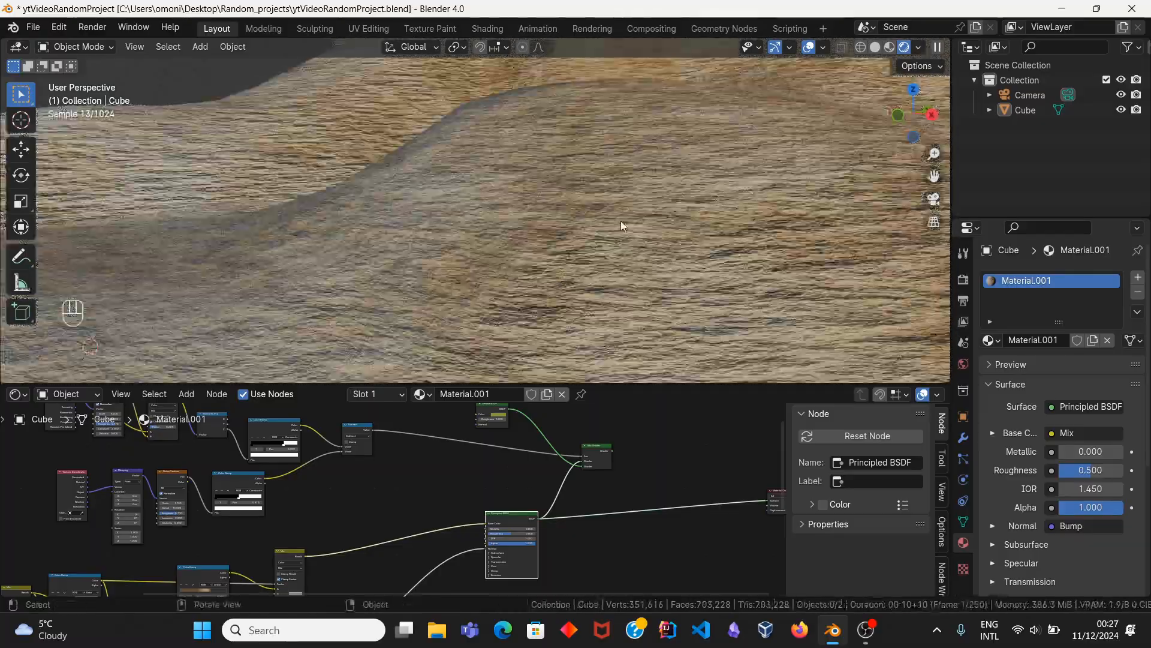
mouse_move(531, 229)
middle_mouse_down()
mouse_move(519, 144)
mouse_move(508, 178)
mouse_move(541, 235)
middle_mouse_up()
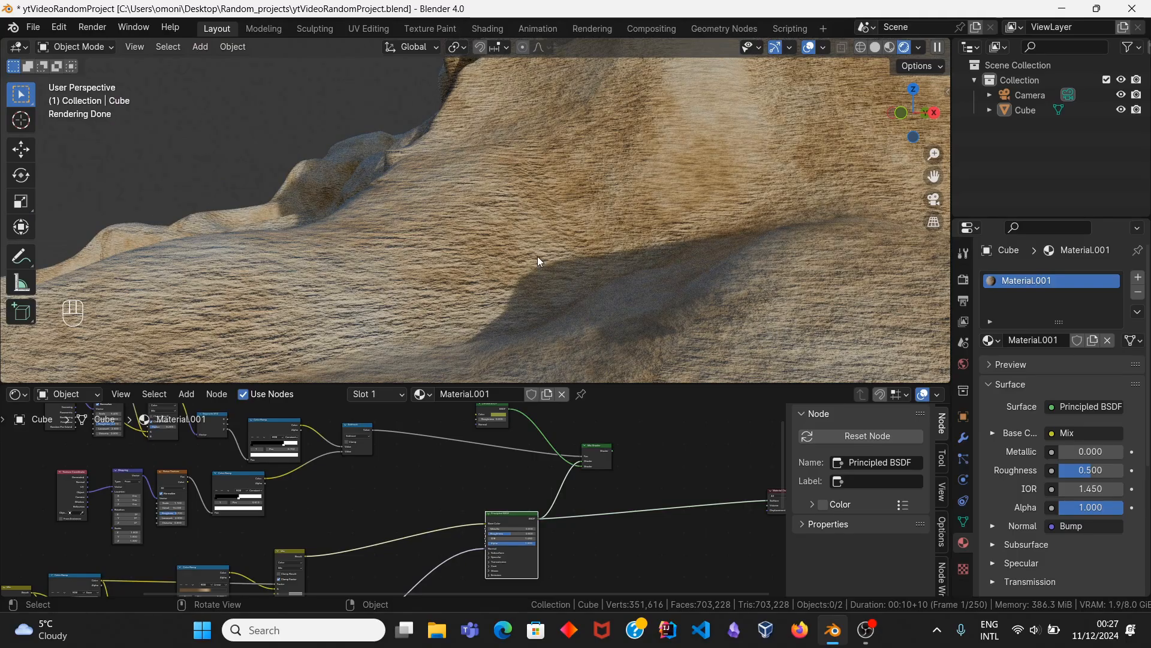
middle_click_drag(402, 261, 525, 289)
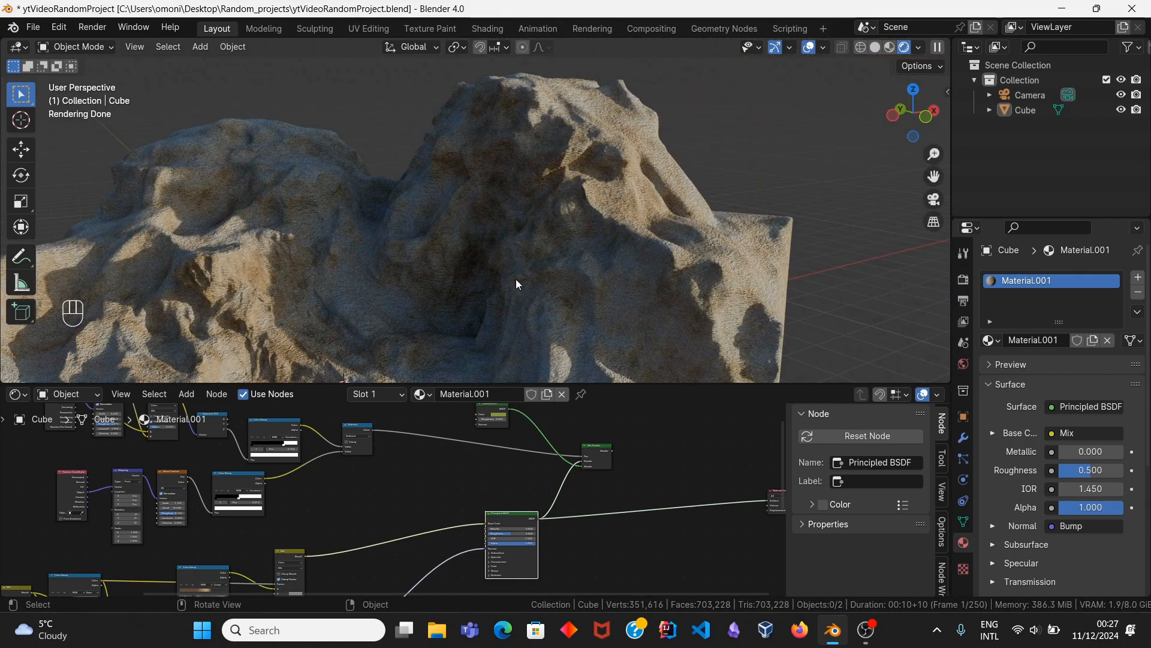
scroll(516, 279, "down", 2)
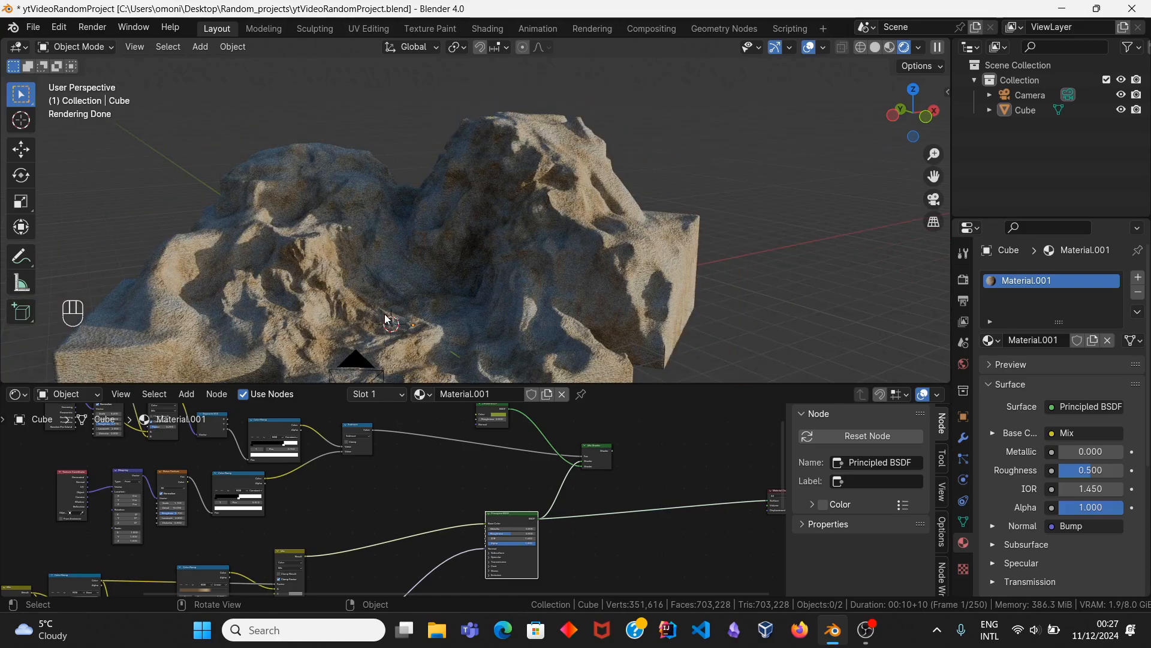
left_click(934, 199)
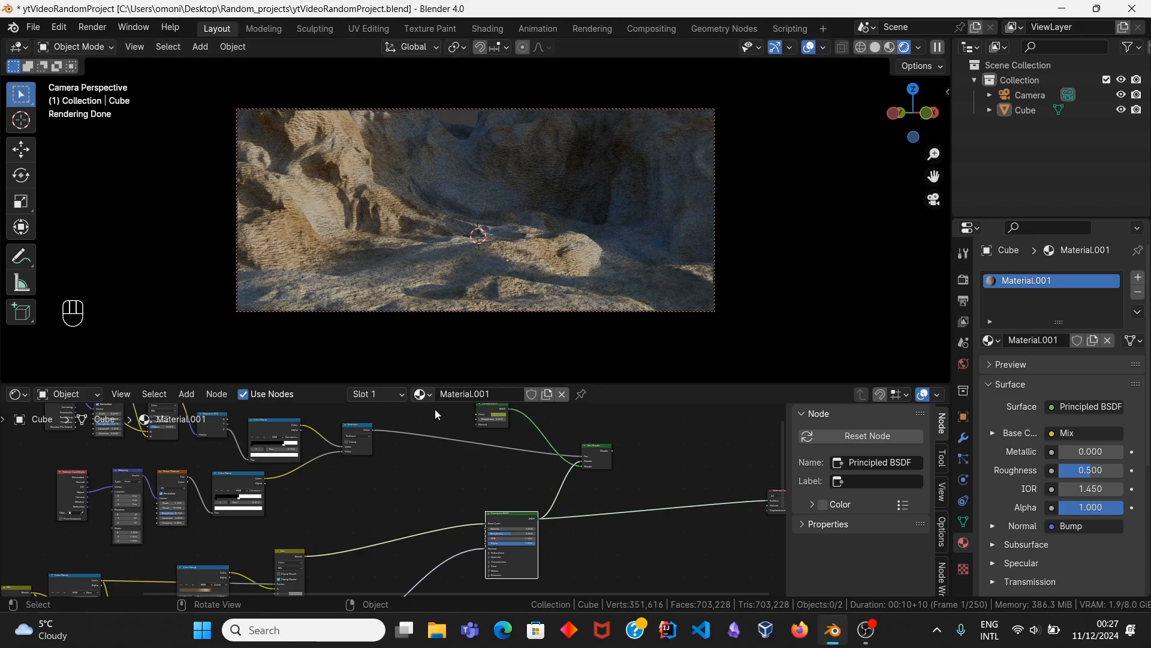
Step: Connect the Displacement node to the Material Output's Displacement input, with the Principled BSDF feeding its Surface input
middle_click_drag(541, 567, 519, 443)
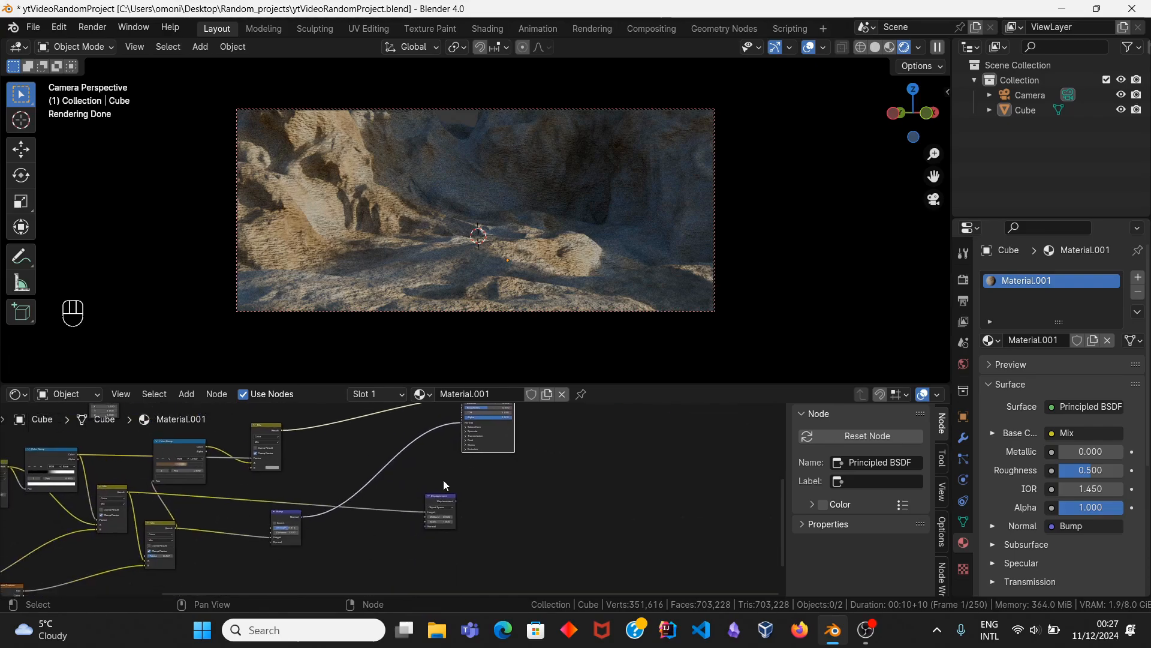
scroll(457, 497, "up", 5)
left_click(462, 495, "ctrl+shift")
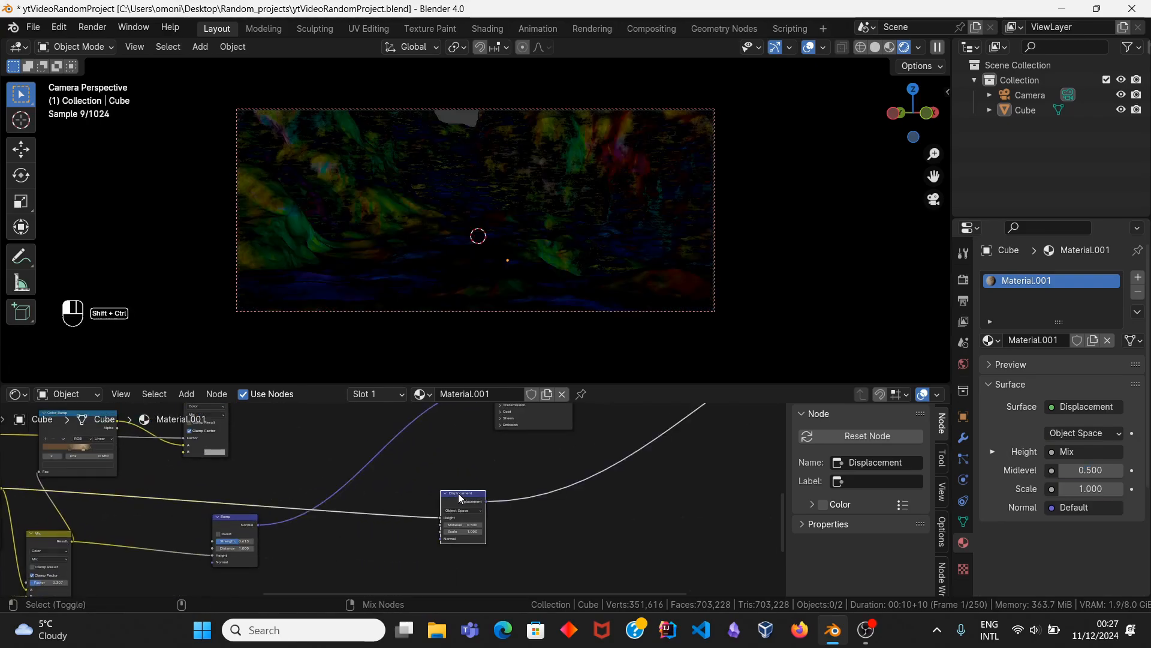
left_click_drag(485, 501, 680, 476)
scroll(445, 462, "down", 2)
middle_click_drag(449, 455, 464, 502)
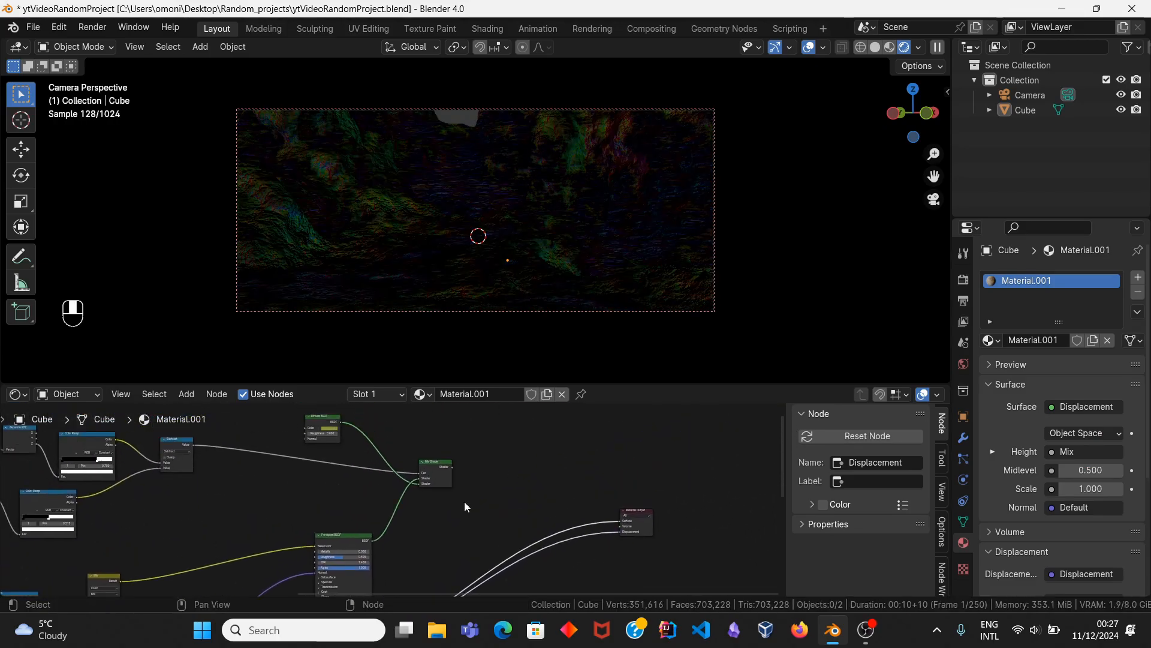
left_click(353, 533, "ctrl+shift")
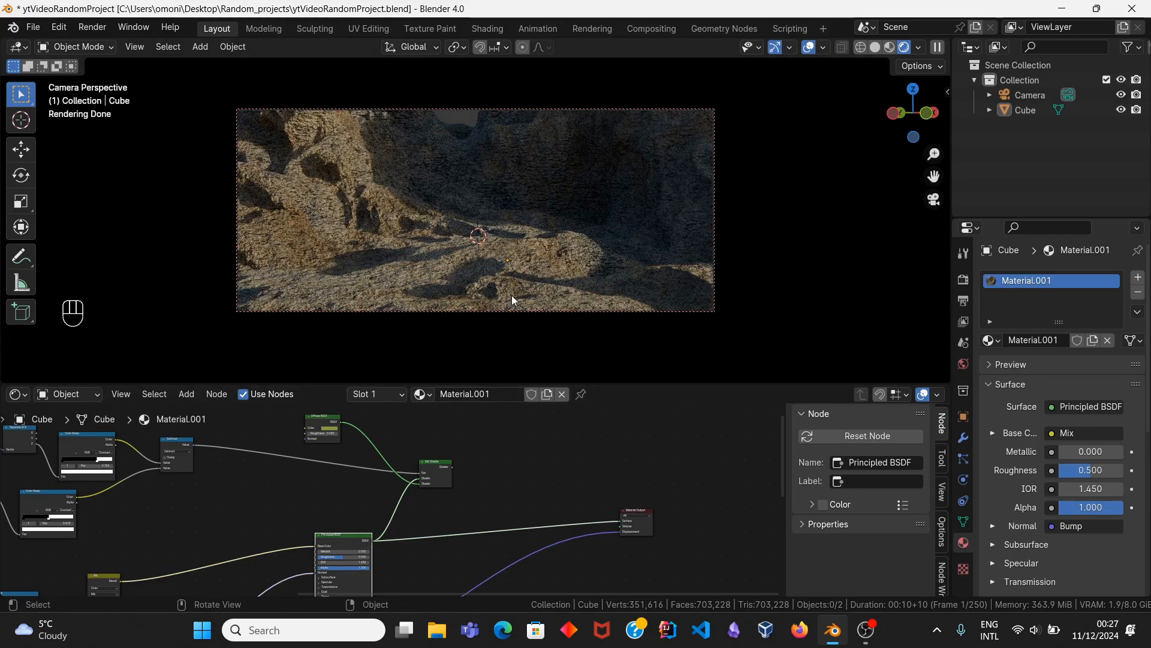
Step: Leave the camera view and raise the Displacement node's Scale to 1.200
left_click(928, 201)
middle_click_drag(499, 288, 523, 261)
middle_click_drag(431, 540, 443, 389)
scroll(384, 489, "up", 3)
scroll(384, 493, "up", 2)
left_click_drag(247, 525, 258, 525)
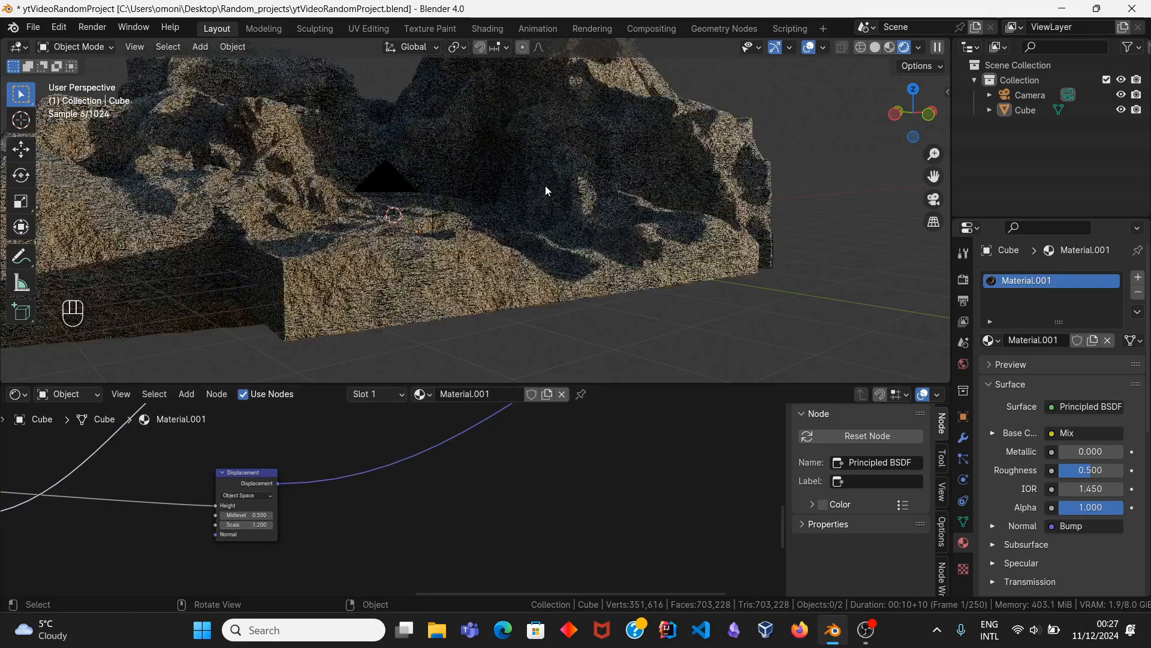
Step: Select the terrain and set its material's surface displacement method to Displacement and Bump
middle_click_drag(545, 185, 521, 265)
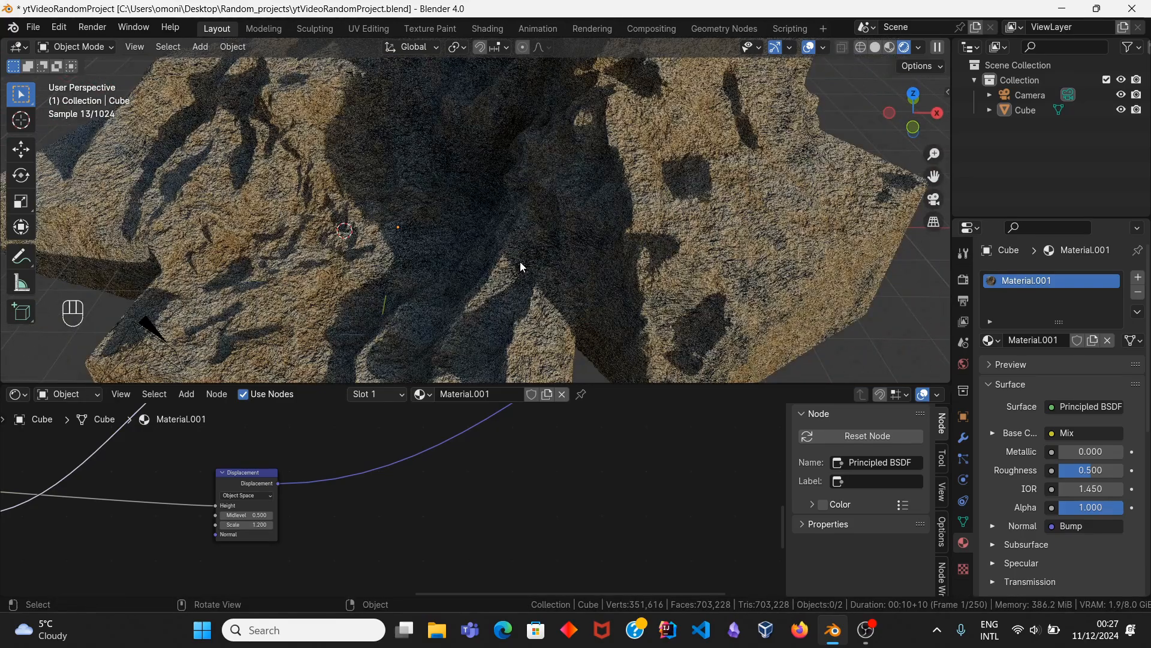
left_click(520, 264)
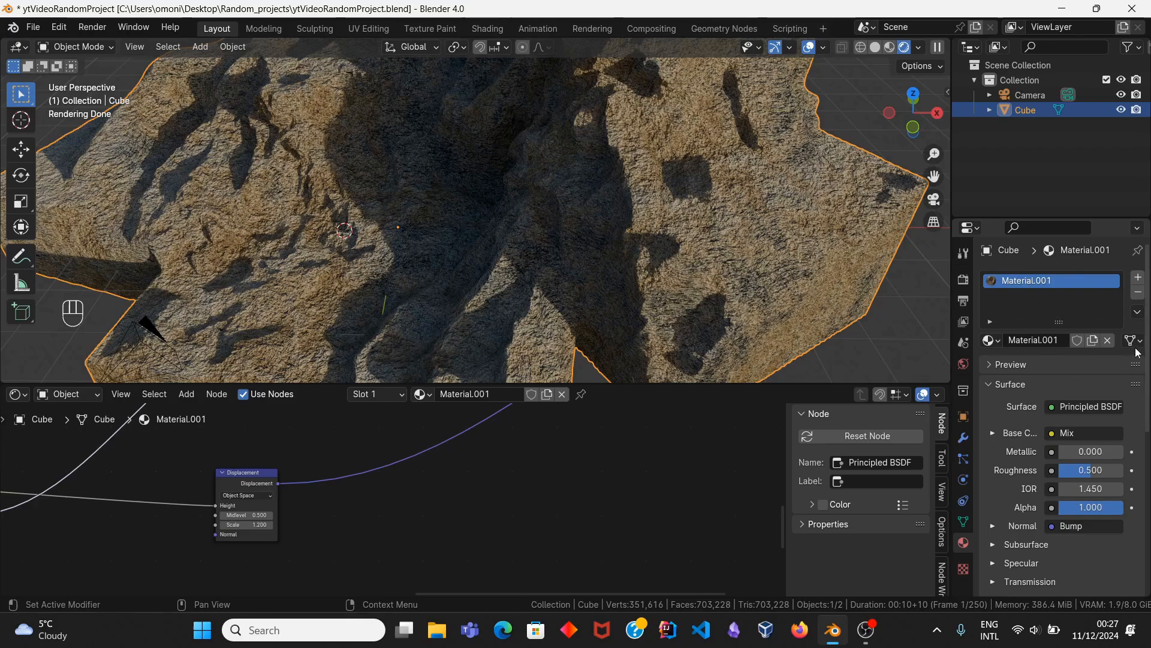
scroll(1026, 473, "down", 10)
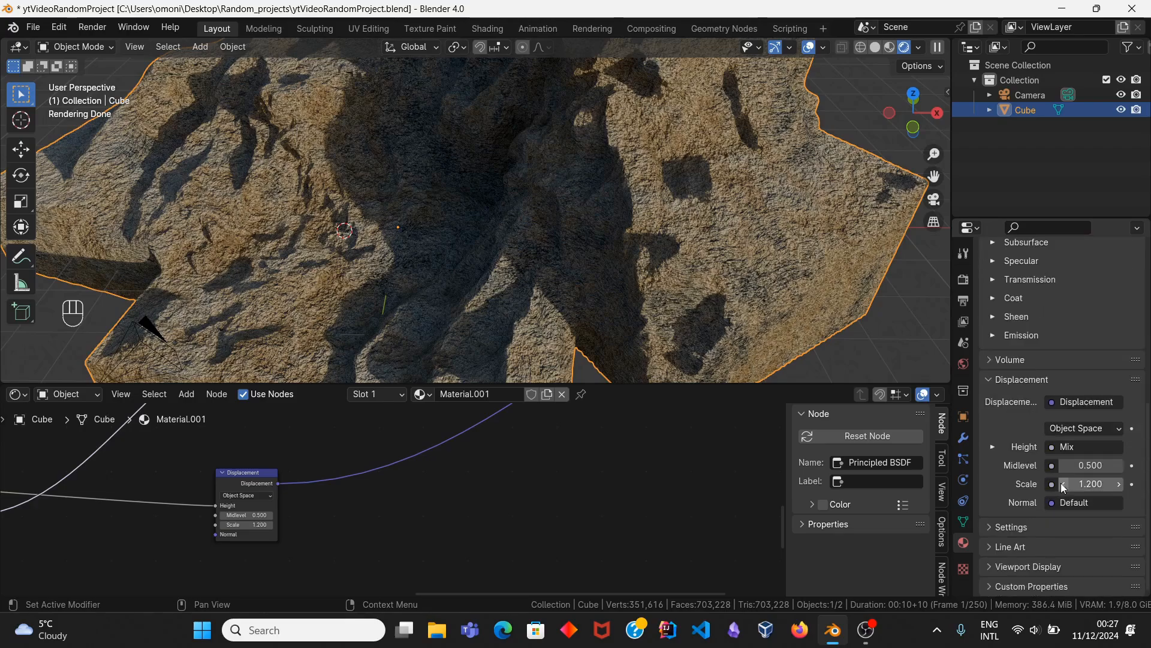
left_click(1013, 526)
scroll(1025, 528, "down", 5)
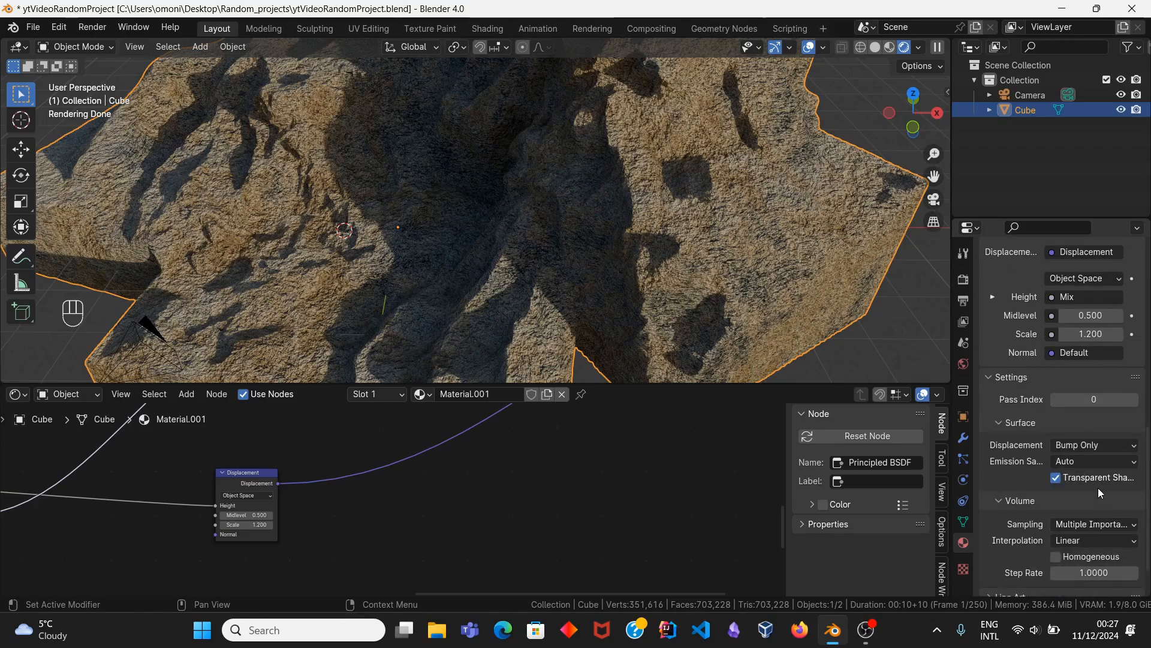
left_click(1081, 449)
left_click(1063, 501)
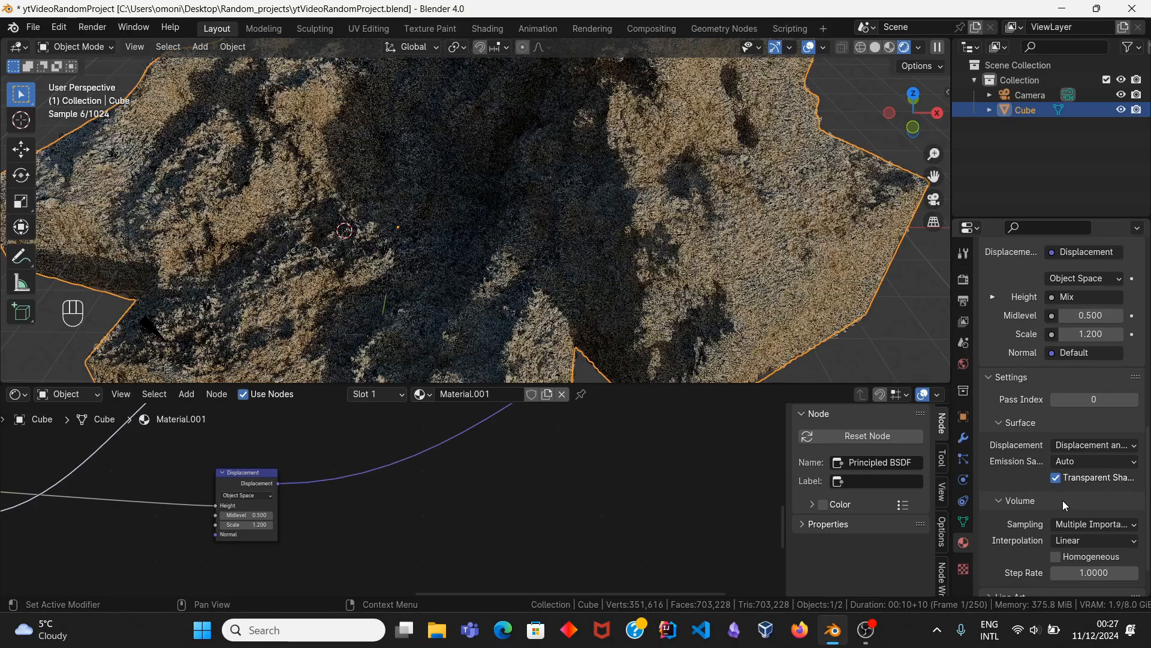
Step: Deselect the terrain, lower the Displacement node's Scale to 0.480 and check the result through the camera
middle_click_drag(319, 276, 600, 222, "shift")
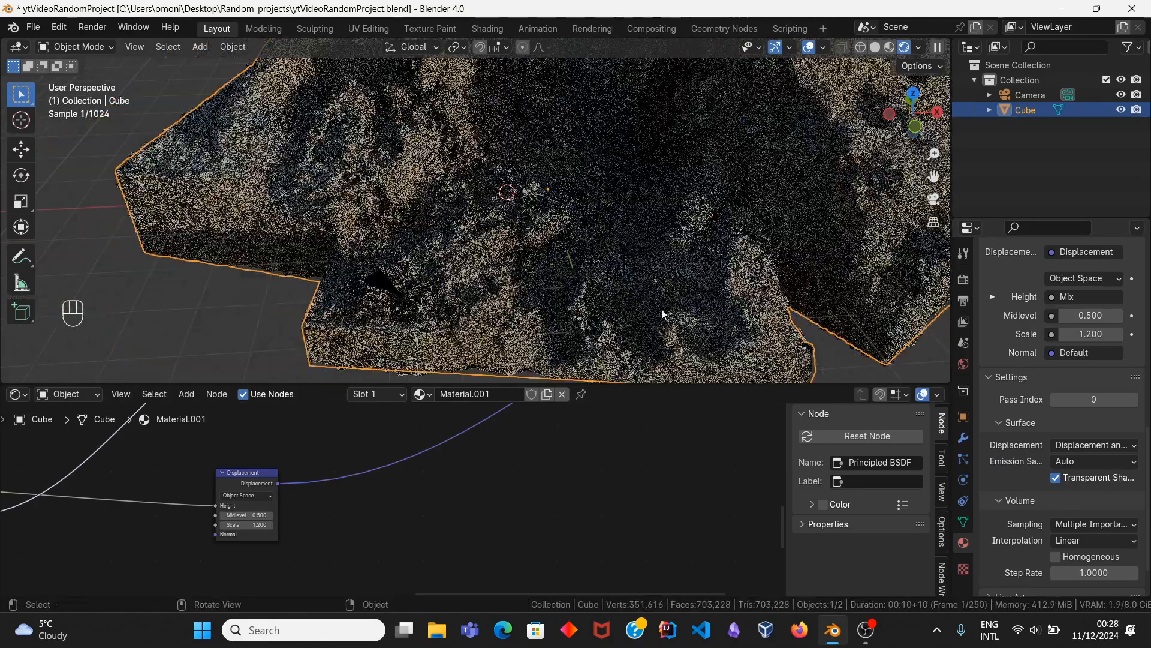
scroll(629, 302, "down", 7)
left_click(621, 300)
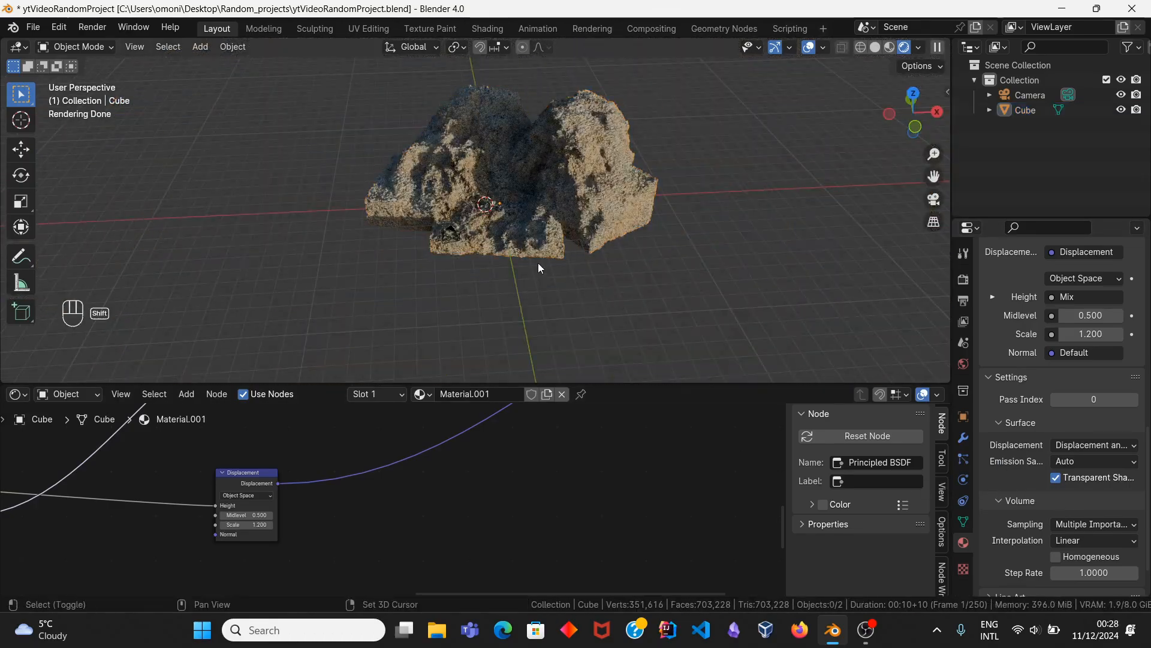
mouse_move(538, 263)
middle_mouse_down("shift")
mouse_move(506, 326)
mouse_move(534, 276)
middle_mouse_up("shift")
scroll(534, 275, "up", 4)
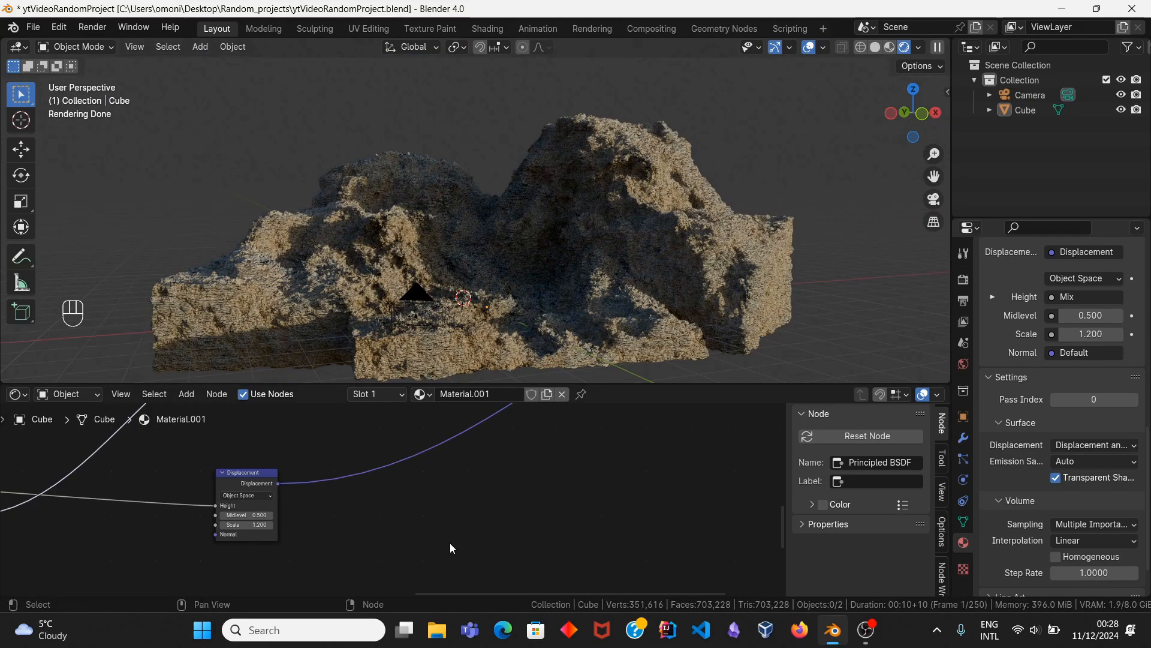
middle_click_drag(333, 526, 481, 506)
scroll(413, 509, "up", 10)
left_click_drag(405, 517, 338, 517, "shift")
left_click_drag(408, 517, 431, 507, "shift")
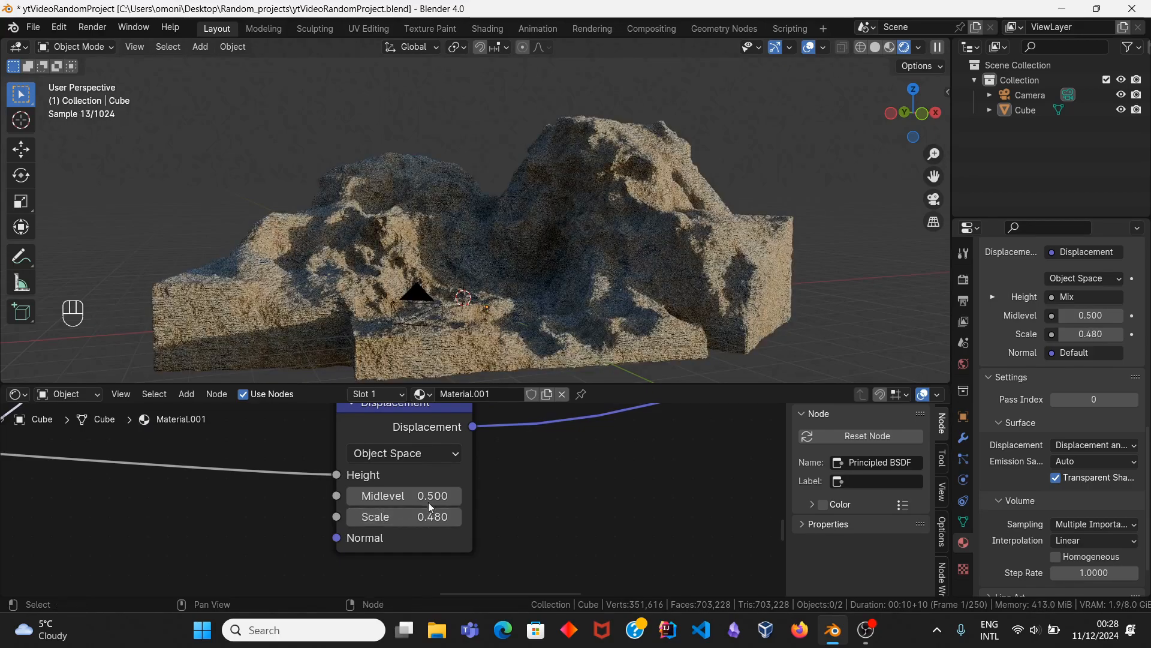
left_click(933, 199)
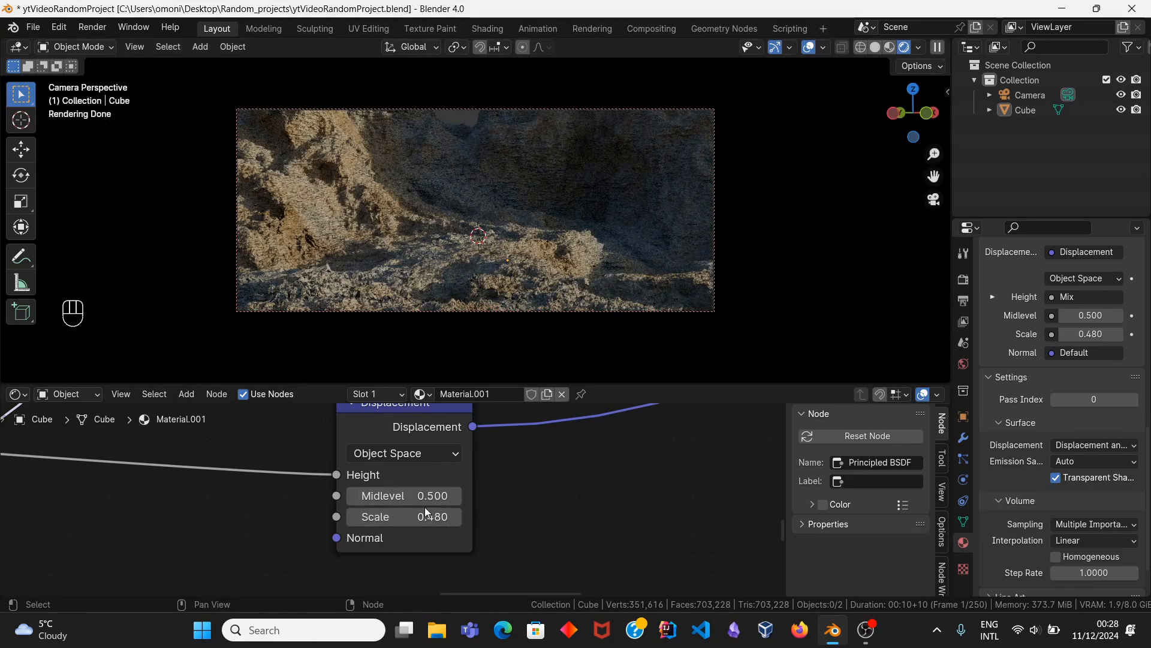
Step: Lower the Displacement node's Scale to 0.300 and hide the viewport overlays
left_click_drag(433, 516, 376, 517, "shift")
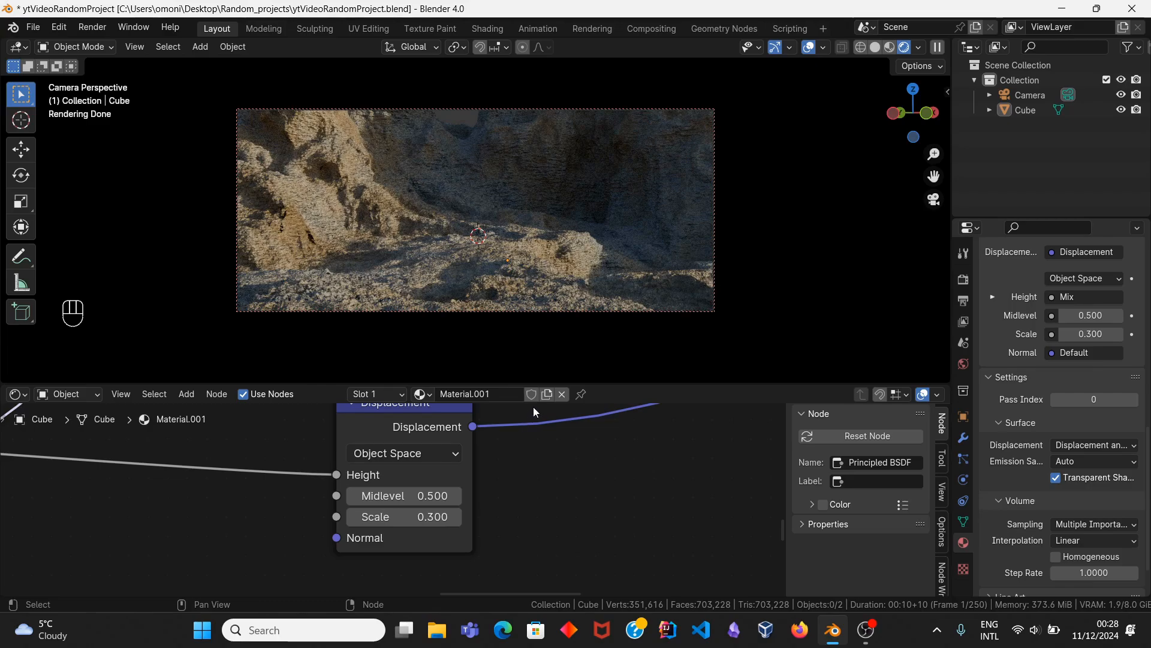
left_click(809, 47)
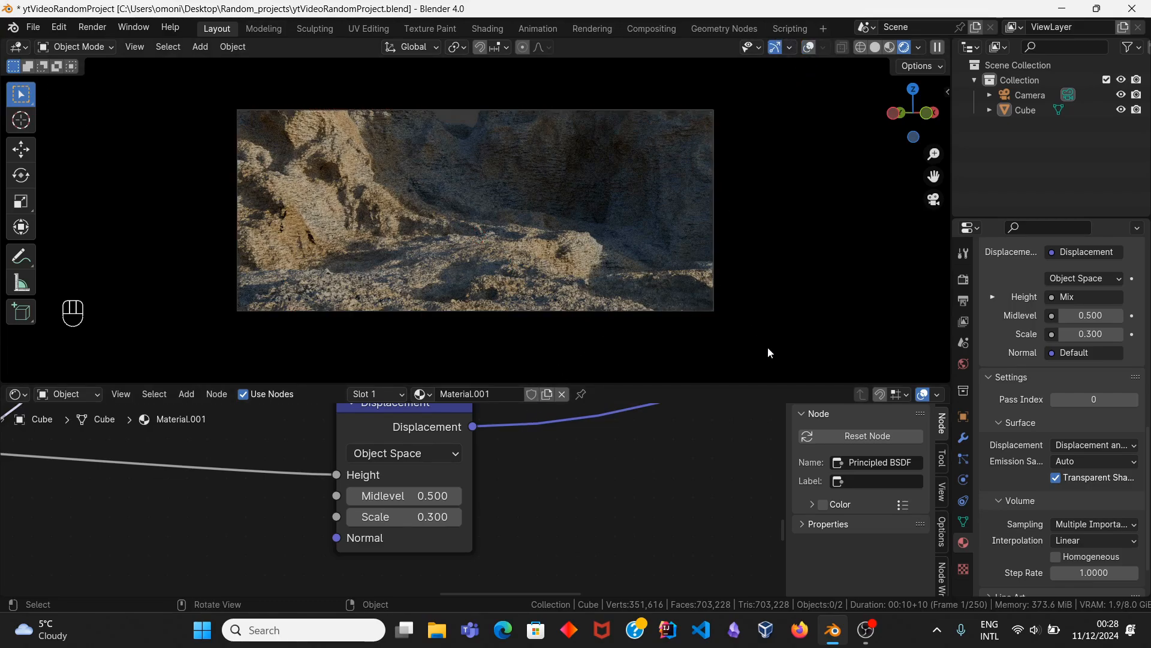
Step: Look over the material's node graph from the Displacement node back to the Noise Texture nodes
scroll(587, 456, "down", 4)
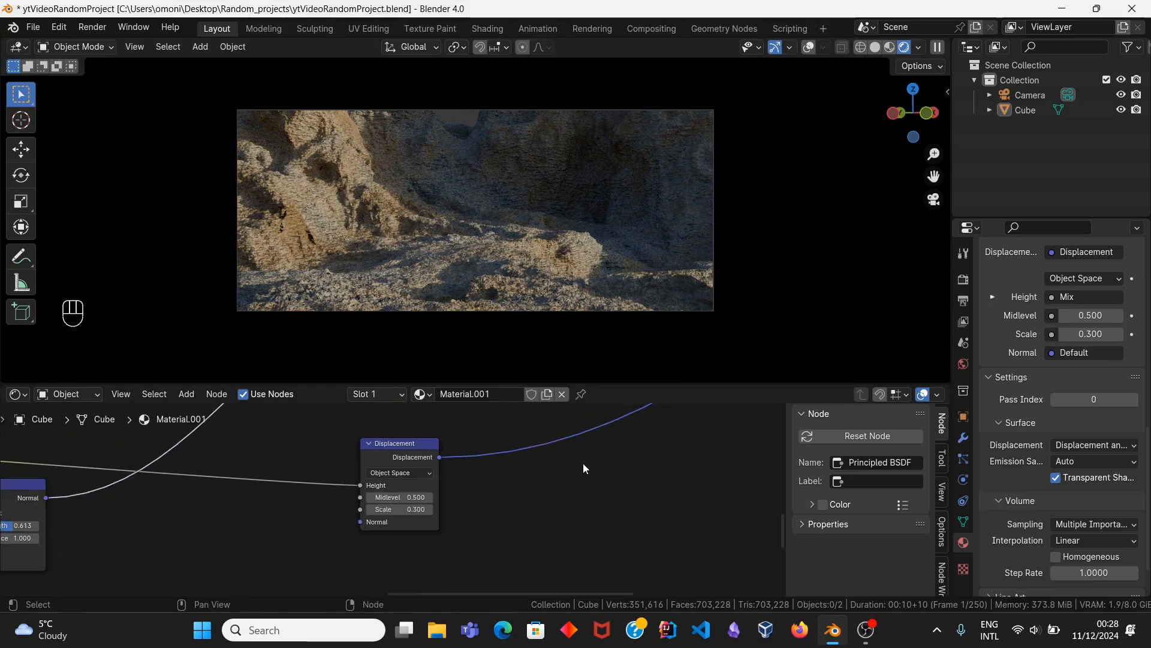
scroll(439, 441, "down", 5)
scroll(441, 439, "down", 5)
middle_click_drag(464, 418, 553, 508)
scroll(454, 451, "down", 1)
middle_click_drag(454, 451, 442, 507)
scroll(435, 515, "up", 4)
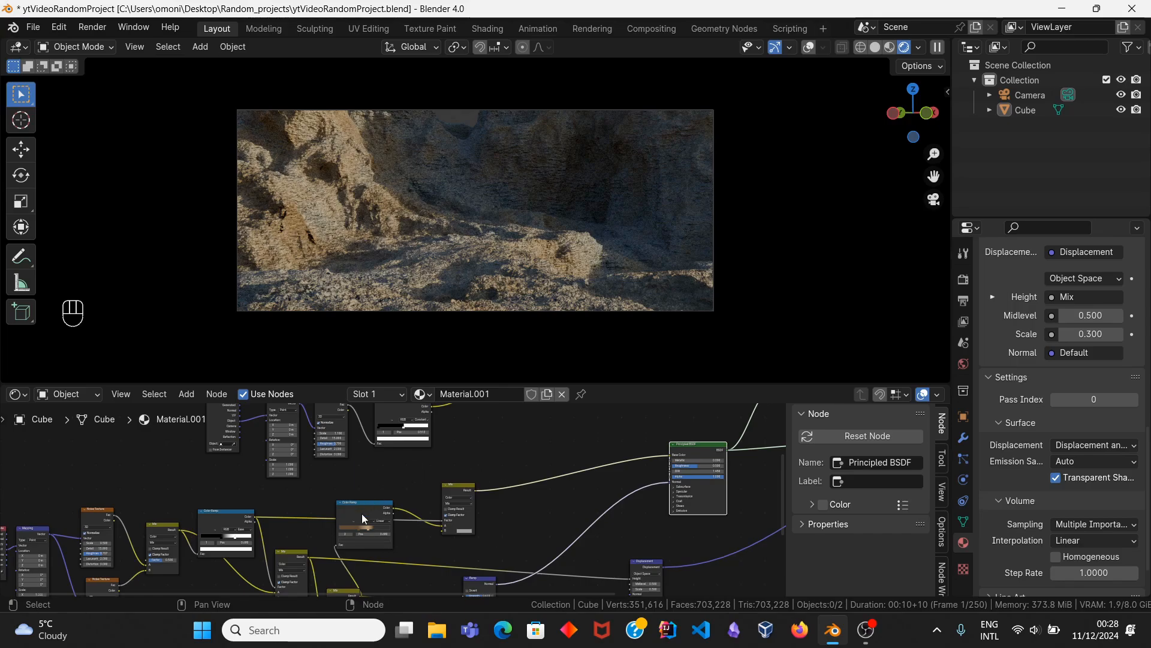
scroll(416, 527, "down", 1)
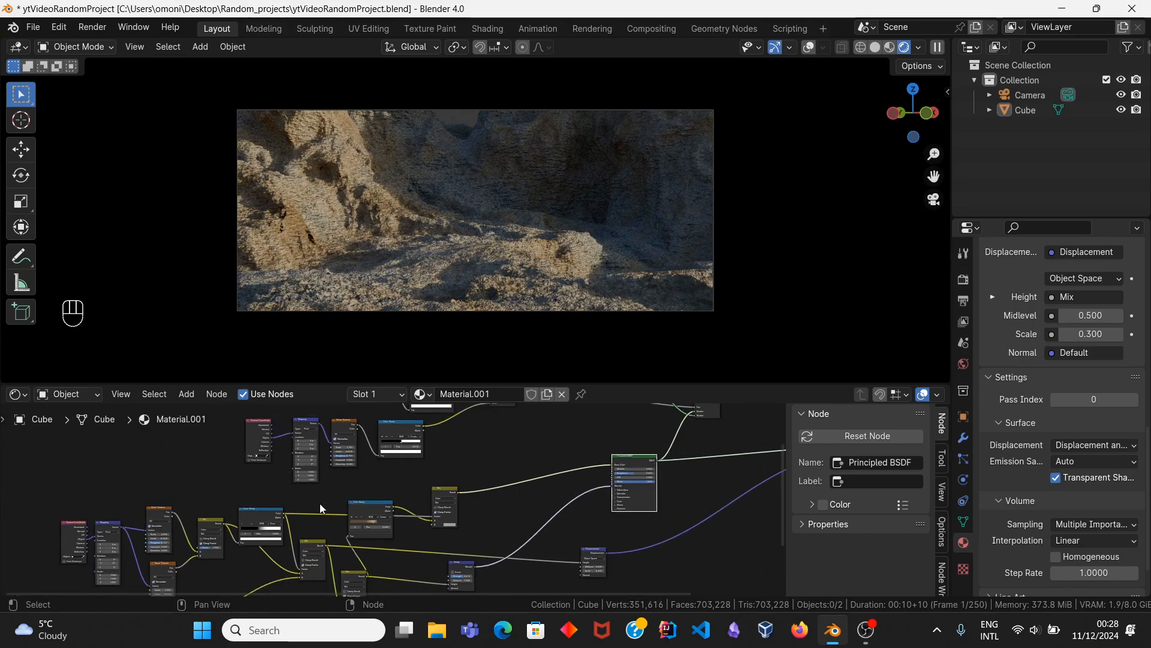
left_click(163, 533)
key("ctrl+shift+d")
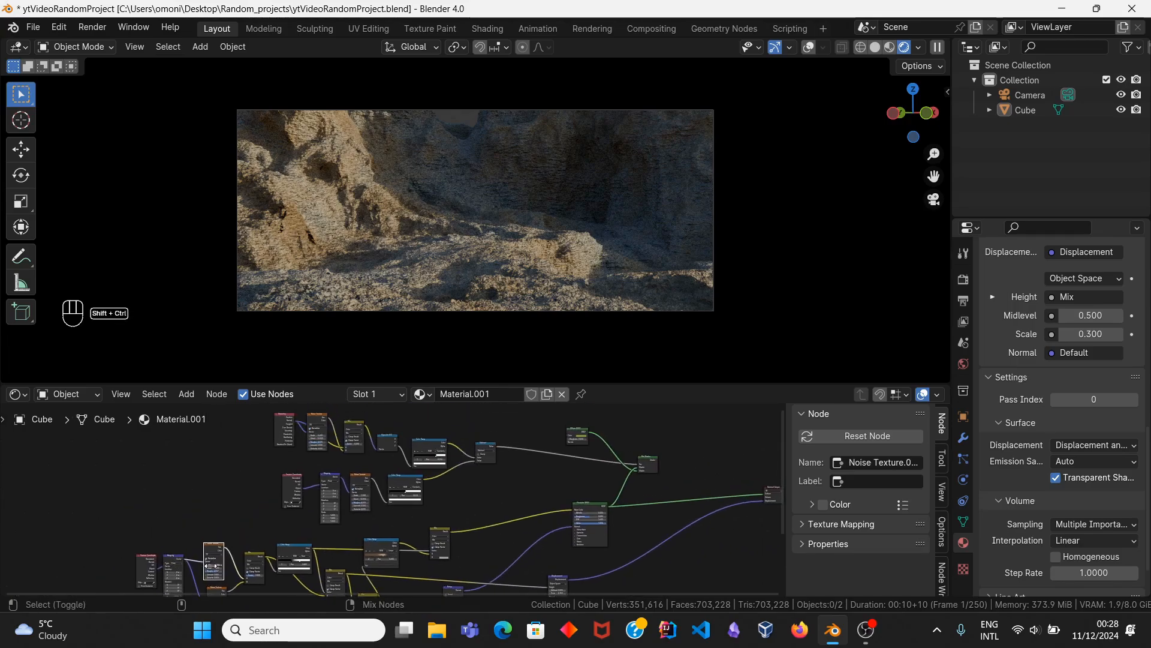
left_click(478, 439)
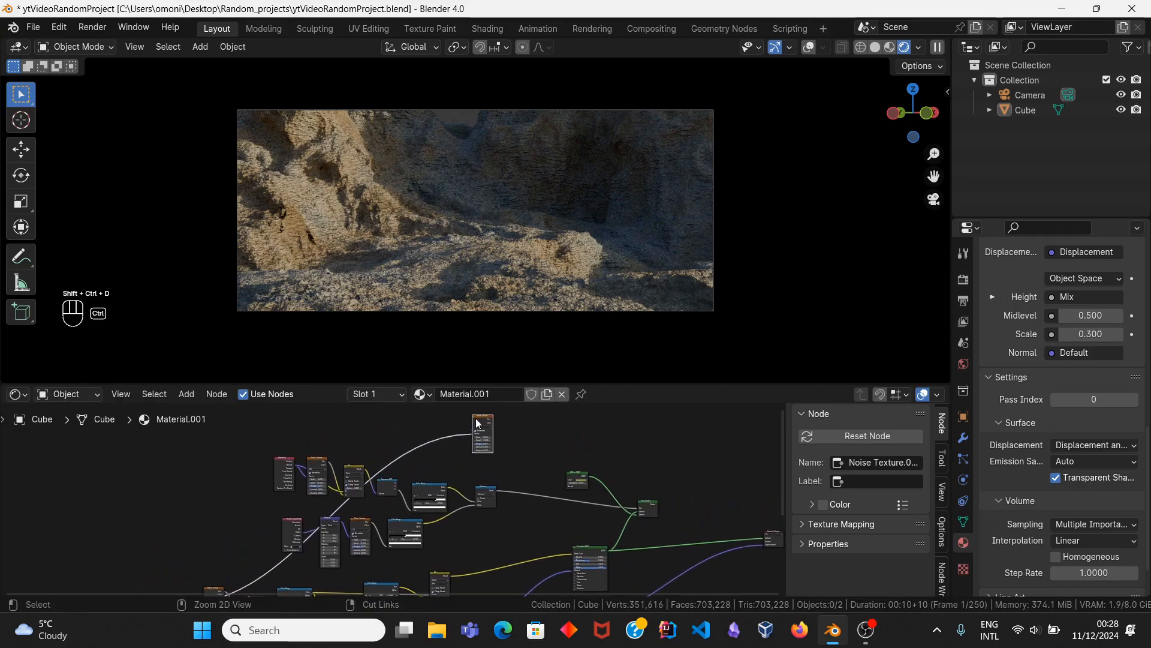
key("ctrl+x")
Step: Duplicate a rock Noise Texture node without its links and place the copy above the existing node chains
scroll(478, 423, "down", 3, "shift")
left_click(213, 547)
key("shift+d")
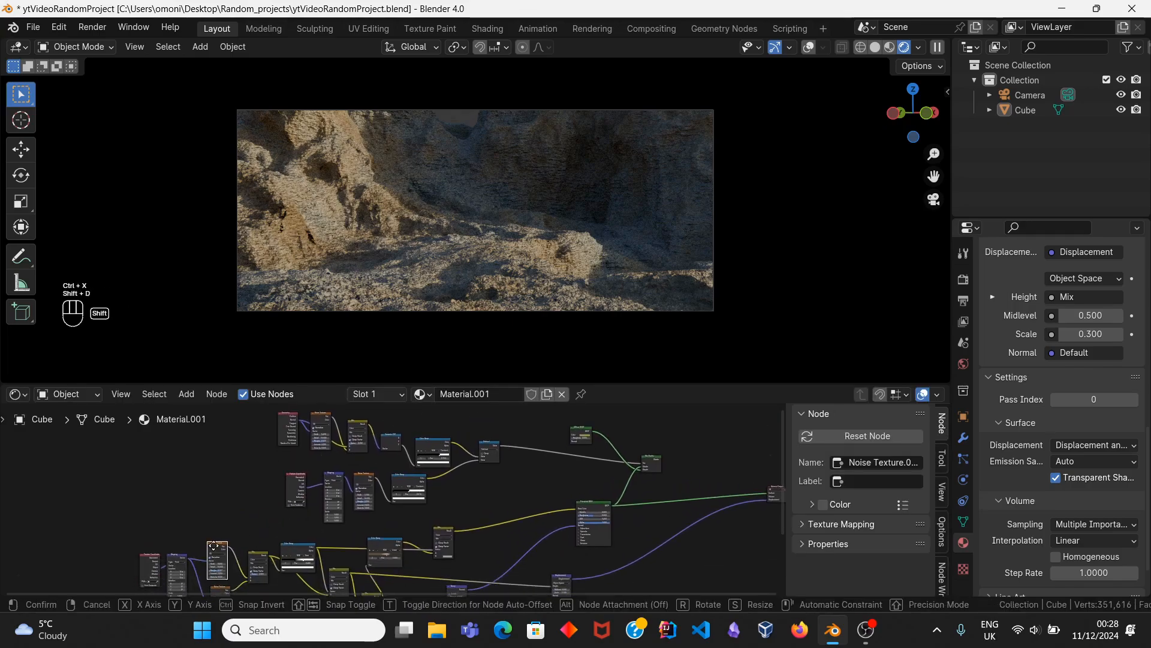
left_click(475, 423)
Step: Duplicate the Bump node and place the copy in the empty area above the Diffuse BSDF
middle_click_drag(461, 450, 412, 541)
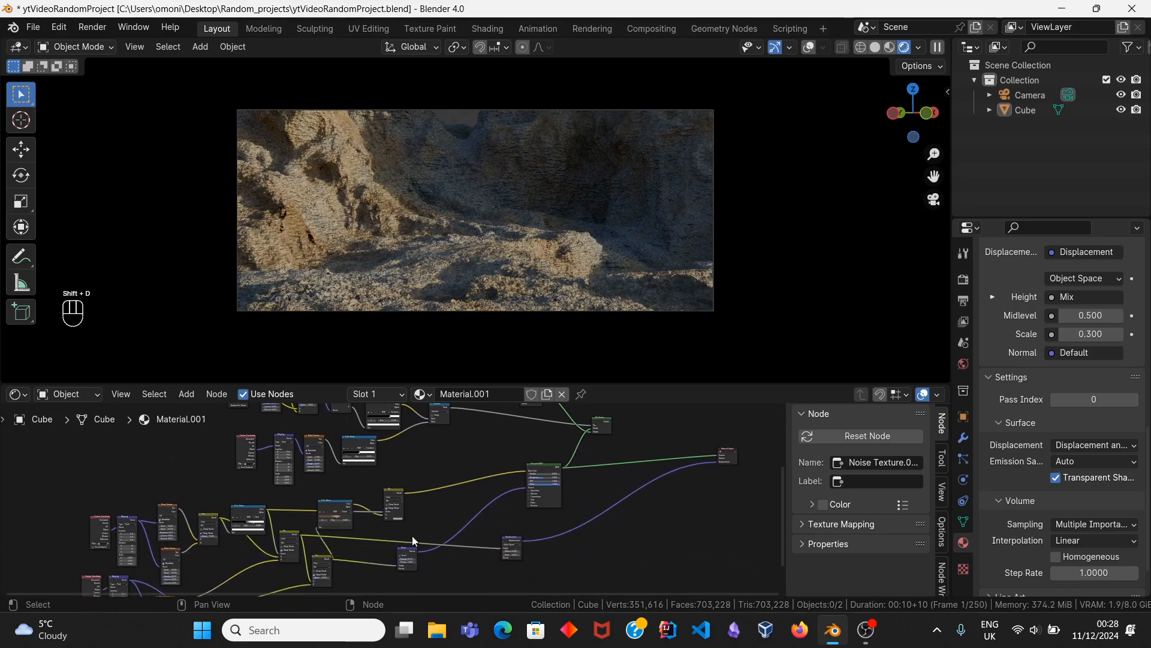
left_click(412, 550)
key("shift+d")
left_click(474, 444)
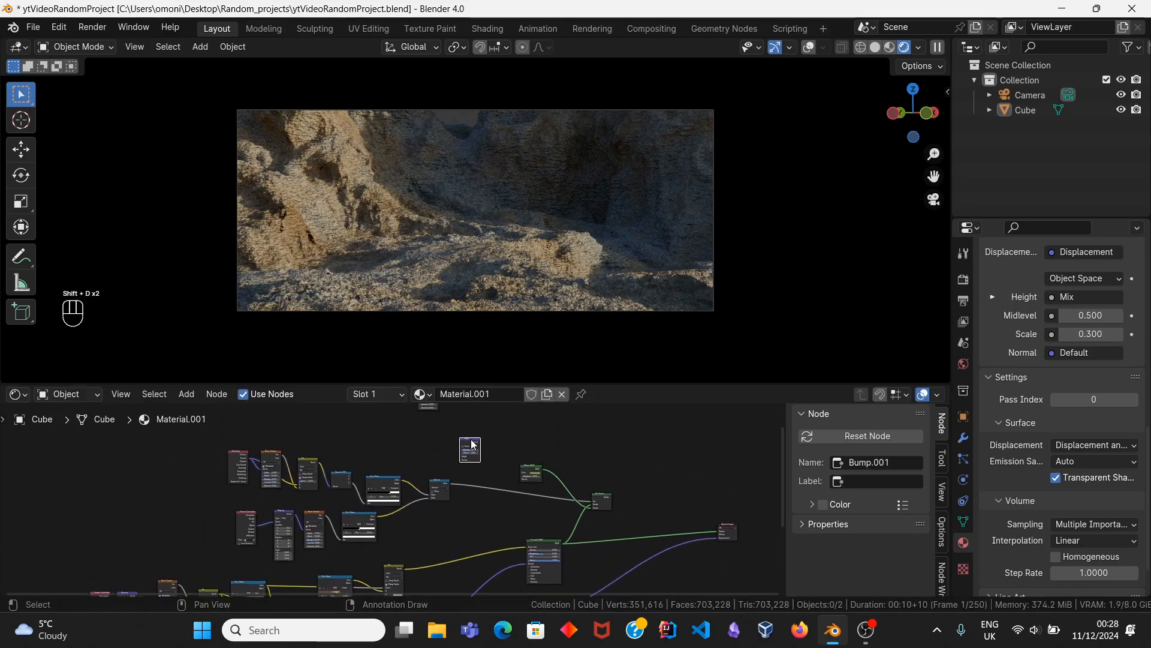
Step: Add Texture Coordinate and Mapping nodes to the copied Noise Texture, feeding the Mapping from the Object output
scroll(446, 480, "down", 3)
middle_click_drag(472, 444, 386, 498)
scroll(383, 495, "up", 7)
left_click(406, 452)
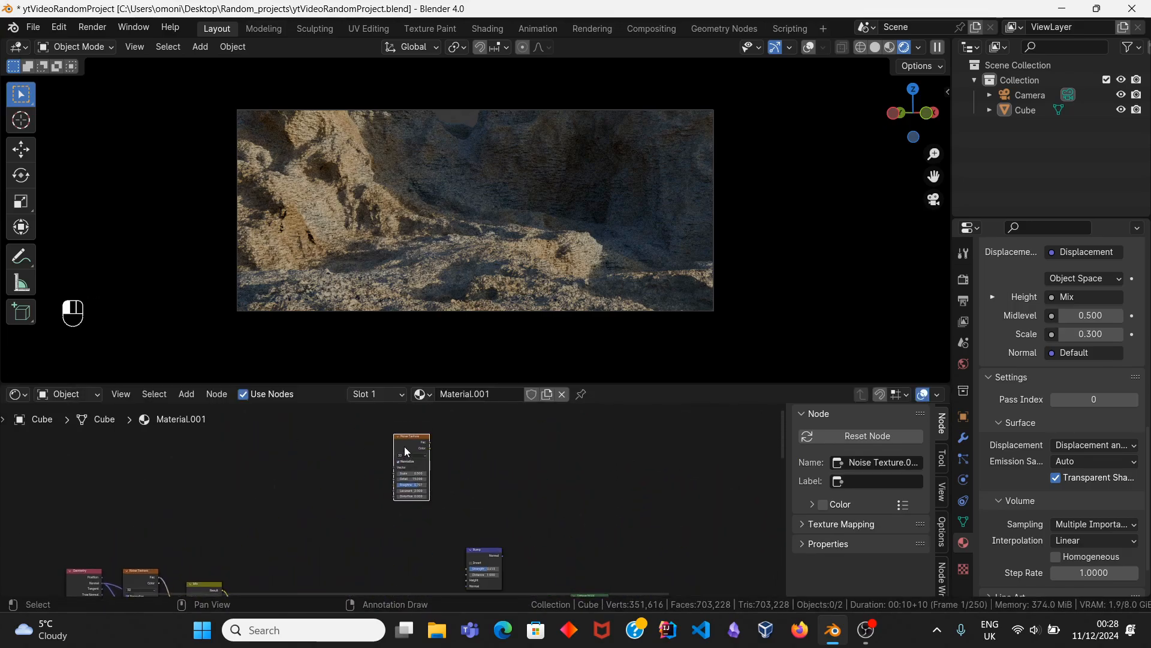
key("g")
key("ctrl+t")
scroll(394, 497, "up", 6)
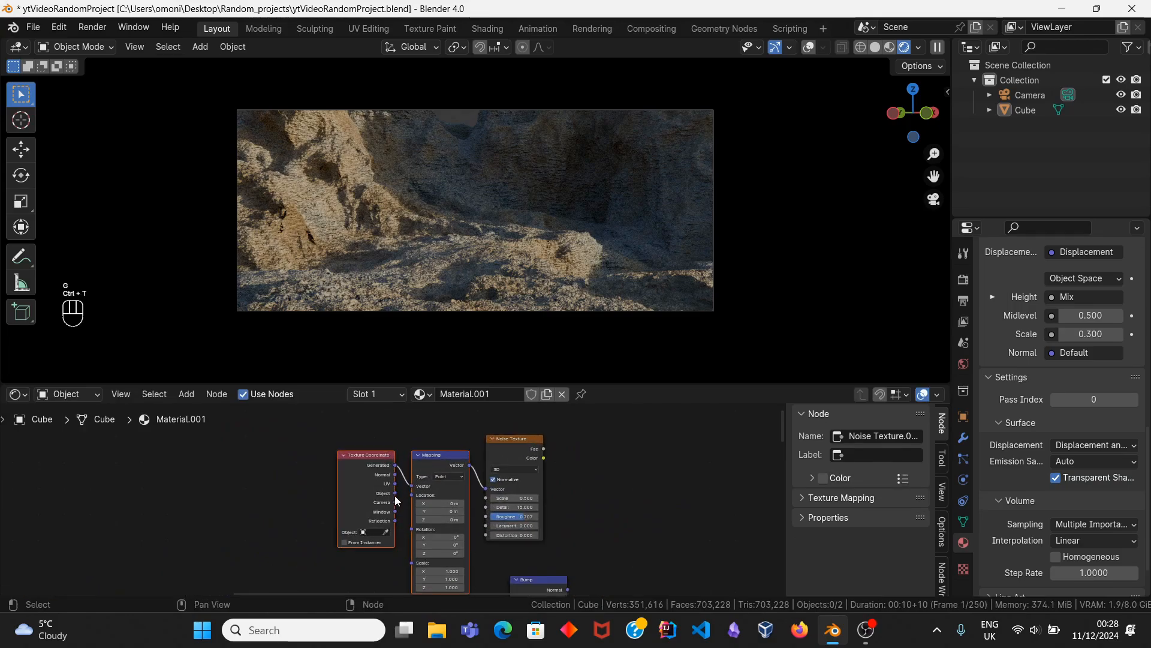
middle_click_drag(527, 478, 412, 466)
Step: Add a Color Ramp beside the copied Noise Texture and connect the noise's Fac output to its Fac input
left_click(413, 464)
key("shift+a")
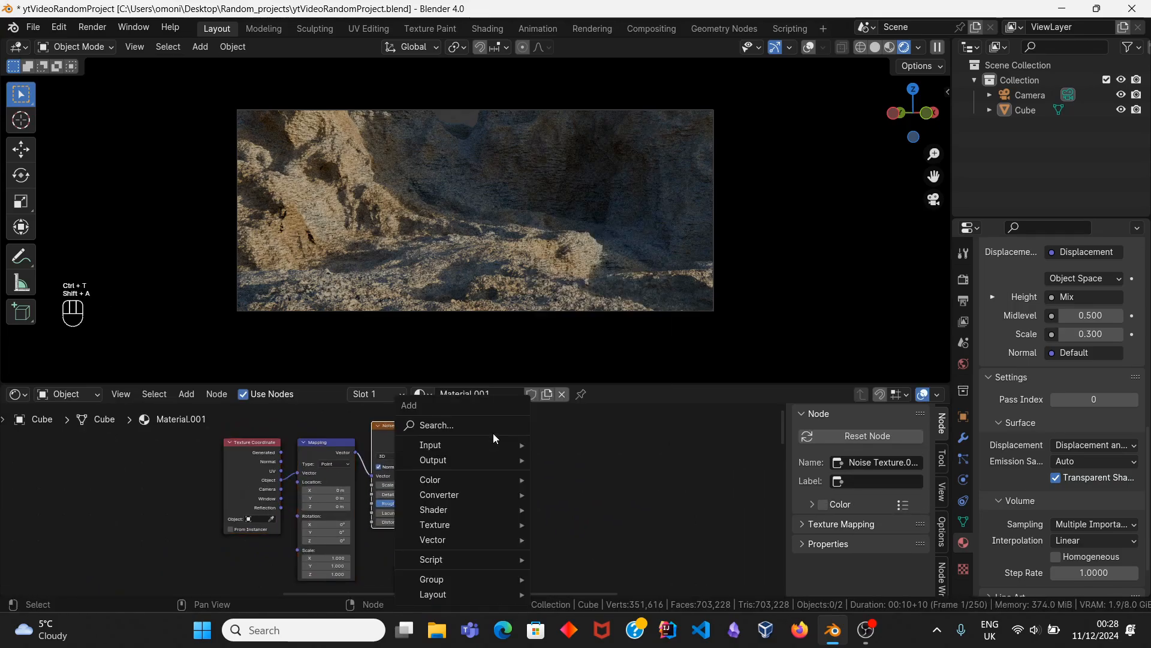
left_click(492, 428)
type("c")
key("Return")
left_click(483, 447)
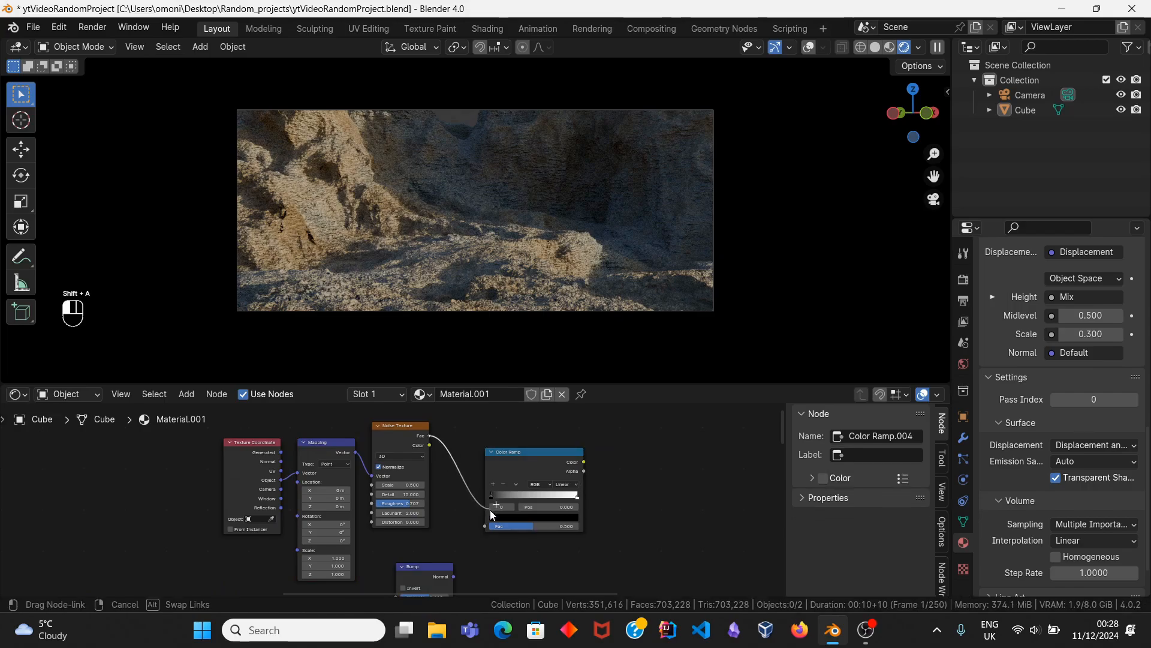
left_click_drag(431, 443, 485, 526)
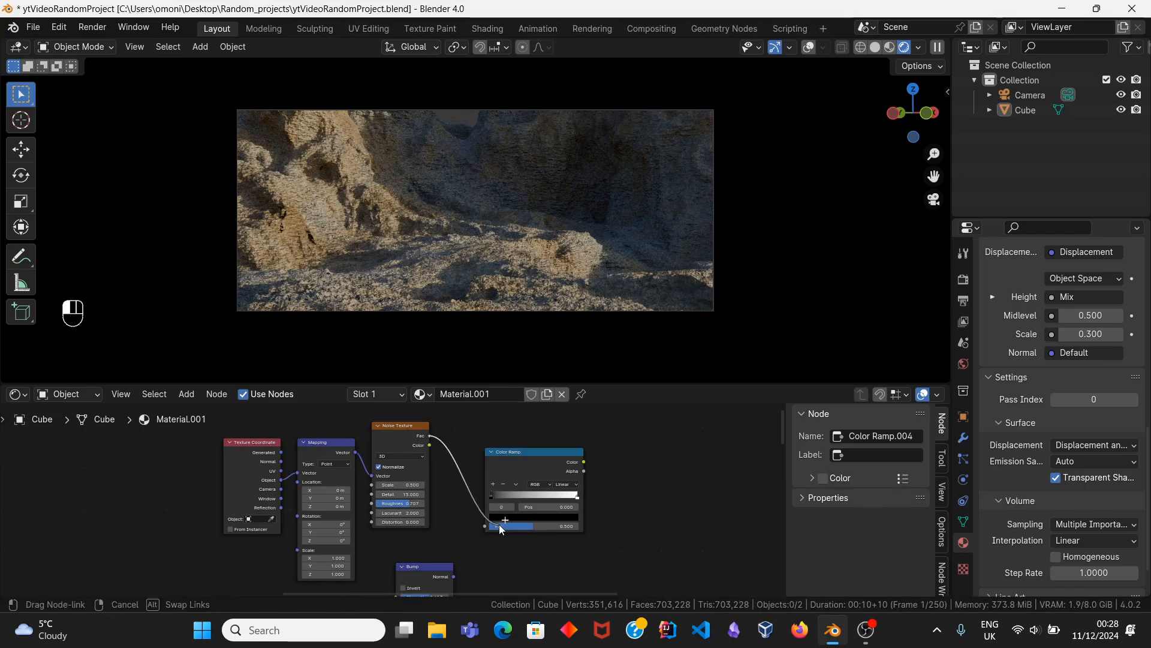
Step: Preview the new Color Ramp on the terrain outside the camera view and move its black stop to 0.356
left_click(516, 484, "ctrl+shift")
left_click(933, 199)
scroll(513, 275, "up", 5)
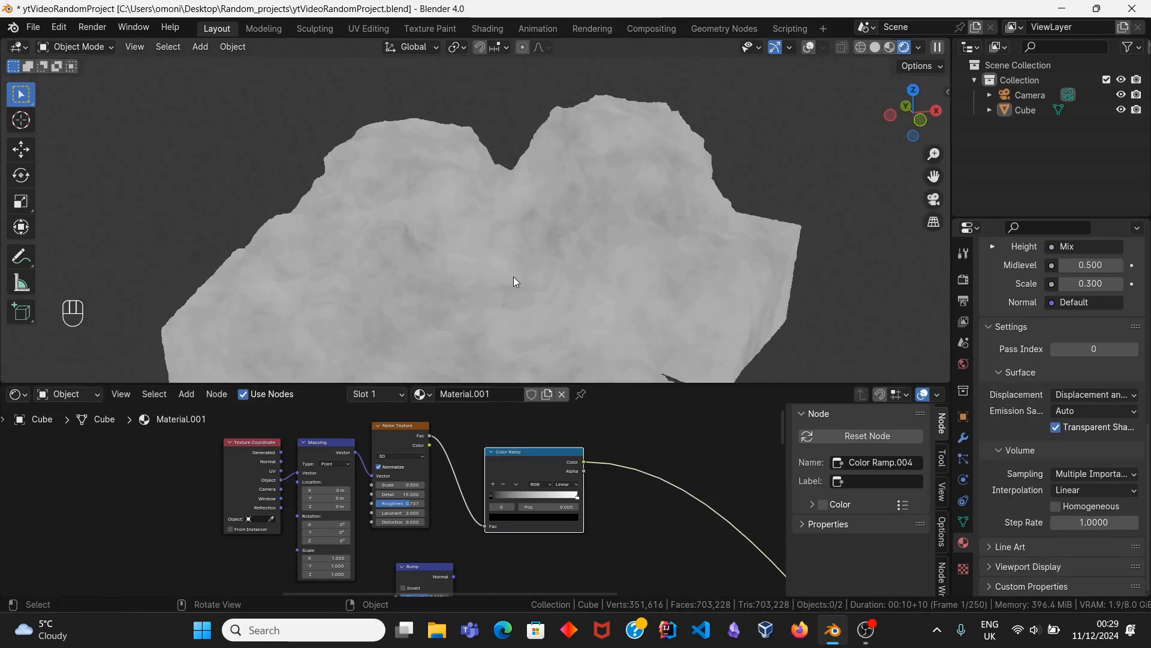
left_click_drag(496, 493, 528, 493)
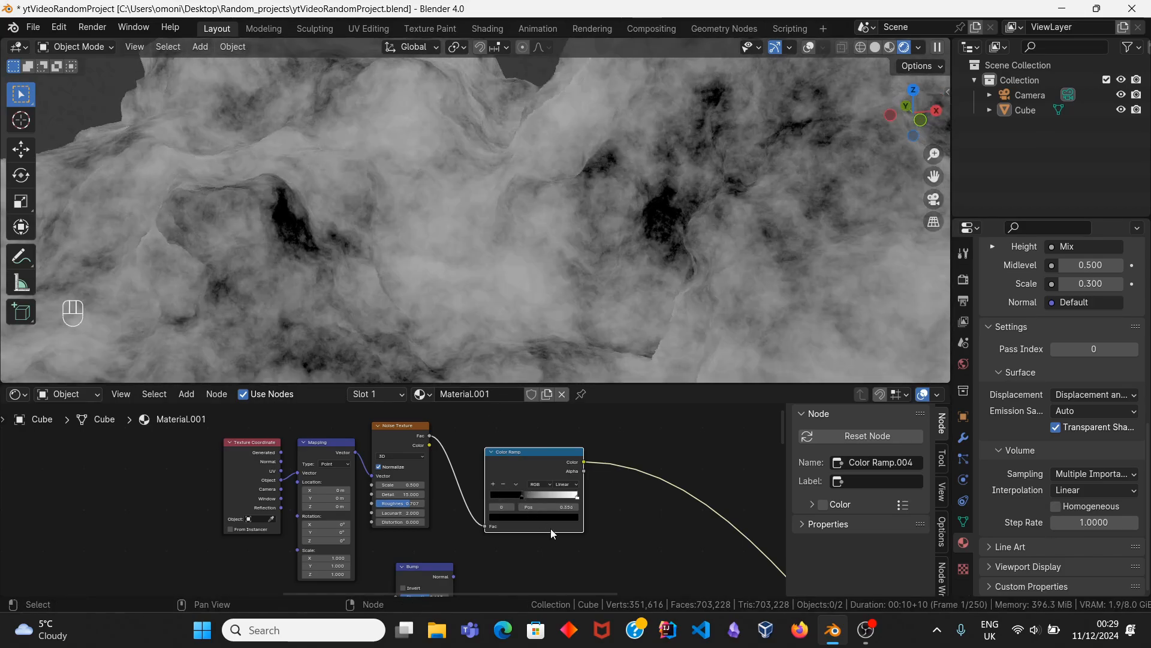
Step: Copy the Diffuse BSDF's green color and apply it to the new Color Ramp's white stop
middle_click_drag(551, 527, 412, 422)
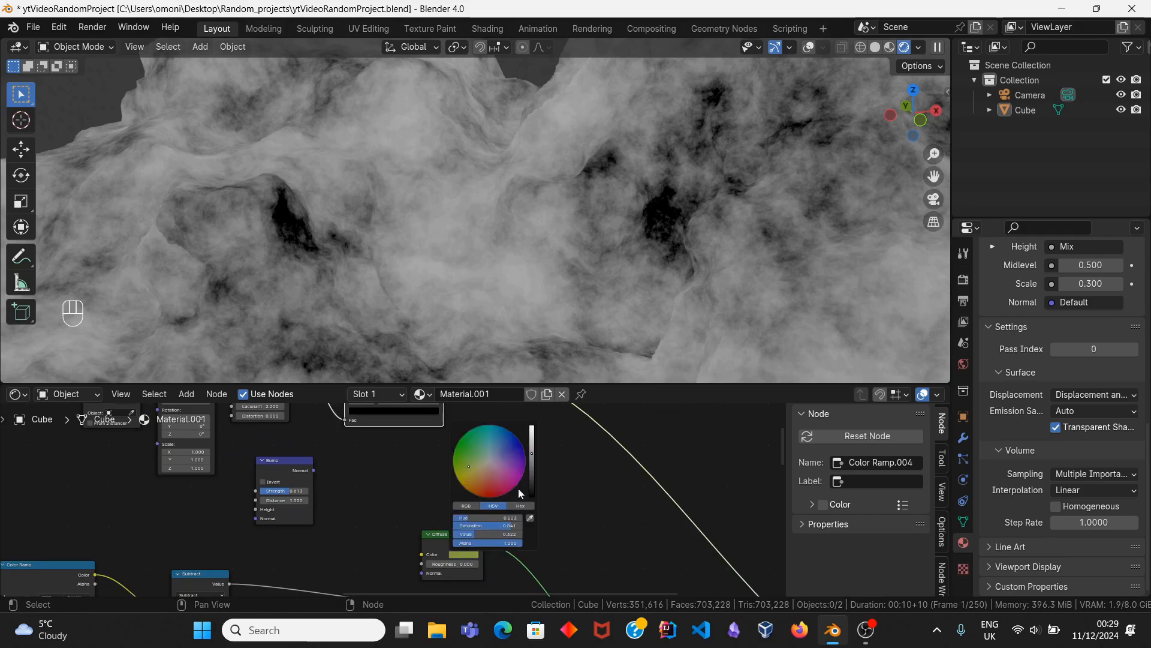
left_click(463, 555)
left_click(406, 489)
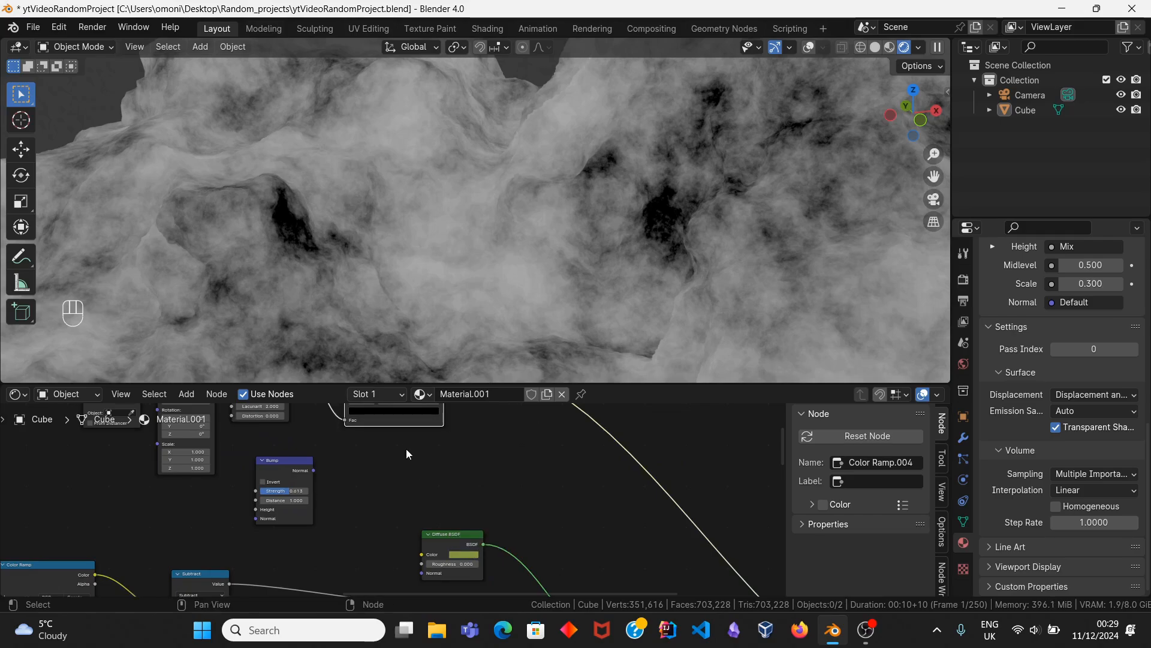
middle_click_drag(425, 448, 429, 506)
scroll(428, 505, "up", 4)
left_click(461, 432)
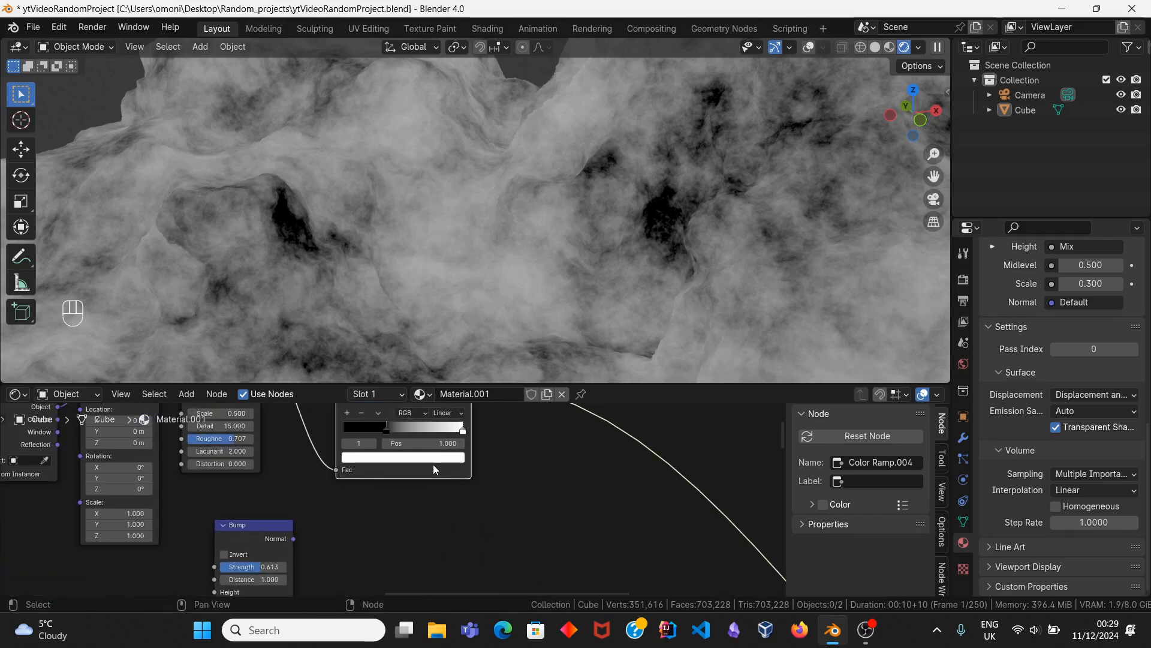
left_click(433, 460)
left_click(401, 407)
key("ctrl+v")
left_click(513, 493)
Step: Replace the new Color Ramp's black stop color with a darker shade of the same green
middle_click_drag(387, 491, 441, 526)
left_click(439, 465)
left_click(444, 494)
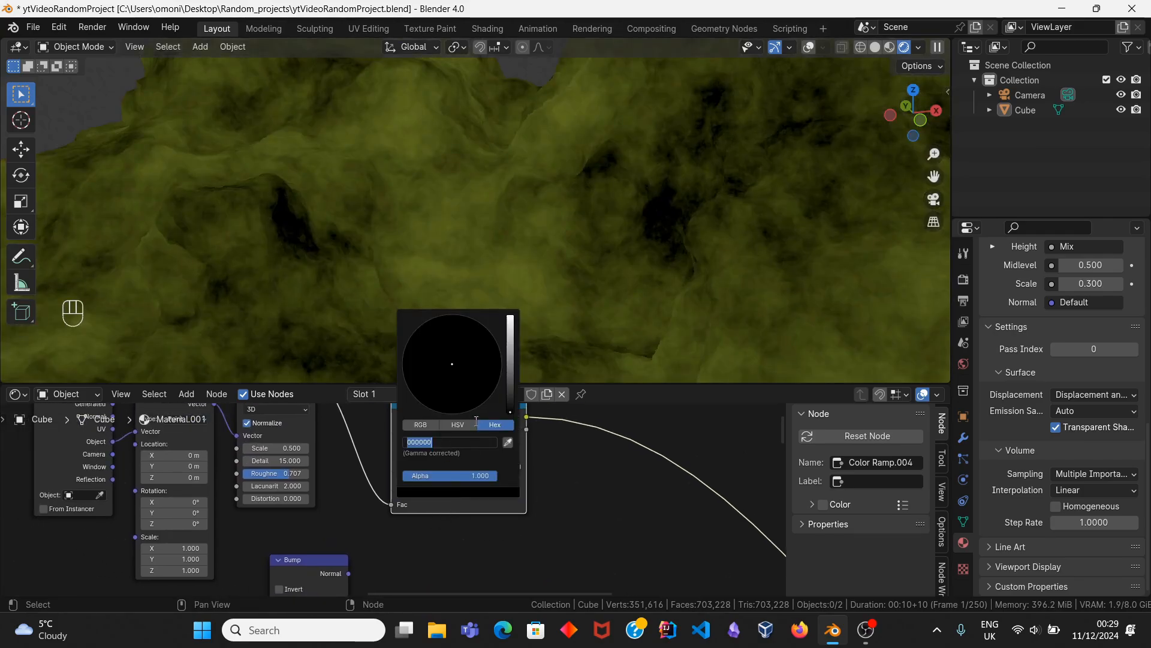
key("ctrl+v")
key("Return")
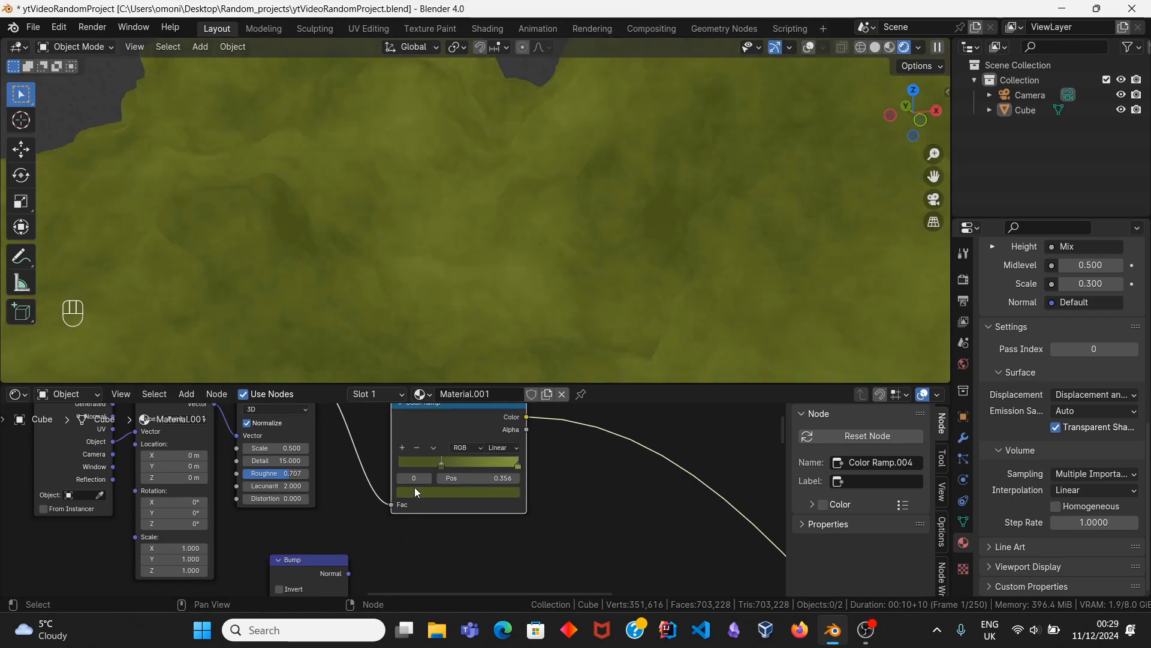
Step: Connect the copied Noise Texture to the copied Bump's Height, preview the Bump and lower its Strength to 0.267
scroll(414, 487, "down", 4)
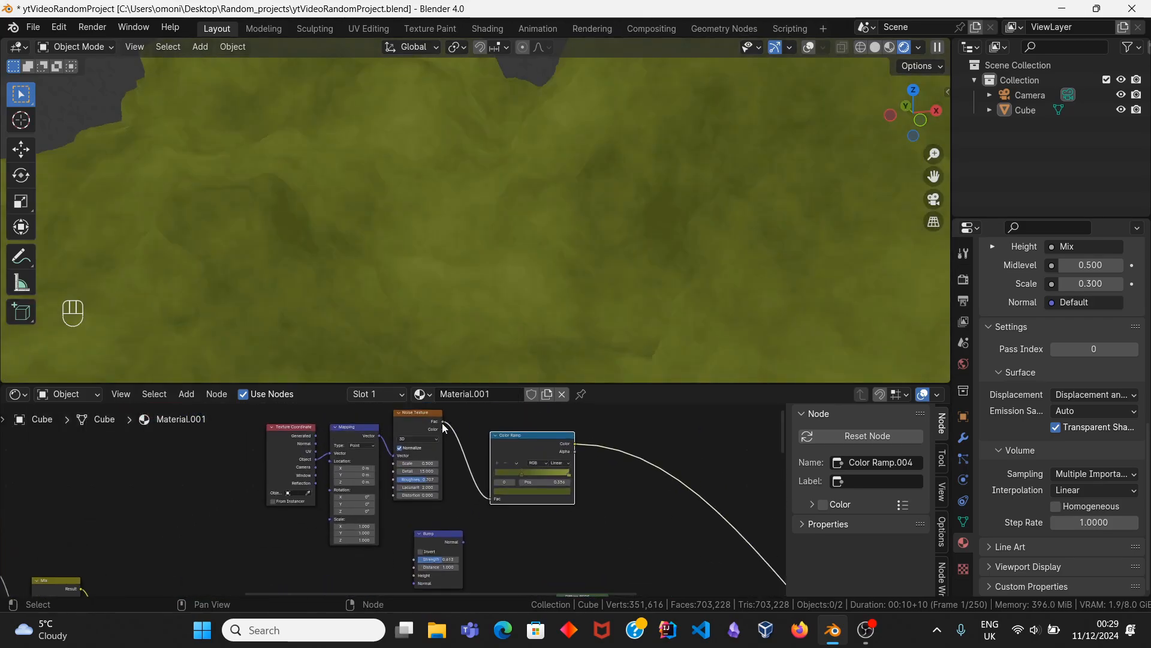
left_click_drag(443, 427, 419, 561)
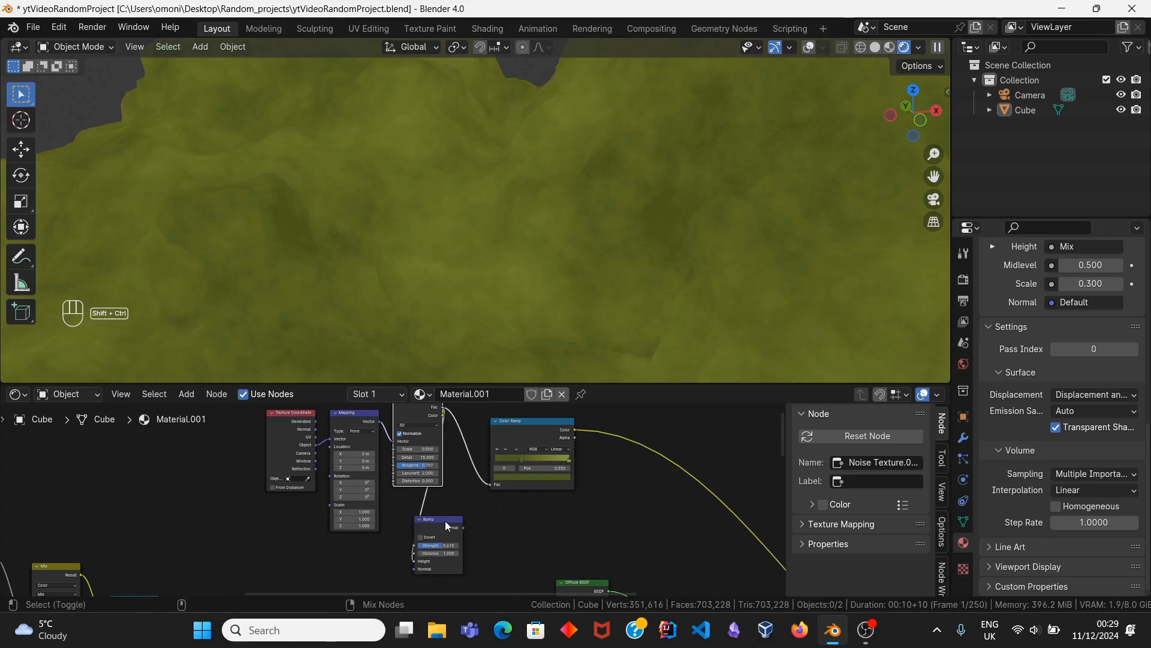
left_click(446, 523, "ctrl+shift")
scroll(489, 560, "up", 4)
left_click_drag(438, 517, 418, 517)
Step: Connect the Bump to the Diffuse BSDF's Normal and the green Color Ramp to its Color, and preview the shader
middle_click_drag(502, 530, 455, 511)
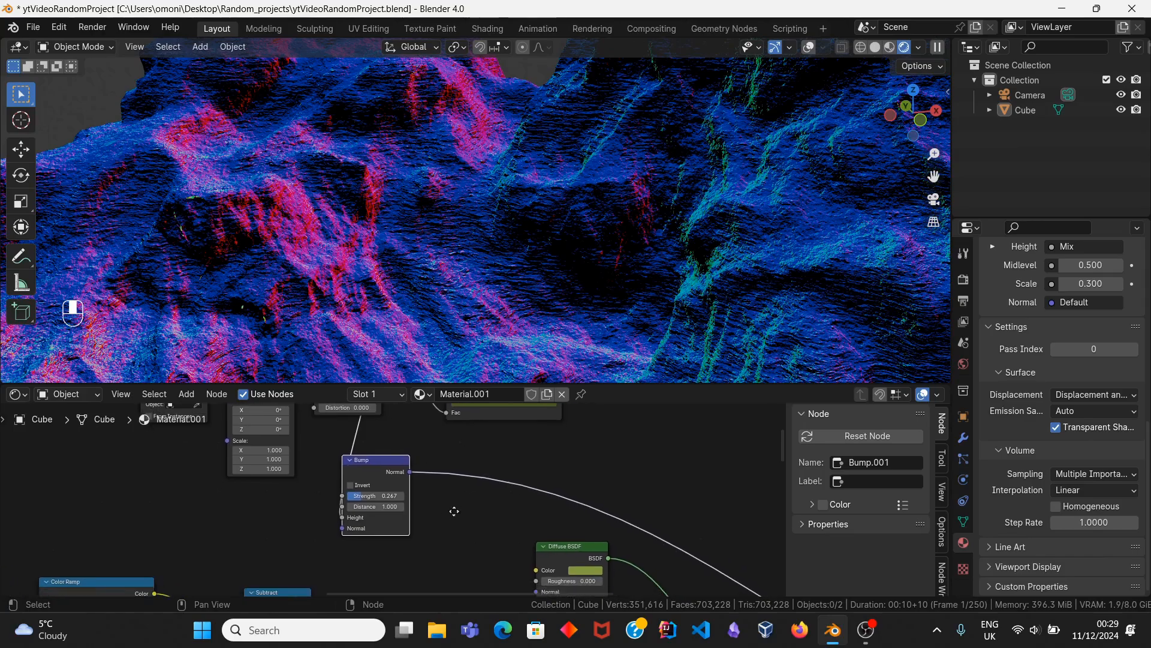
left_click_drag(408, 472, 537, 550)
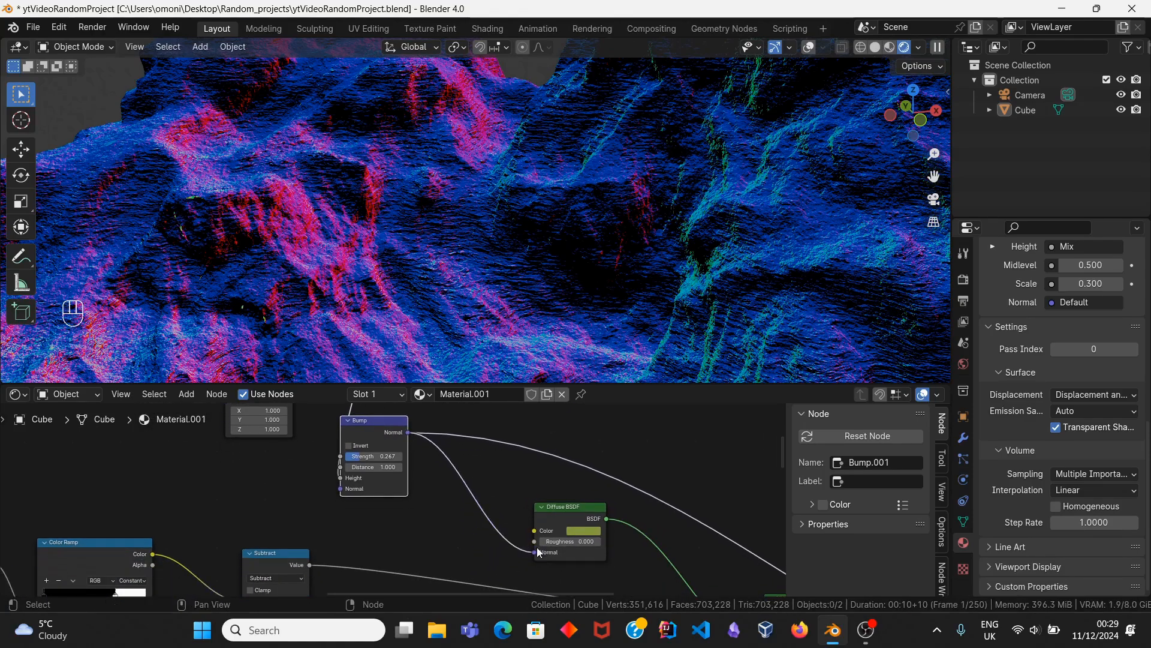
scroll(521, 458, "down", 4)
middle_click_drag(521, 458, 483, 542)
left_click(511, 429)
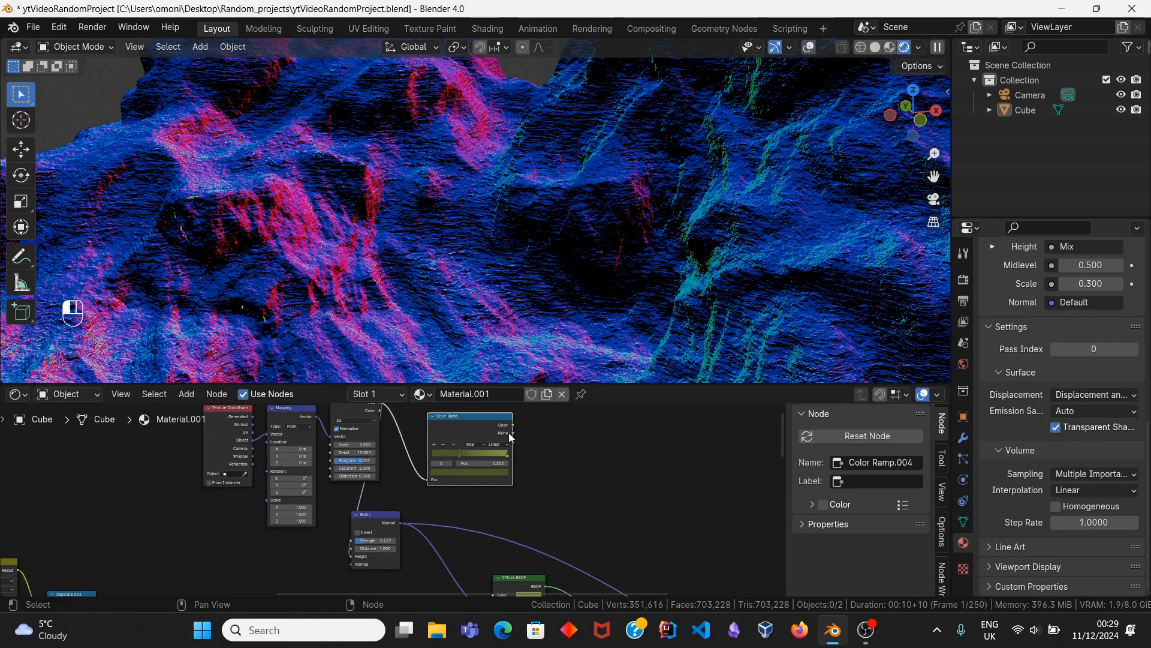
left_click_drag(512, 425, 492, 541)
left_click(516, 532)
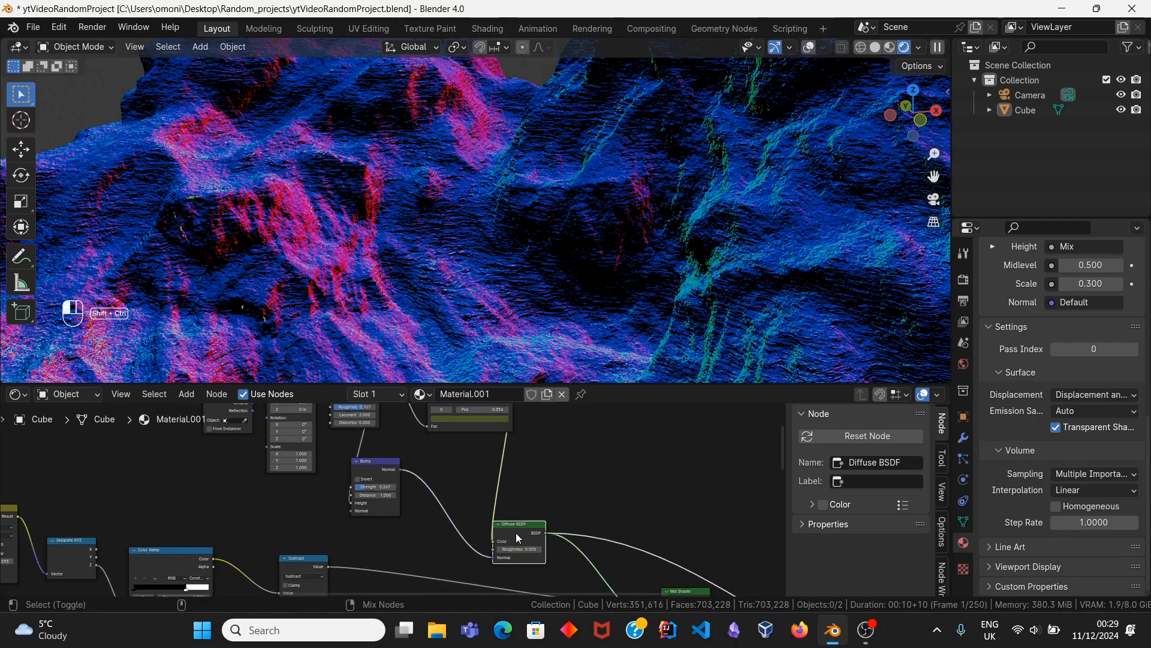
Step: Save the file and raise the Diffuse BSDF's Roughness
middle_click_drag(269, 354, 329, 328)
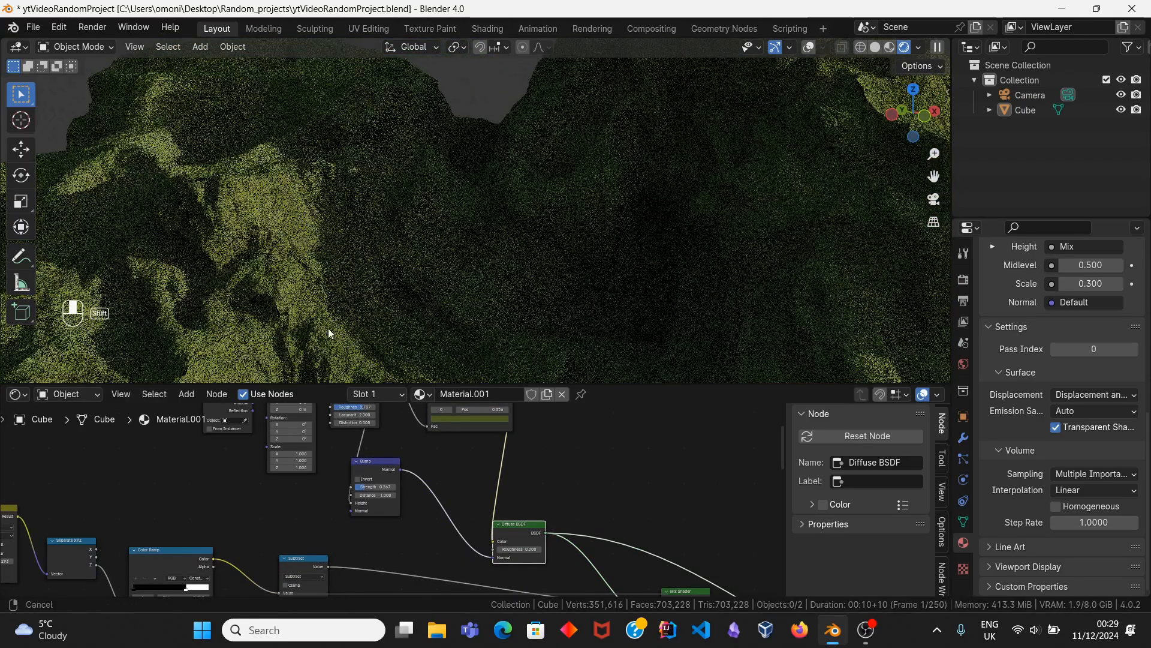
key("ctrl+s")
scroll(457, 466, "up", 1)
scroll(459, 474, "up", 1)
left_click_drag(473, 491, 514, 500)
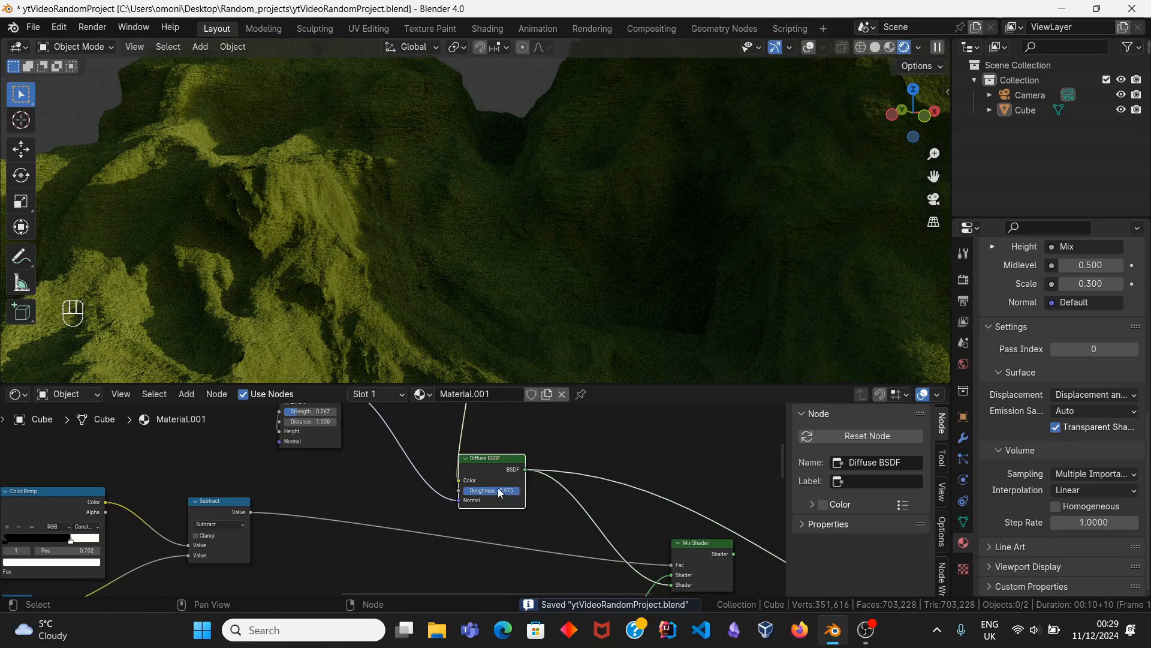
key("Return")
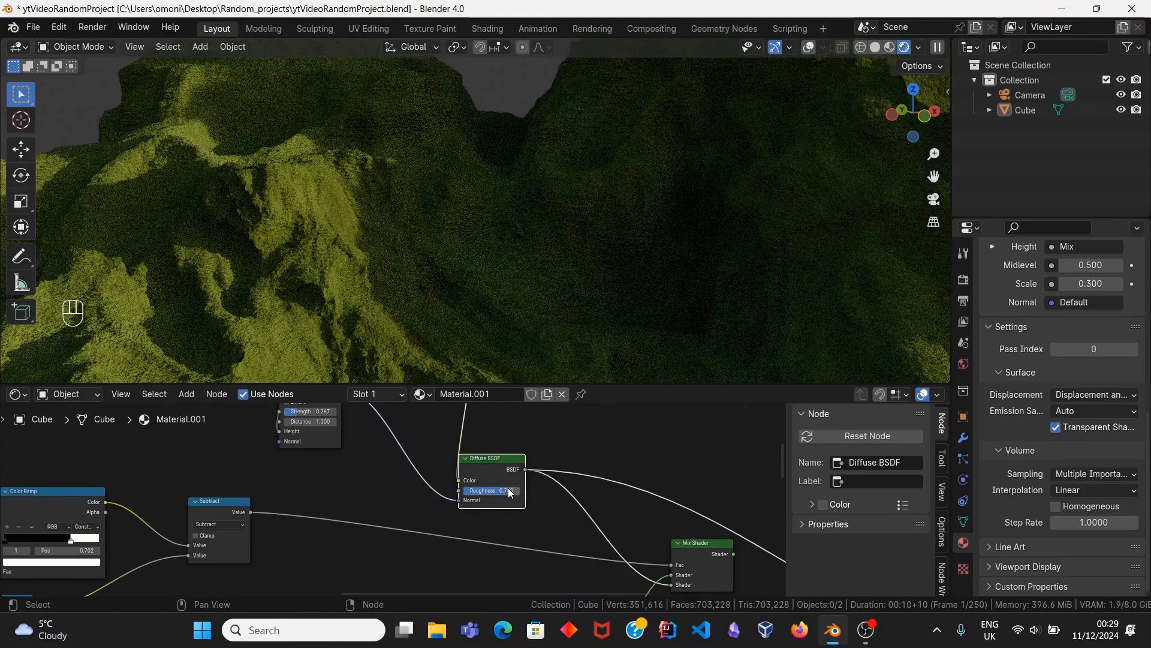
Step: Add a third stop to the green Color Ramp, with the first stop at 0.417 recolored to a muted olive
scroll(429, 278, "down", 4)
middle_click_drag(504, 292, 481, 305)
middle_click_drag(383, 444, 389, 501)
middle_click_drag(397, 425, 394, 547)
scroll(396, 503, "up", 8)
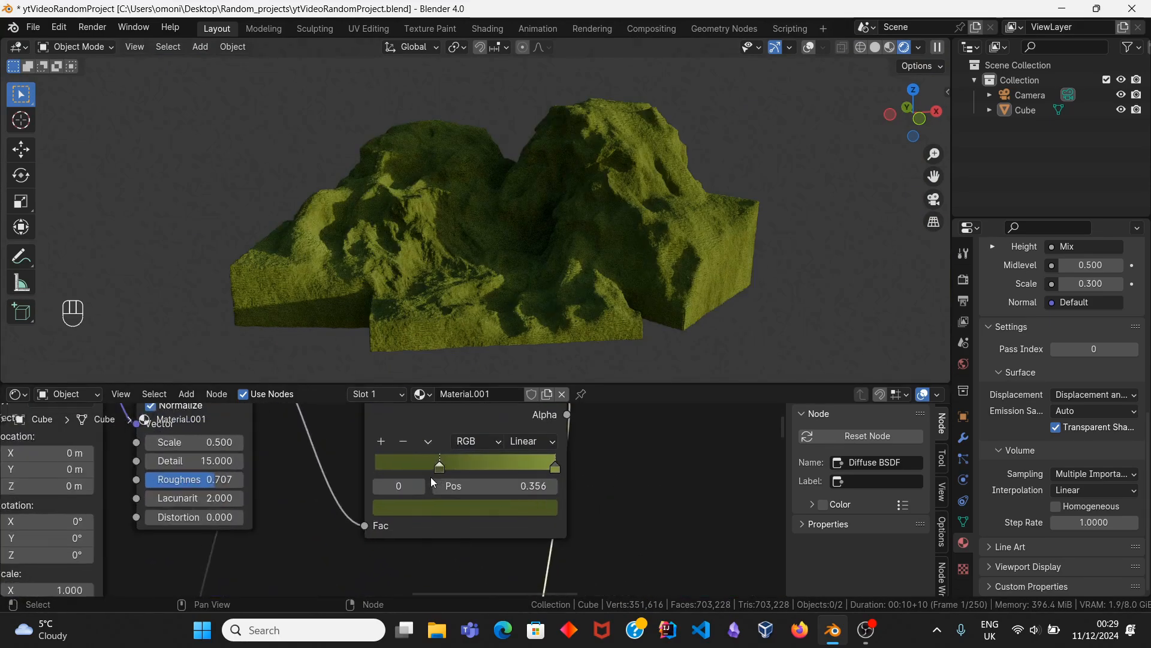
mouse_move(444, 465)
left_mouse_down()
mouse_move(490, 467)
mouse_move(433, 472)
mouse_move(443, 469)
left_mouse_up()
left_click(380, 437)
left_click(467, 510)
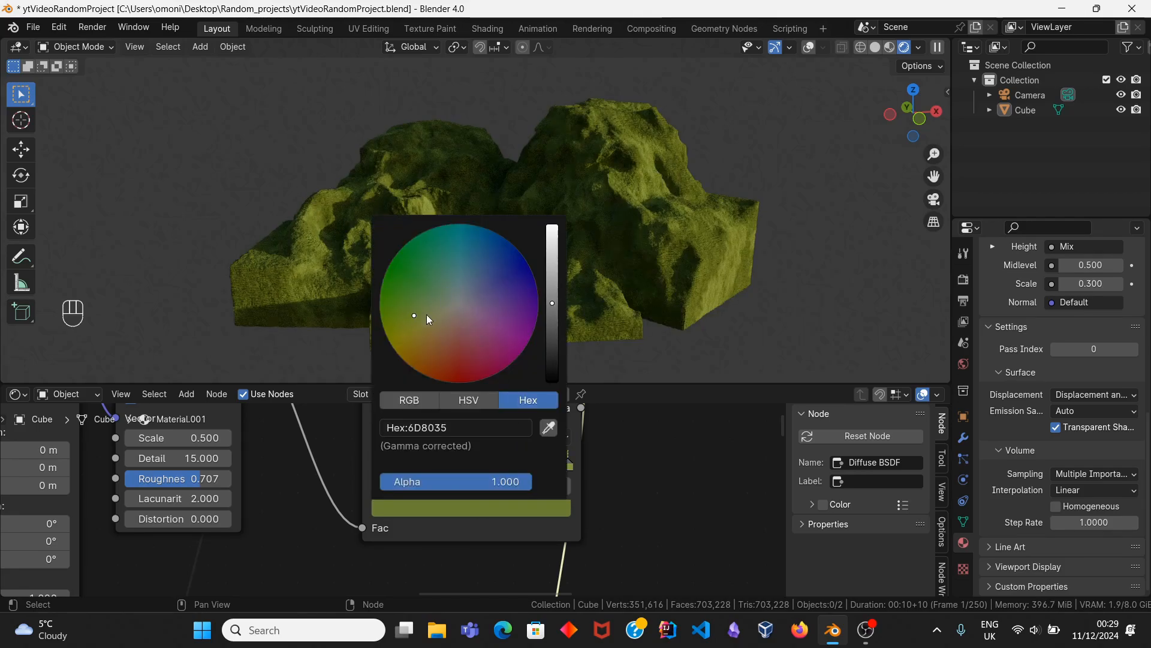
left_click(438, 293)
mouse_move(437, 294)
left_mouse_down()
mouse_move(427, 319)
mouse_move(438, 314)
mouse_move(420, 318)
left_mouse_up()
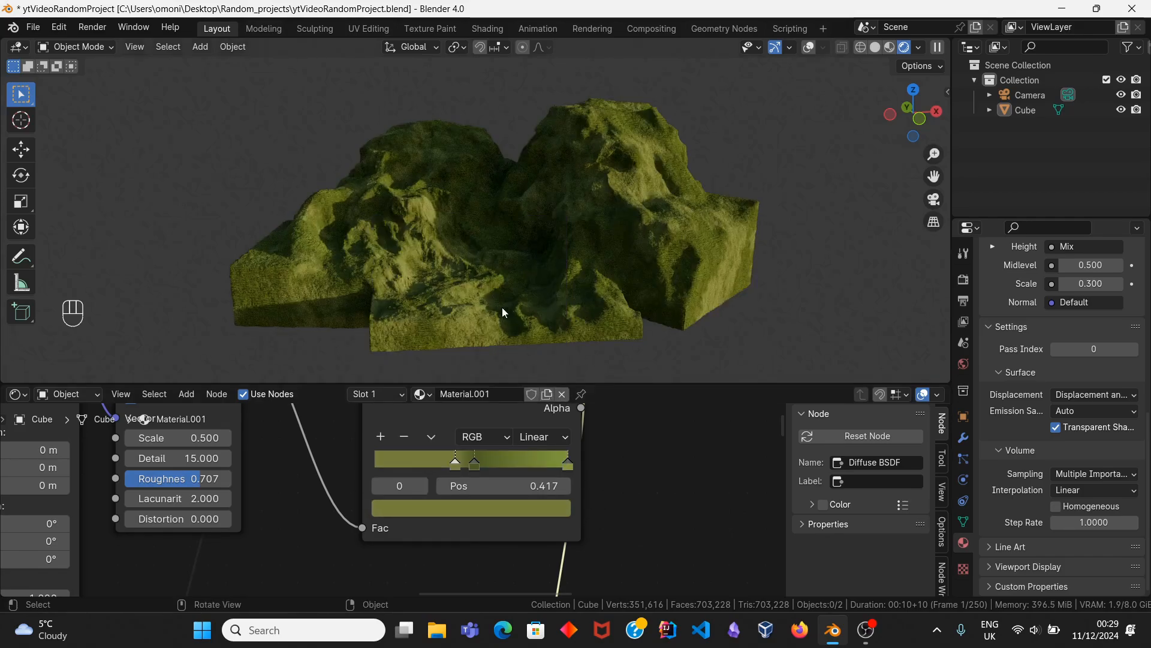
Step: Respace the green Color Ramp's stops with the first at 0.237, and set its interpolation to Ease
middle_click_drag(502, 307, 467, 330)
left_click_drag(455, 463, 426, 469)
left_click(537, 443)
left_click(539, 406)
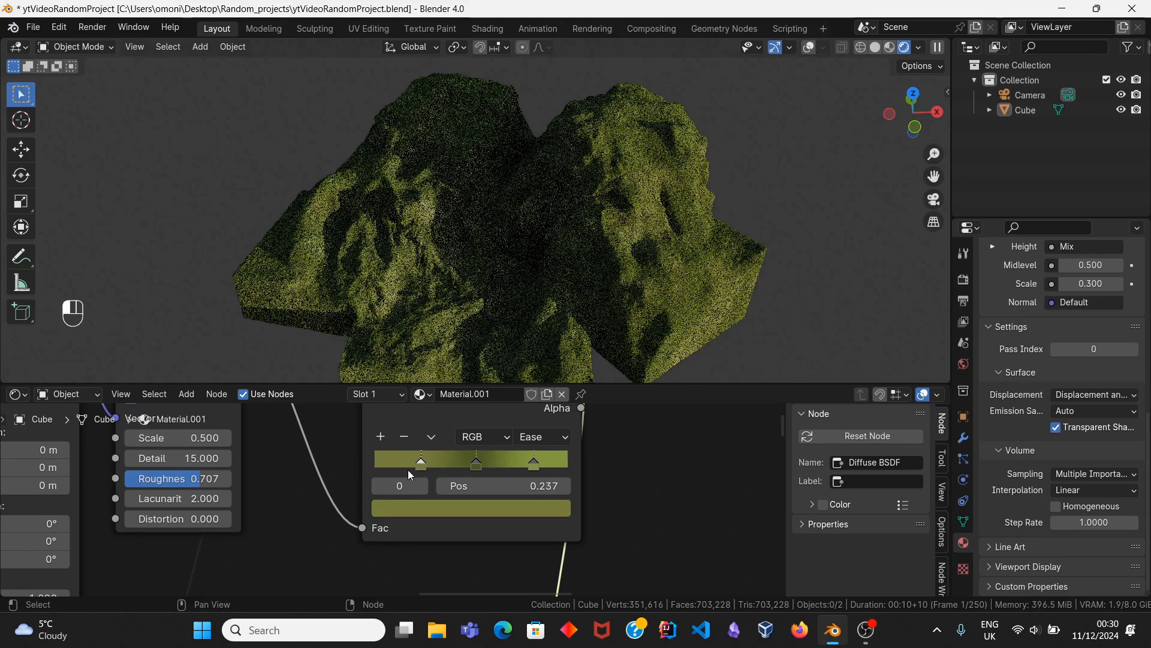
Step: Preview the Mix Shader combining rock and moss, and inspect the terrain through the camera and around it
middle_click_drag(467, 276, 404, 238)
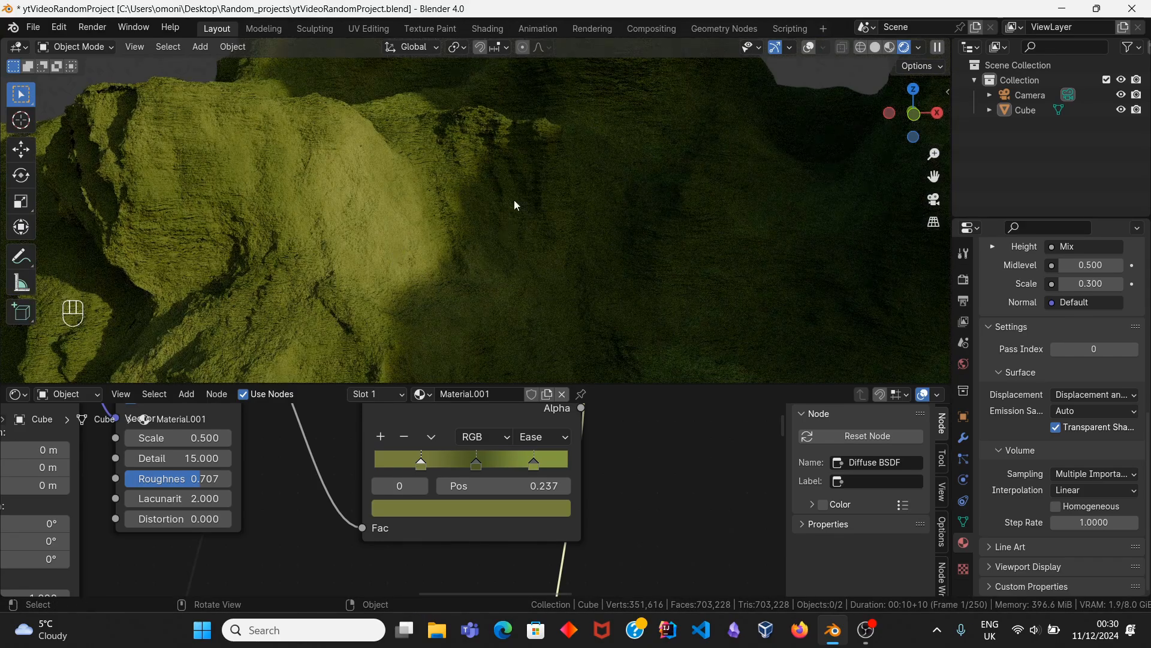
middle_click_drag(455, 234, 805, 240)
left_click(934, 199)
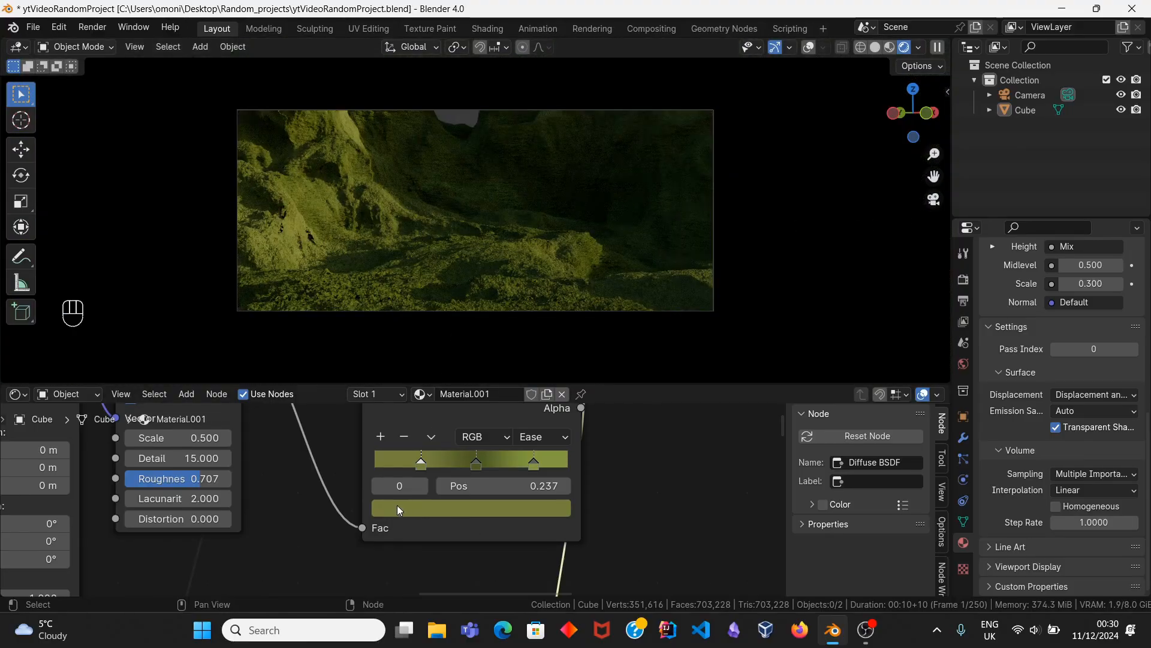
scroll(397, 505, "down", 6)
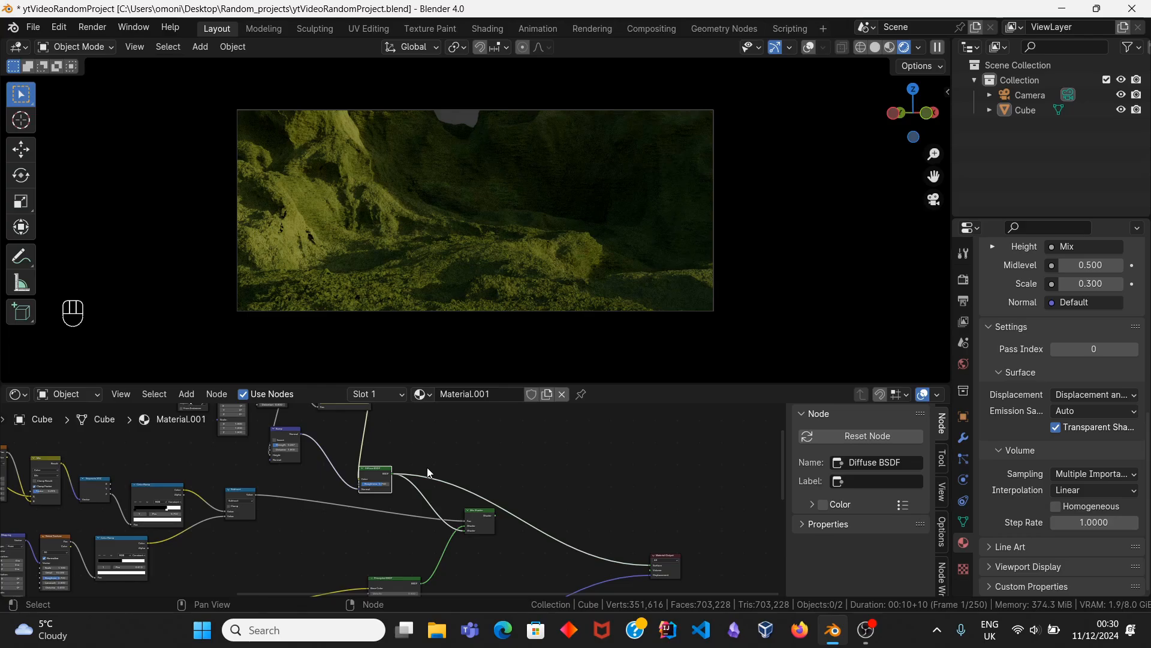
left_click(480, 516, "ctrl+shift")
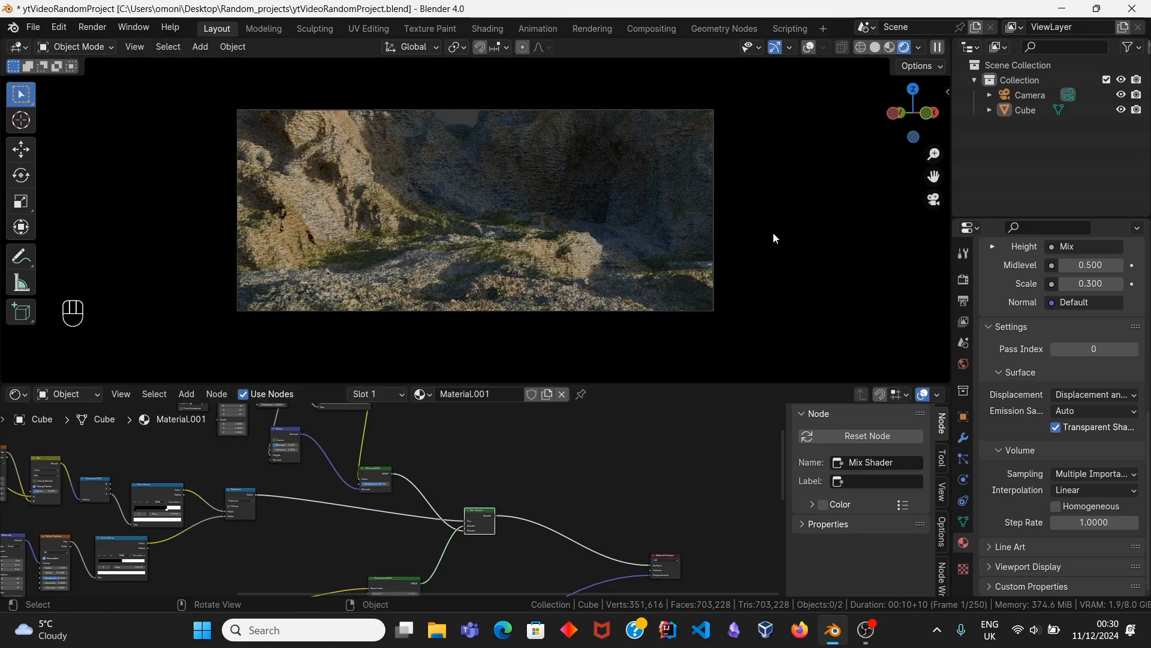
left_click(922, 199)
left_click(931, 199)
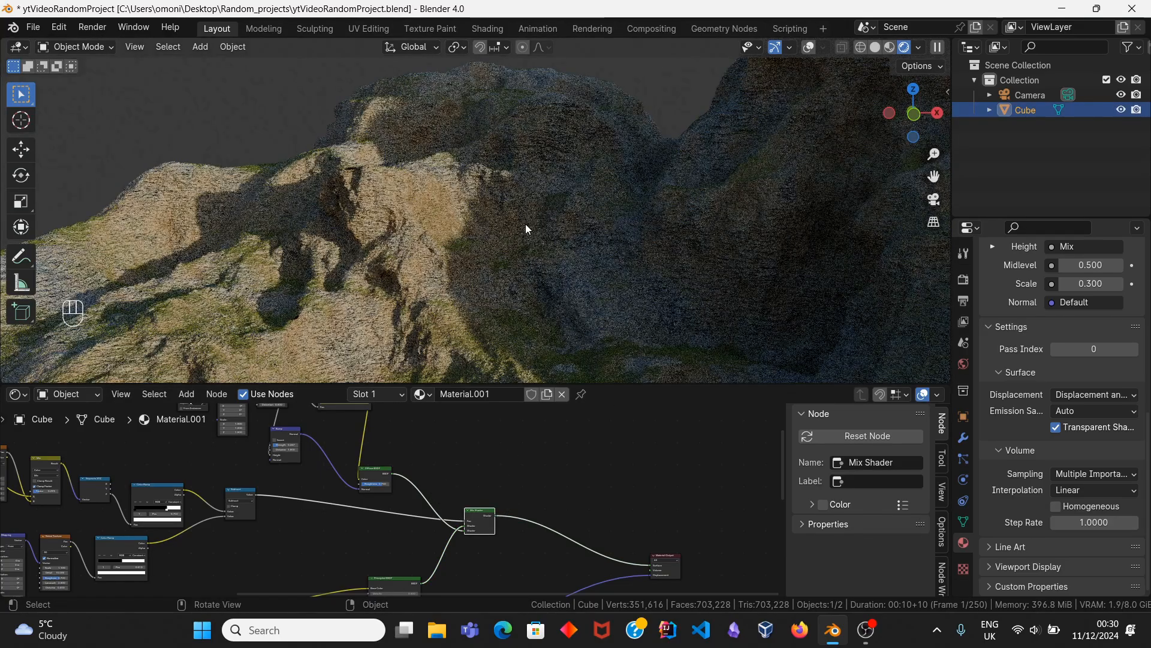
middle_click_drag(527, 226, 570, 279)
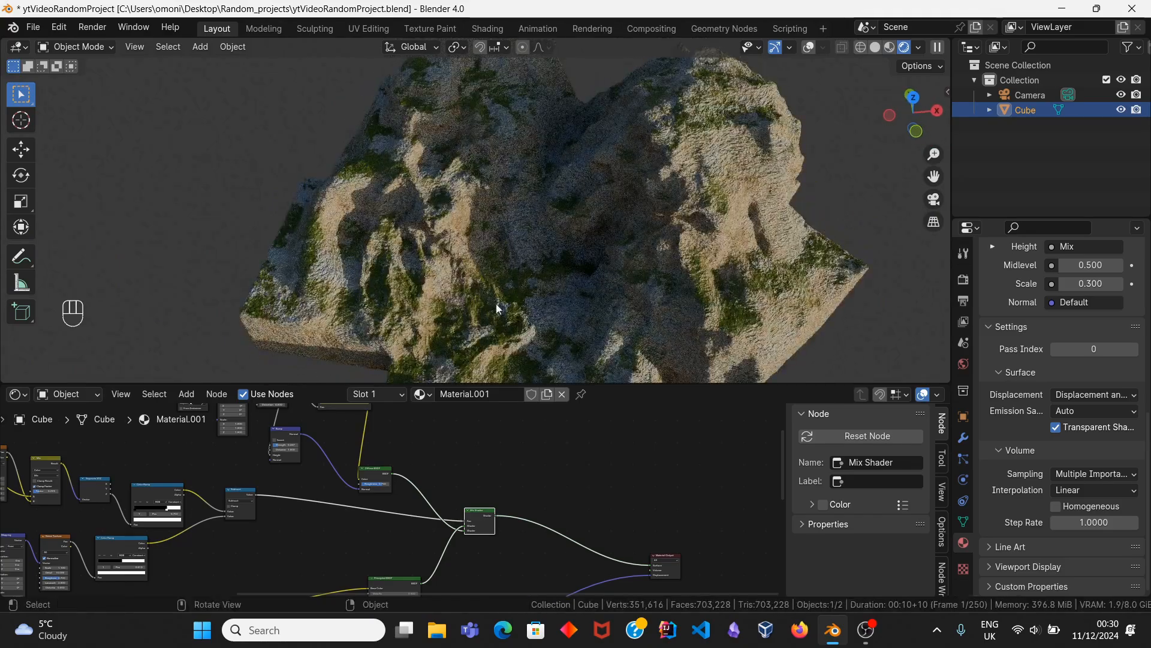
Step: Preview the Separate XYZ node's slope mask on the terrain and examine it from different angles
scroll(300, 495, "down", 3)
middle_click_drag(300, 496, 443, 510)
scroll(347, 483, "up", 4)
middle_click_drag(354, 505, 396, 468)
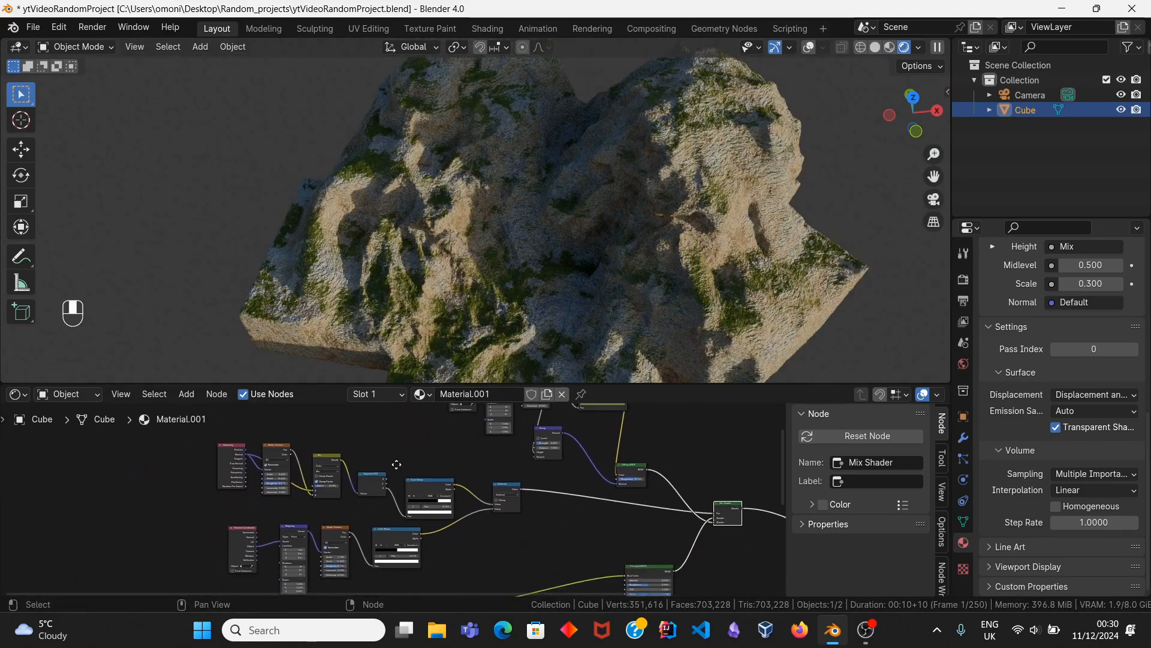
scroll(397, 468, "up", 4)
left_click(377, 480, "ctrl+shift")
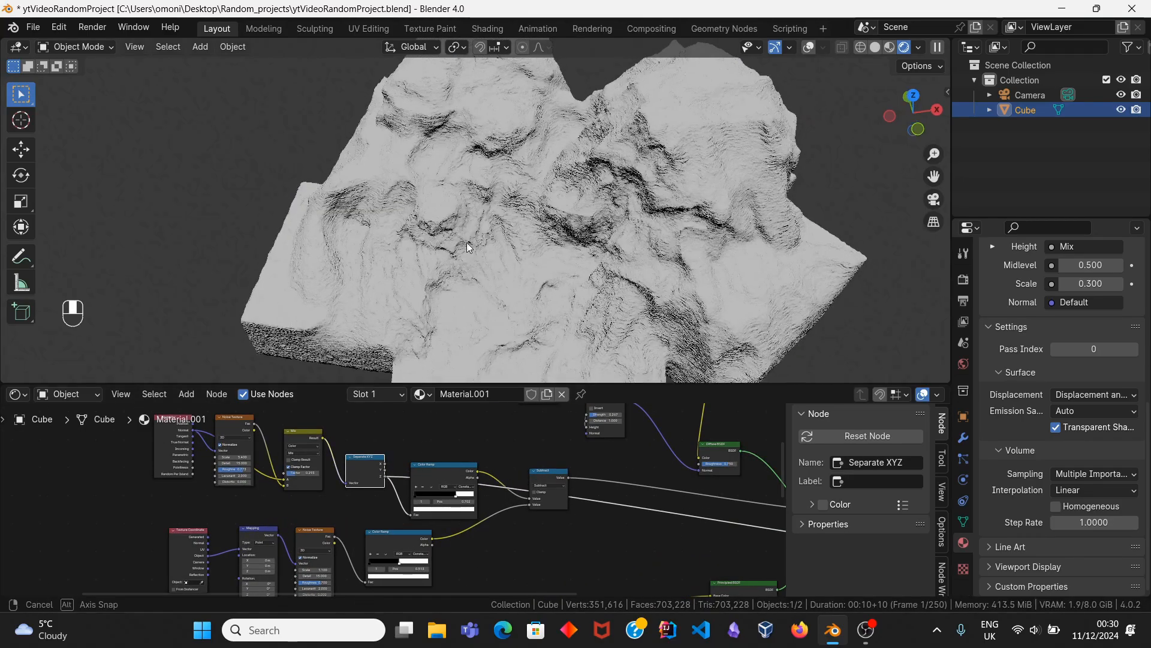
mouse_move(467, 242)
middle_mouse_down()
mouse_move(458, 274)
mouse_move(445, 238)
middle_mouse_up()
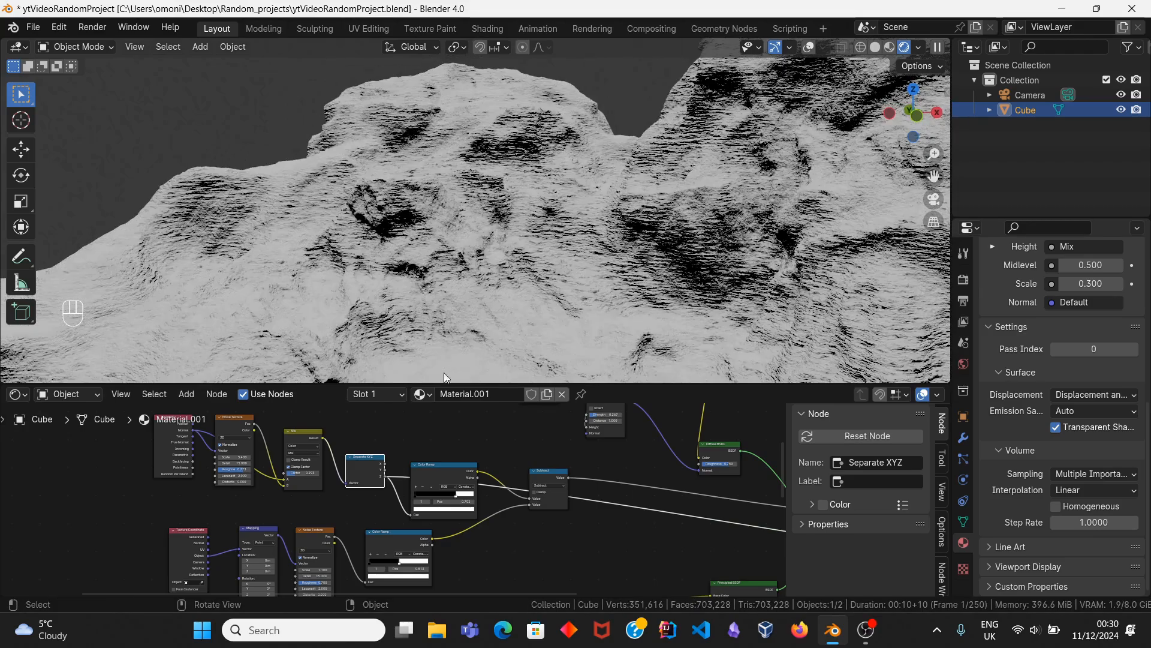
scroll(395, 466, "down", 2)
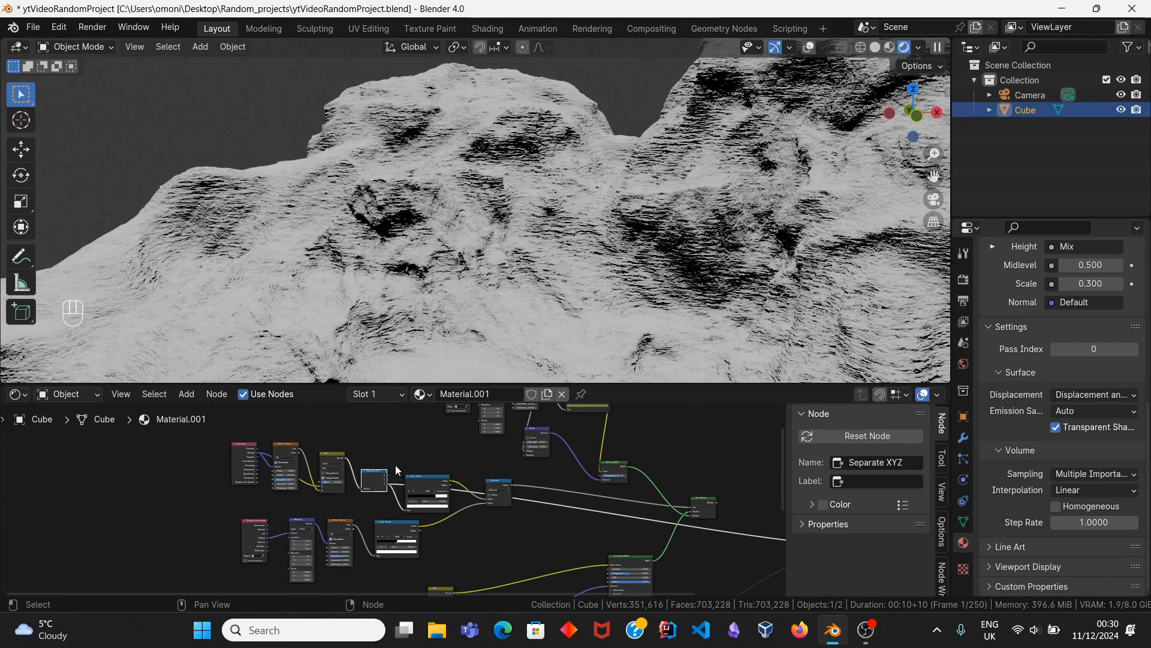
Step: Unlink the Displacement node from the Material Output to compare the slope mask without it, and reconnect it
middle_click_drag(619, 517, 345, 430)
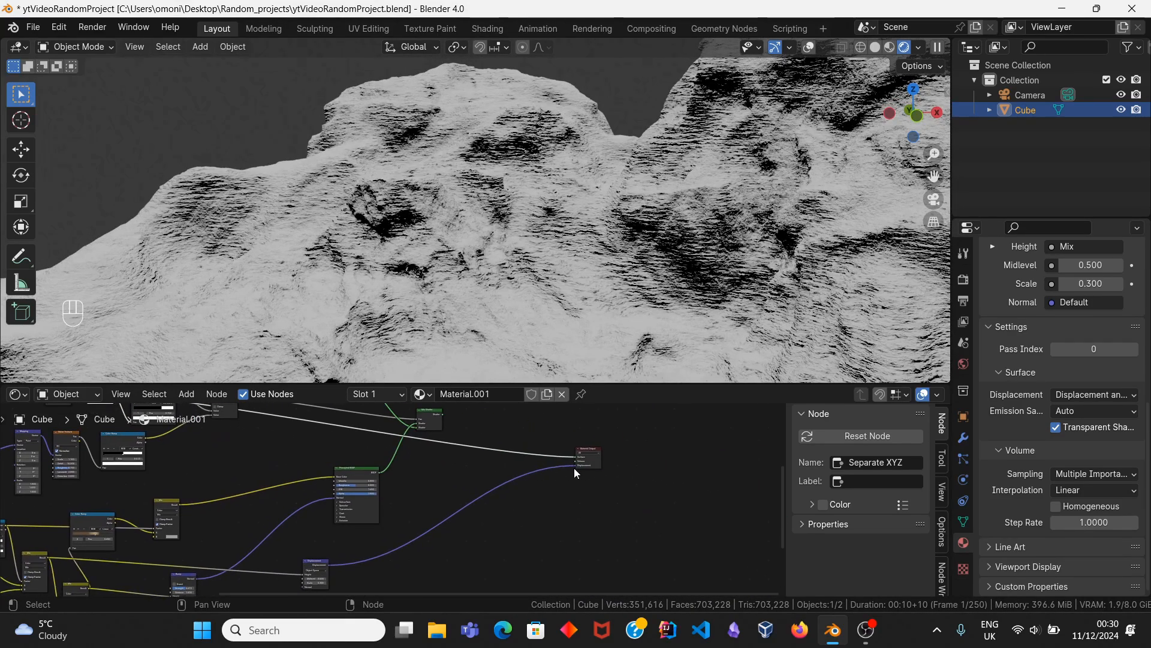
left_click_drag(574, 467, 505, 478)
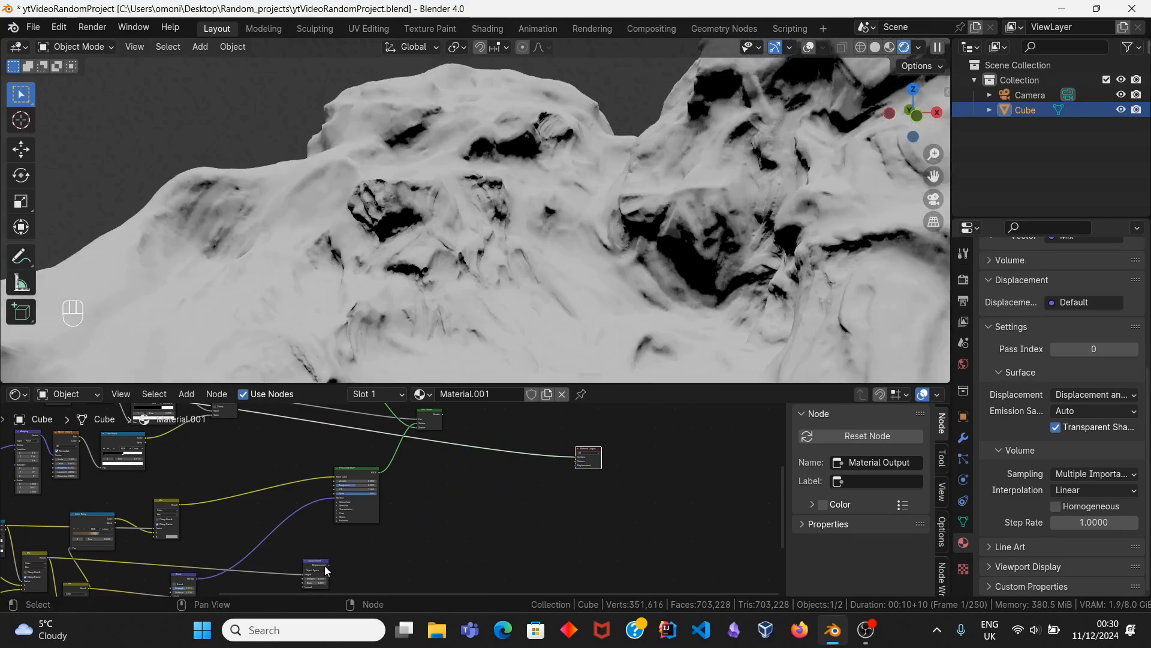
left_click_drag(328, 568, 573, 466)
scroll(203, 458, "down", 4)
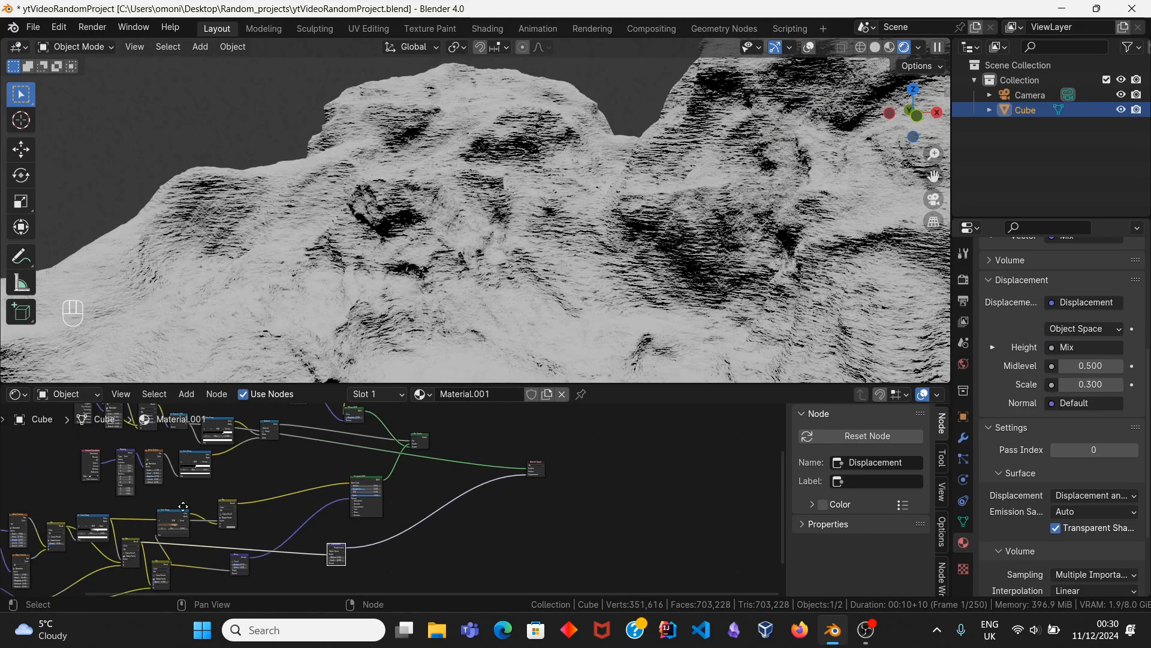
Step: Examine the Geometry normal, Noise Texture and Mix nodes that feed the Separate XYZ
middle_click_drag(153, 454, 318, 496)
scroll(318, 497, "up", 13)
middle_click_drag(202, 501, 344, 581)
scroll(301, 500, "down", 2)
middle_click_drag(301, 501, 293, 554)
scroll(293, 552, "up", 4)
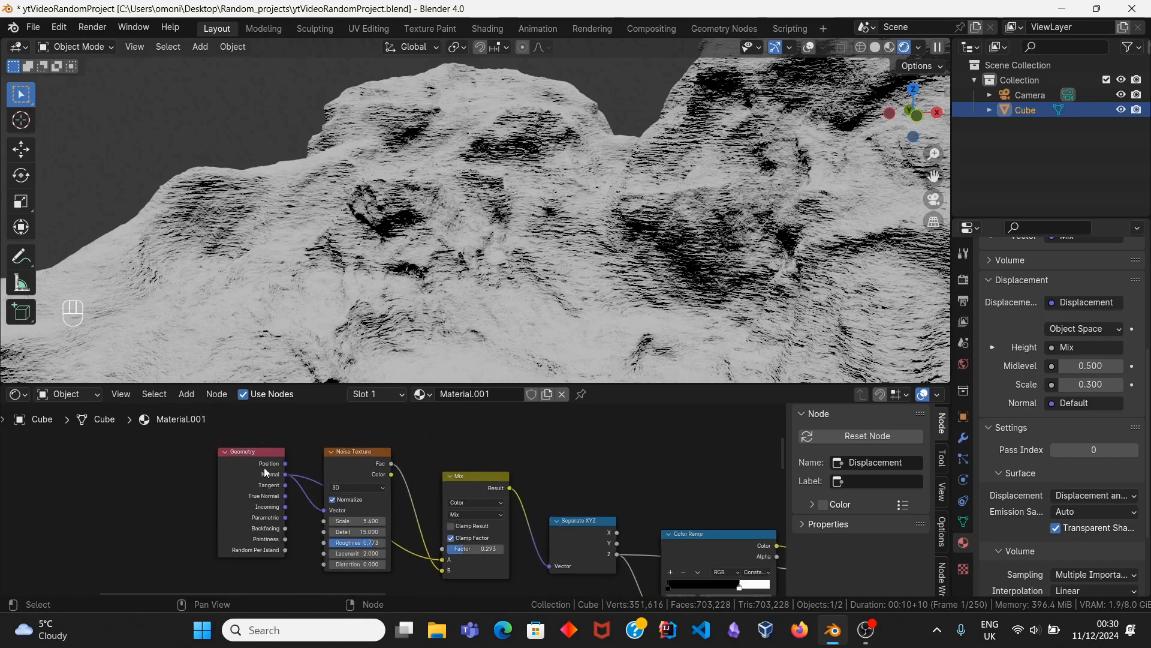
scroll(393, 498, "down", 11)
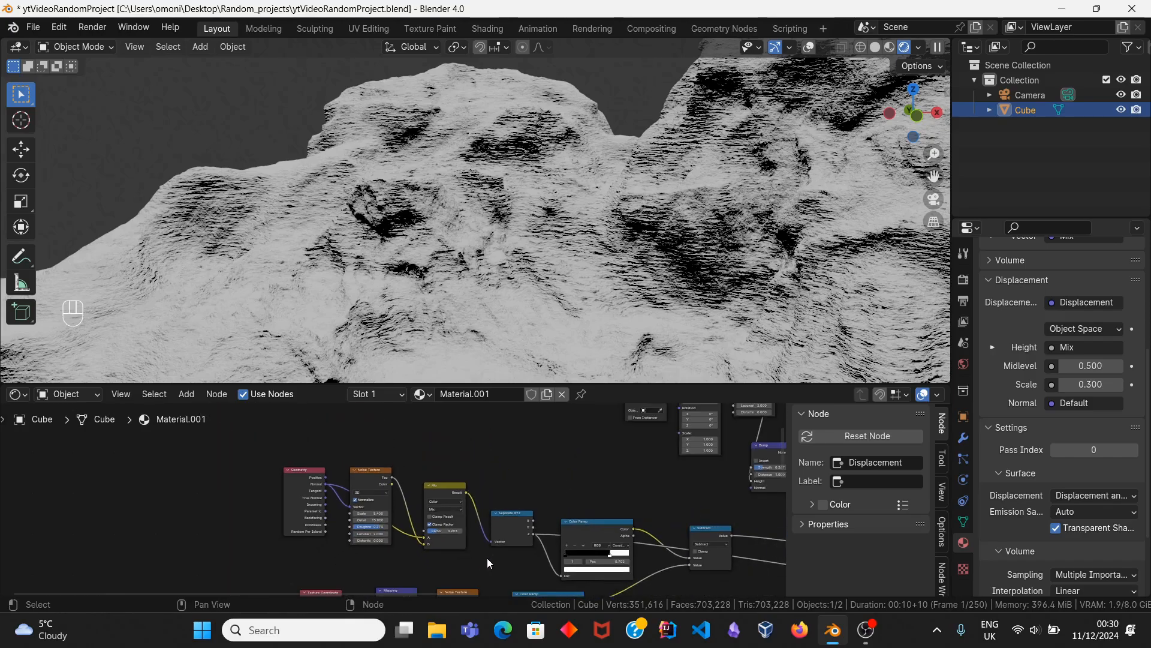
Step: Unlink the Displacement node from the Material Output's Displacement input
middle_click_drag(599, 584, 351, 458)
scroll(351, 459, "down", 4)
middle_click_drag(571, 510, 447, 464)
scroll(447, 464, "up", 5)
scroll(447, 464, "up", 4)
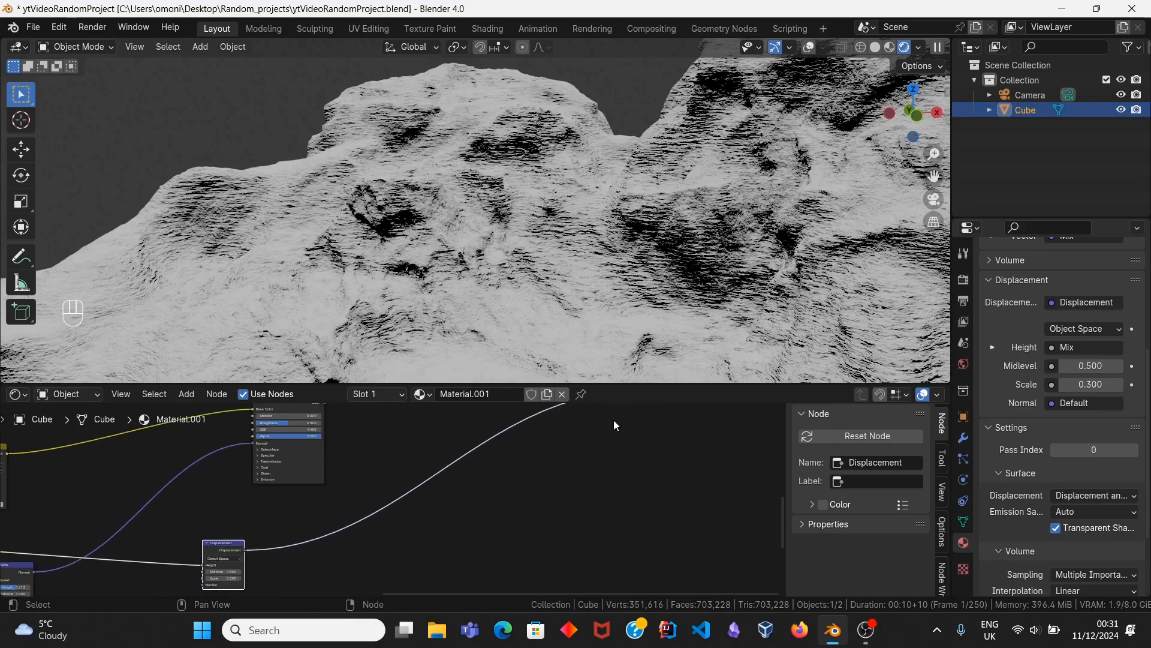
middle_click_drag(613, 420, 581, 472)
left_click_drag(602, 438, 369, 455)
Step: Preview the Color Ramp fed by the Separate XYZ node on the undisplaced terrain
scroll(405, 462, "down", 6)
middle_click_drag(405, 462, 584, 471)
middle_click_drag(398, 522, 495, 512)
scroll(405, 491, "down", 4)
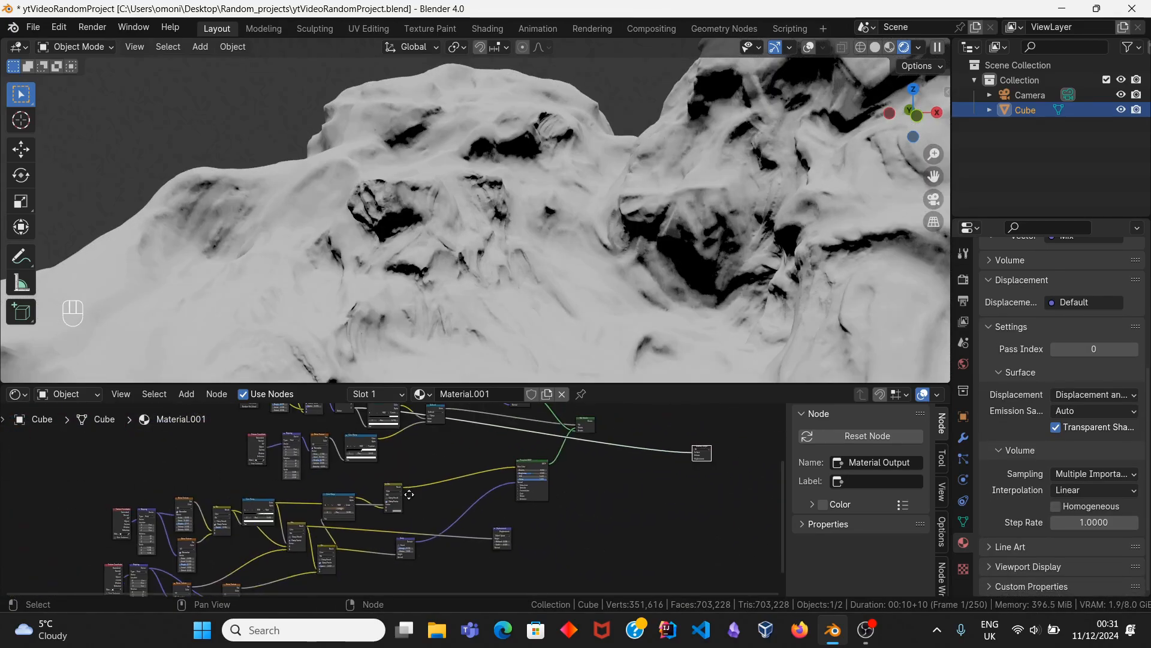
middle_click_drag(406, 491, 469, 564)
scroll(431, 481, "up", 2)
middle_click_drag(430, 482, 345, 446)
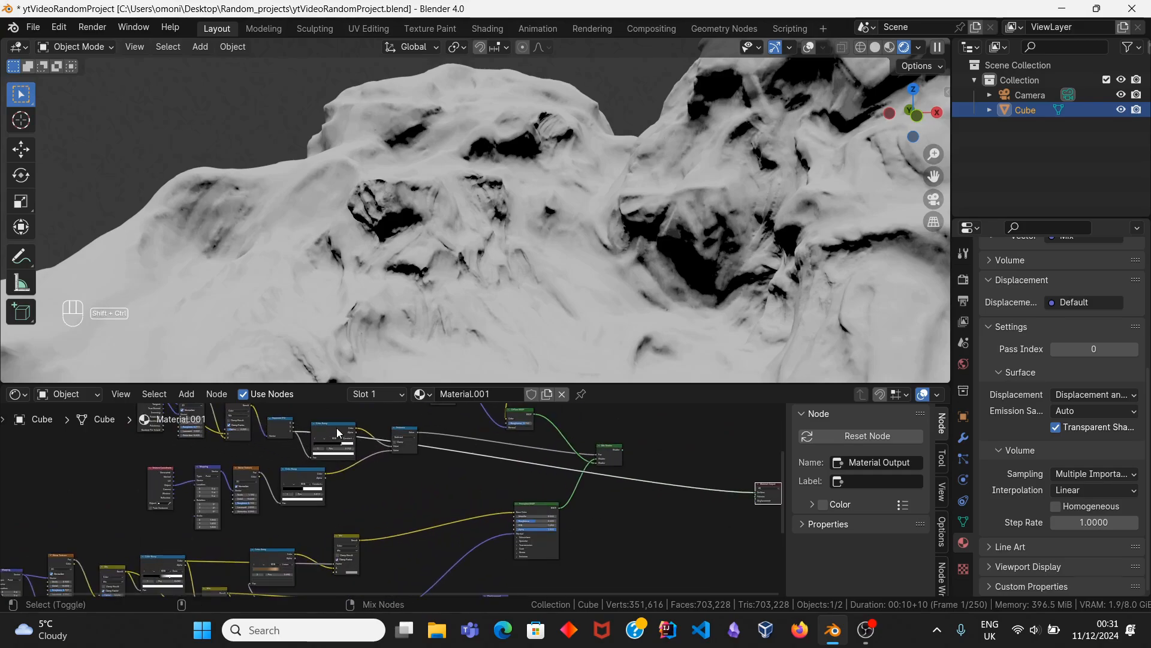
left_click(338, 433, "ctrl+shift")
Step: Add a Color Ramp, feed its Fac from the Subtract node's Value, and preview it
key("shift+a")
type("c")
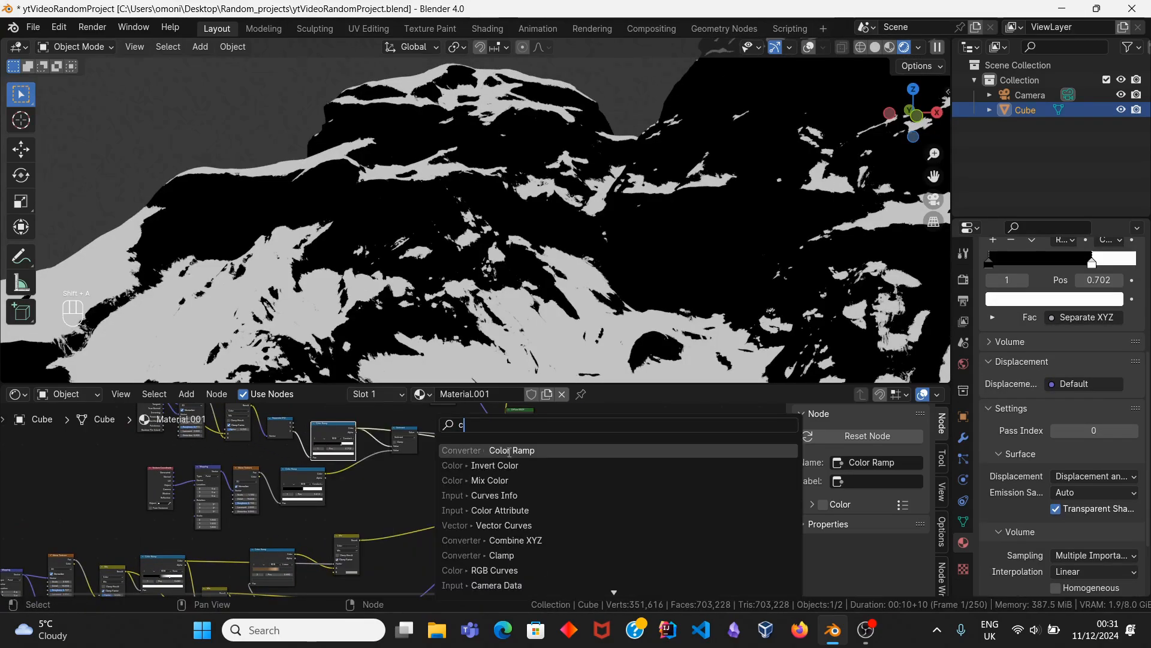
left_click(509, 451)
left_click(471, 477)
scroll(401, 488, "up", 2)
middle_click_drag(422, 405, 402, 433)
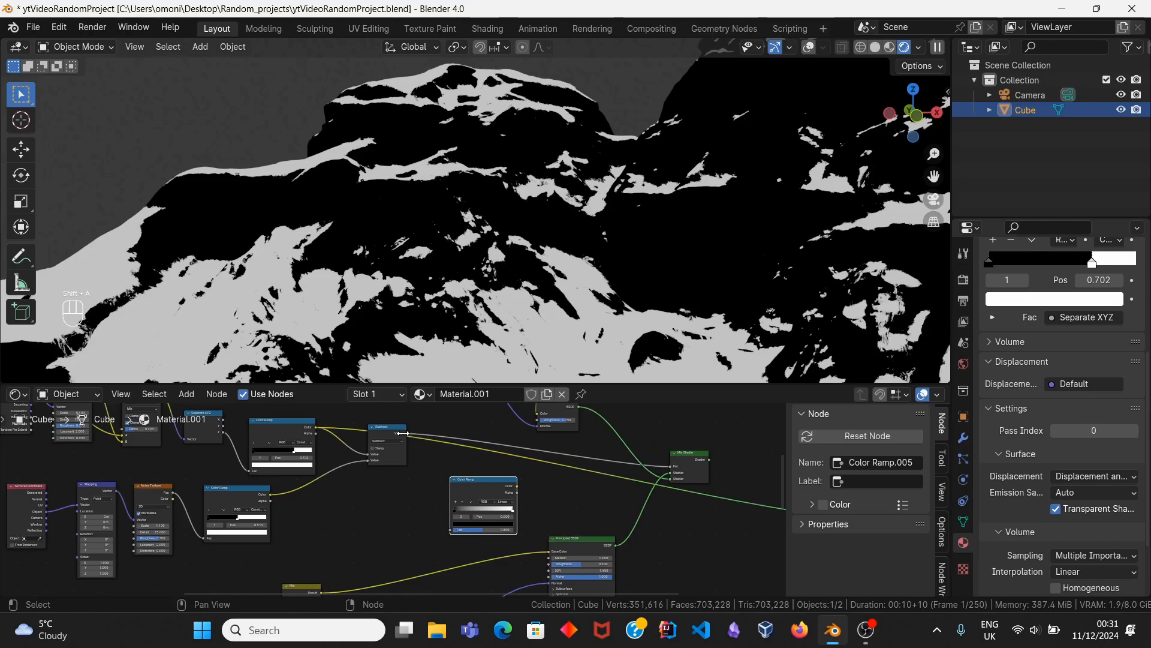
left_click_drag(401, 433, 422, 445)
left_click_drag(454, 528, 453, 529)
left_click(487, 485)
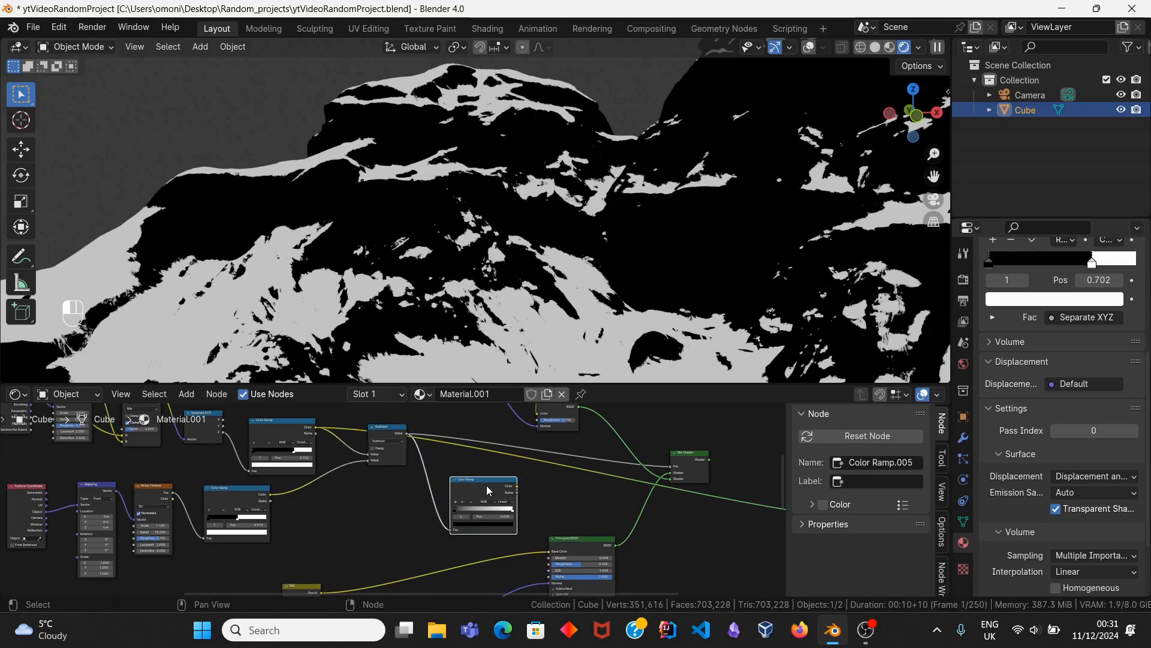
left_click(491, 488, "ctrl+shift")
Step: Set the new Color Ramp's interpolation to Constant and move its white stop to 0.327
middle_click_drag(521, 507, 430, 486)
scroll(429, 482, "up", 3)
left_click(423, 472)
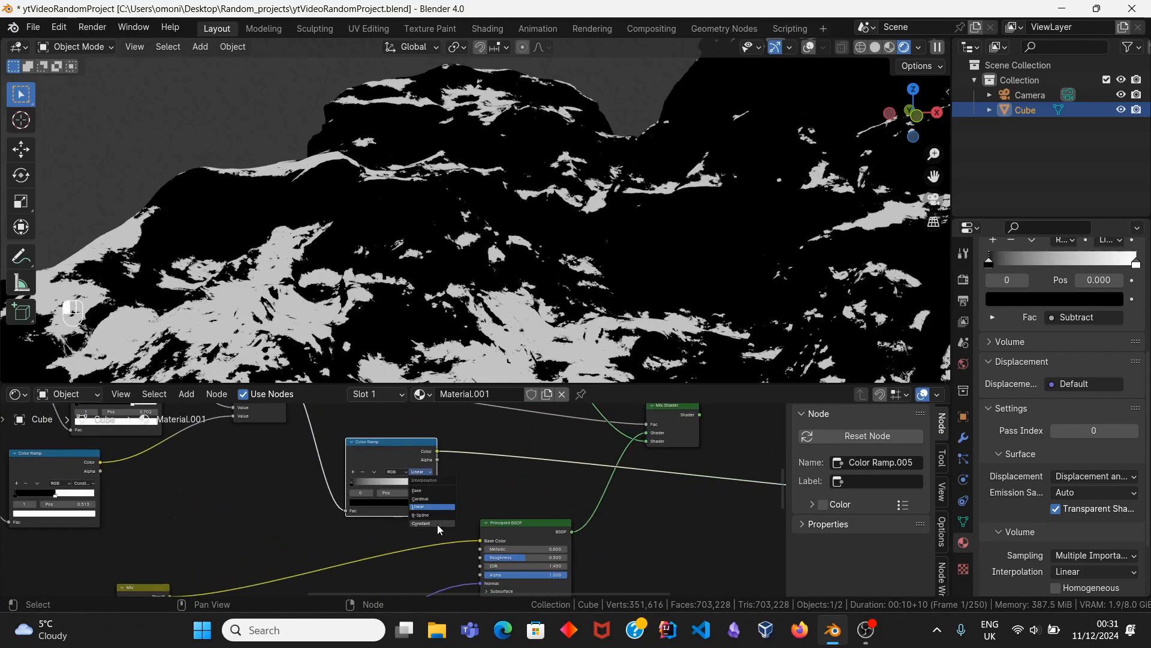
left_click(437, 523)
left_click_drag(430, 484, 376, 487)
Step: Add a Mix Color node fed by the rock height Mix, with the new Color Ramp driving its Factor
scroll(398, 512, "down", 5)
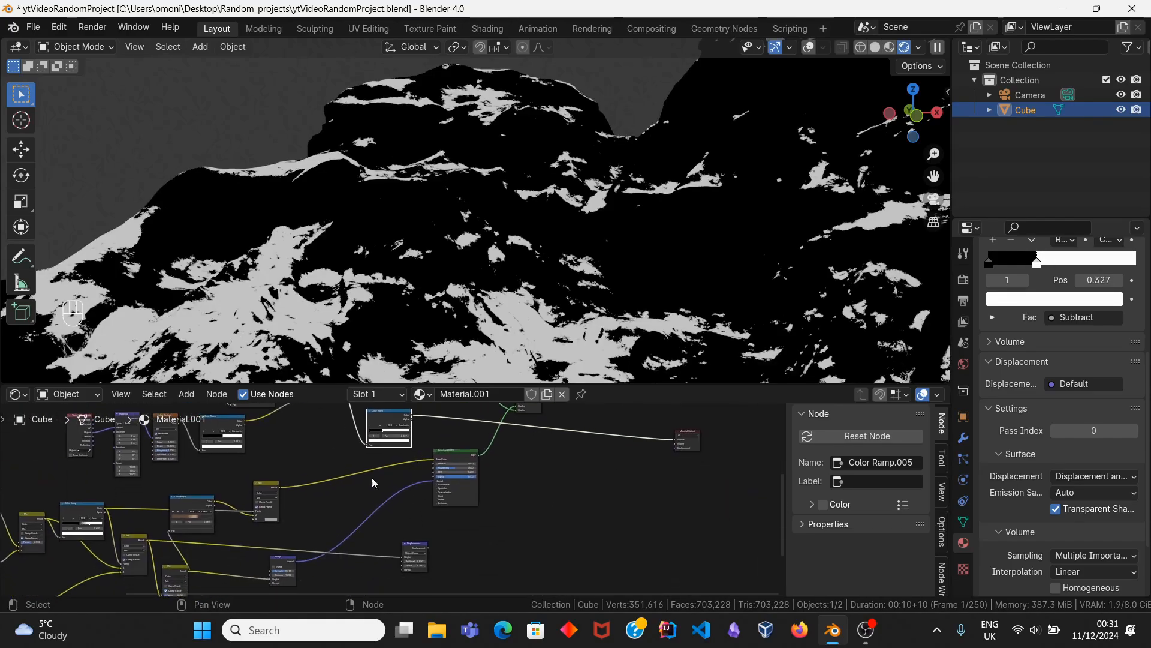
key("shift+a")
left_click(354, 430)
type("mi")
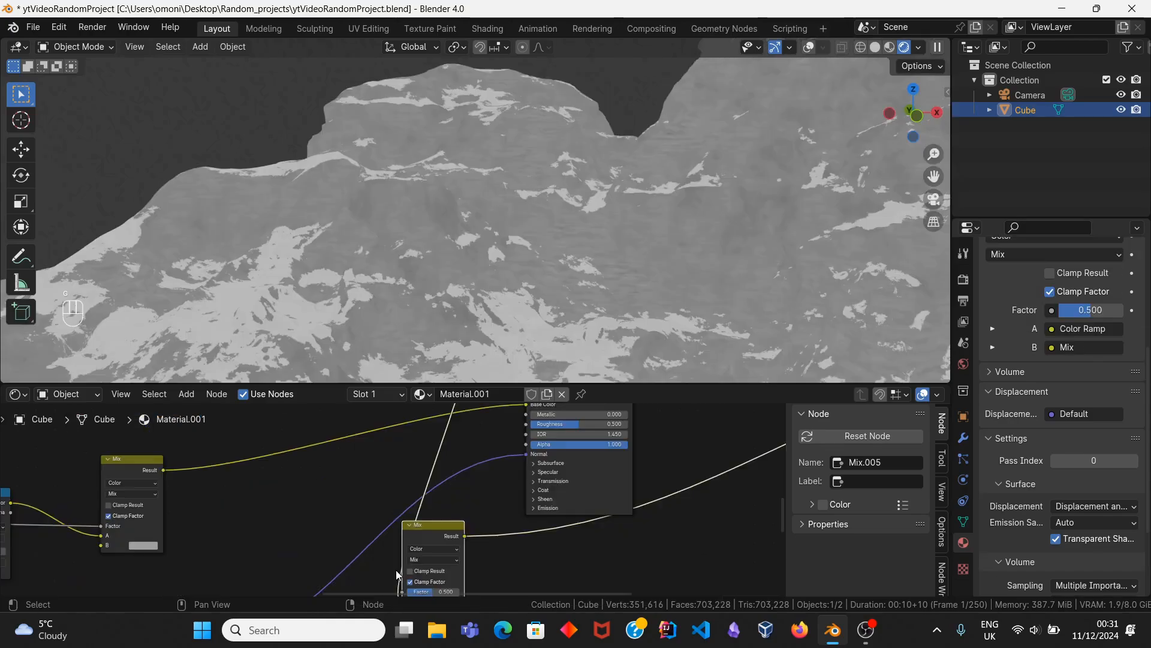
scroll(405, 575, "up", 4)
middle_click_drag(406, 575, 386, 522)
left_click_drag(378, 549, 377, 535)
Step: Move the rock height link to the new Mix node's A input and set its B color to white
left_click(434, 549)
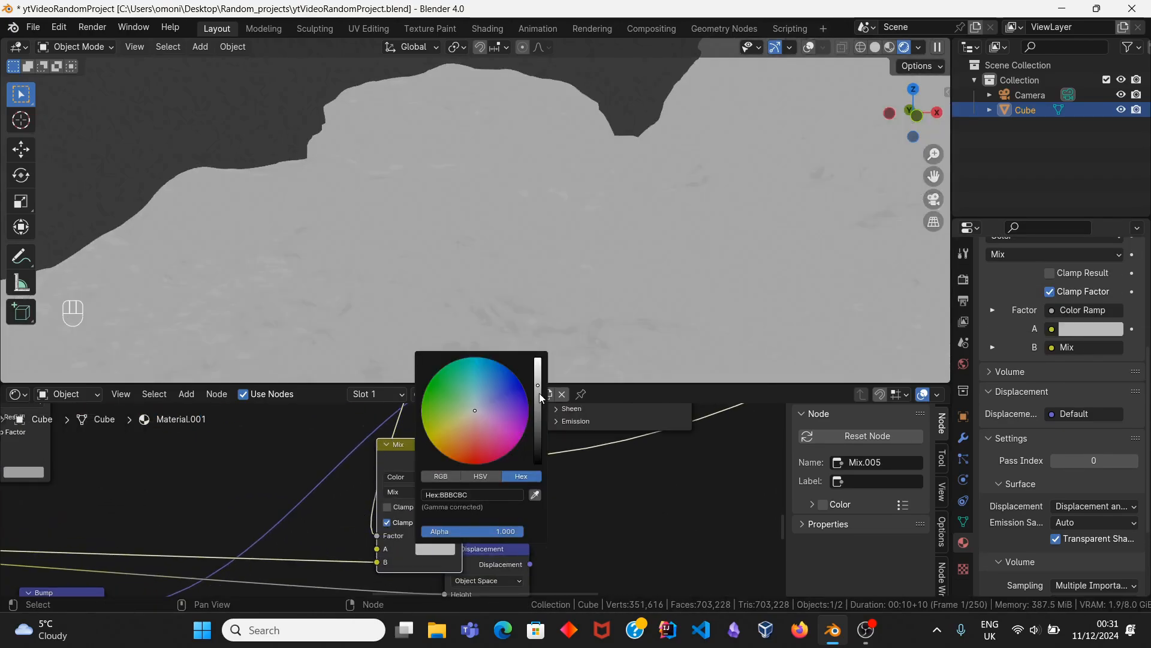
left_click_drag(541, 386, 538, 360)
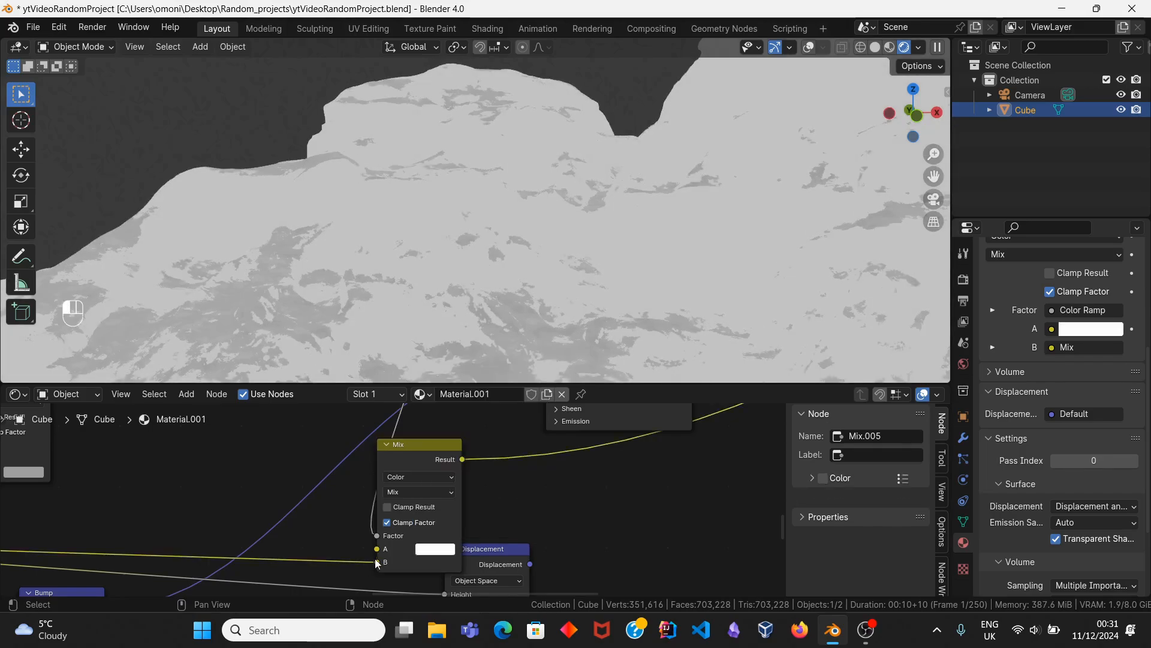
left_click_drag(365, 564, 376, 549)
left_click(435, 562)
left_click_drag(537, 401, 538, 373)
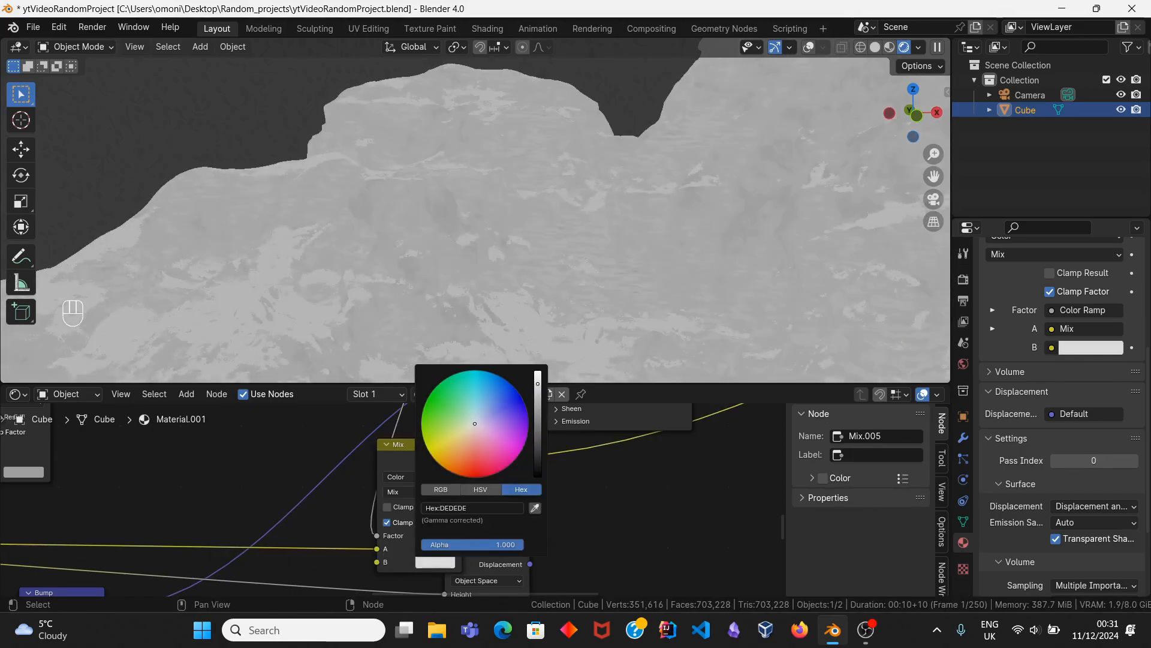
Step: Connect the new Mix's Result to the Displacement's Height and link the Displacement to the Material Output
scroll(466, 491, "down", 1)
scroll(466, 491, "down", 1)
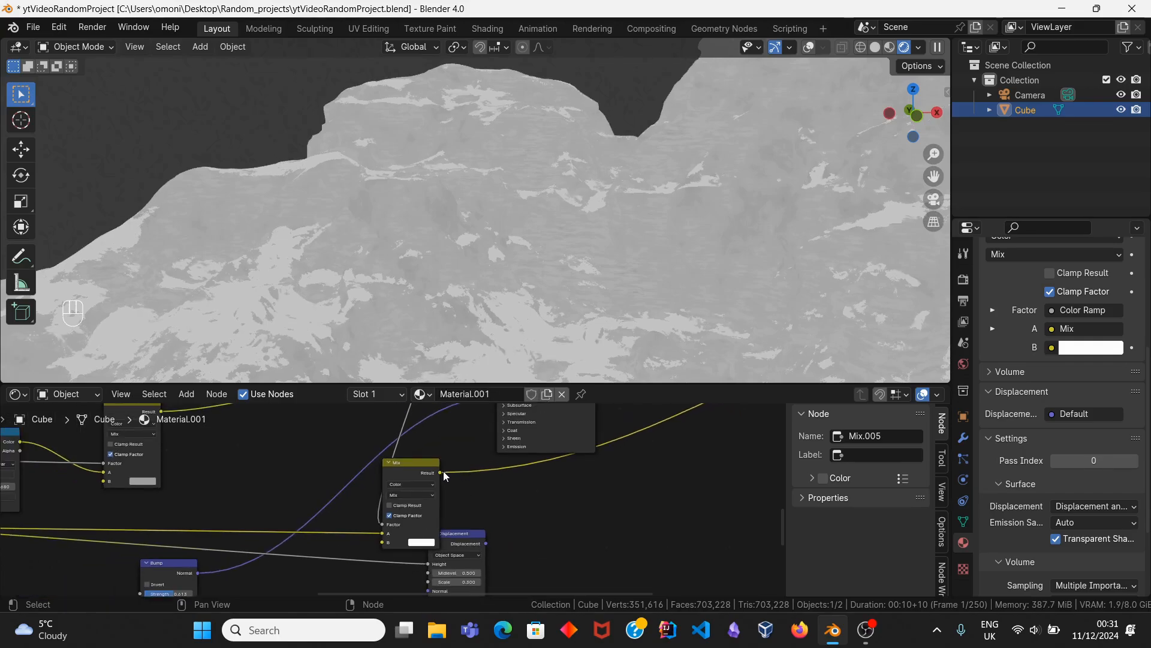
mouse_move(458, 469)
left_mouse_down()
mouse_move(473, 581)
mouse_move(430, 545)
mouse_move(428, 512)
left_mouse_up()
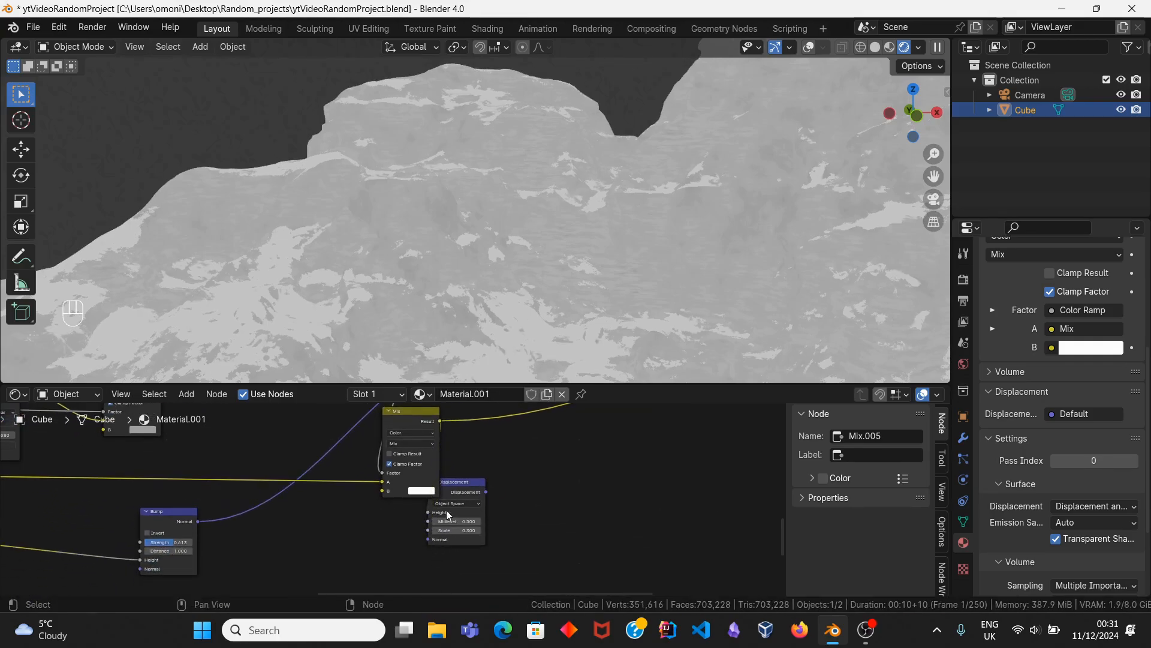
left_click(450, 508)
key("g")
left_click(520, 507)
scroll(519, 506, "down", 2)
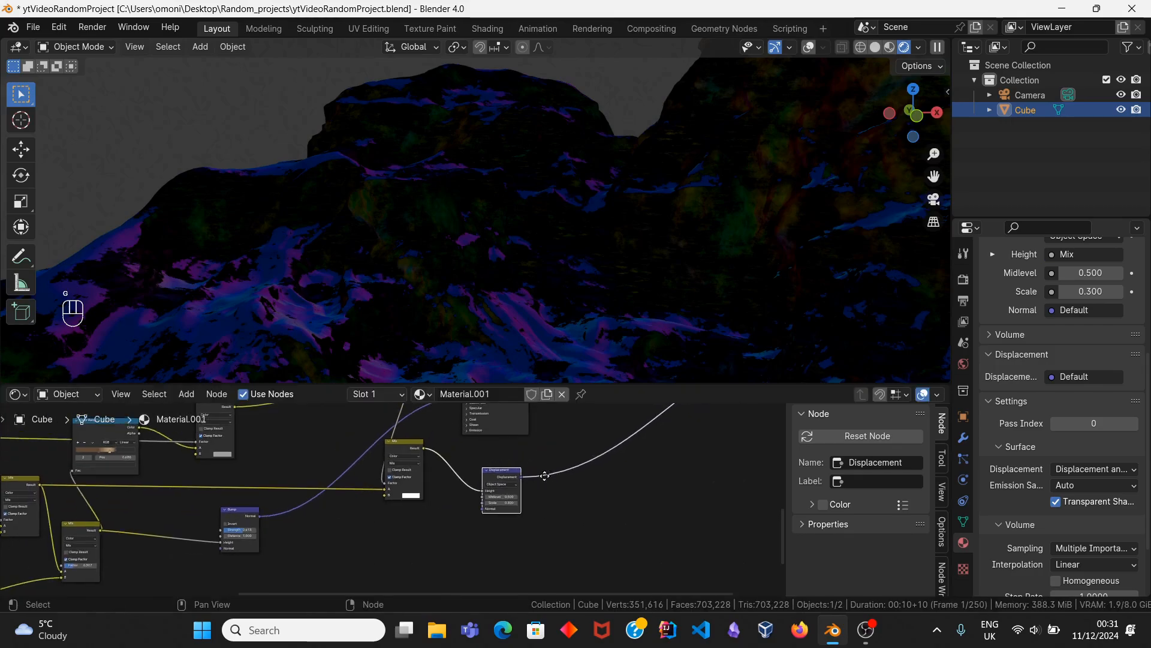
left_click_drag(387, 545, 681, 470)
scroll(397, 479, "down", 4)
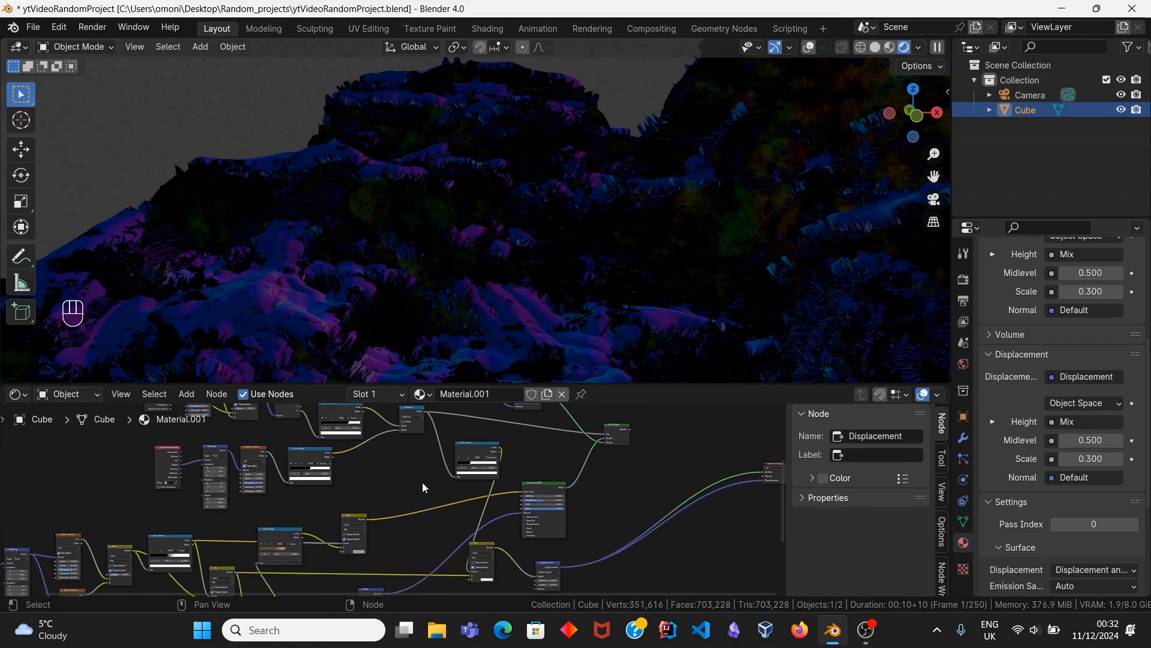
Step: Preview the slope mask's Color Ramp with the new displacement applied and inspect the terrain from above and the front
left_click(350, 467, "ctrl+shift")
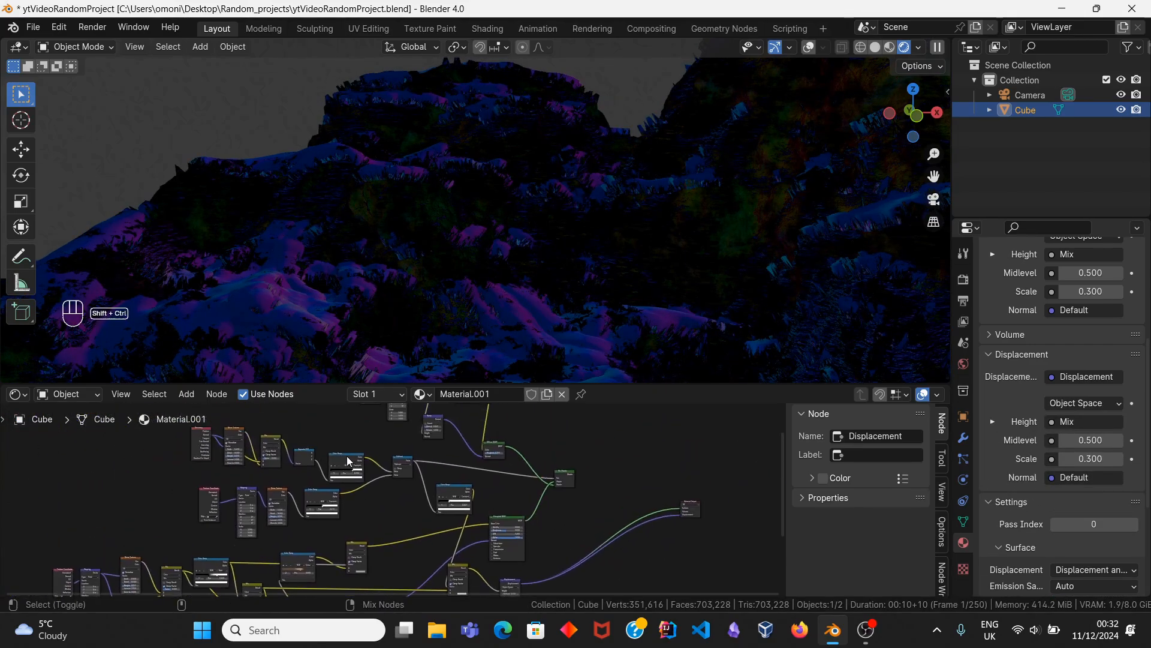
scroll(444, 257, "down", 5)
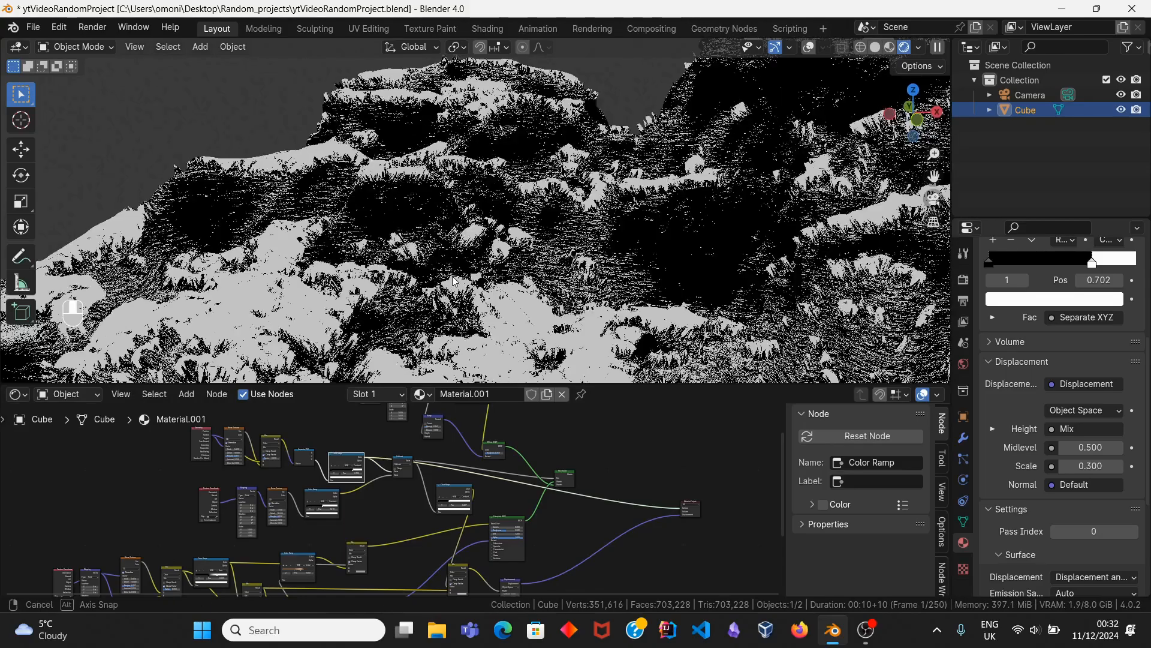
middle_click_drag(445, 258, 451, 280)
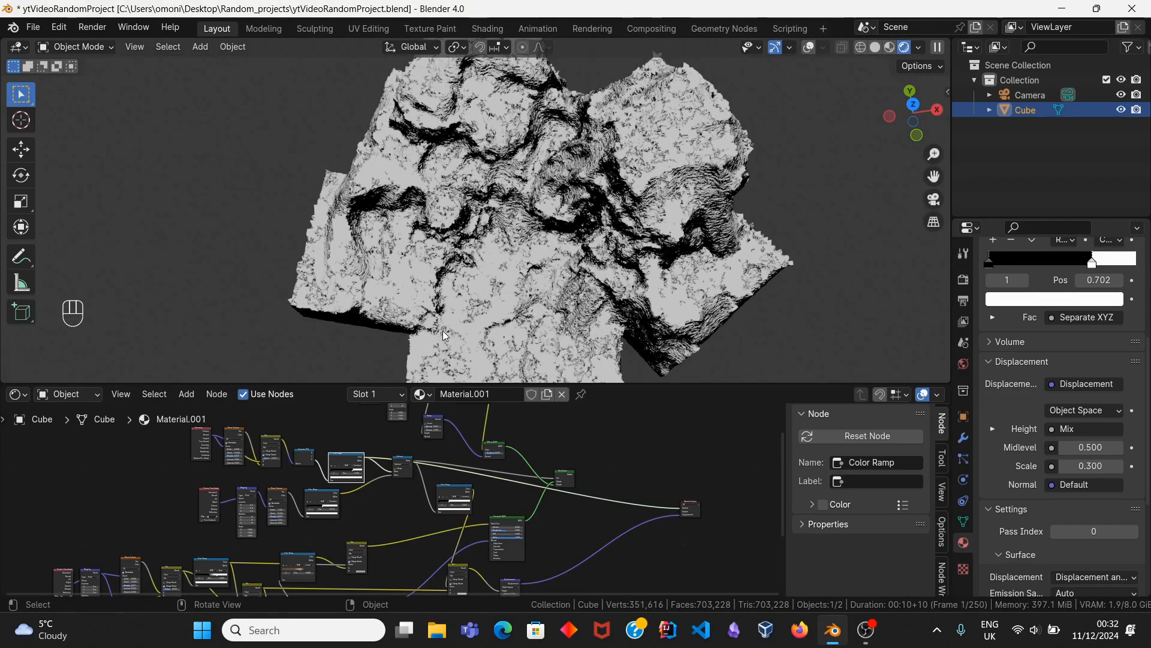
middle_click_drag(444, 336, 453, 450)
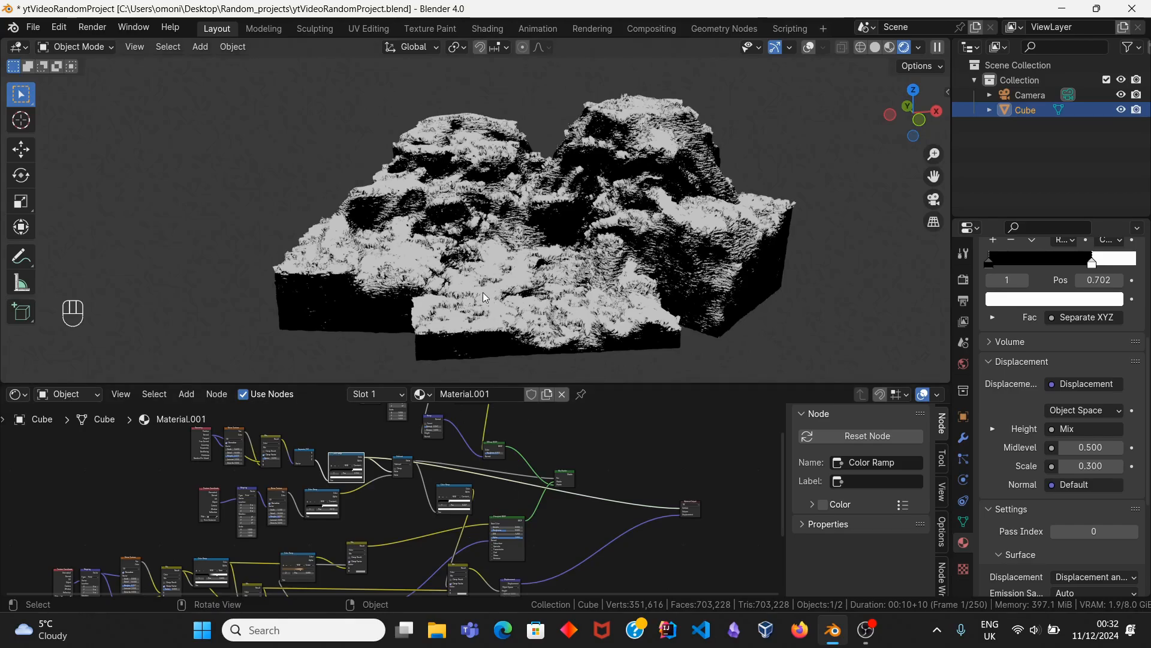
Step: Set the B color of the Mix node feeding the Displacement to light gray BABABA while viewing through the camera
scroll(510, 527, "up", 7)
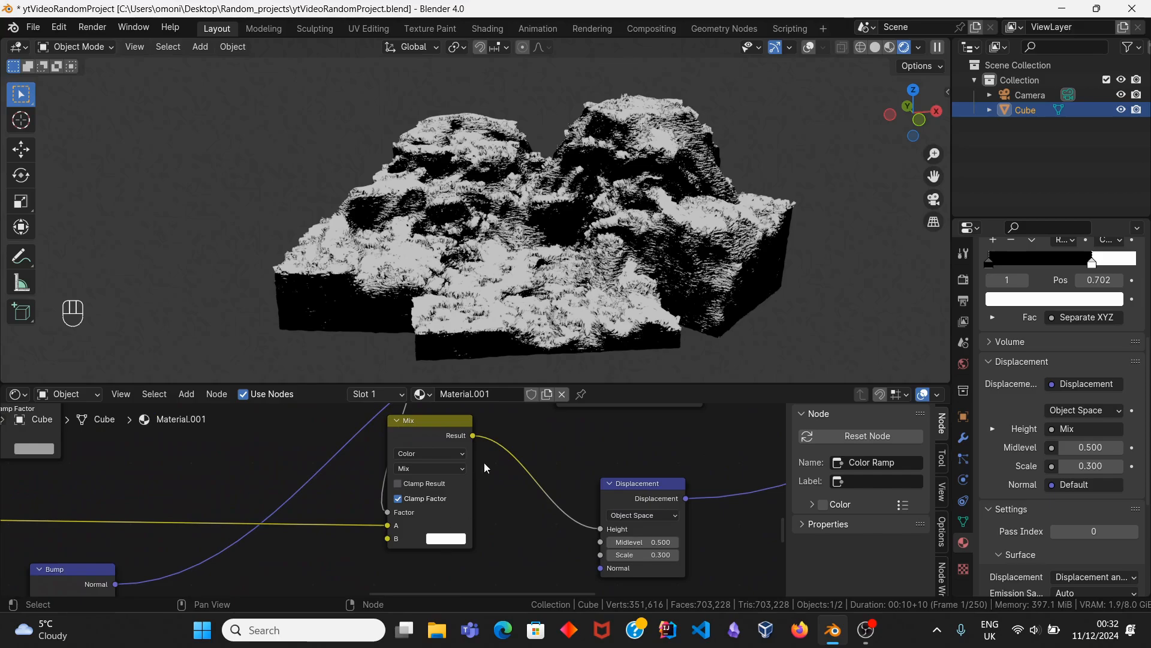
scroll(486, 467, "down", 3)
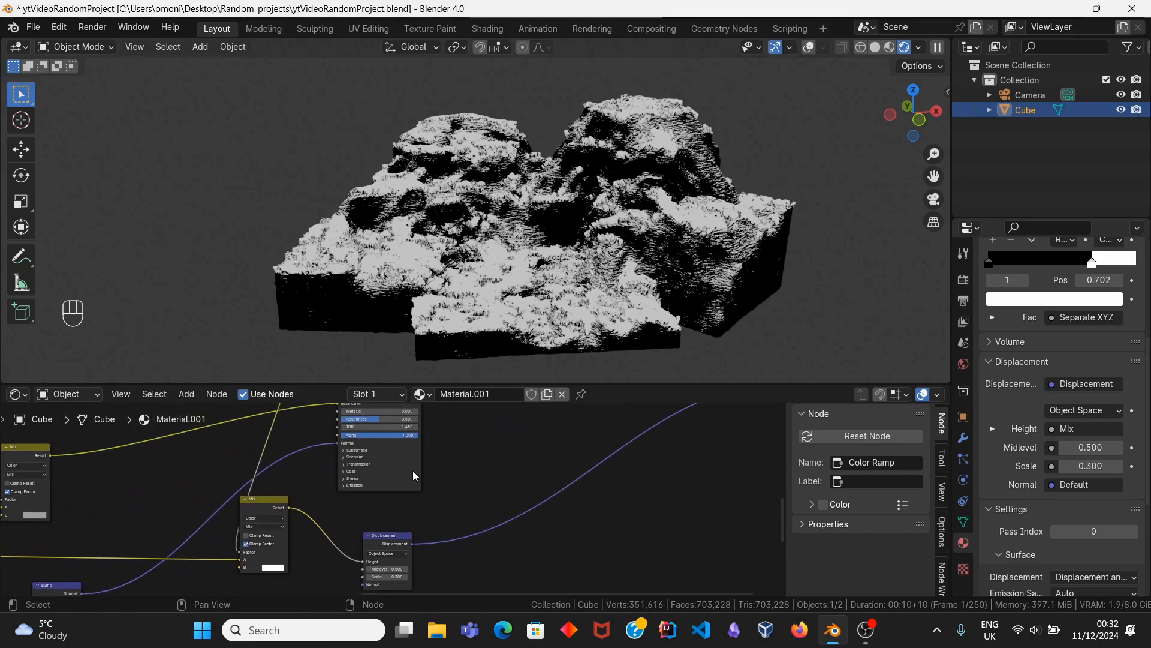
middle_click_drag(473, 270, 465, 253)
scroll(466, 252, "up", 4)
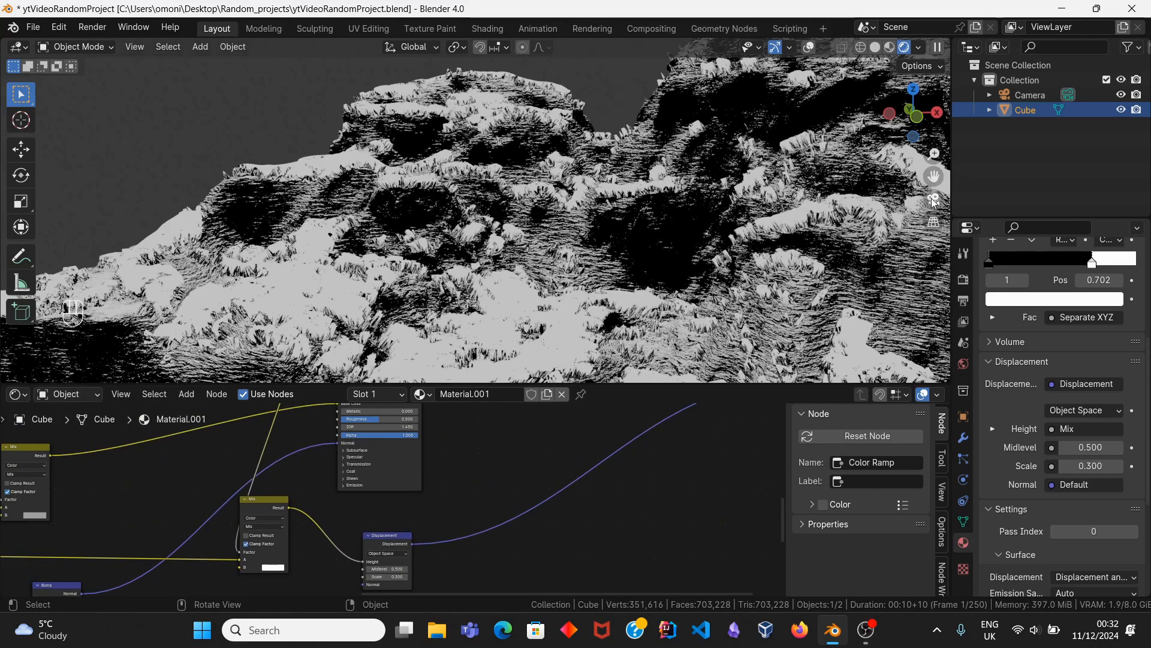
left_click(934, 200)
scroll(276, 528, "up", 2)
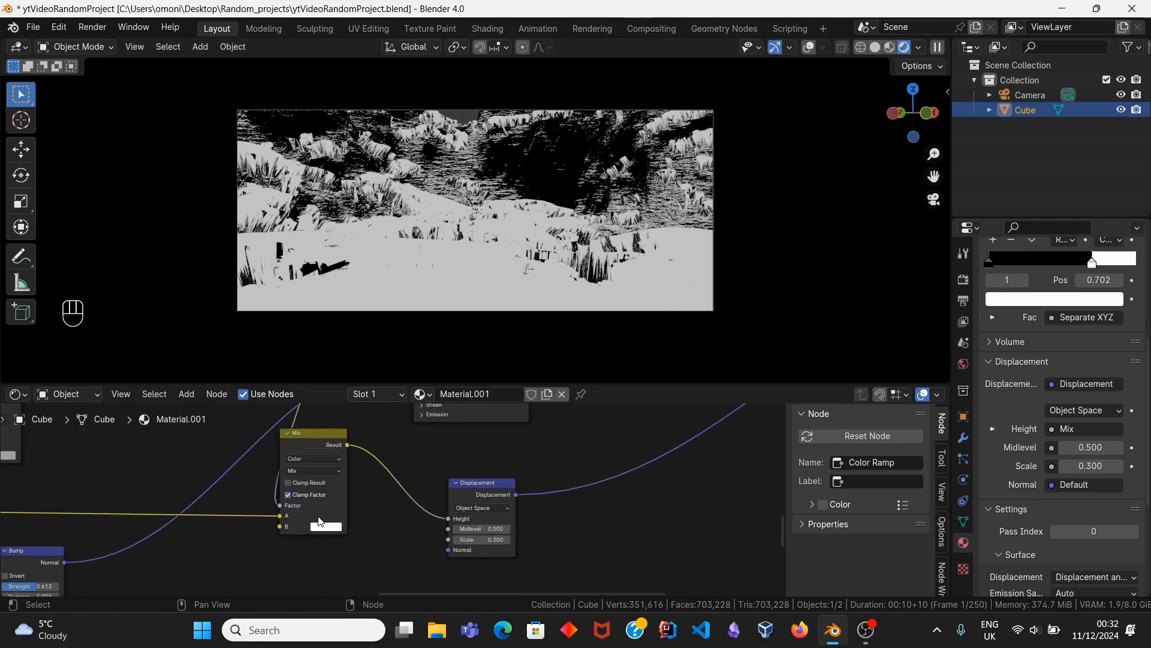
left_click(330, 526)
left_click_drag(408, 394, 408, 397)
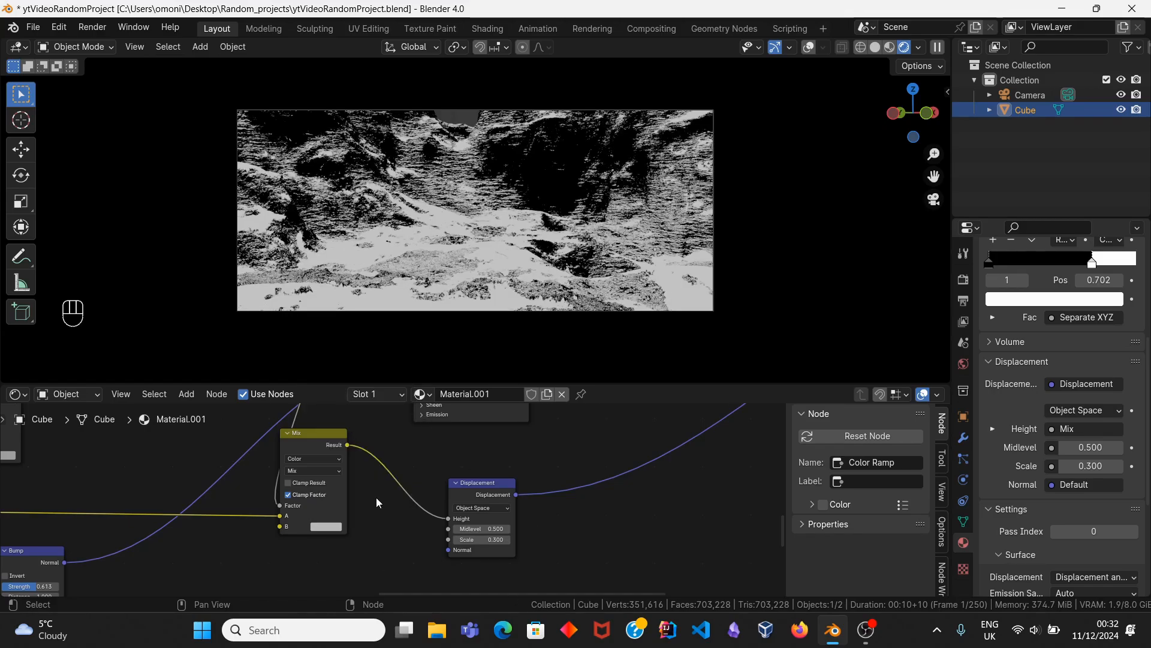
Step: Route the Mix Shader back to the Material Output, check the shaded terrain outside the camera view, and save the file
scroll(376, 498, "down", 6)
left_click(432, 474, "ctrl+shift")
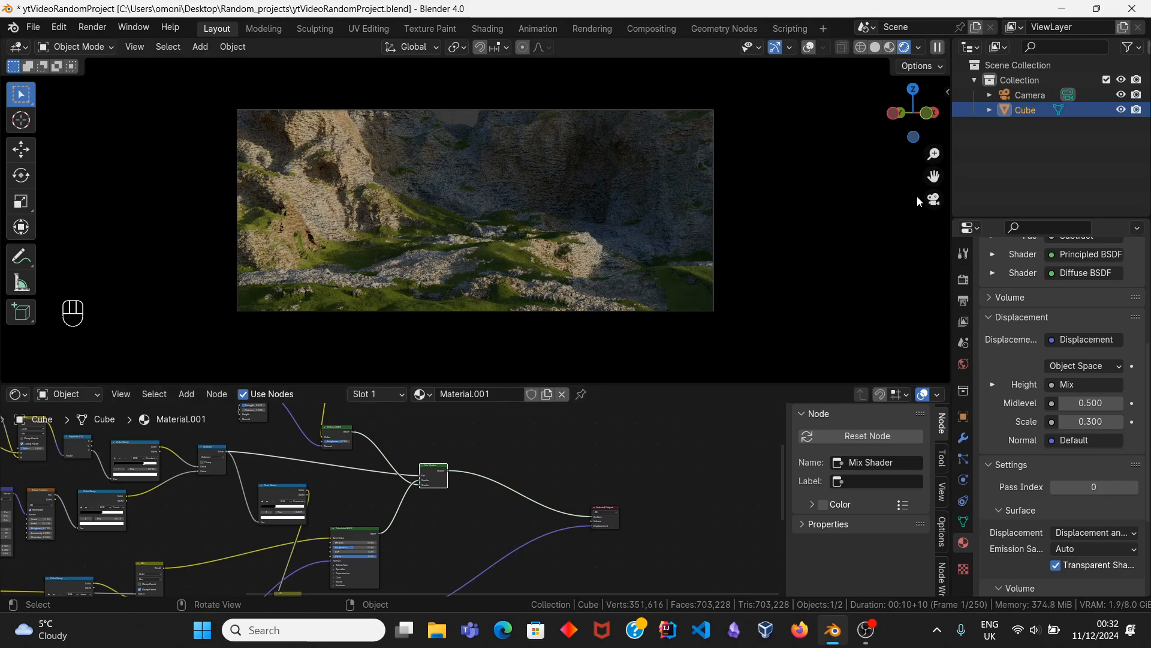
left_click(934, 199)
scroll(533, 194, "down", 5)
middle_click_drag(534, 194, 563, 246)
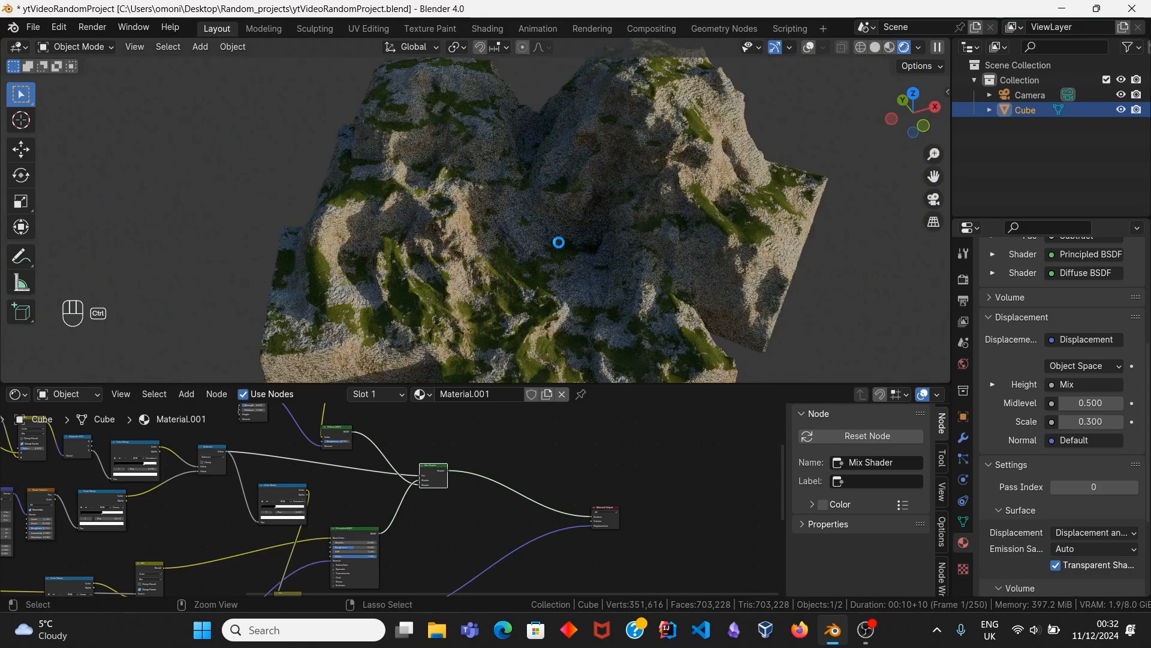
key("ctrl+s")
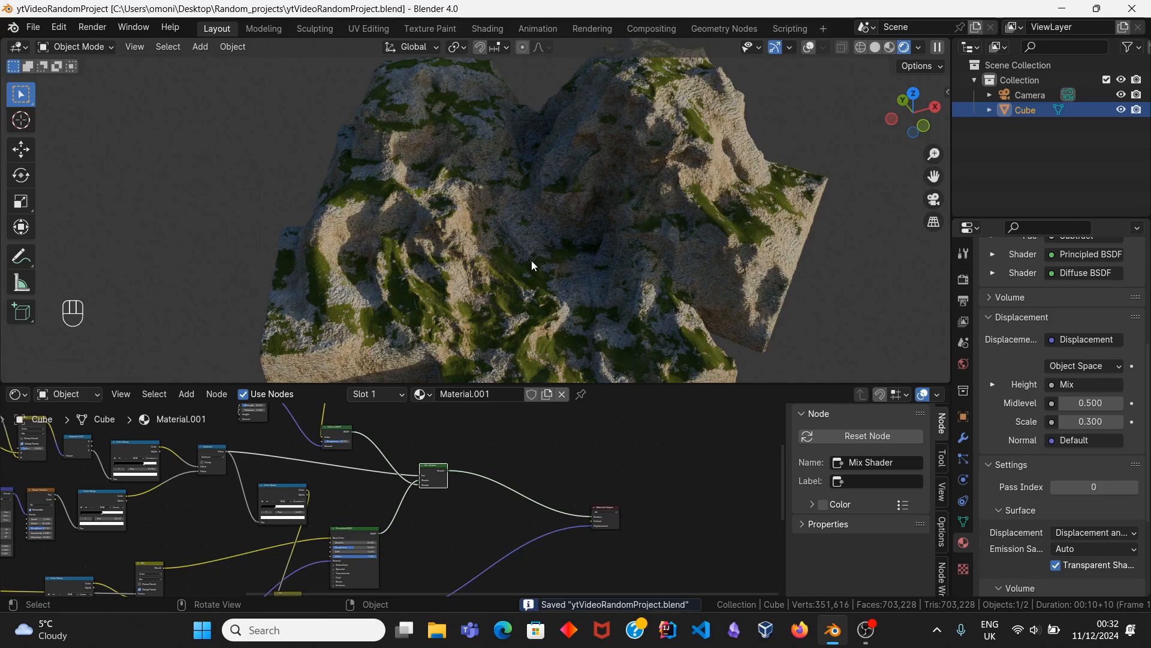
Step: Preview the two chained rock height Mix nodes and the black-and-white Color Ramp feeding them to compare their patterns
middle_click_drag(433, 489, 576, 425)
middle_click_drag(392, 582, 478, 493)
scroll(478, 493, "up", 4)
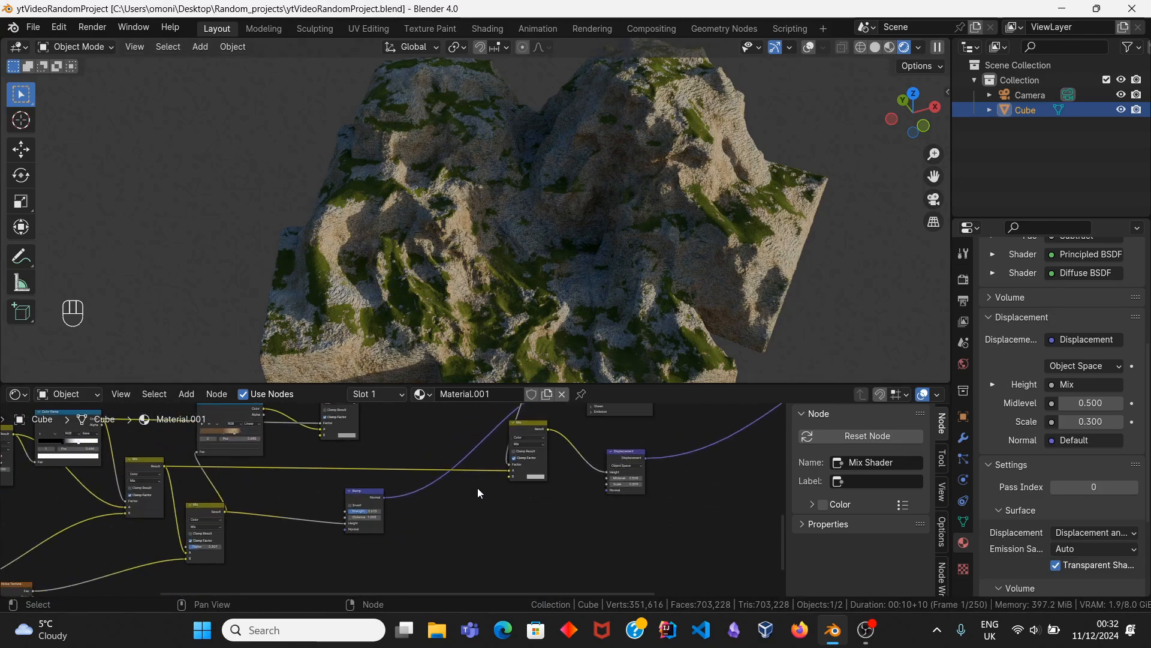
middle_click_drag(378, 491, 381, 465)
left_click(154, 434, "ctrl+shift")
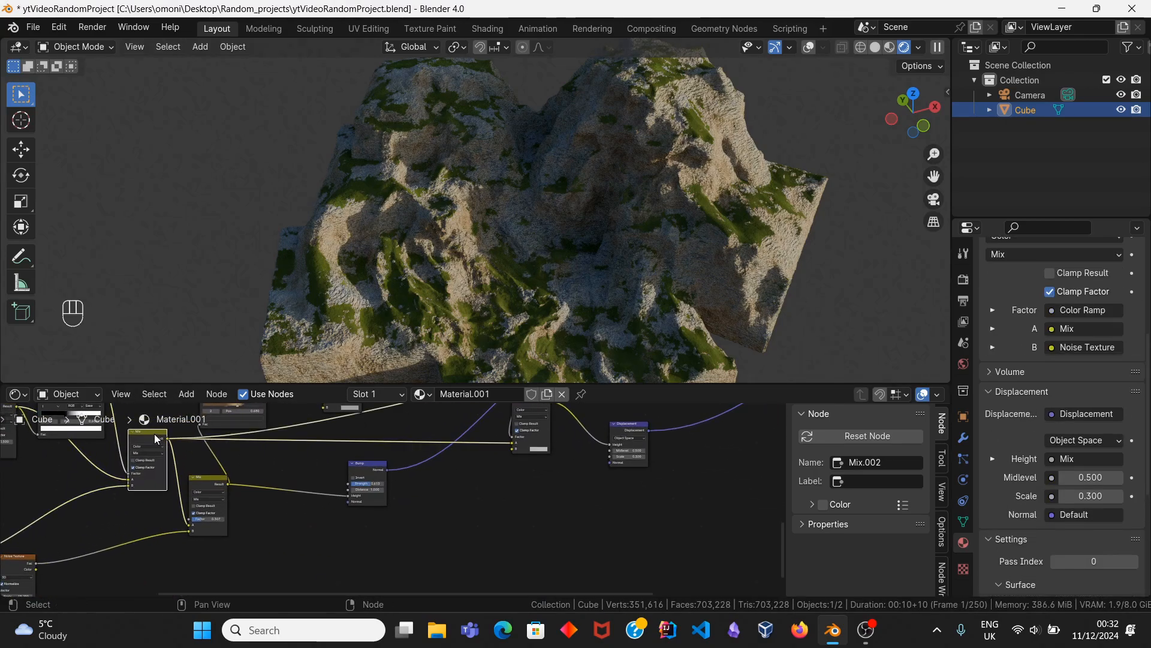
left_click(211, 481, "ctrl+shift")
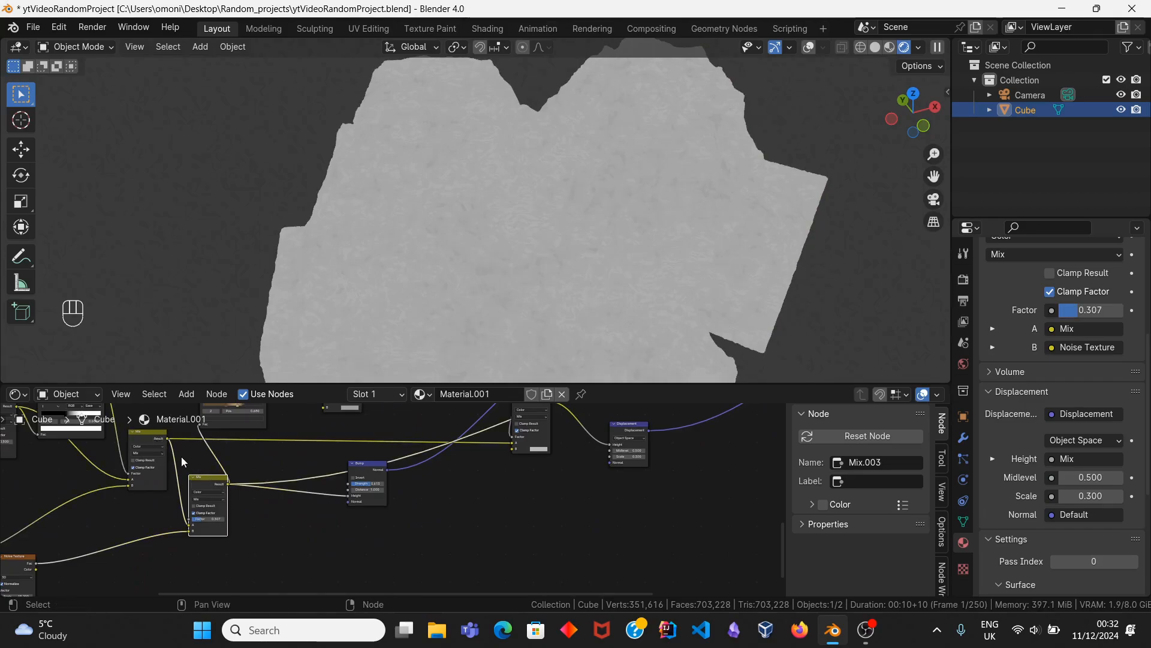
left_click(144, 439, "ctrl+shift")
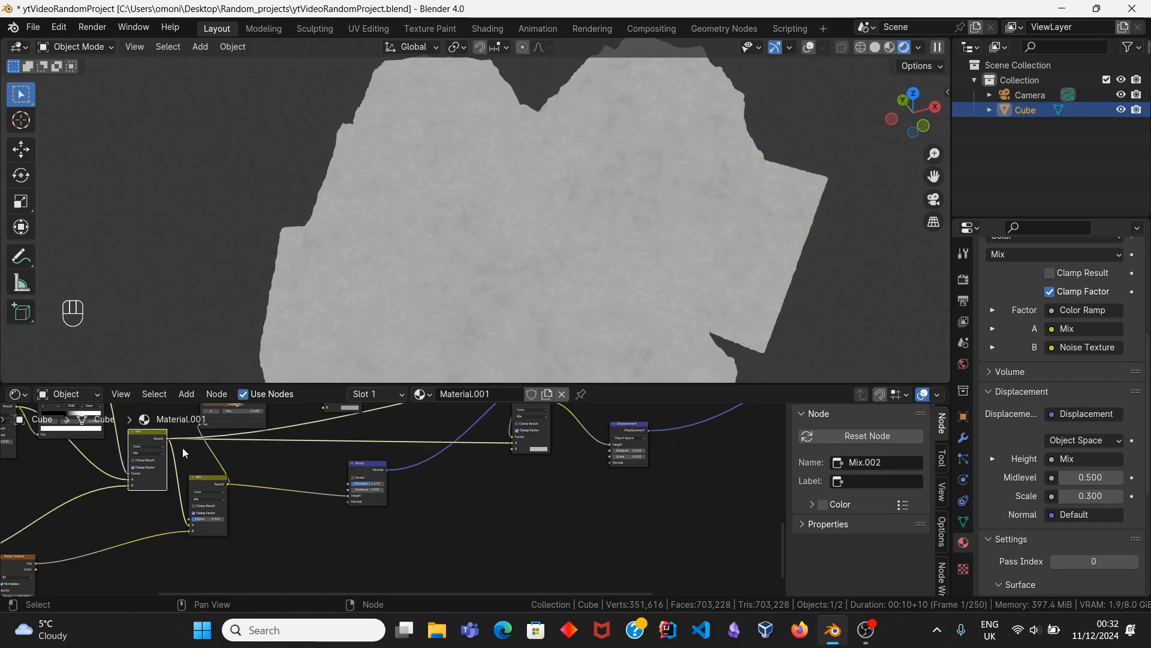
middle_click_drag(182, 447, 223, 503)
left_click(146, 444, "ctrl+shift")
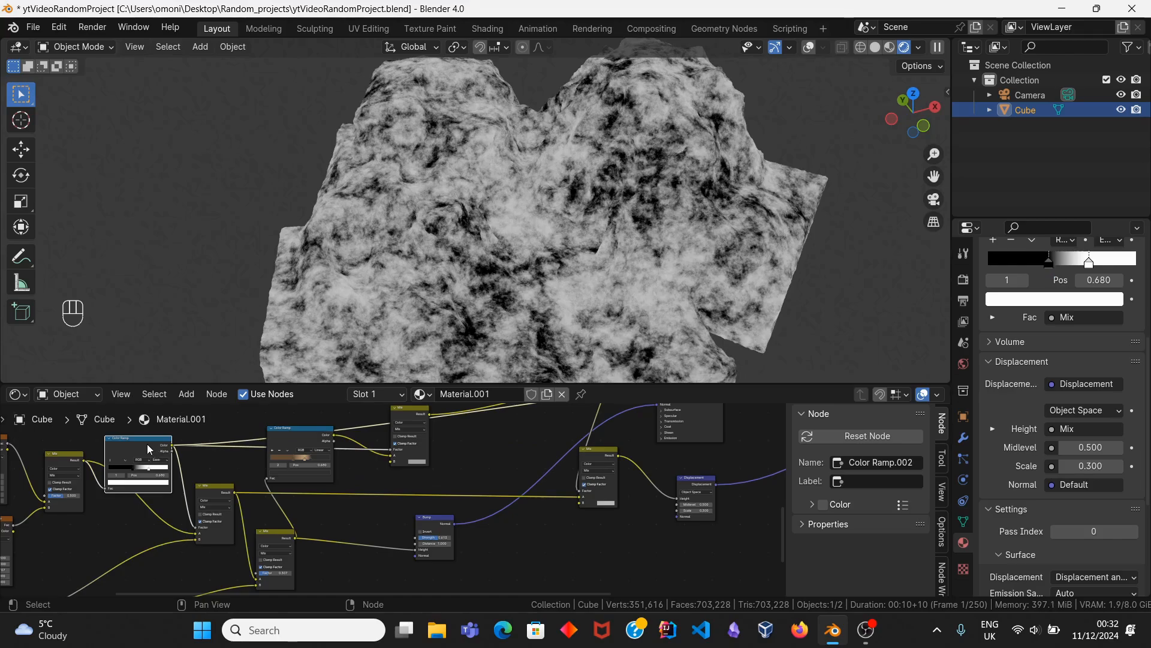
Step: Duplicate the black-and-white Color Ramp with its input link, place it beside the Bump node, and lighten its black stop to light gray
key("ctrl+shift+d")
left_click(512, 539)
middle_click_drag(510, 539, 405, 477)
scroll(398, 485, "up", 9)
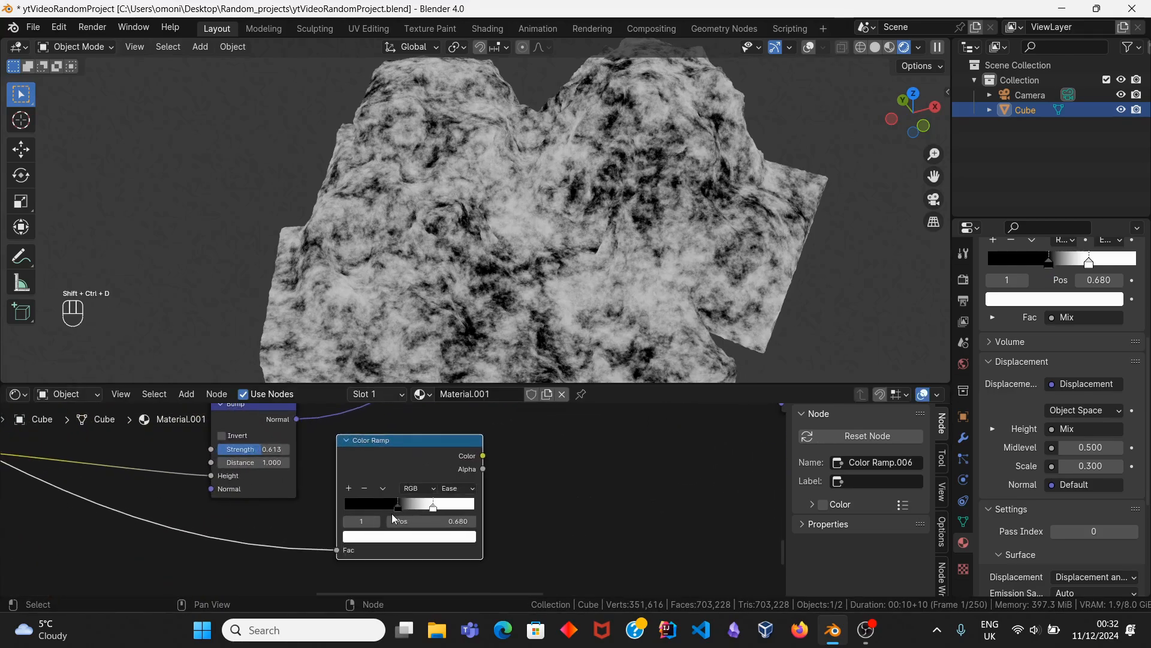
left_click(398, 508)
left_click(409, 536)
left_click_drag(466, 446, 465, 369)
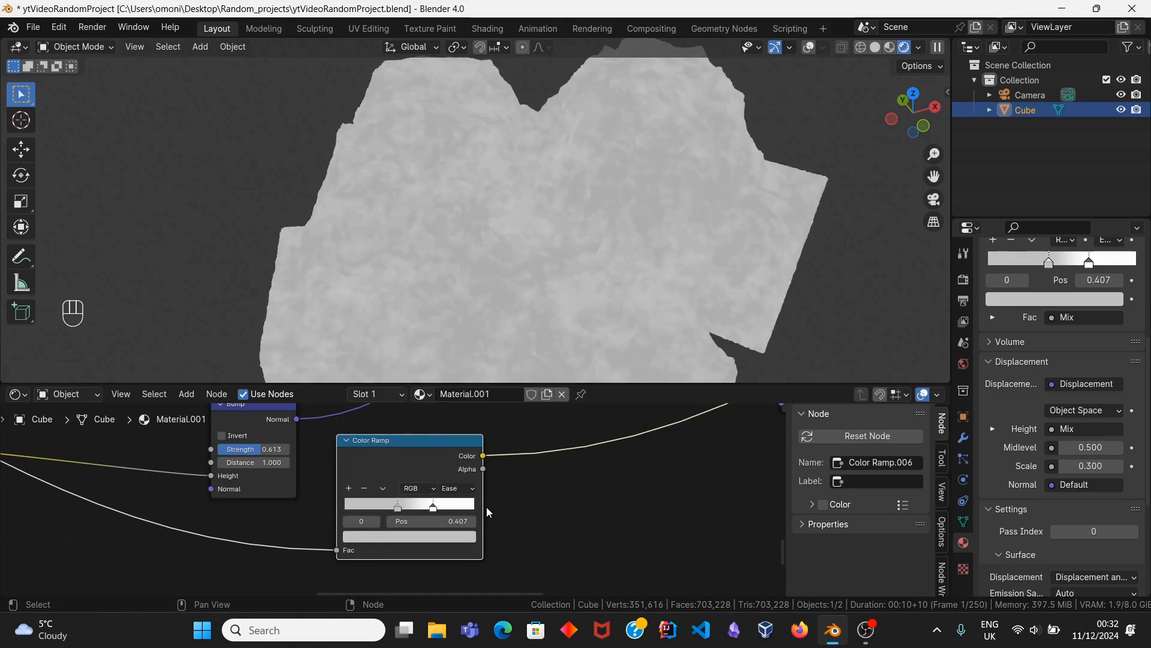
Step: Insert a Math node on the duplicated Color Ramp's Color output and set its operation to Multiply
middle_click_drag(487, 513, 362, 576)
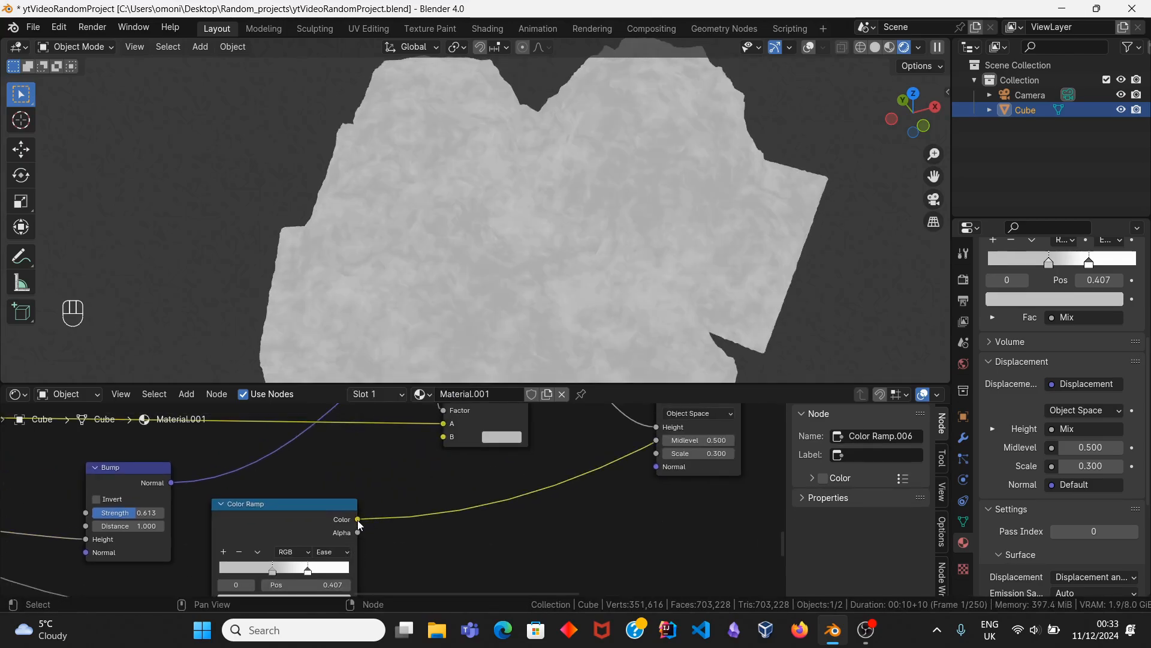
left_click(492, 436)
right_click(397, 470)
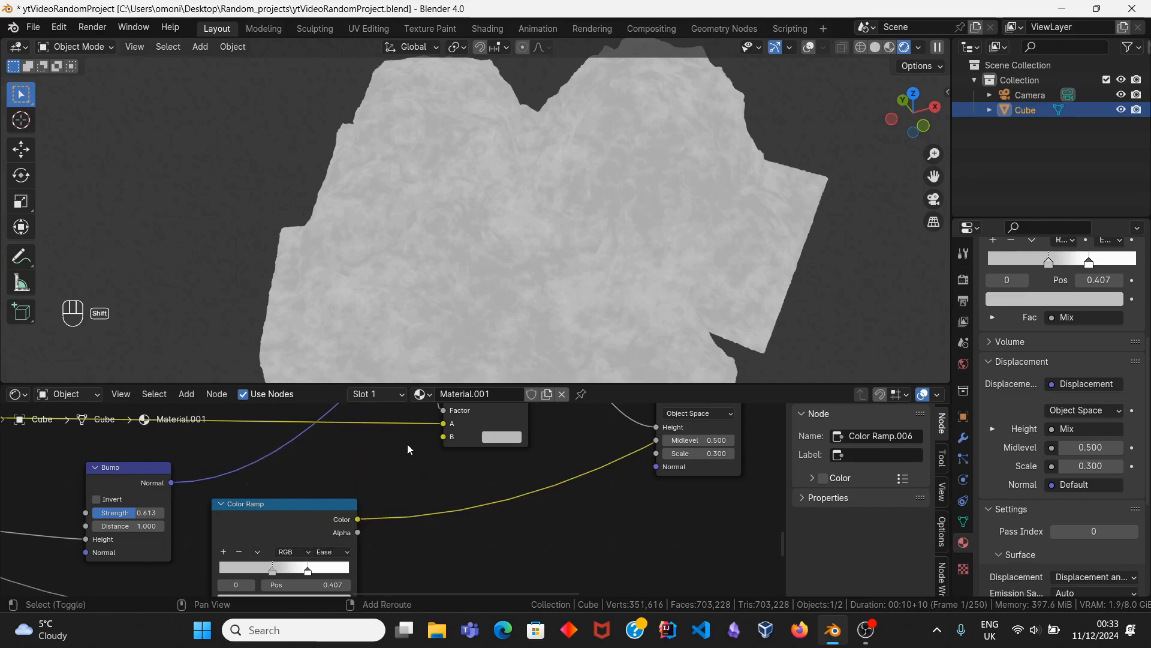
key("shift+a")
type("ma")
key("Return")
left_click(409, 511)
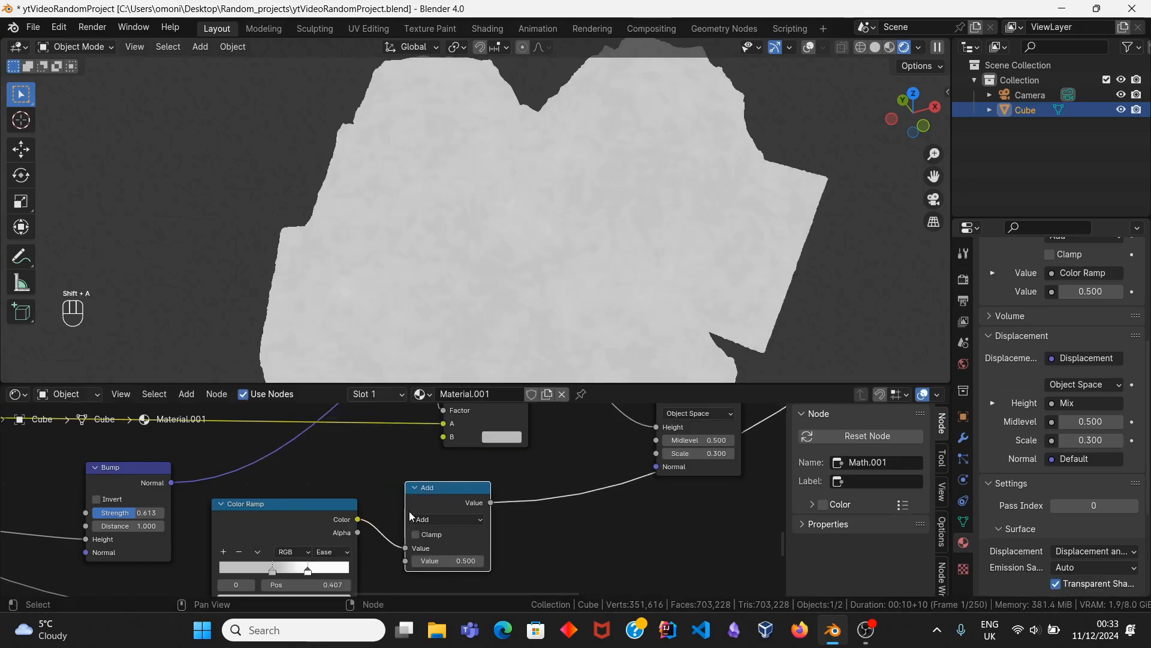
left_click(450, 519)
left_click(457, 395)
Step: Set the Multiply value to 0.489, matching the Mix's B color brightness, and connect its output to that Mix's B input
left_click(494, 435)
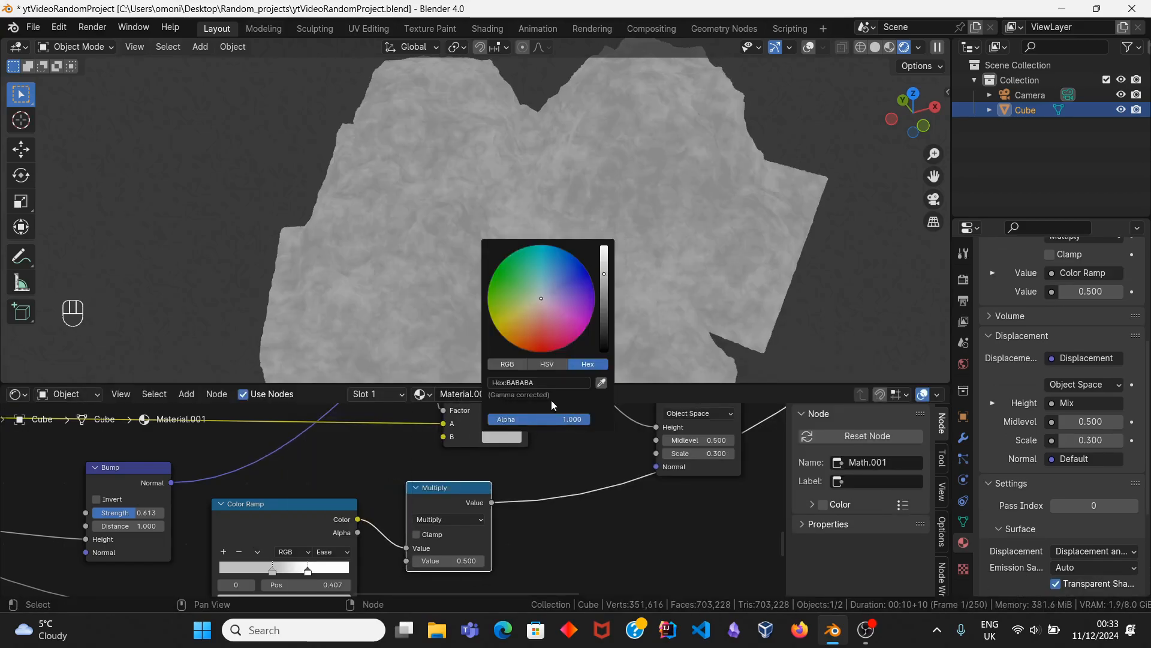
left_click(516, 361)
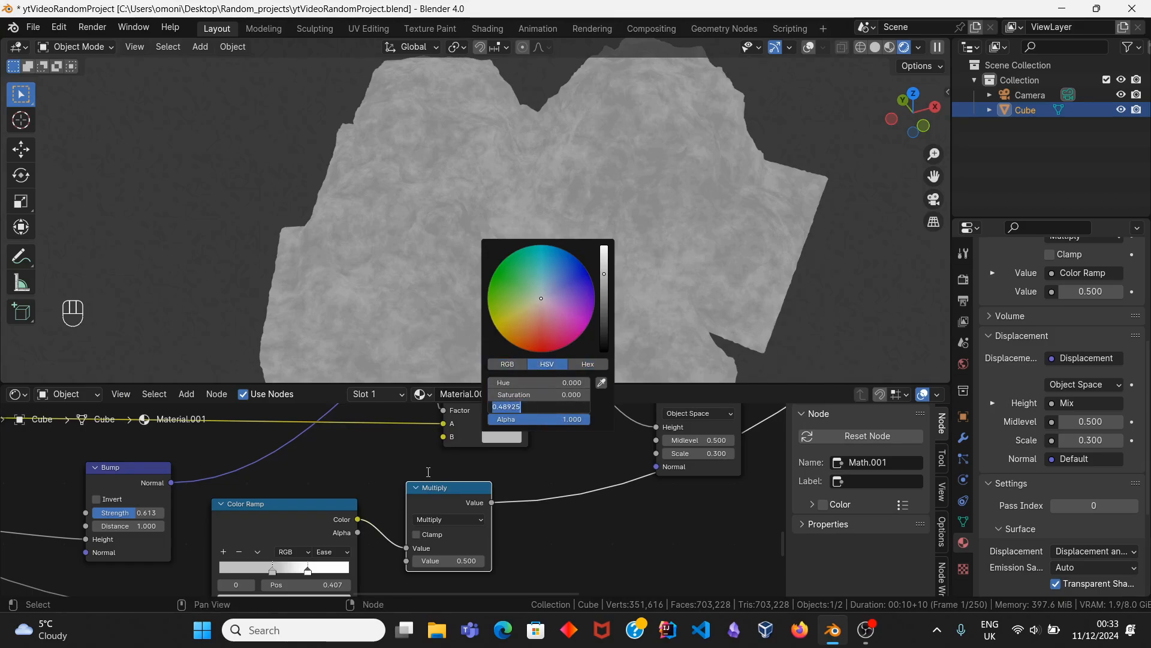
type("0.489")
left_click_drag(491, 502, 446, 438)
Step: Preview the Displacement, restore the Mix Shader to the Material Output, save the file, and check the result through the camera
middle_click_drag(524, 418, 458, 527)
left_click(633, 501, "ctrl+shift")
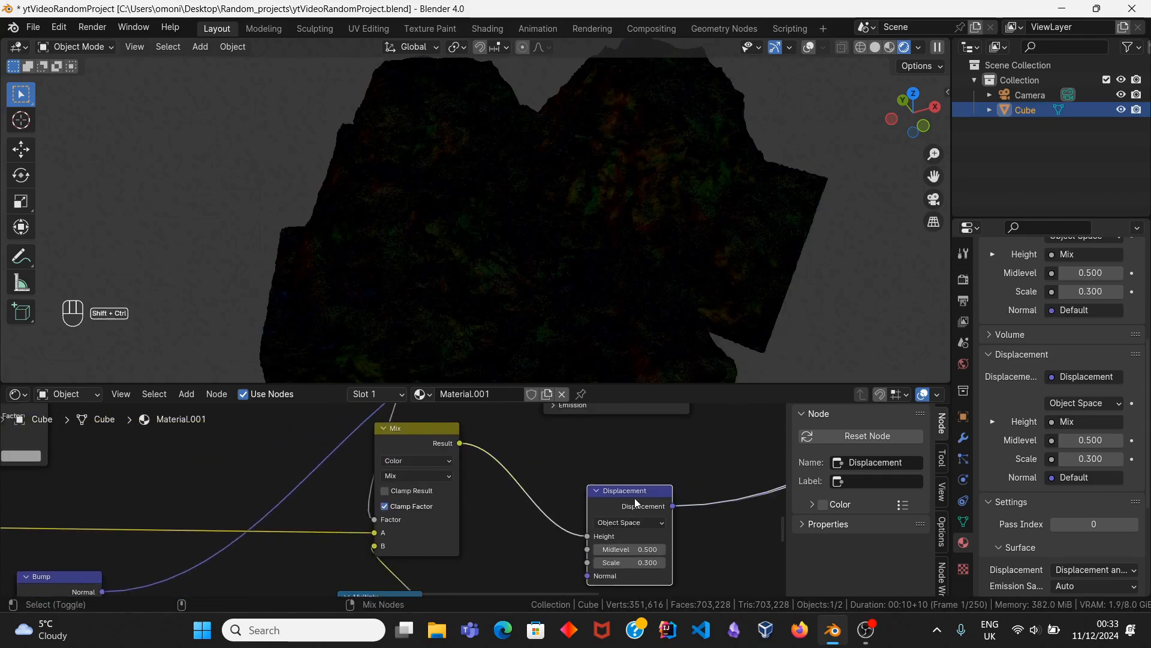
scroll(634, 502, "down", 4)
middle_click_drag(634, 501, 353, 504)
scroll(353, 504, "down", 4)
middle_click_drag(494, 415, 407, 557)
scroll(408, 557, "down", 1)
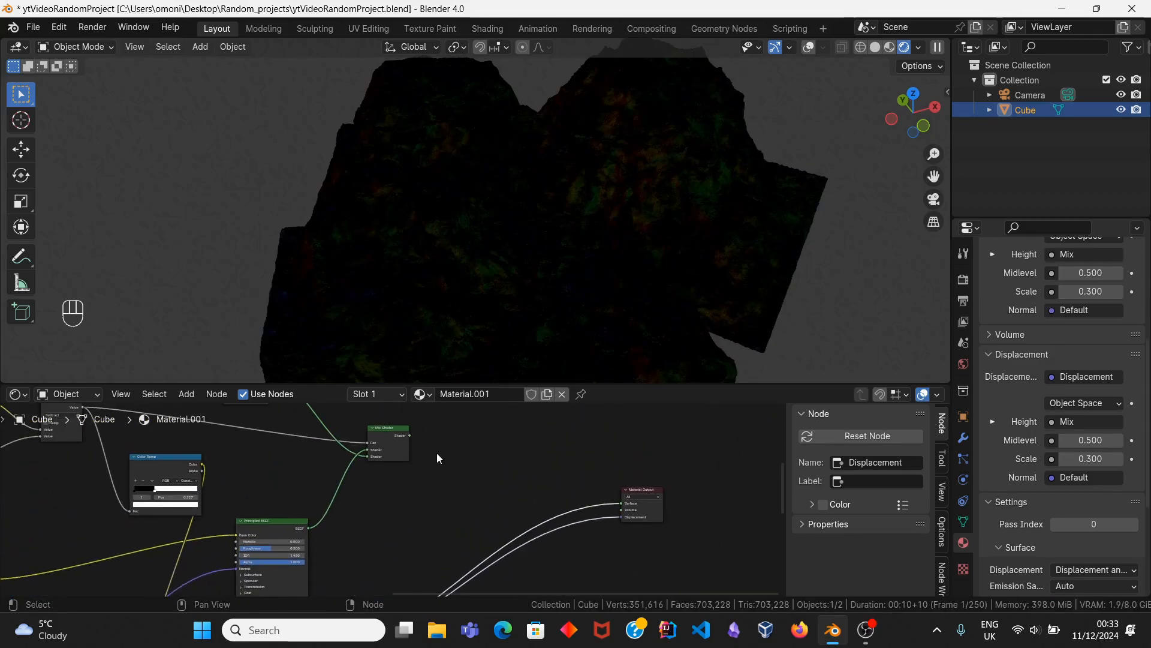
left_click(397, 442, "ctrl+shift")
key("ctrl+s")
scroll(524, 311, "up", 6)
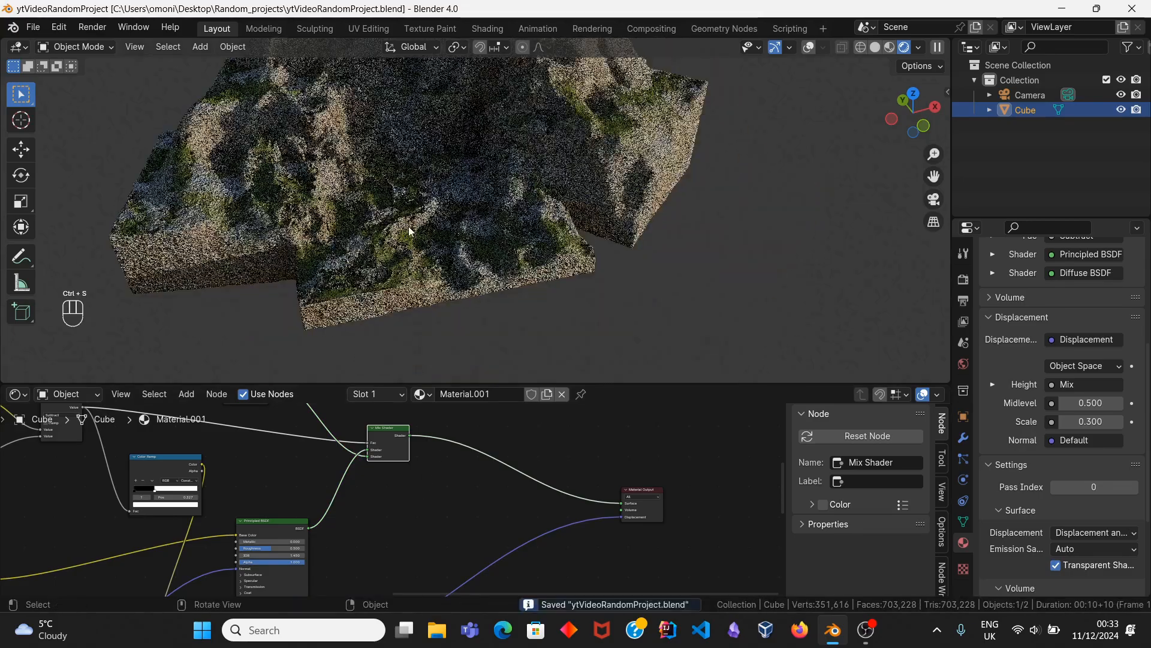
left_click(933, 199)
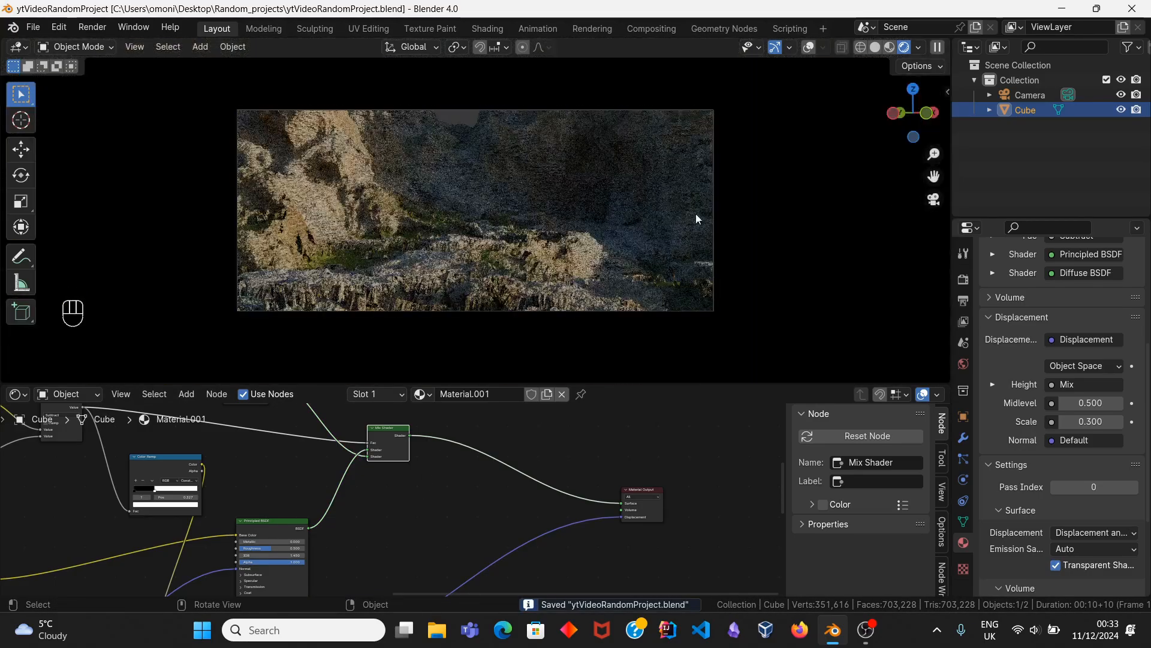
Step: Preview the Mix node feeding the Displacement and raise the Multiply value to 0.679
middle_click_drag(340, 552, 436, 465)
middle_click_drag(315, 570, 400, 461)
scroll(402, 496, "up", 3)
scroll(386, 498, "up", 4)
middle_click_drag(381, 520, 381, 514)
middle_click_drag(399, 467, 435, 451)
left_click(412, 459, "ctrl+shift")
scroll(381, 521, "up", 3)
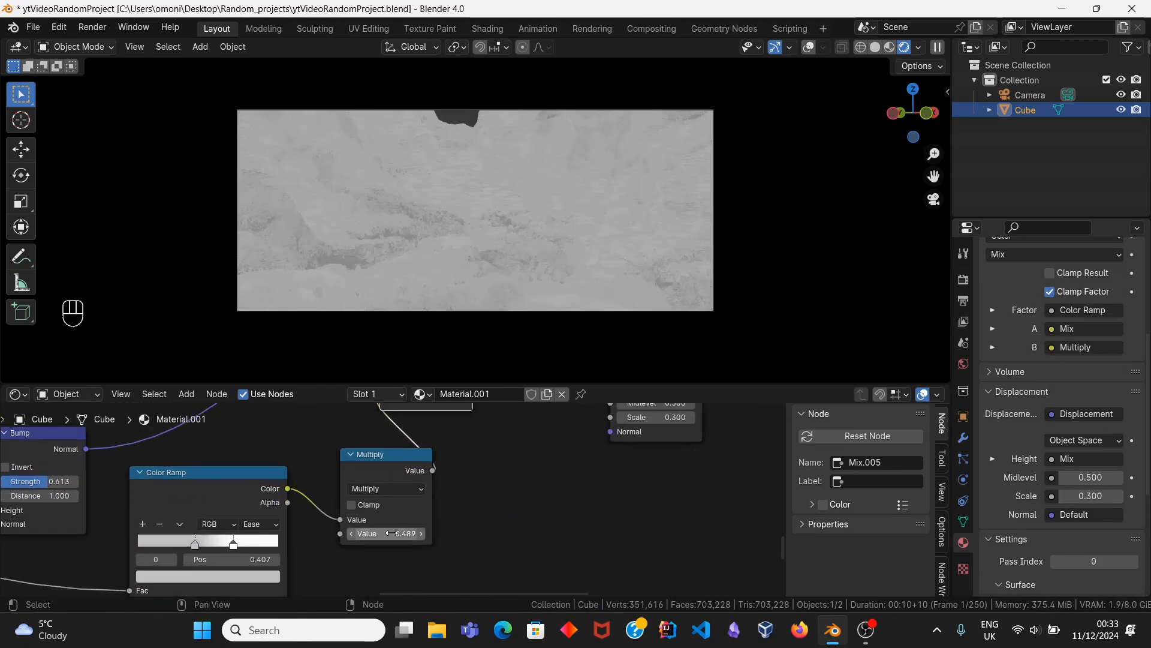
mouse_move(385, 533)
left_mouse_down()
mouse_move(403, 533)
mouse_move(389, 533)
left_mouse_up()
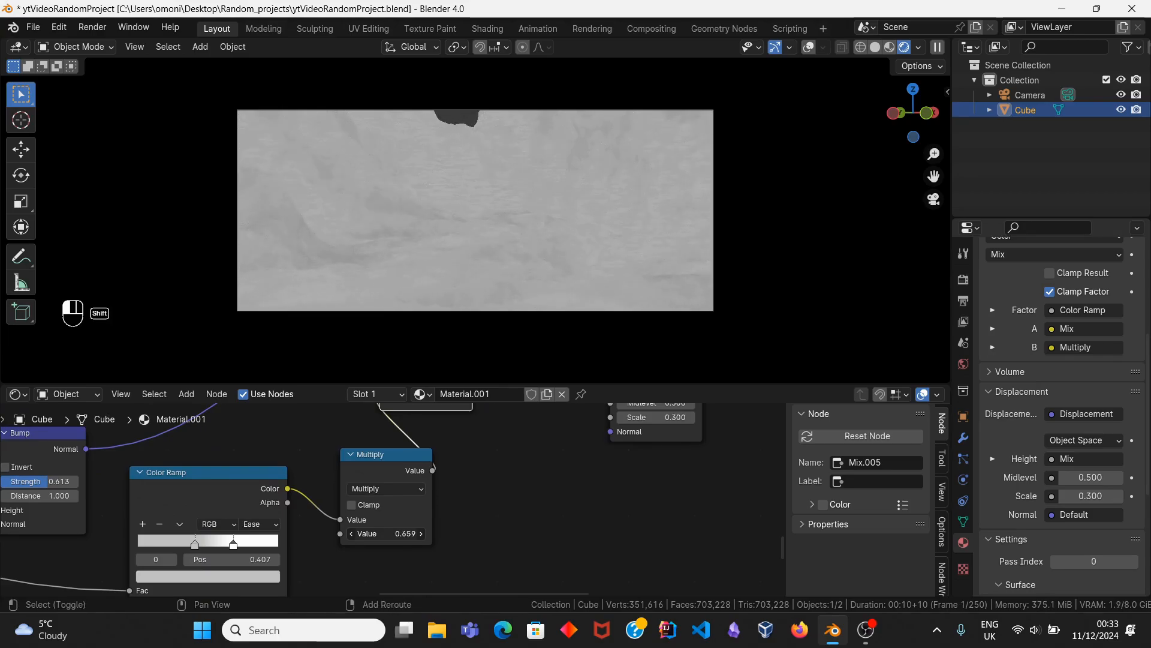
left_click_drag(389, 533, 390, 533, "shift")
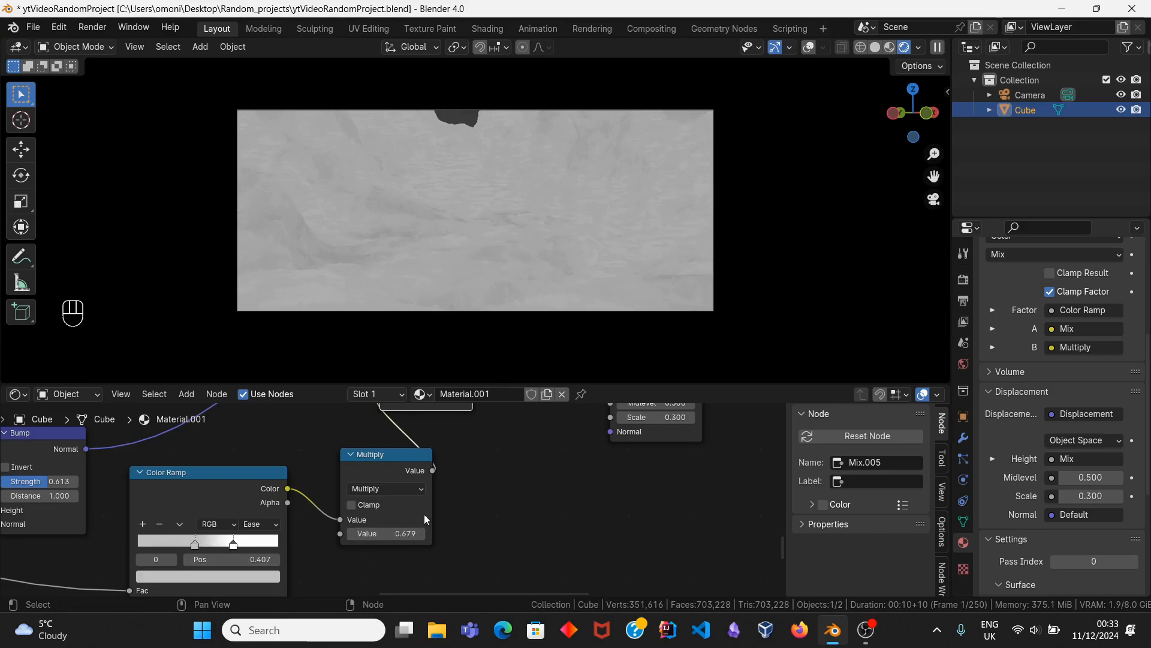
Step: Reconnect the Mix Shader to the Material Output, save the file, and inspect the terrain from above
scroll(468, 483, "down", 4)
middle_click_drag(487, 469, 393, 514)
scroll(515, 455, "down", 4)
middle_click_drag(530, 447, 384, 540)
middle_click_drag(458, 432, 350, 570)
scroll(412, 501, "down", 4)
middle_click_drag(411, 502, 400, 507)
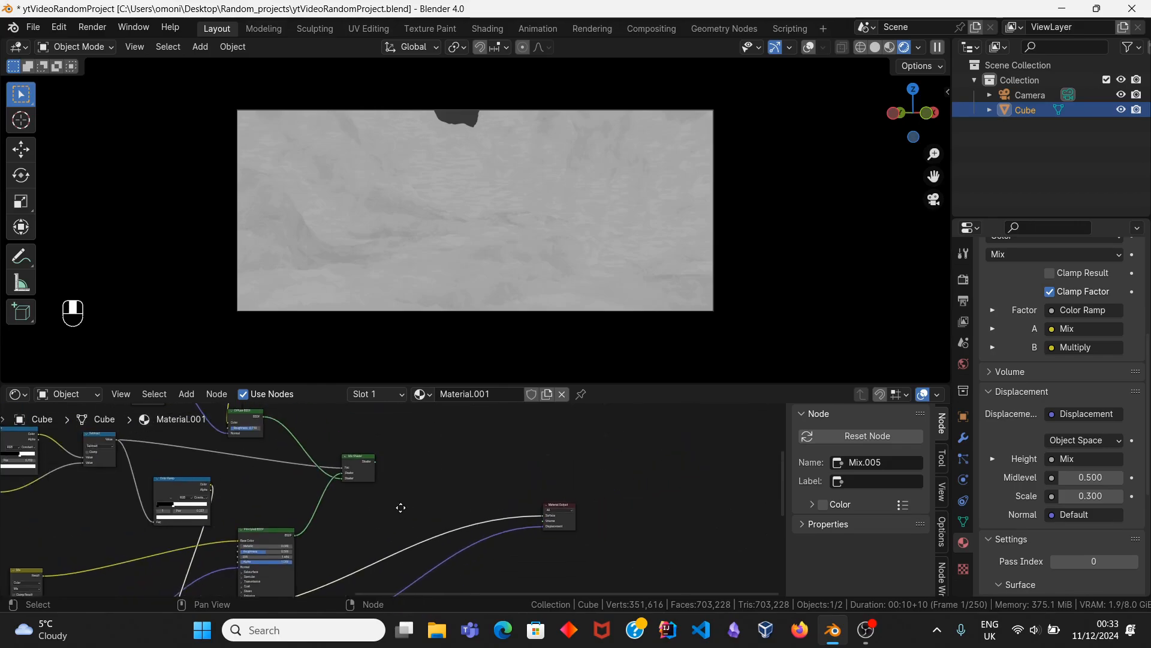
left_click(358, 468, "ctrl+shift")
key("ctrl+s")
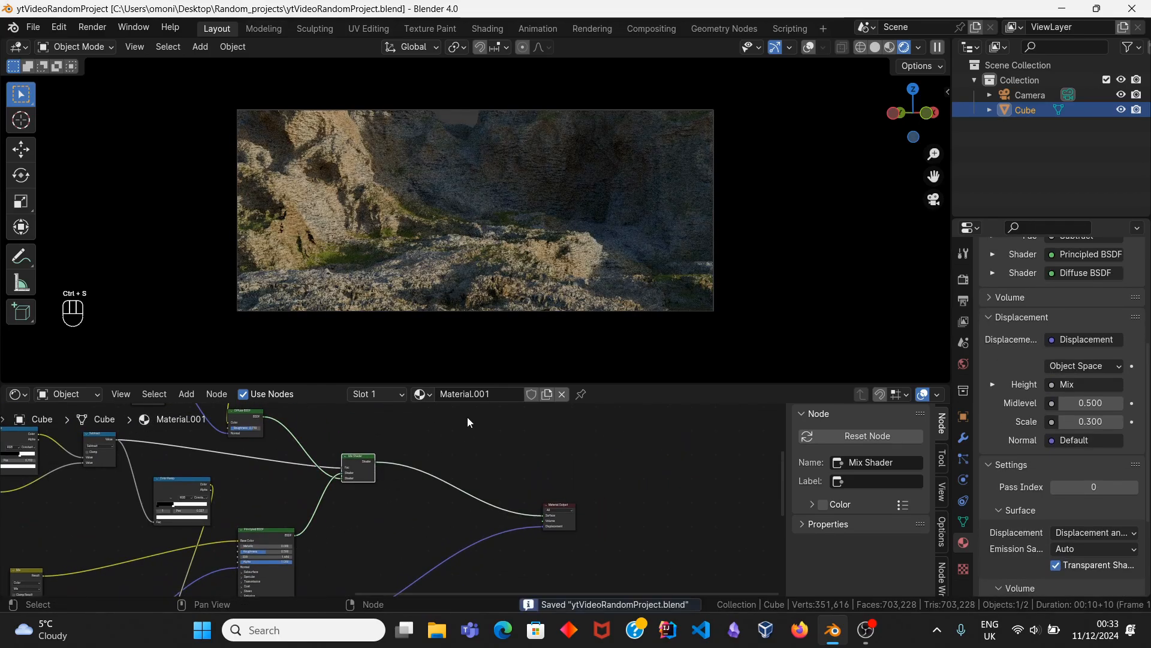
middle_click_drag(799, 278, 432, 335)
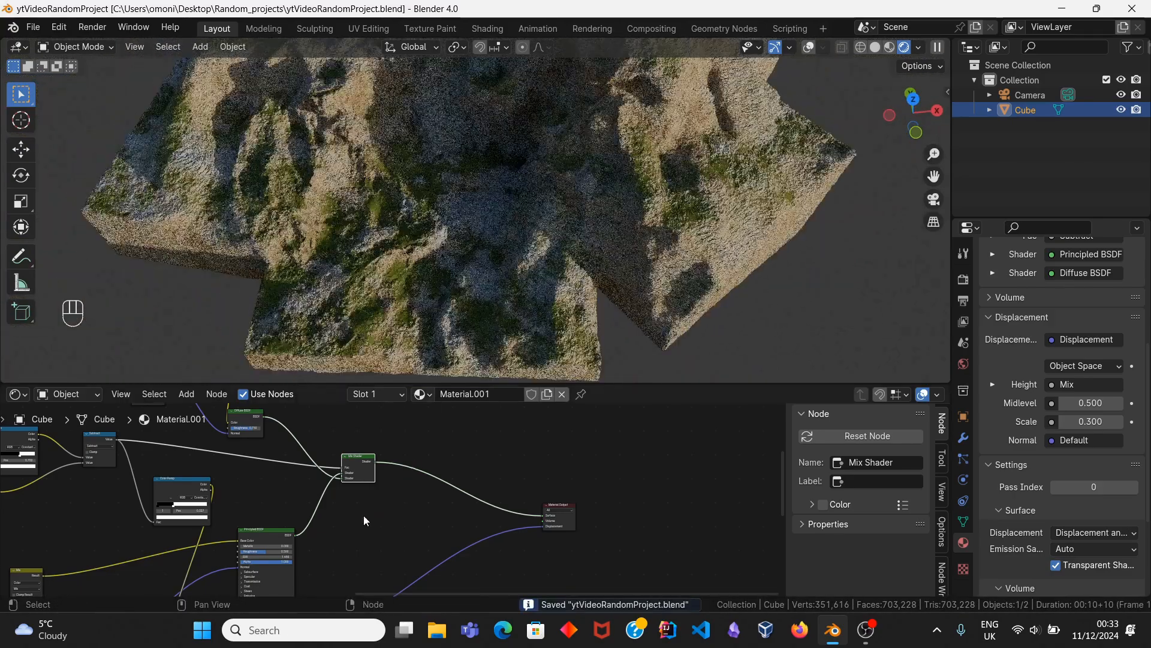
Step: Move the white stop of the Separate XYZ slope mask's Color Ramp to position 0.527, save the file, and check the camera view
middle_click_drag(210, 482, 378, 506)
scroll(378, 505, "up", 4)
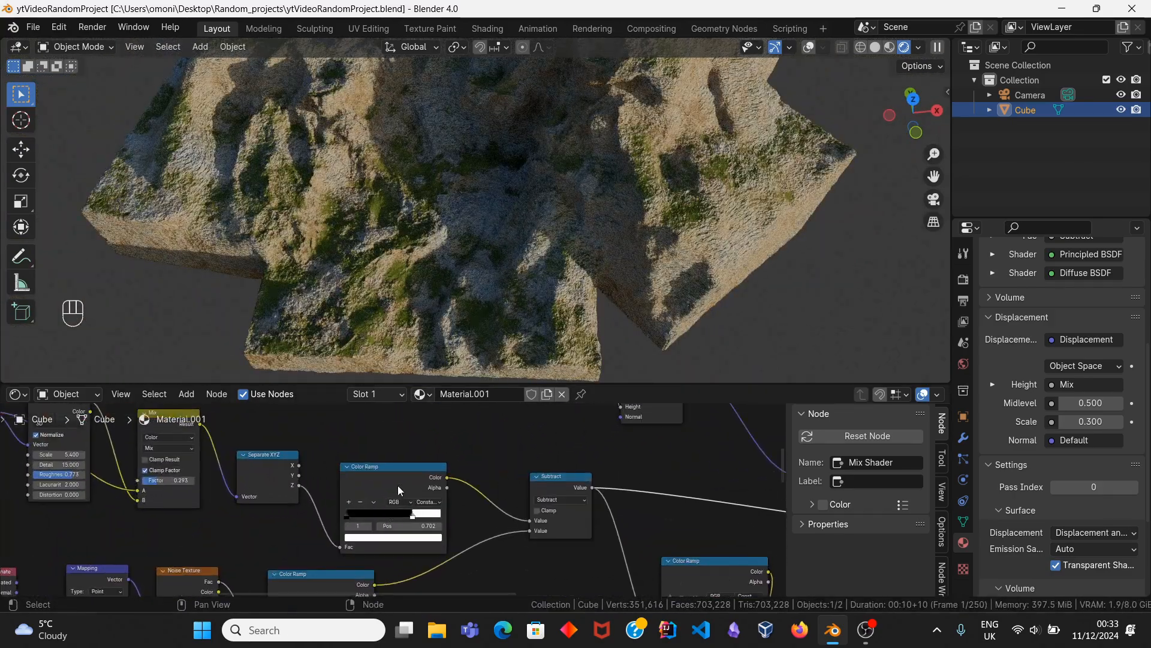
left_click_drag(415, 520, 398, 519)
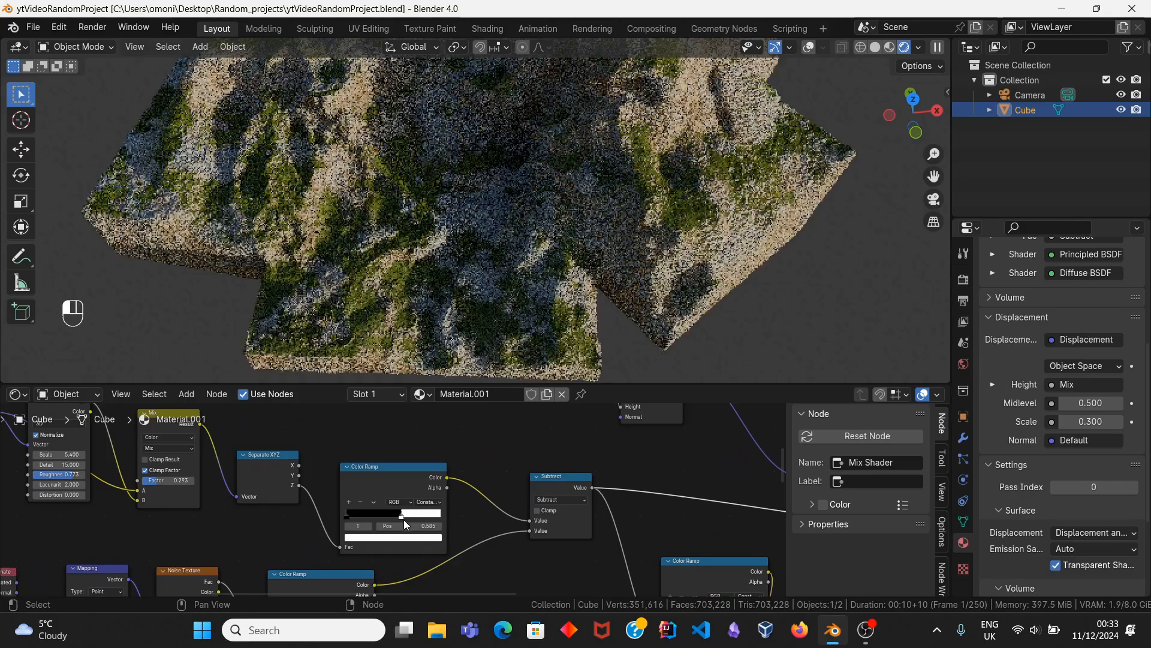
left_click(934, 199)
mouse_move(393, 519)
left_mouse_down()
mouse_move(372, 519)
mouse_move(394, 526)
left_mouse_up()
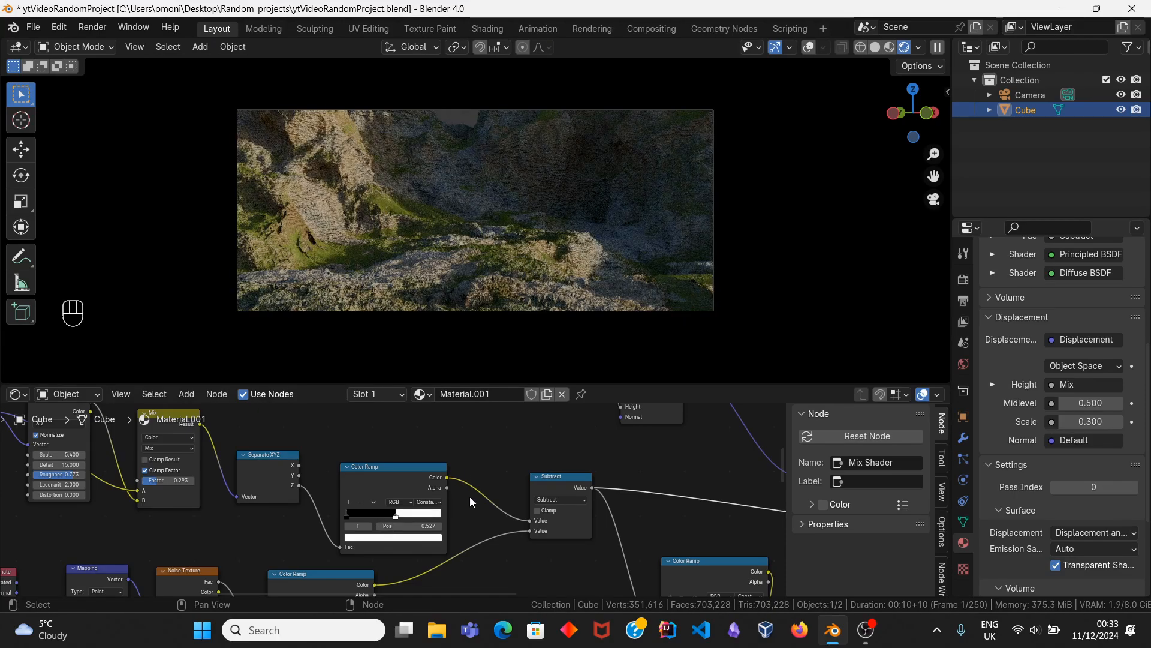
key("ctrl+s")
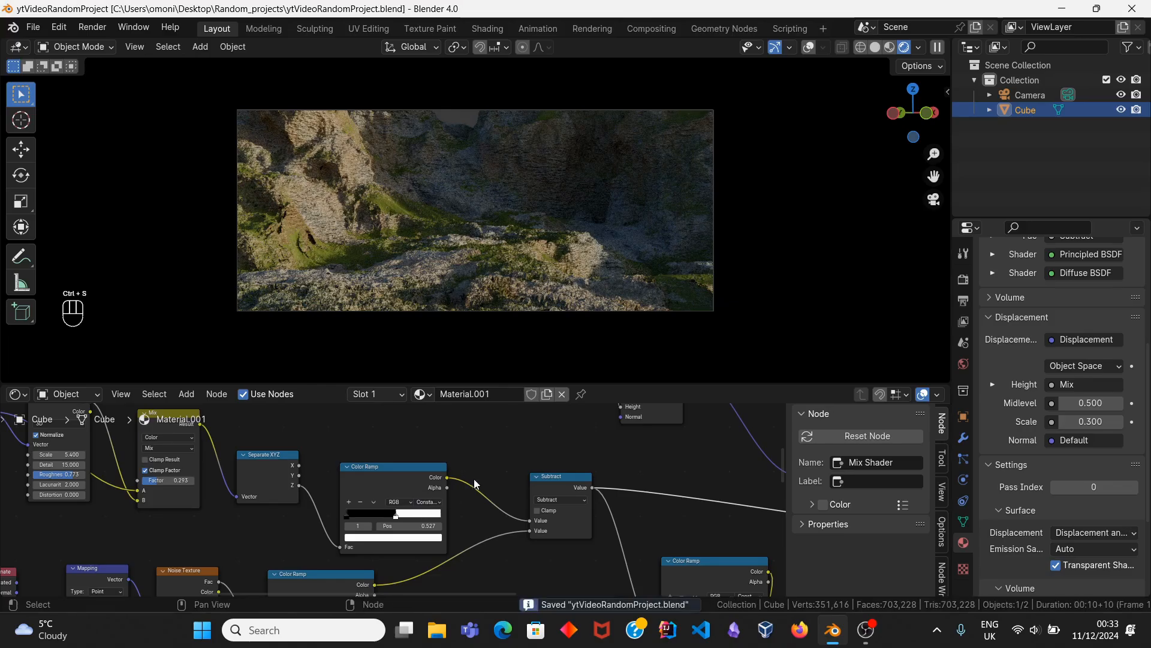
middle_click_drag(927, 201, 420, 234)
left_click(933, 199)
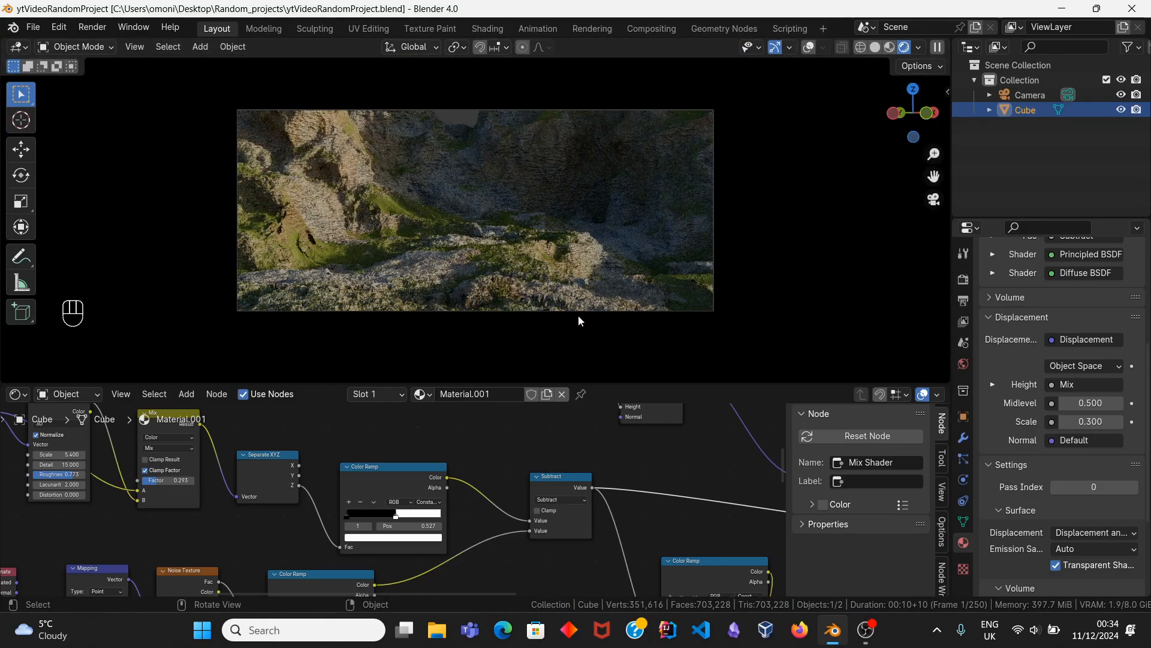
Step: Connect the Separate XYZ slope mask's Color Ramp directly to the Mix Shader's Fac, replacing the Subtract link, and check the camera view
middle_click_drag(578, 314, 688, 291)
scroll(589, 260, "down", 4)
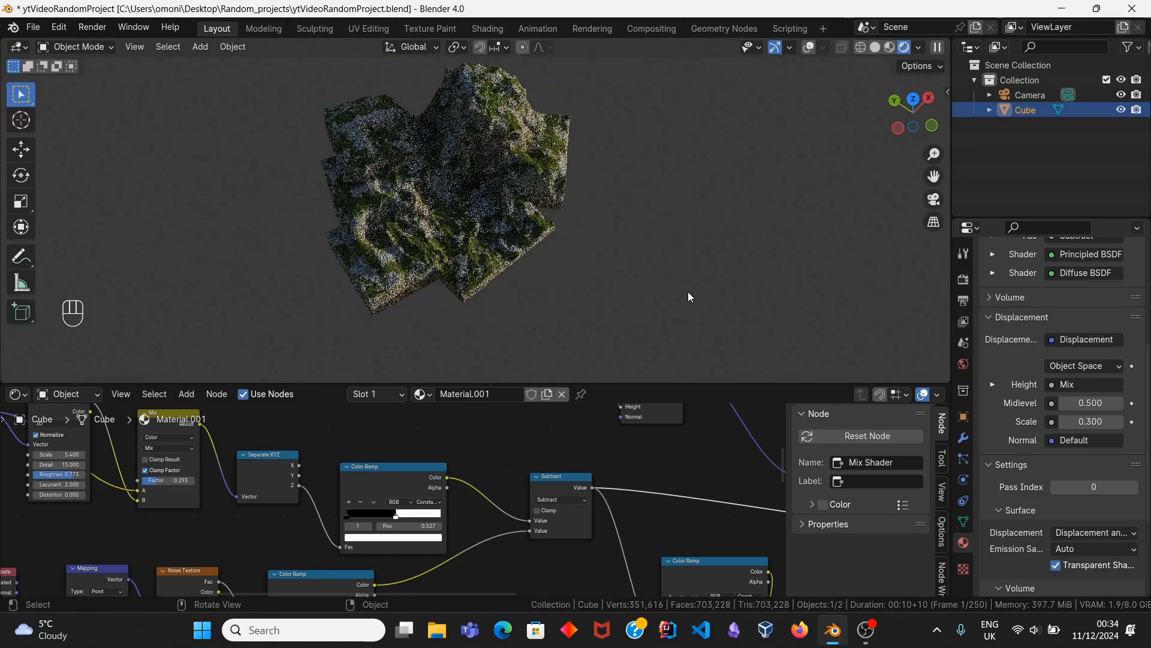
scroll(689, 291, "up", 2)
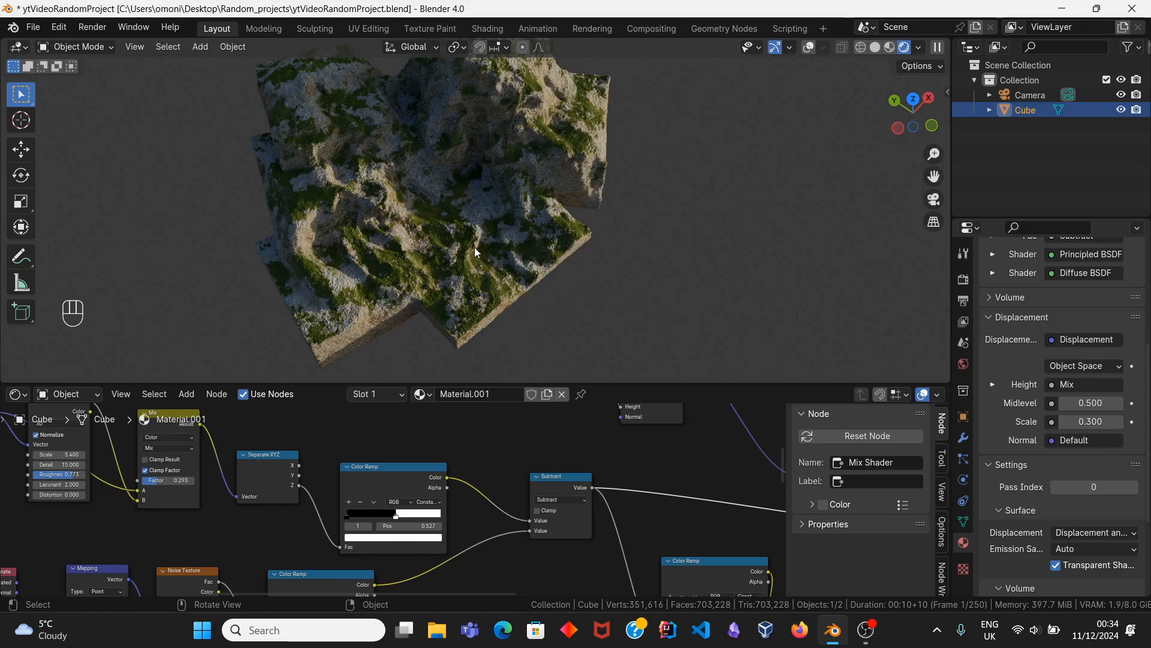
scroll(405, 484, "down", 3)
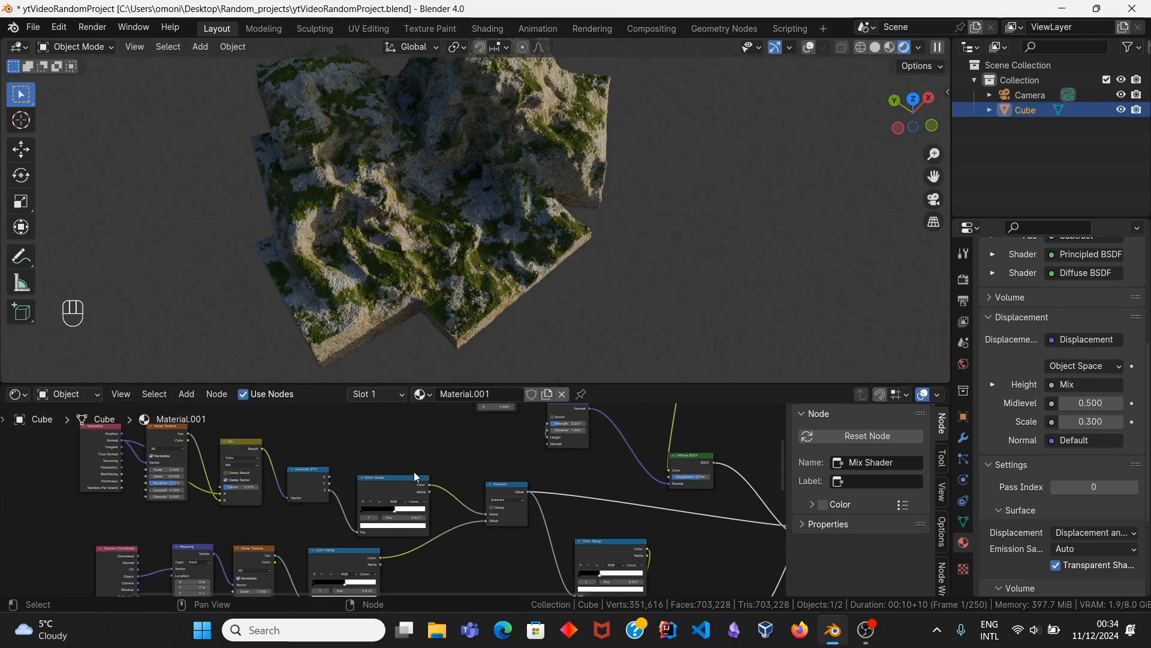
left_click_drag(429, 485, 660, 530)
middle_click_drag(486, 282, 460, 259)
scroll(460, 259, "up", 5)
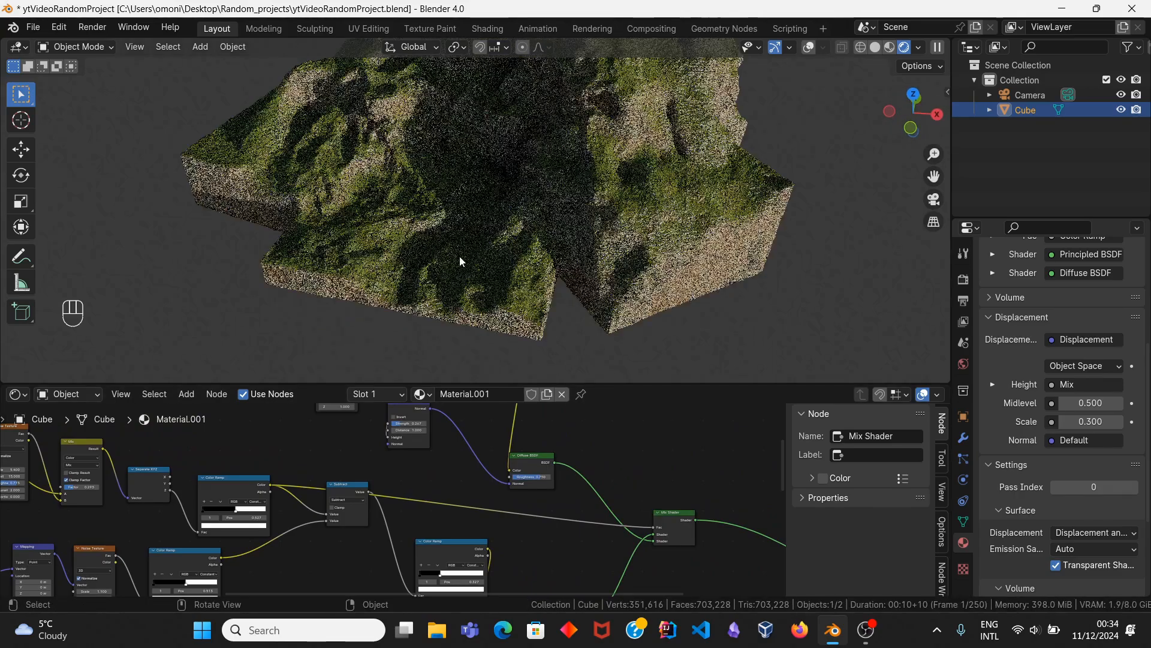
left_click(933, 199)
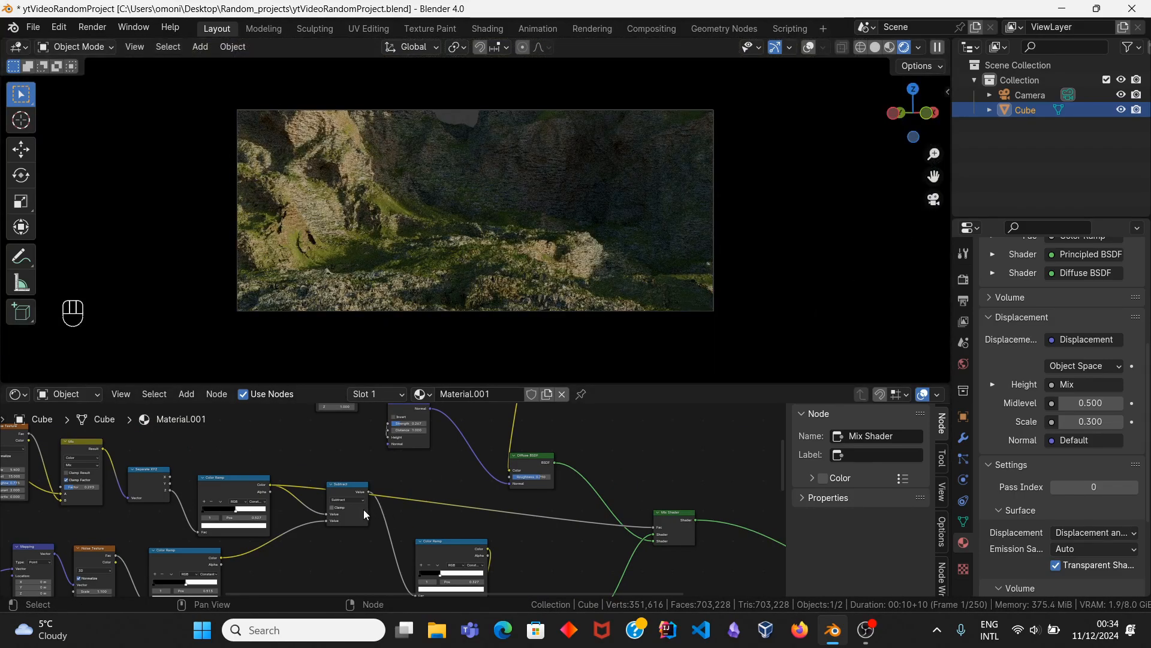
Step: Compare previews of the slope mask's Color Ramp and the Subtract node through the camera
middle_click_drag(330, 516, 436, 486)
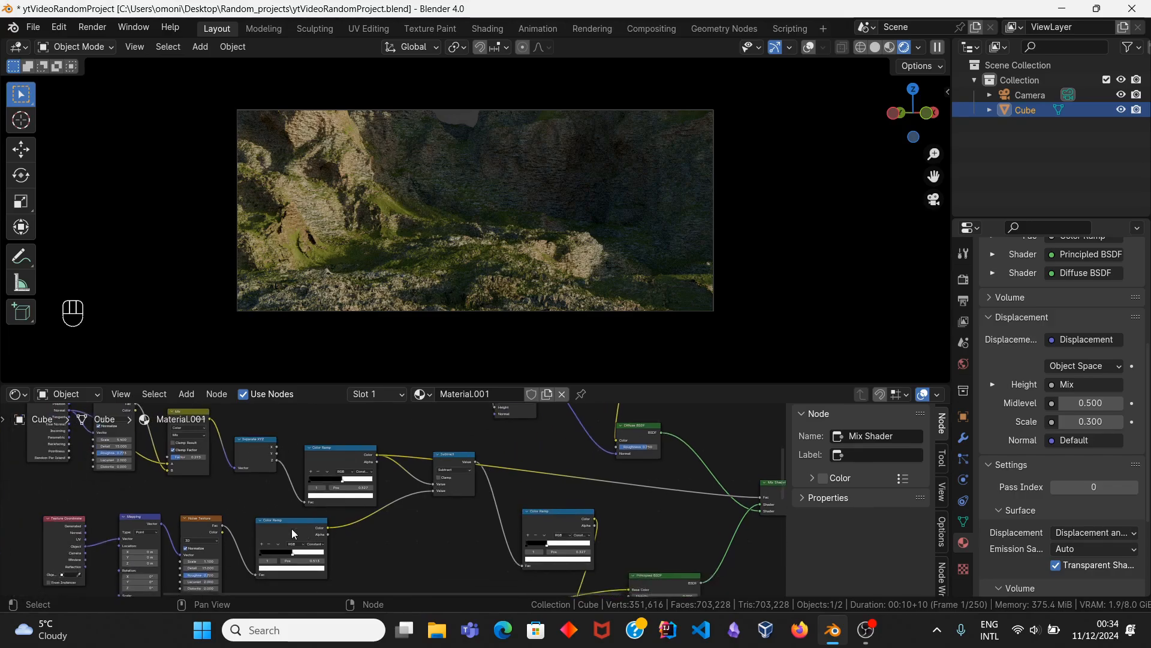
left_click(358, 449, "ctrl+shift")
left_click(359, 449, "ctrl+shift")
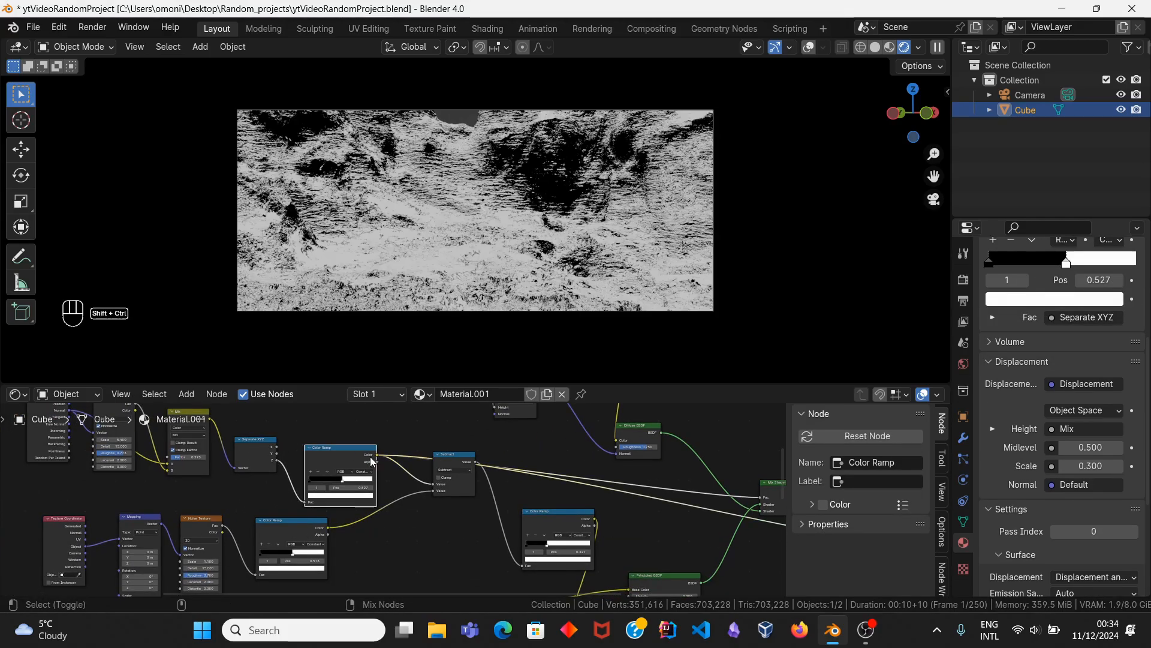
left_click(454, 455, "ctrl+shift")
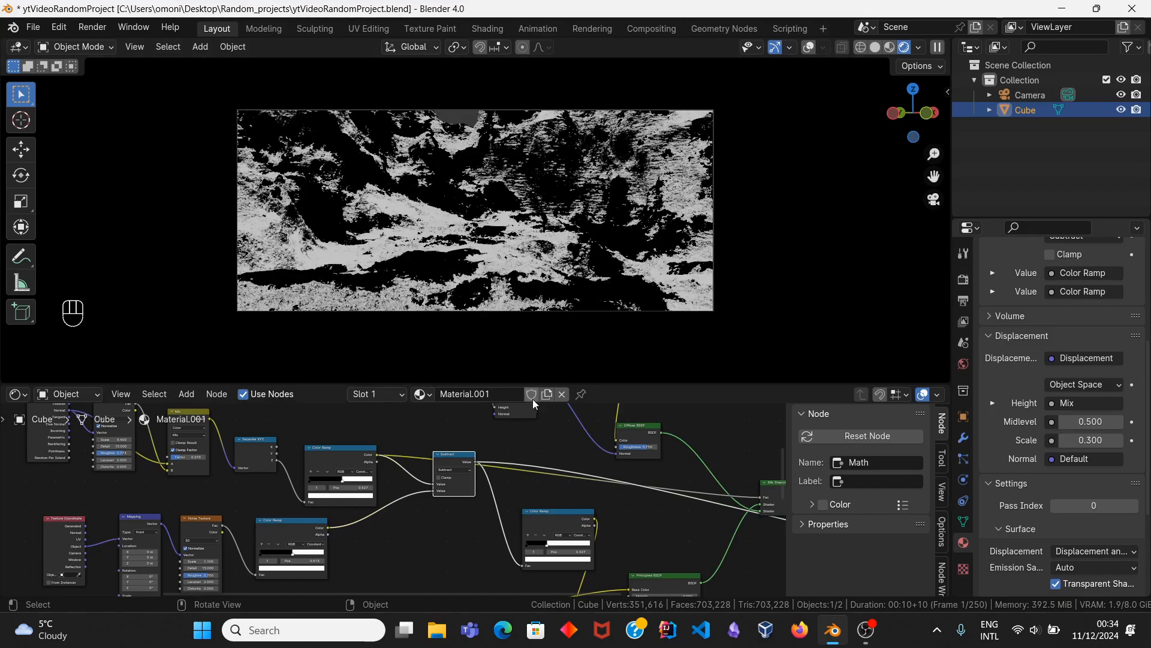
scroll(716, 461, "down", 4)
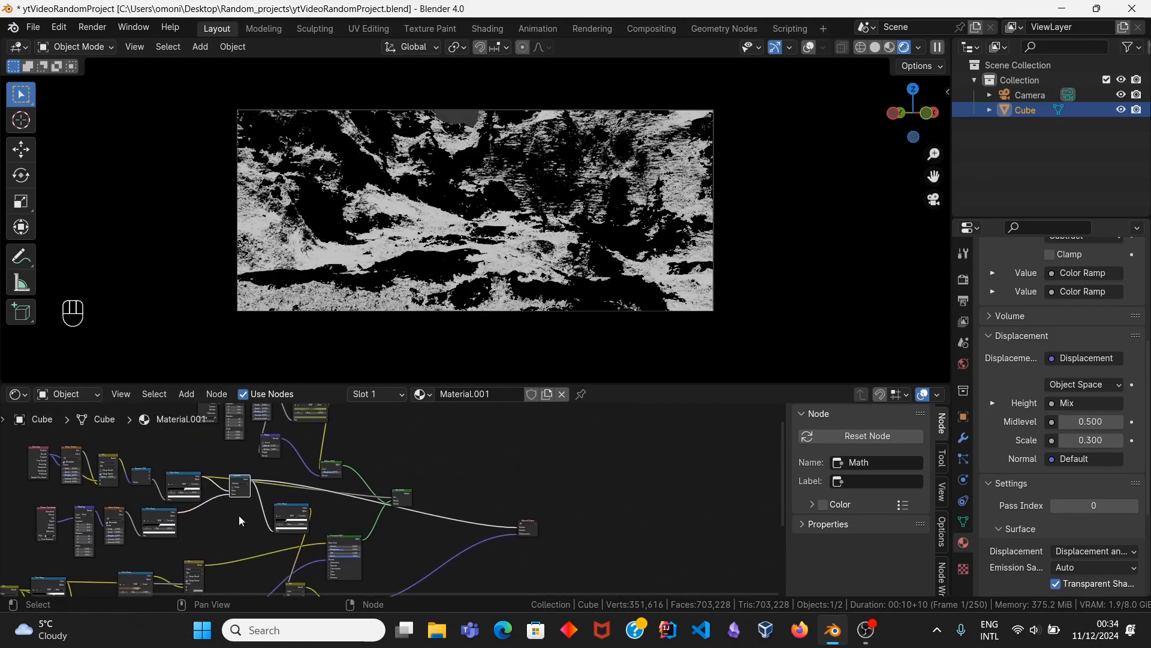
scroll(354, 515, "up", 3)
left_click(283, 462, "ctrl+shift")
scroll(335, 474, "up", 3)
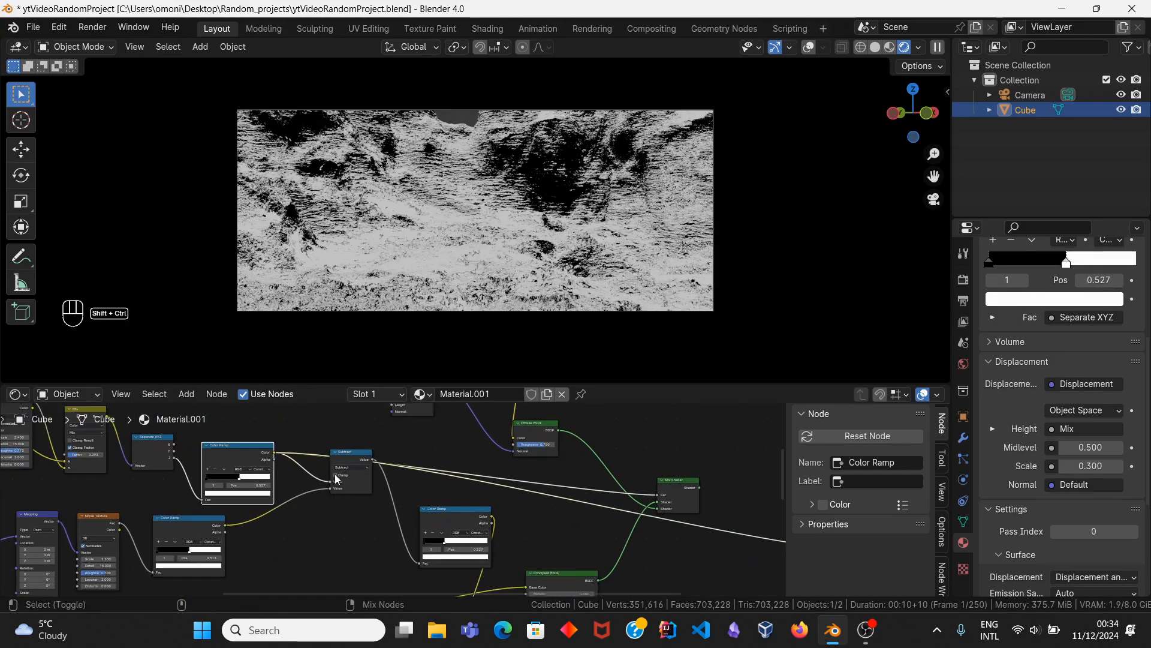
left_click(334, 473, "ctrl+shift")
Step: Restore the Mix Shader to the Material Output, save the file, and inspect the moss up close and through the camera
scroll(391, 502, "down", 4, "ctrl")
left_click(453, 496, "ctrl+shift")
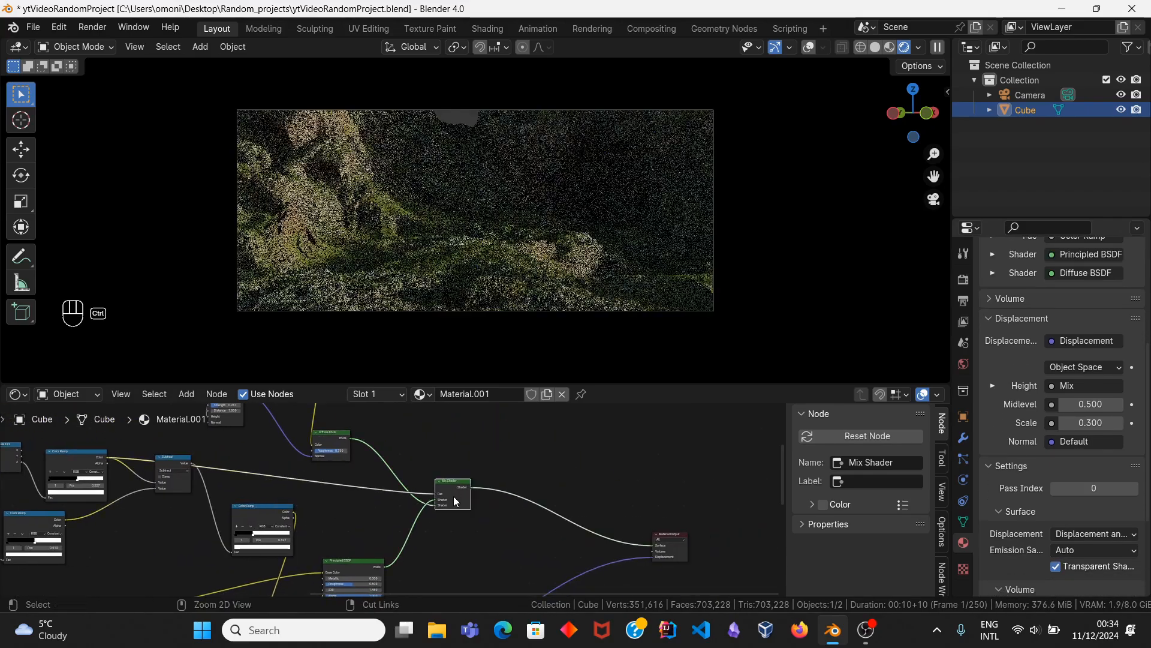
key("ctrl+s")
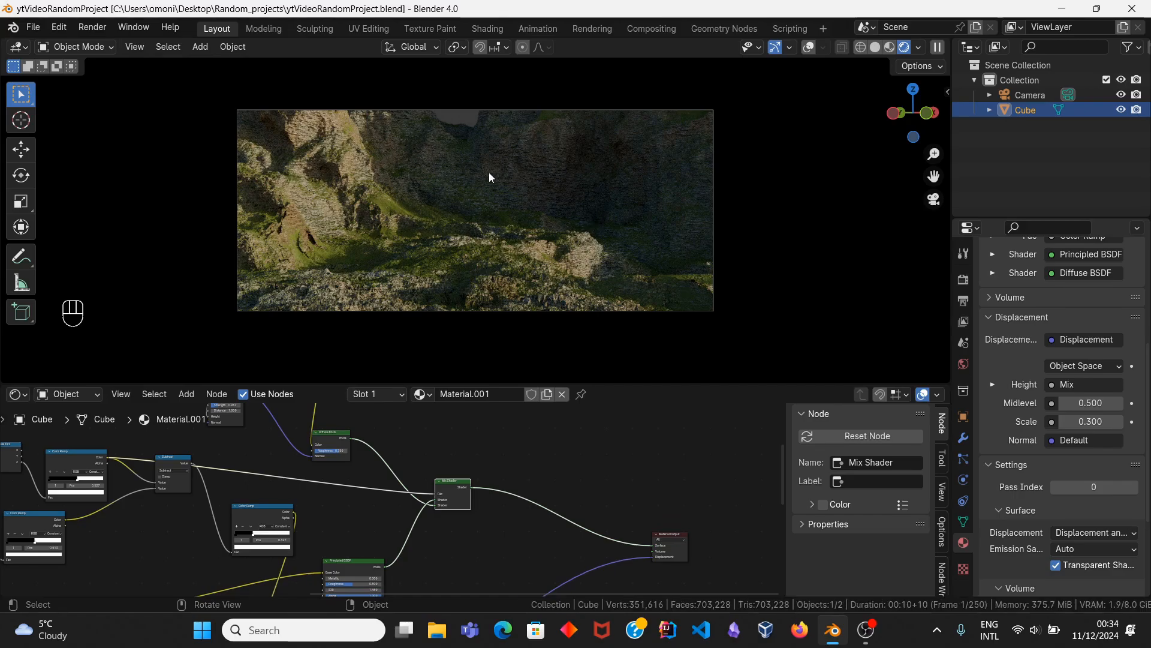
left_click(926, 204)
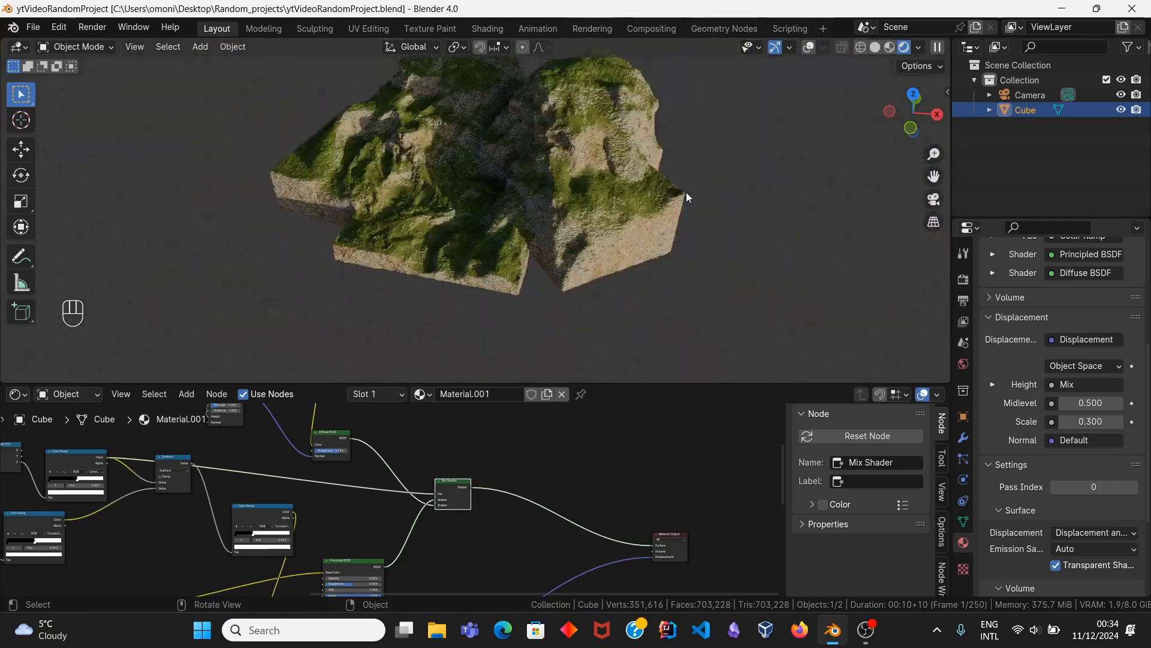
mouse_move(685, 191)
middle_mouse_down()
mouse_move(586, 190)
mouse_move(741, 268)
mouse_move(592, 178)
mouse_move(591, 214)
mouse_move(686, 211)
middle_mouse_up()
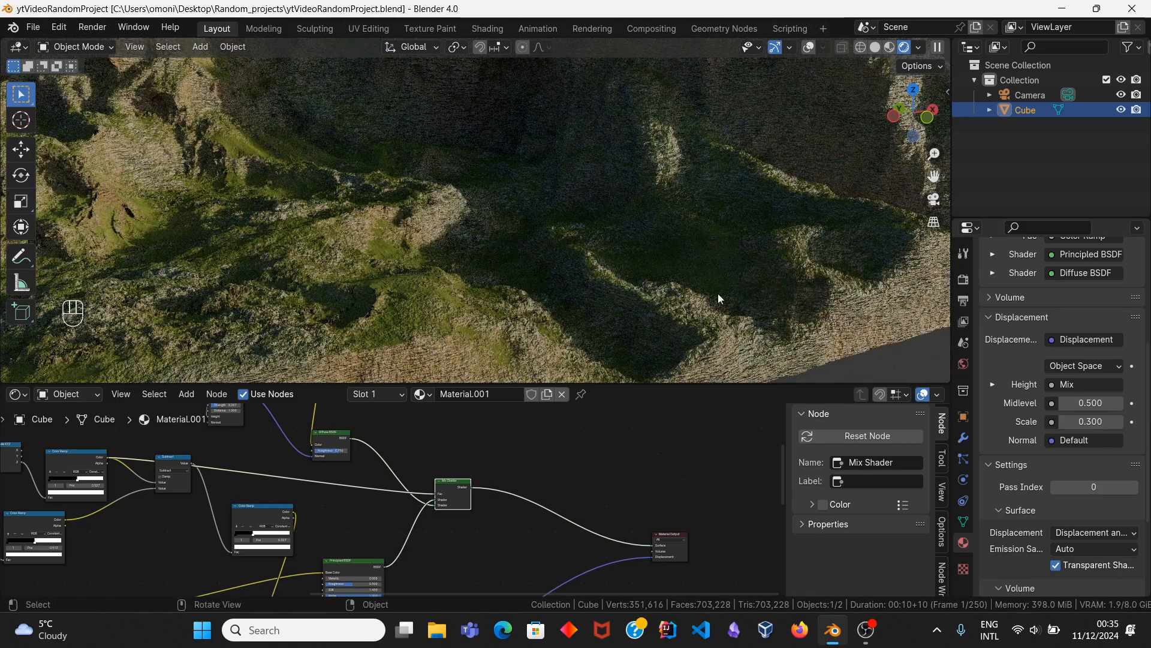
left_click(933, 199)
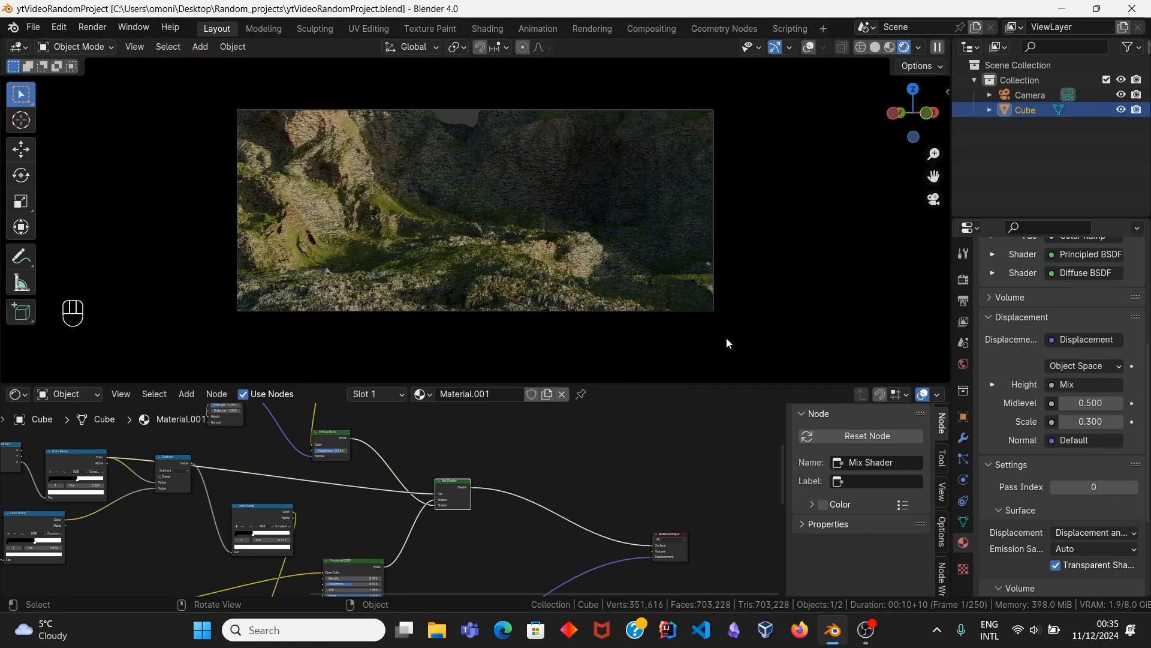